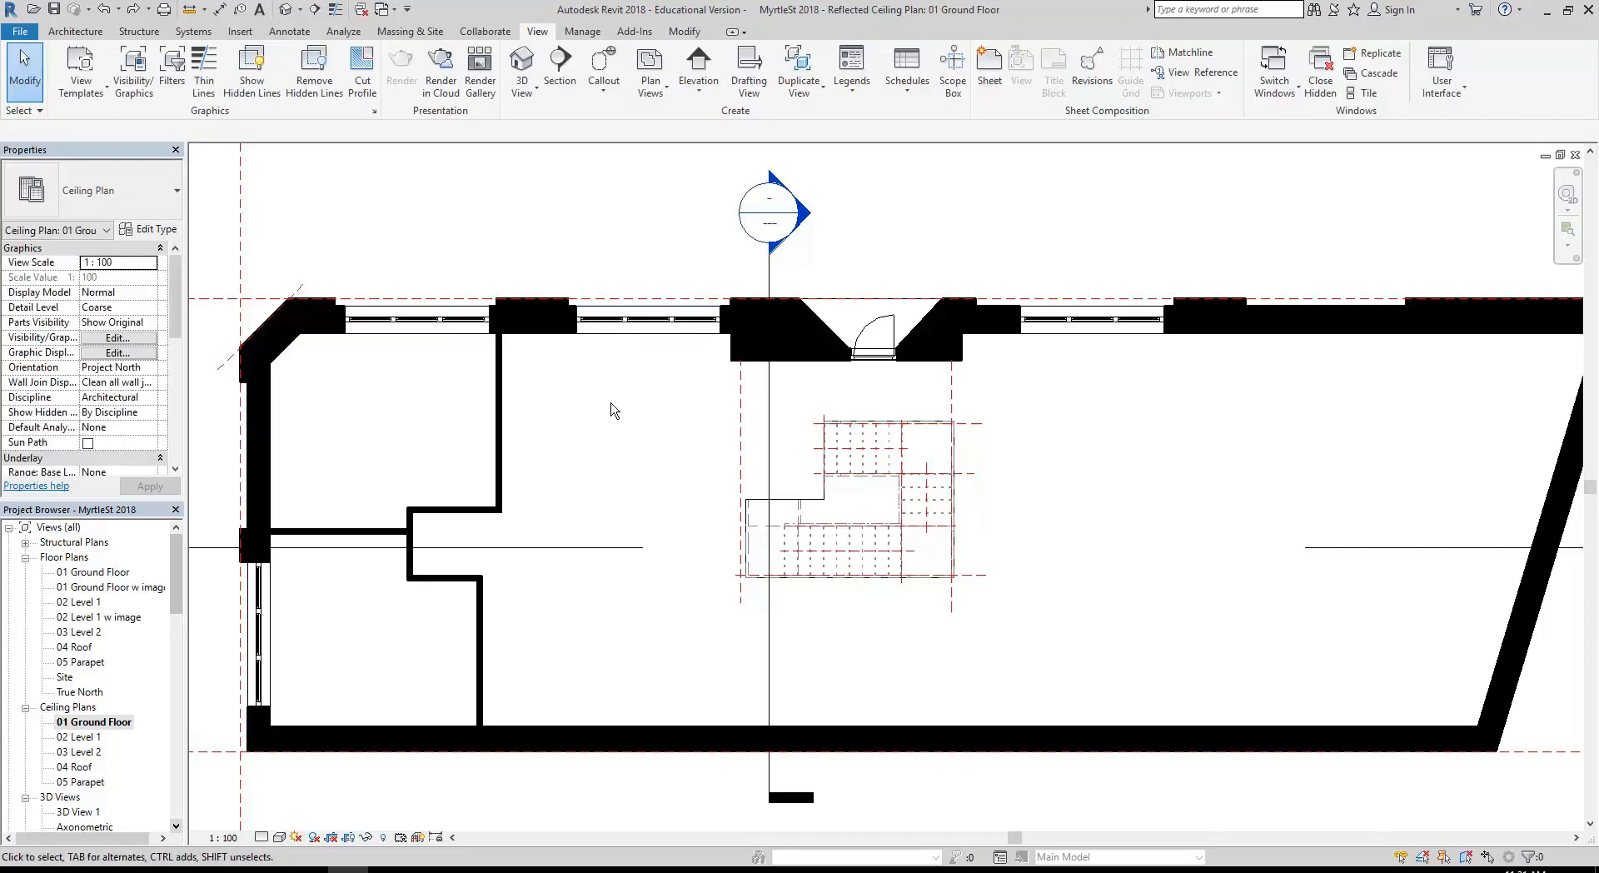
Select the large room's Plain compound ceiling at its edge along the partition wall to inspect it, and clear the selection
scroll(614, 403, down, 1)
scroll(589, 403, up, 1)
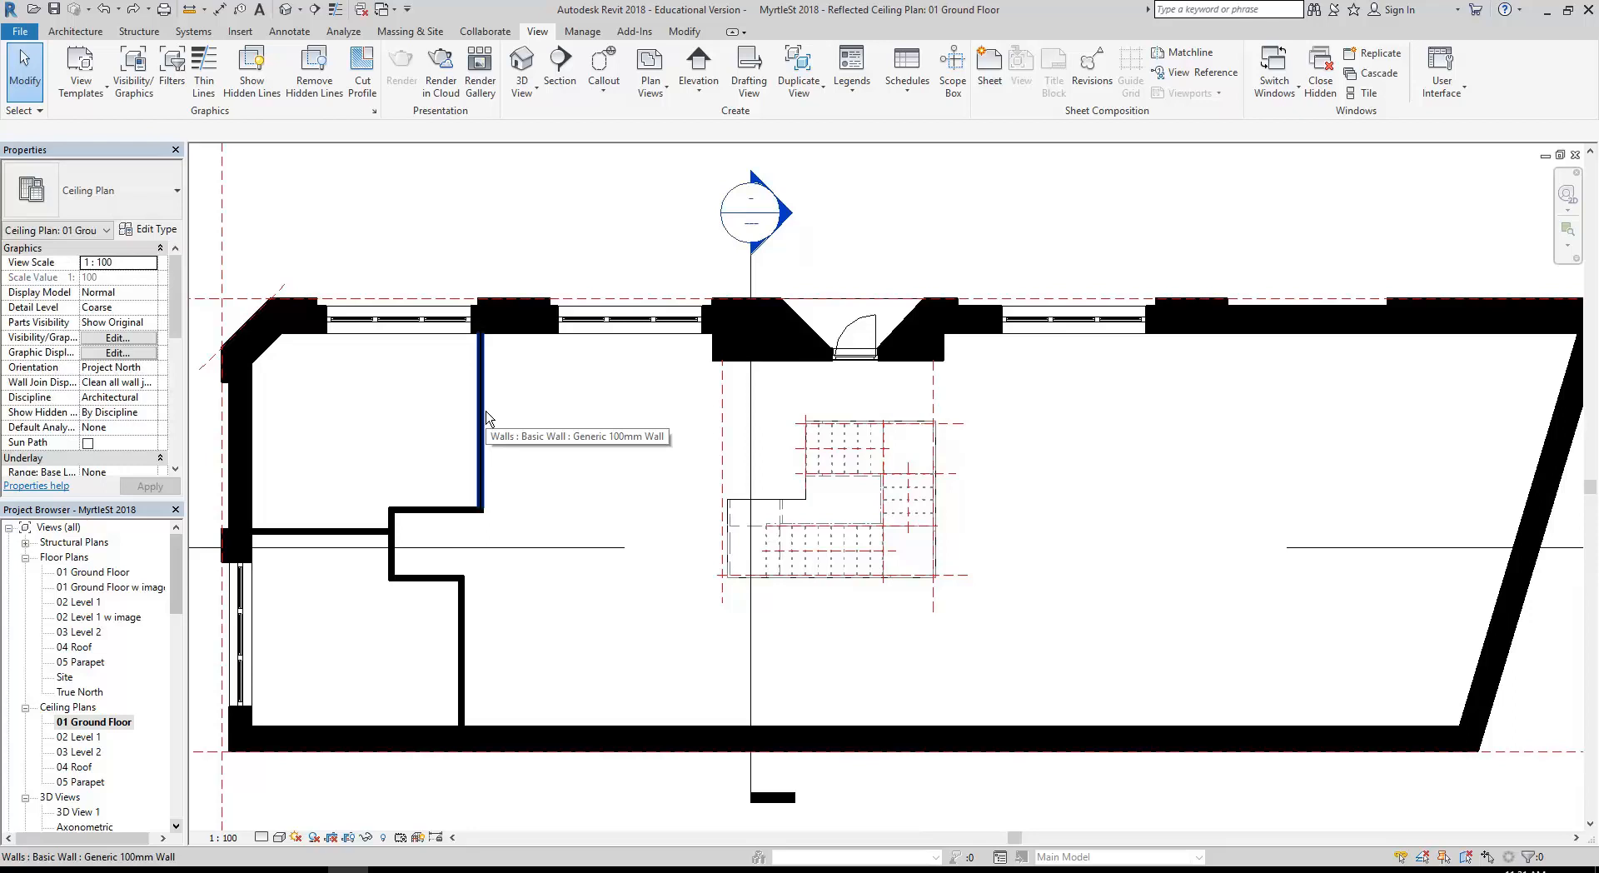
key(Tab)
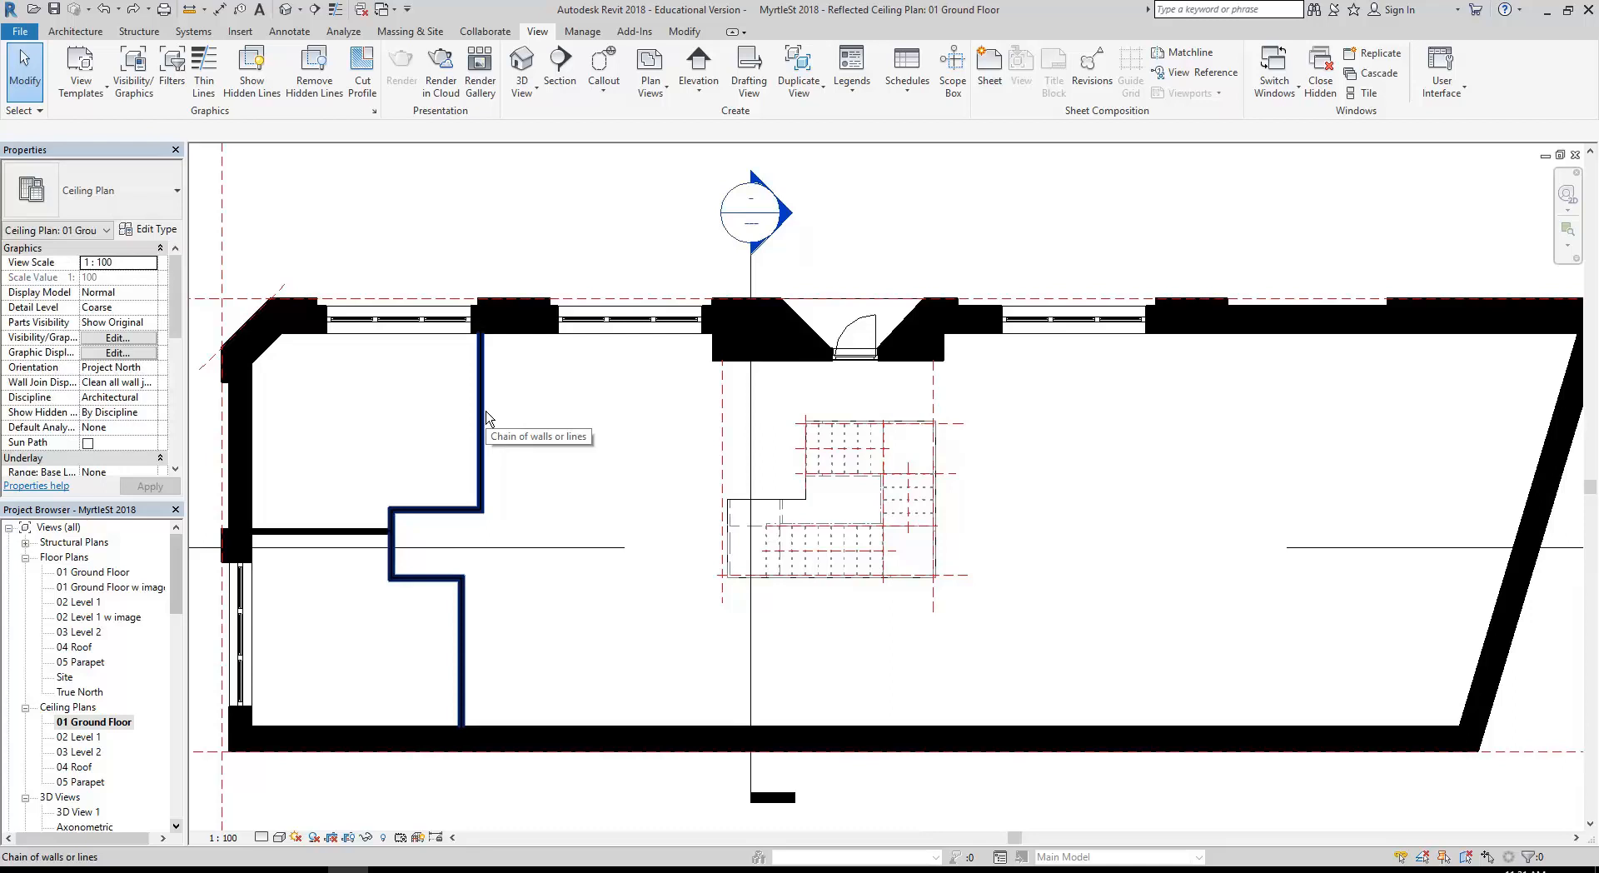
key(Tab)
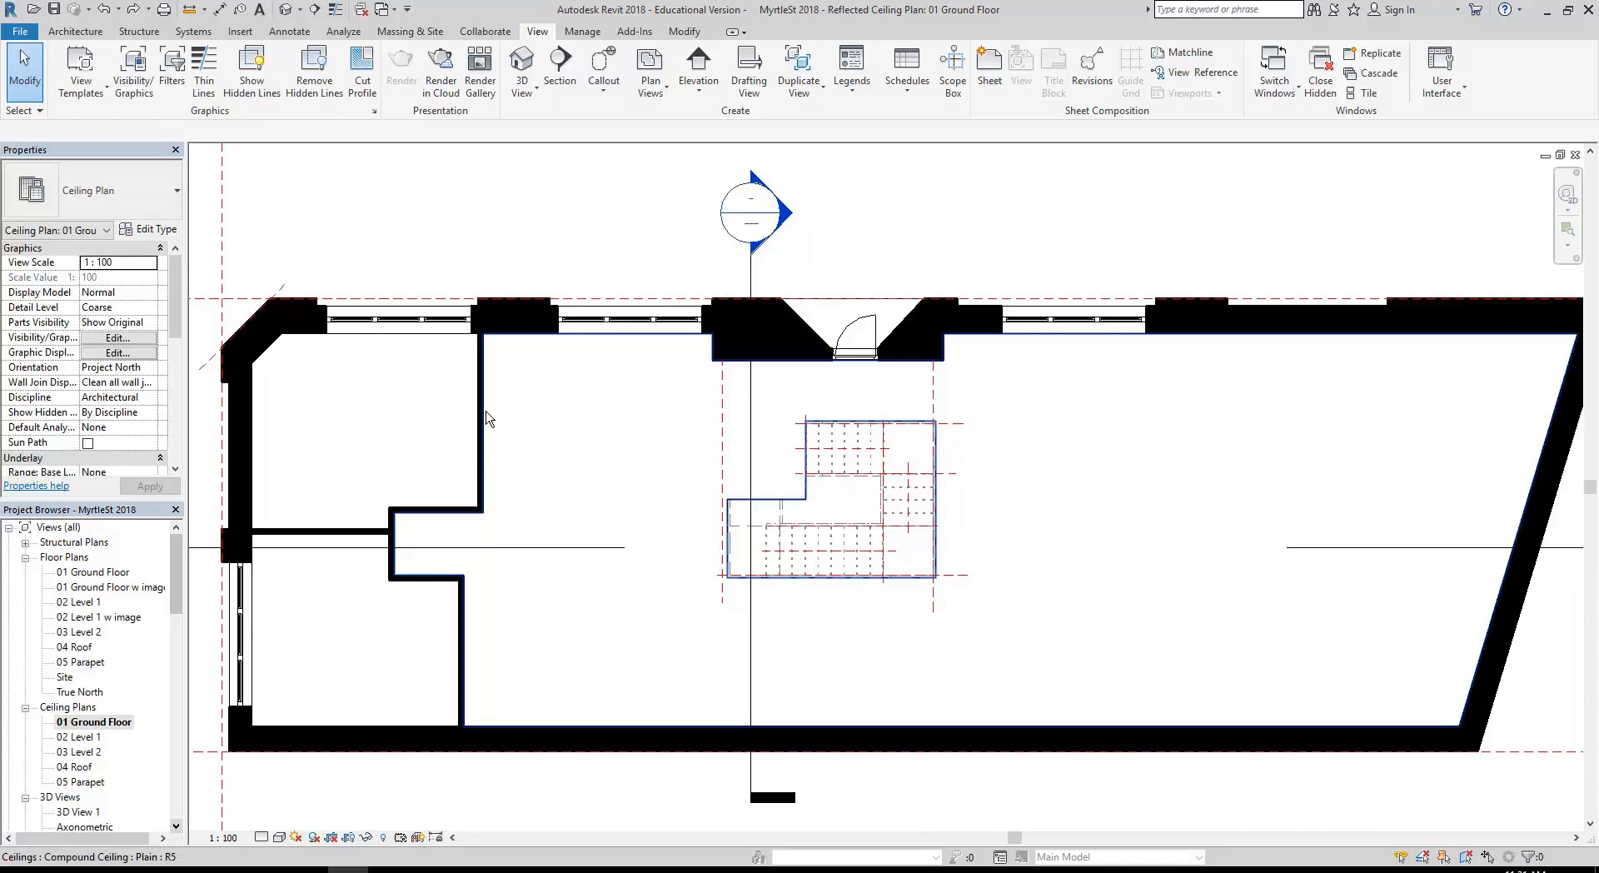
click(487, 419)
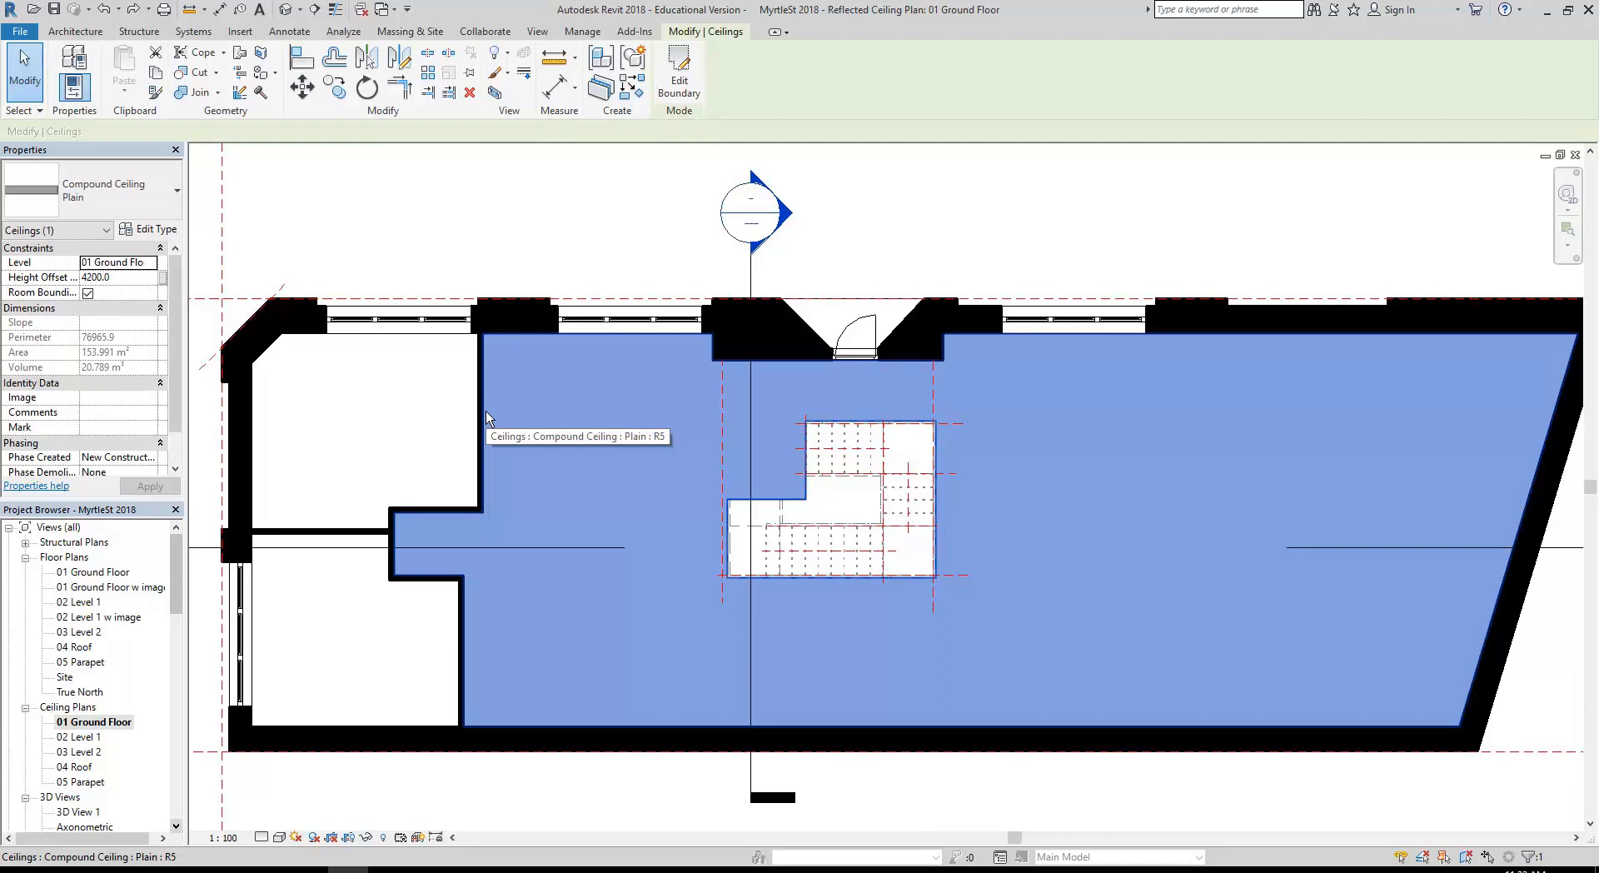
click(654, 481)
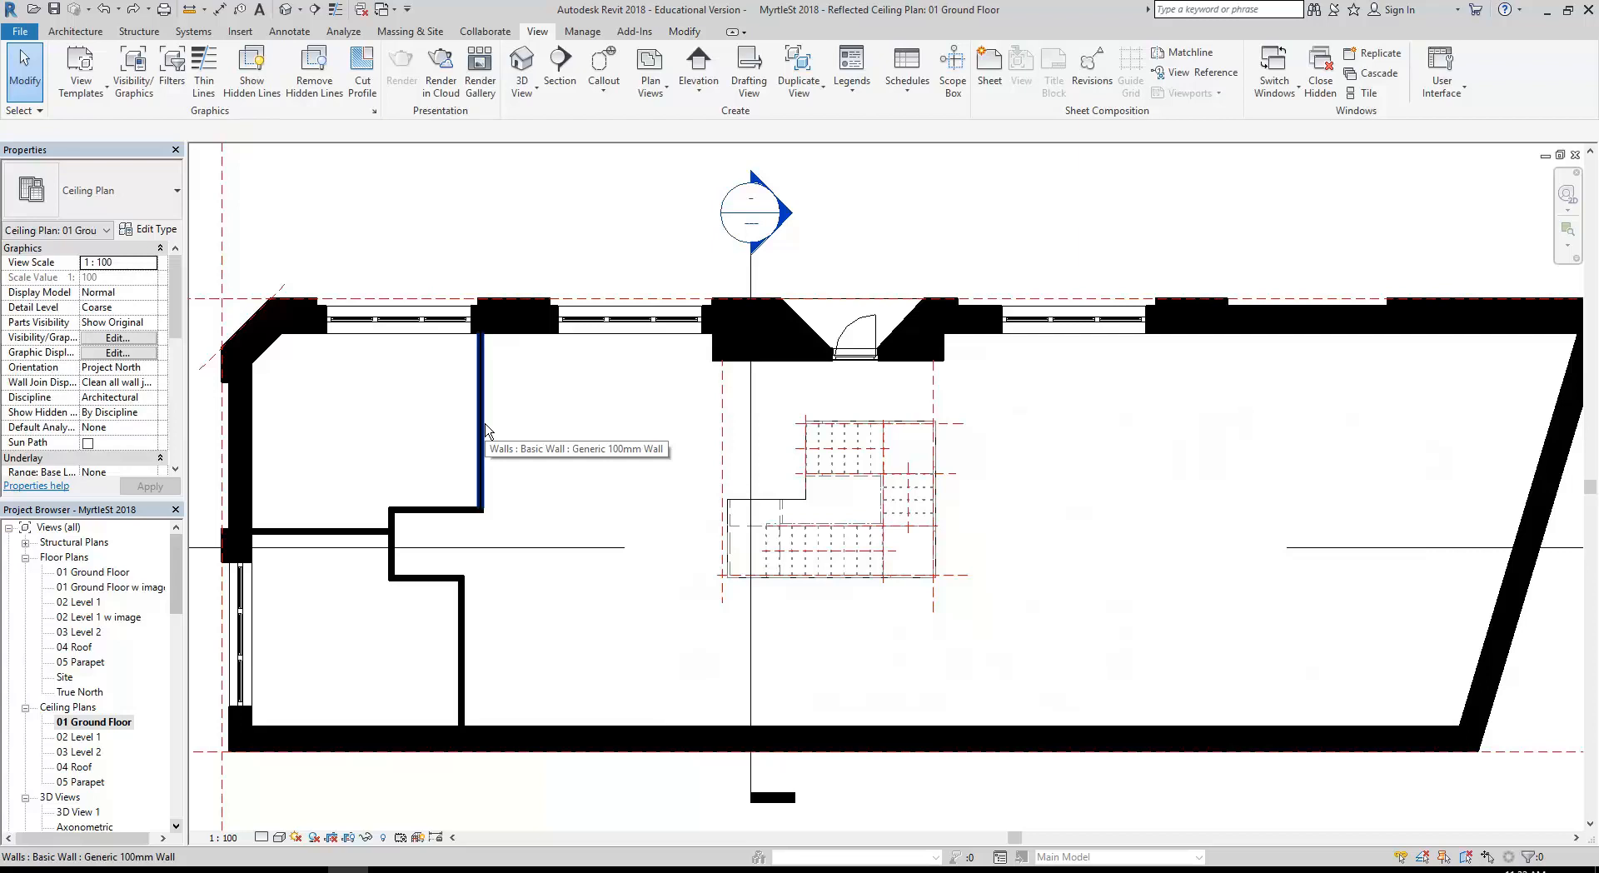
key(Tab)
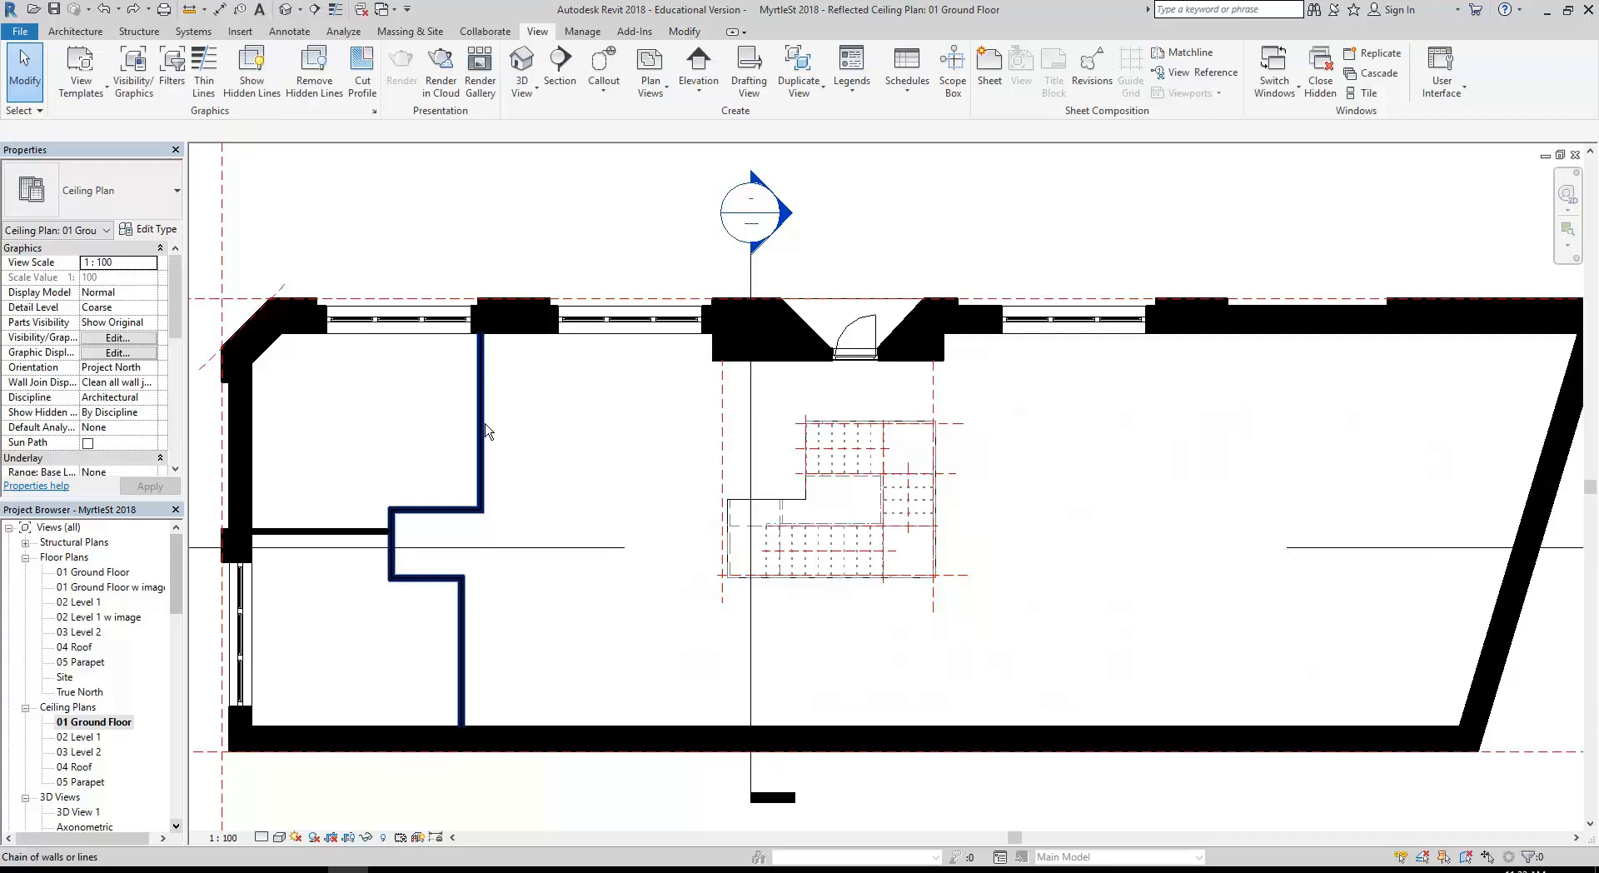
key(Tab)
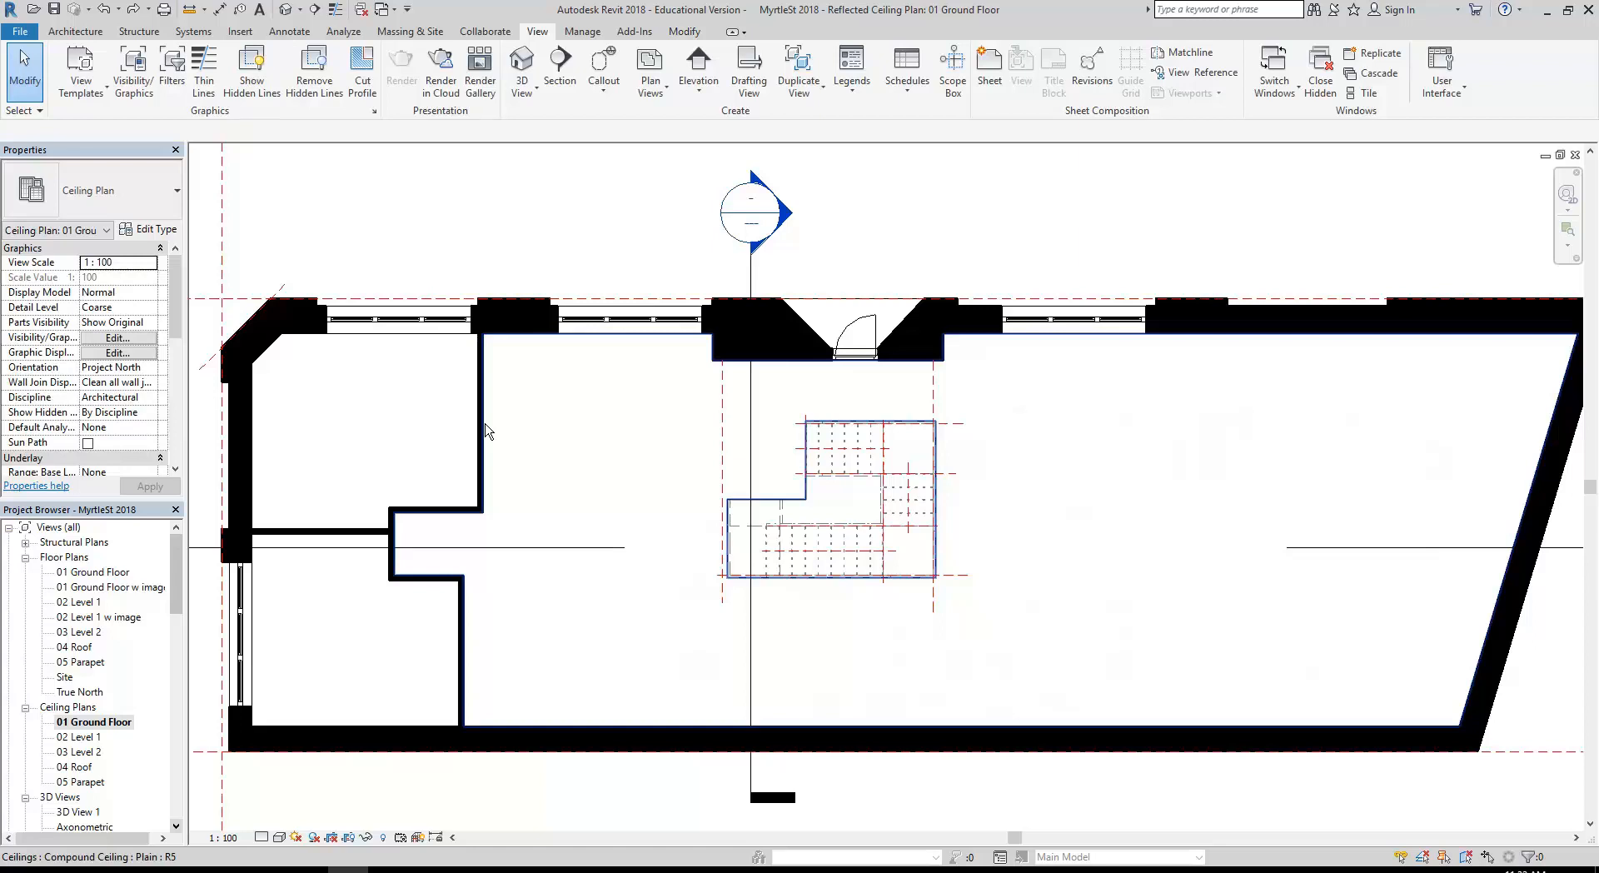
click(488, 432)
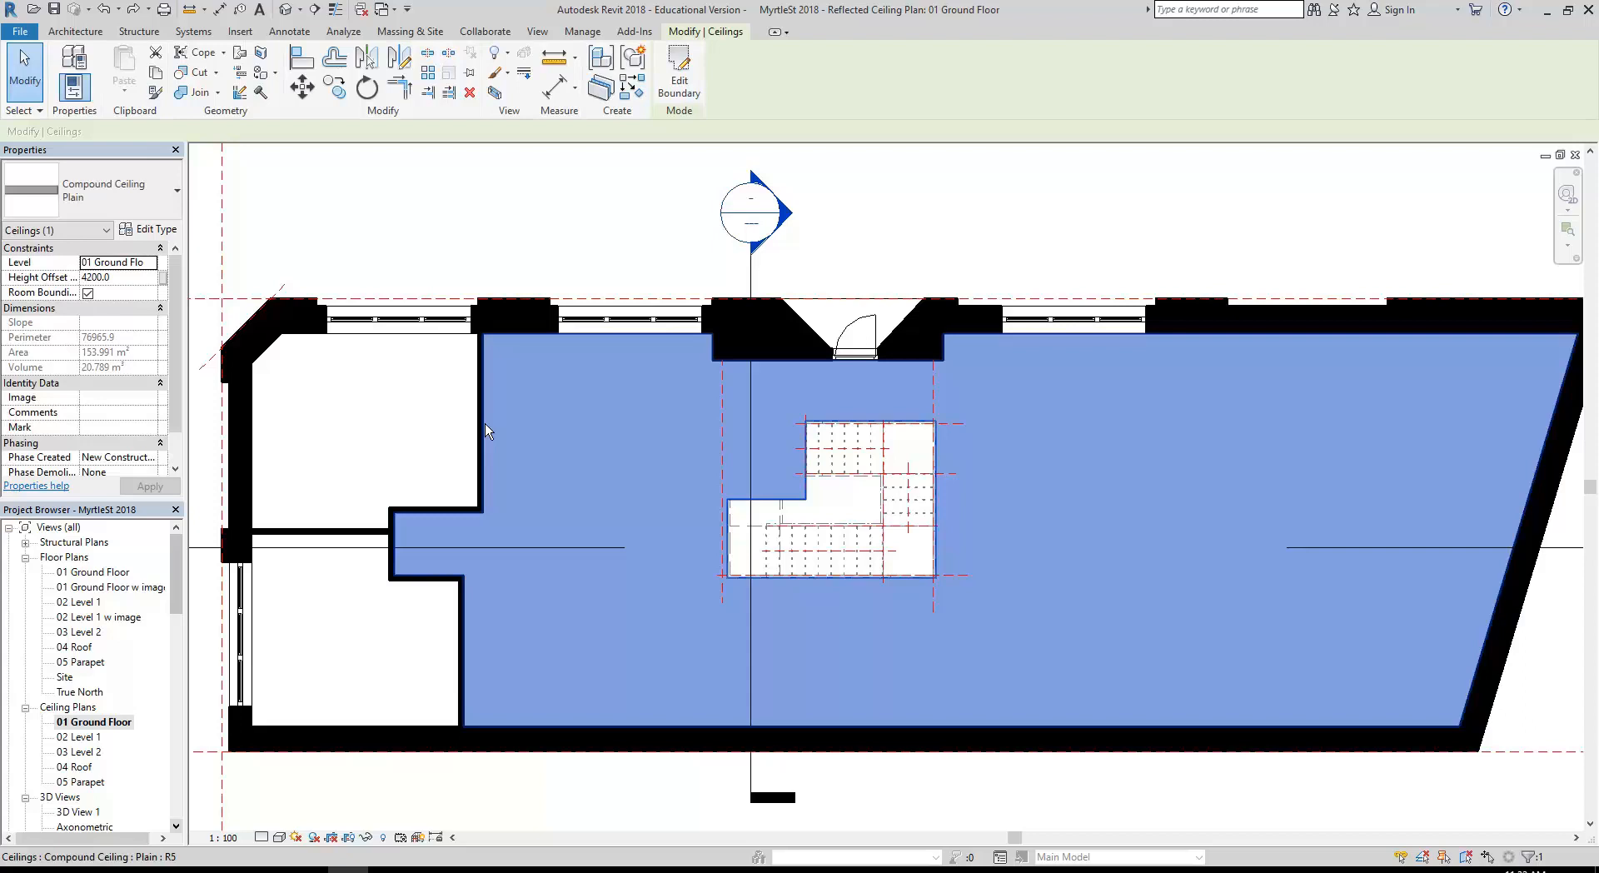
click(612, 465)
scroll(610, 463, up, 1)
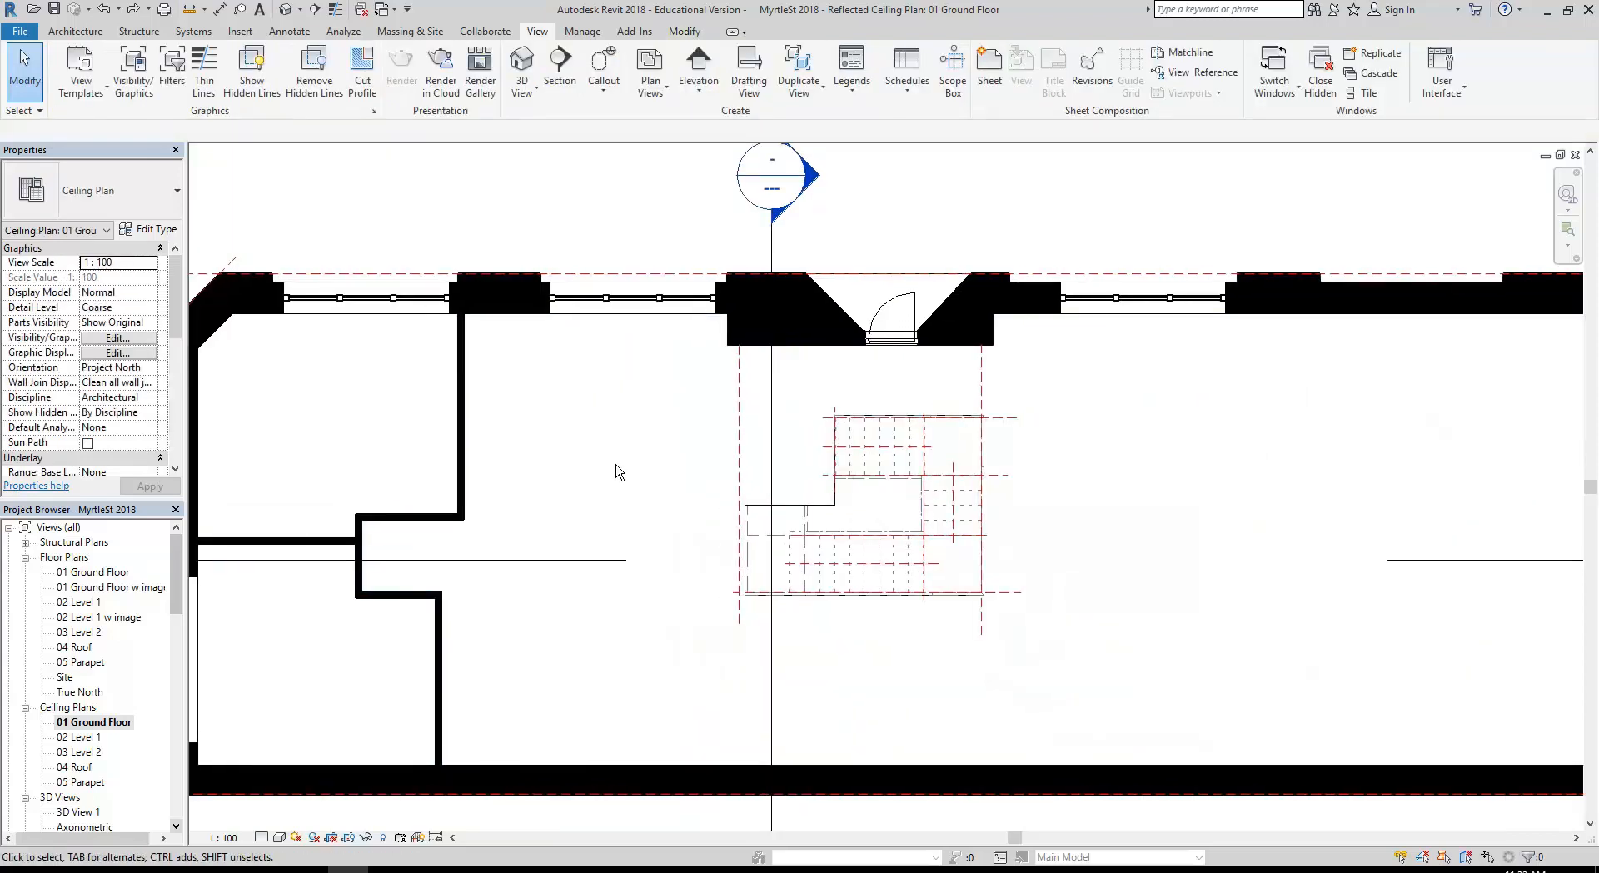
Save the project and open the library's Lighting > Architectural > Internal folder for loading a component family
click(65, 35)
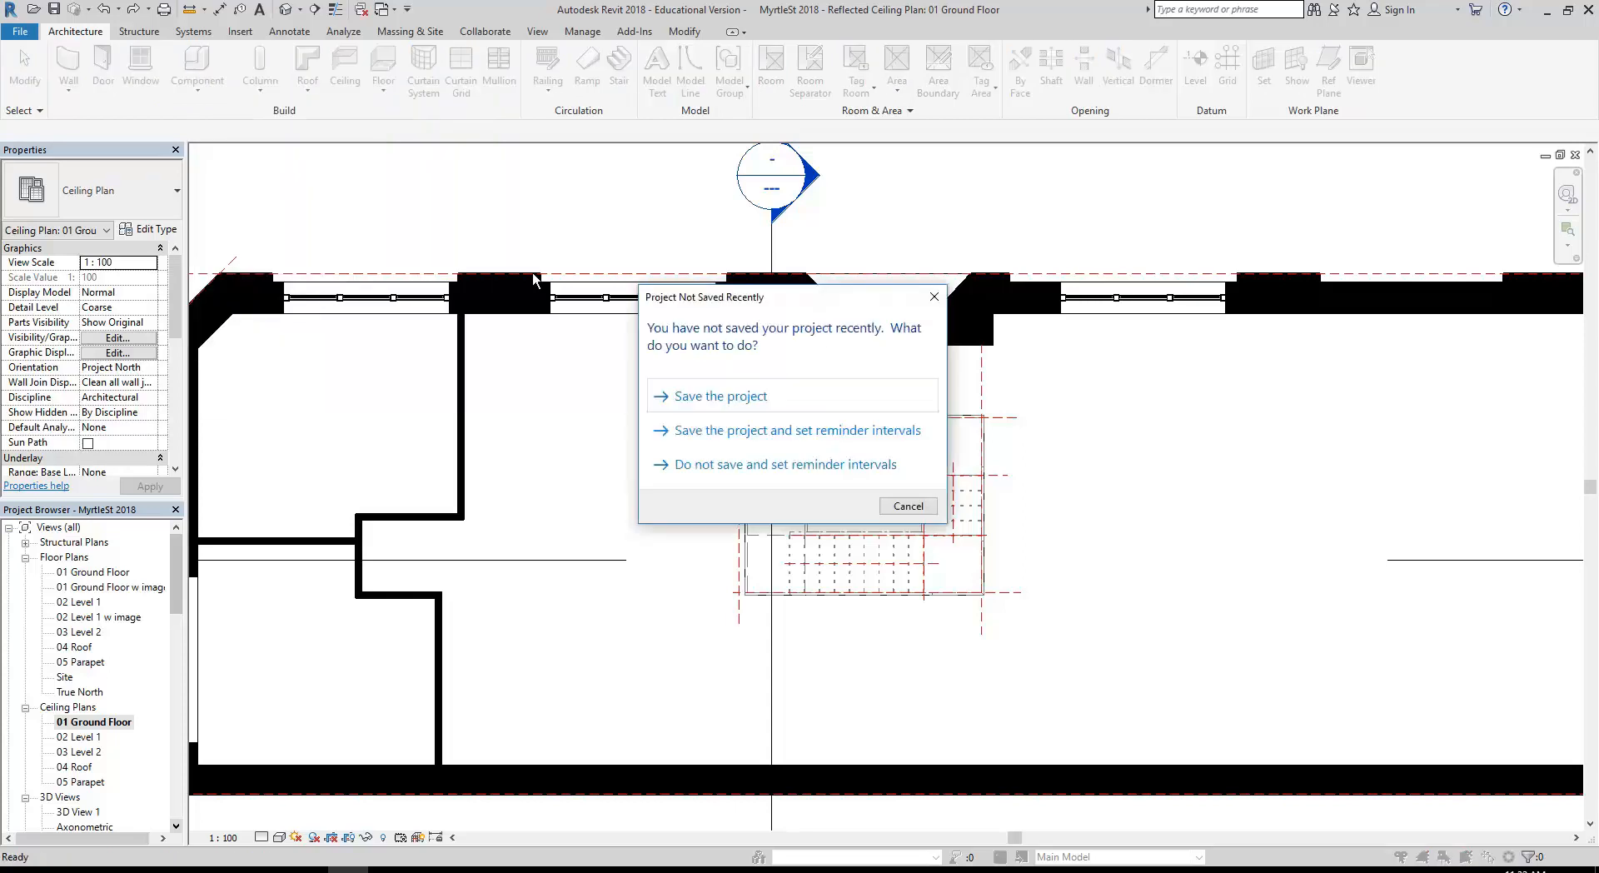
click(721, 397)
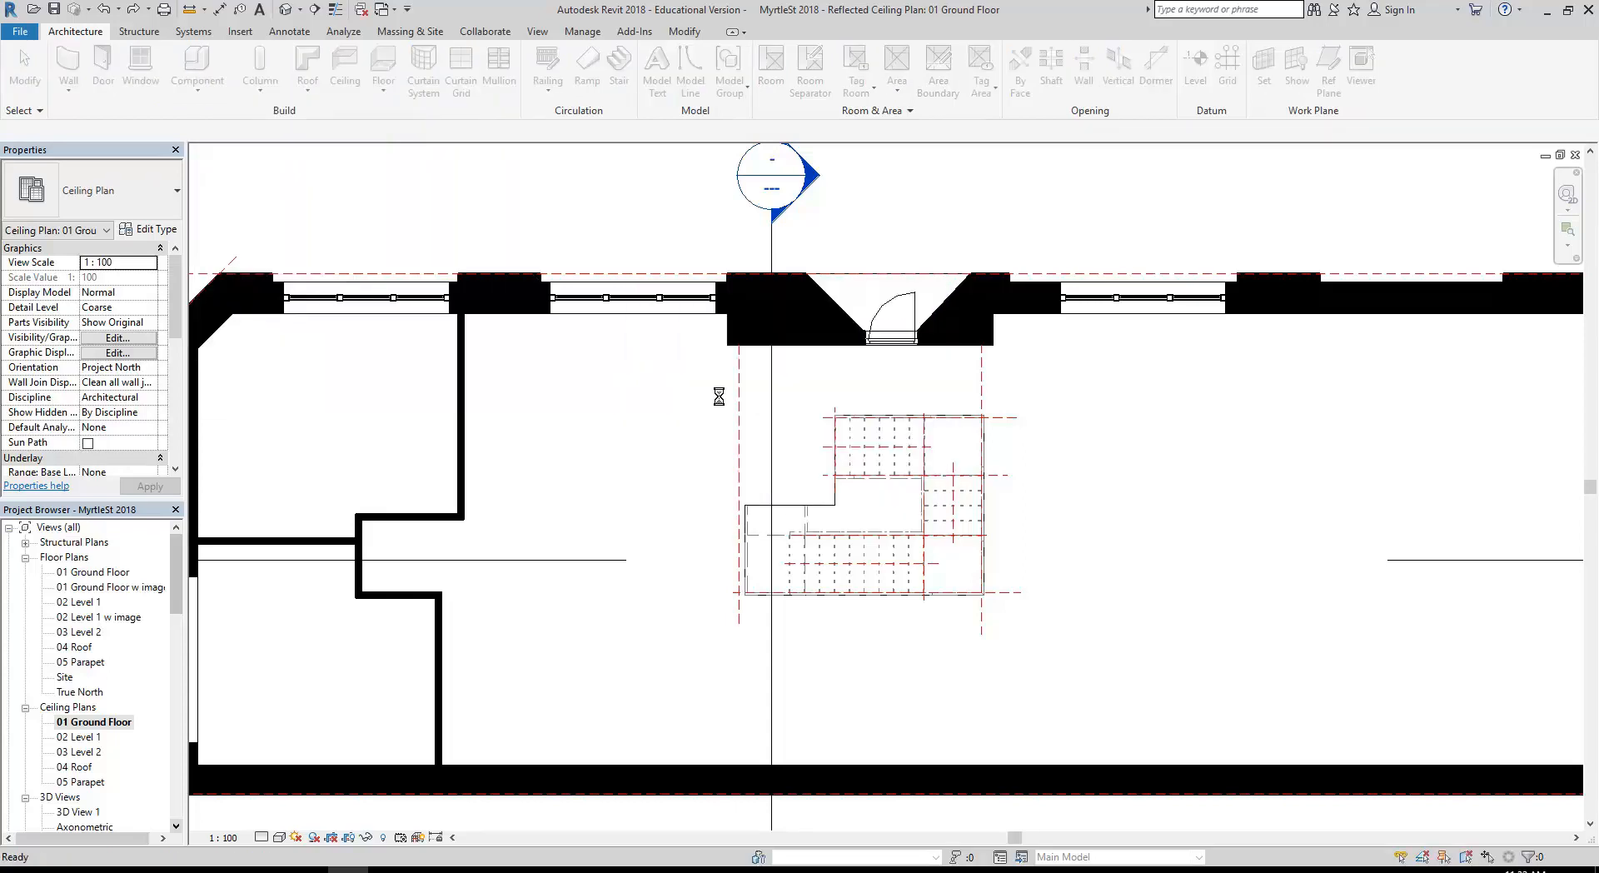
key(c)
key(m)
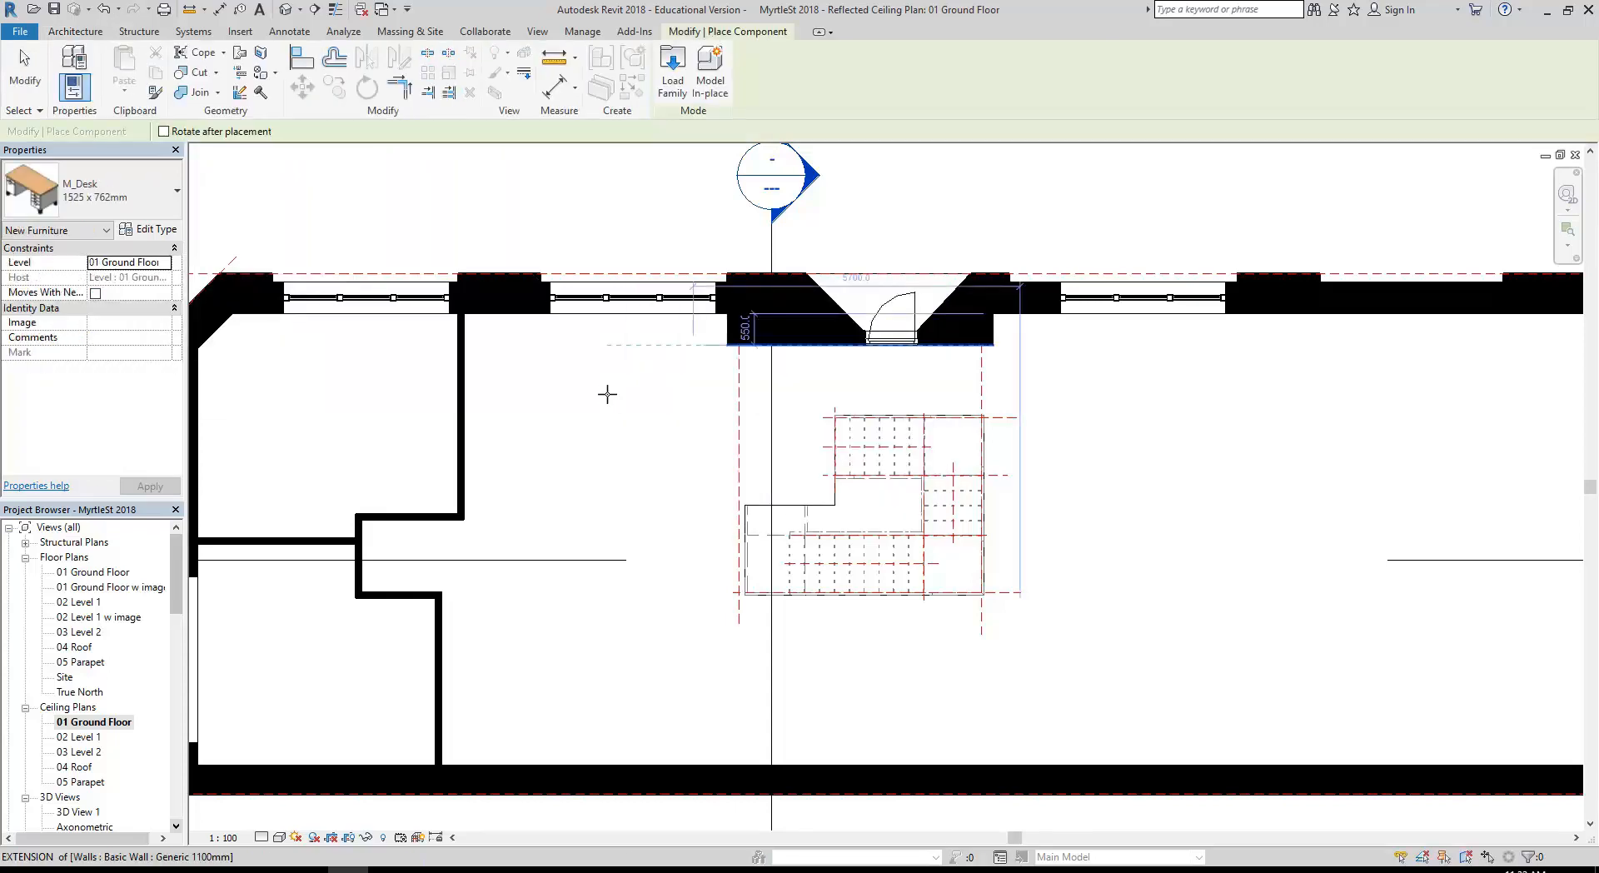
click(671, 76)
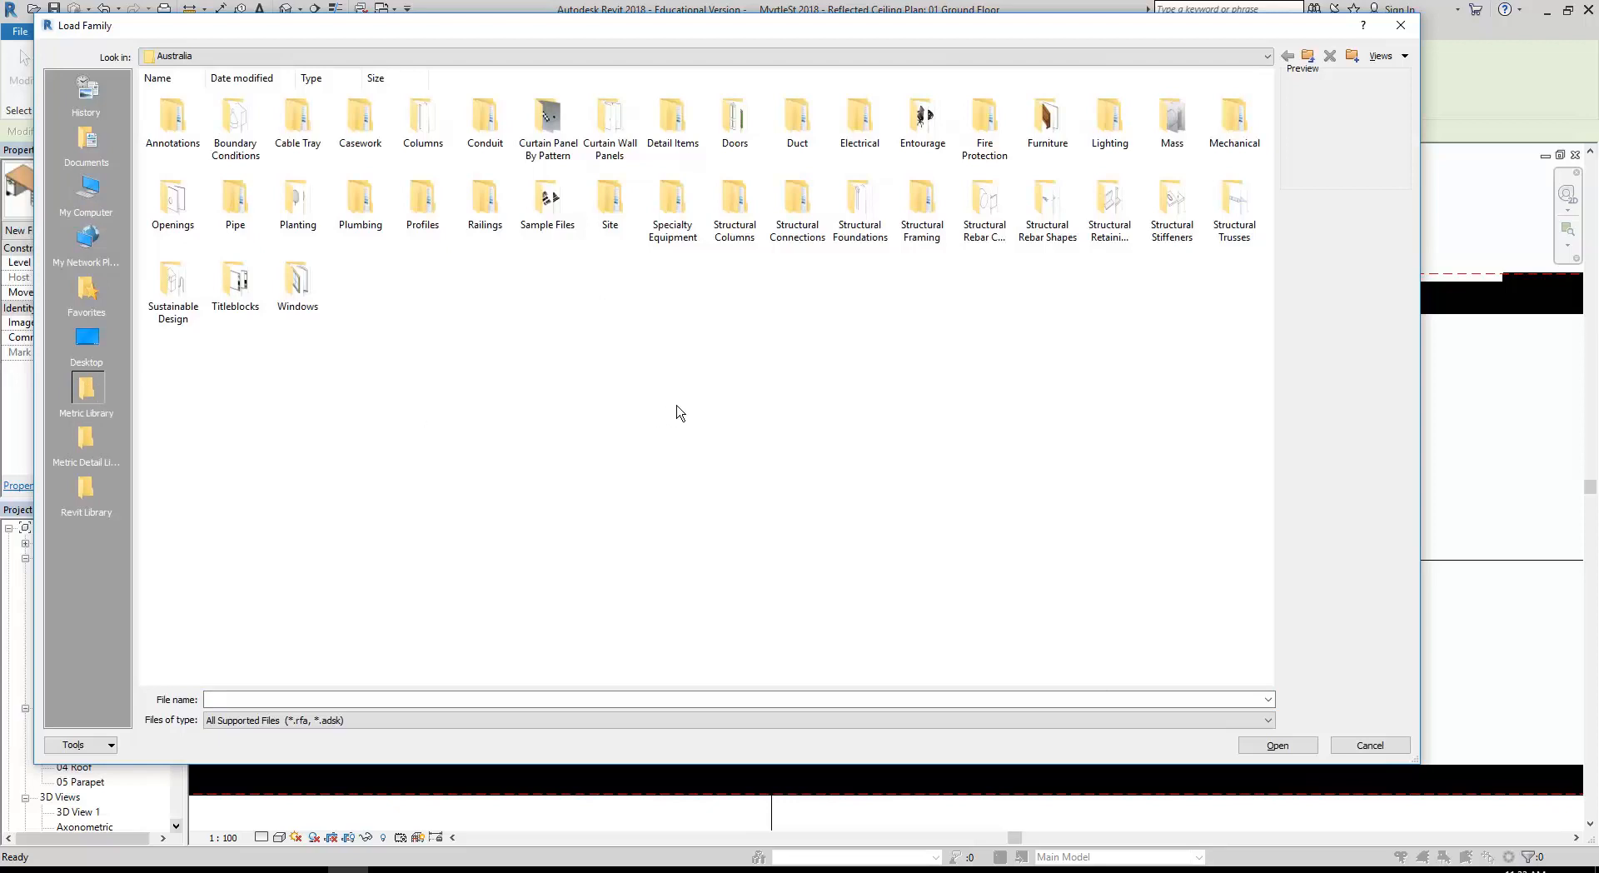
double_click(1110, 121)
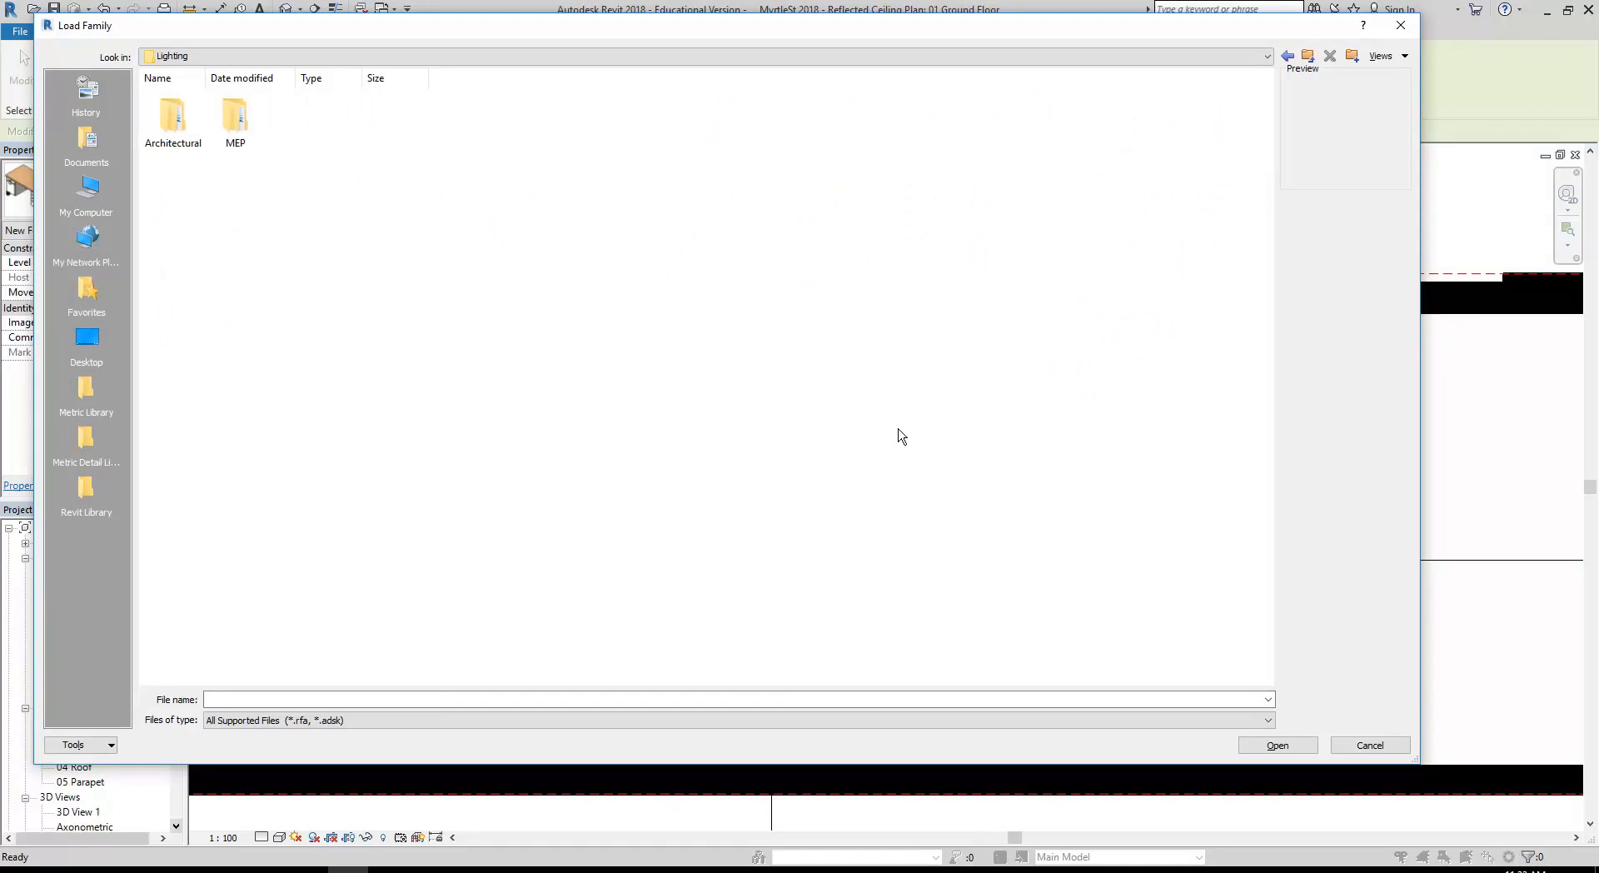
double_click(181, 124)
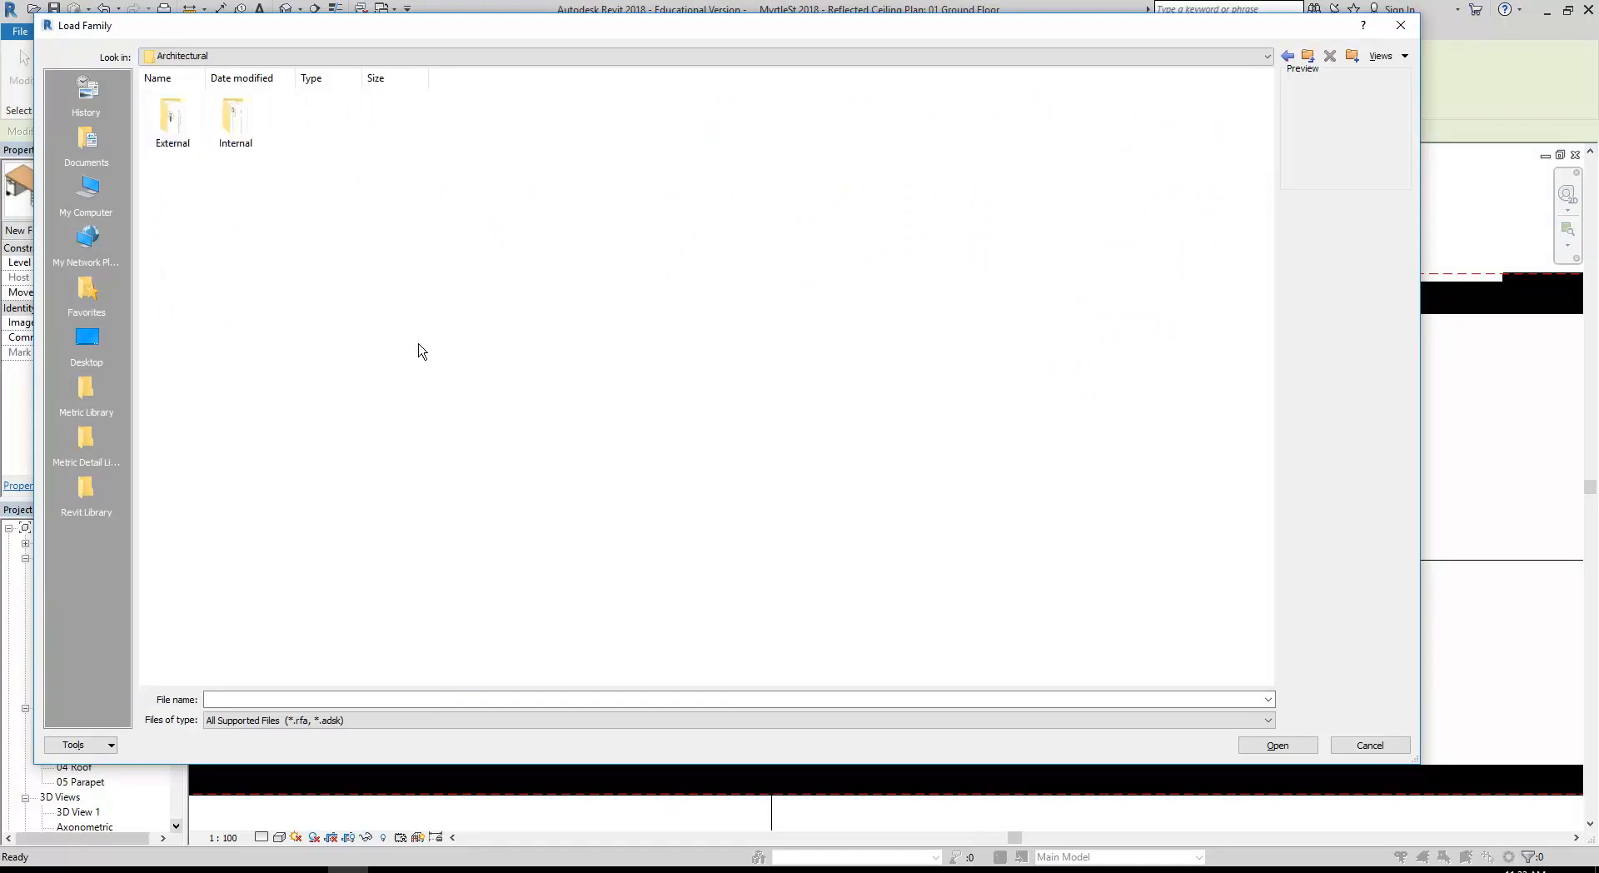
double_click(236, 122)
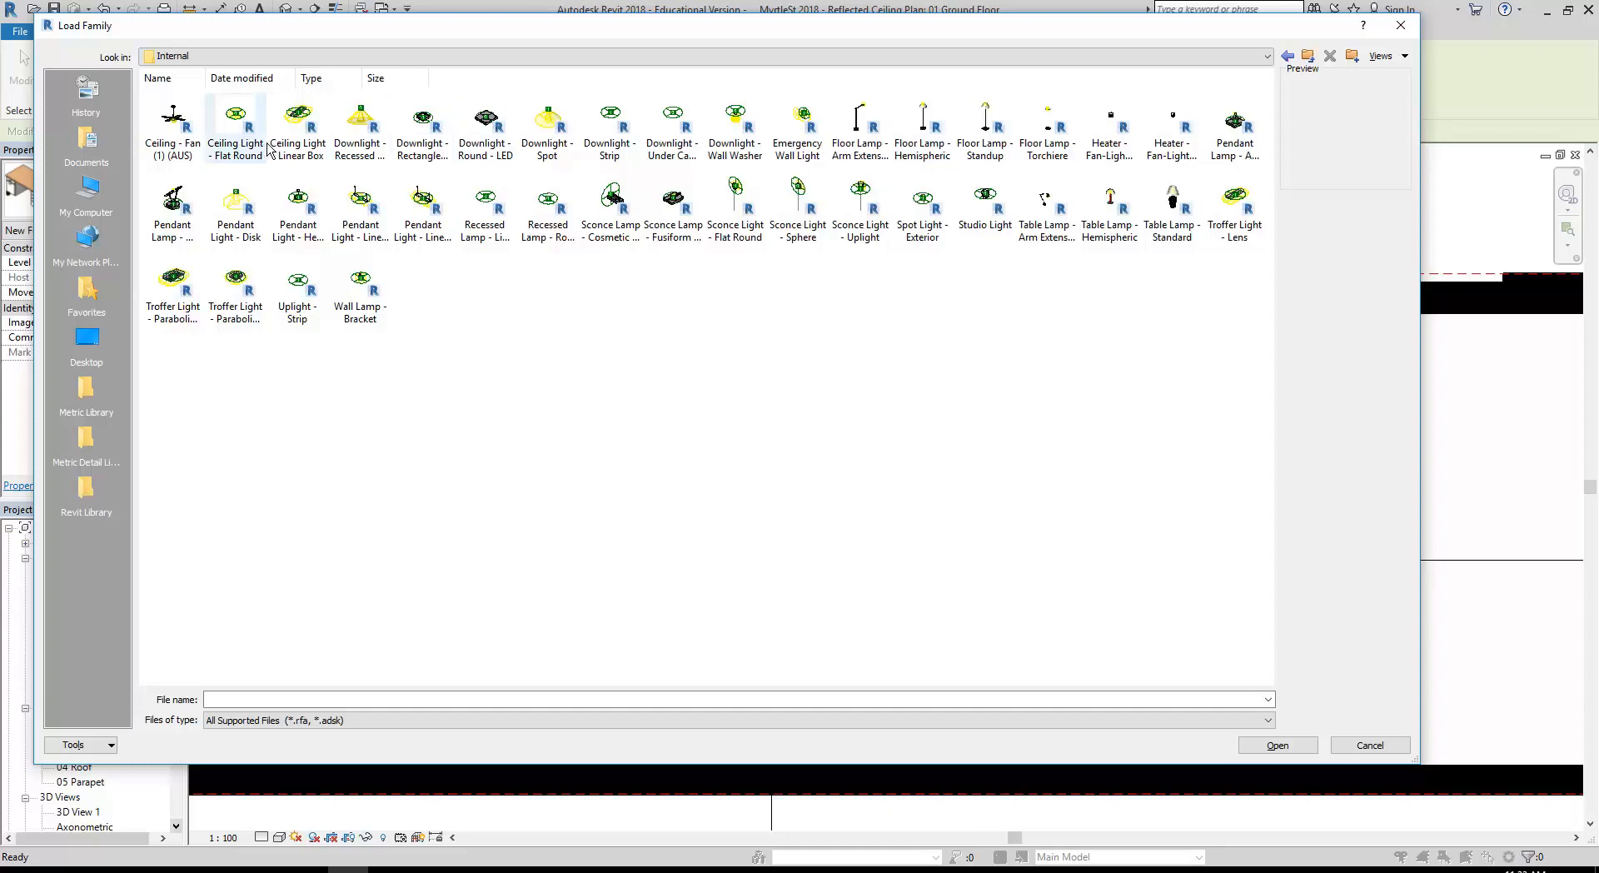
Preview the ceiling light and downlight families and load Downlight - Recessed Can into the project
click(236, 127)
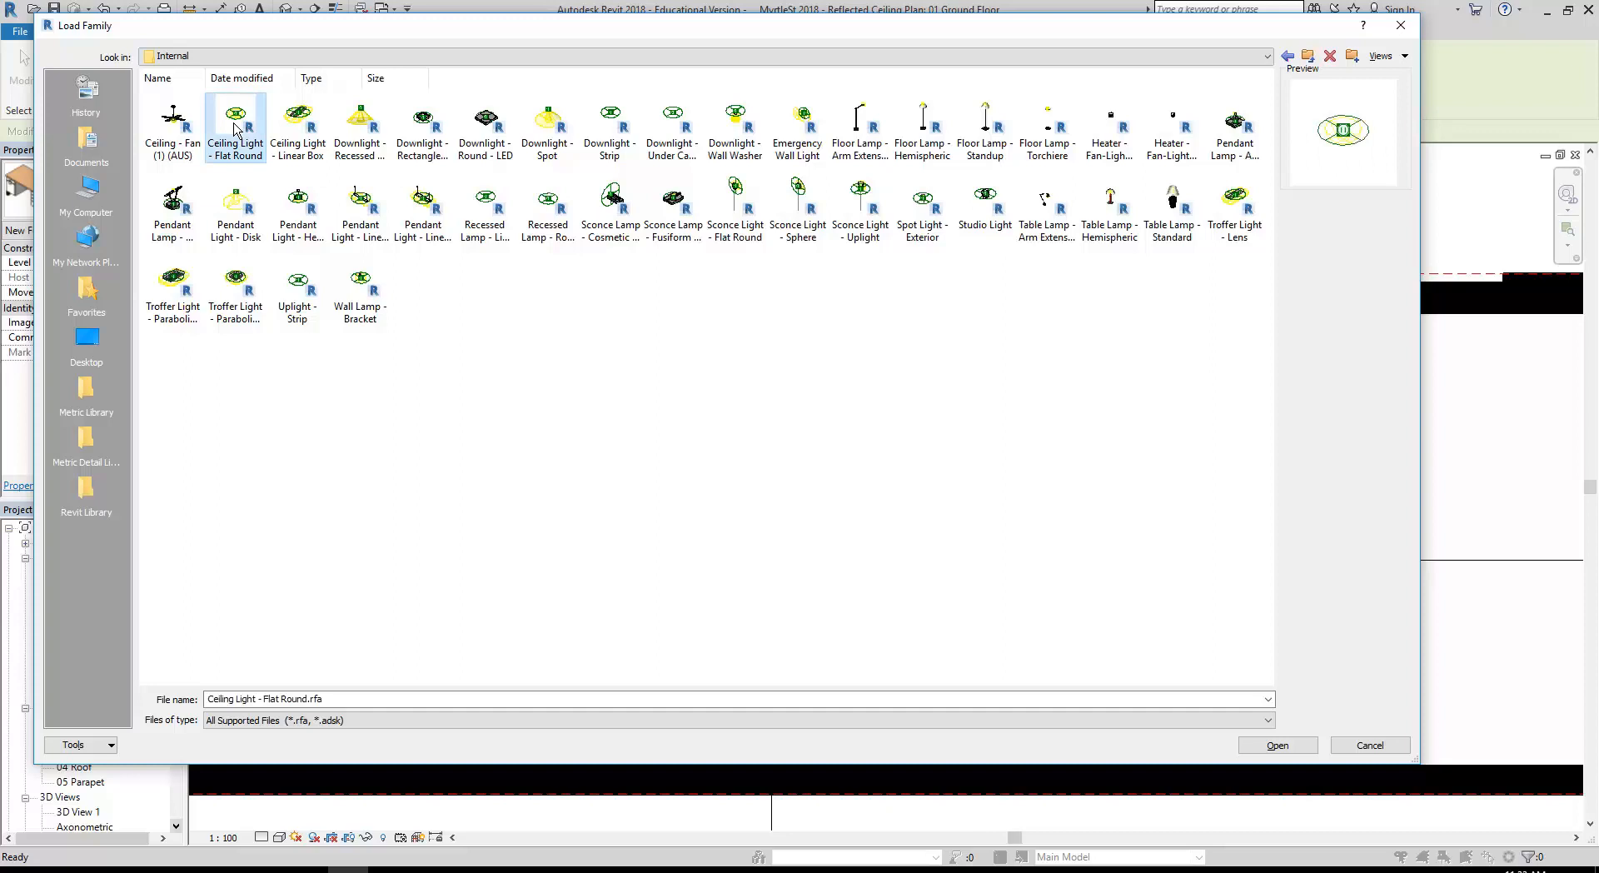
click(293, 125)
click(358, 120)
click(421, 121)
click(463, 118)
click(537, 127)
click(482, 137)
click(546, 132)
click(617, 131)
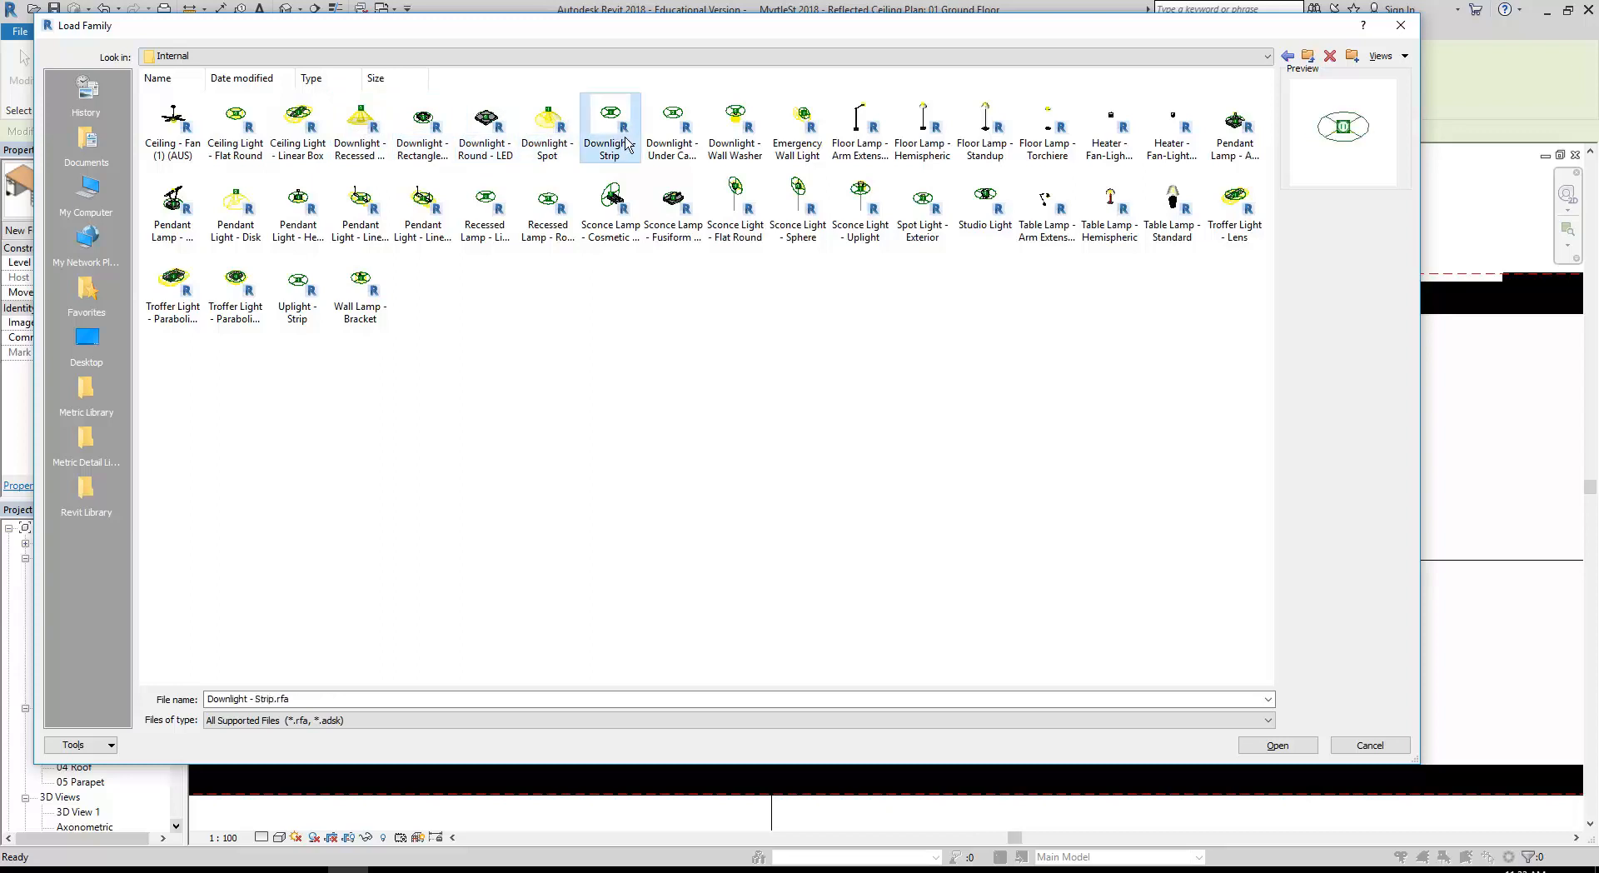
click(298, 125)
click(239, 123)
click(360, 123)
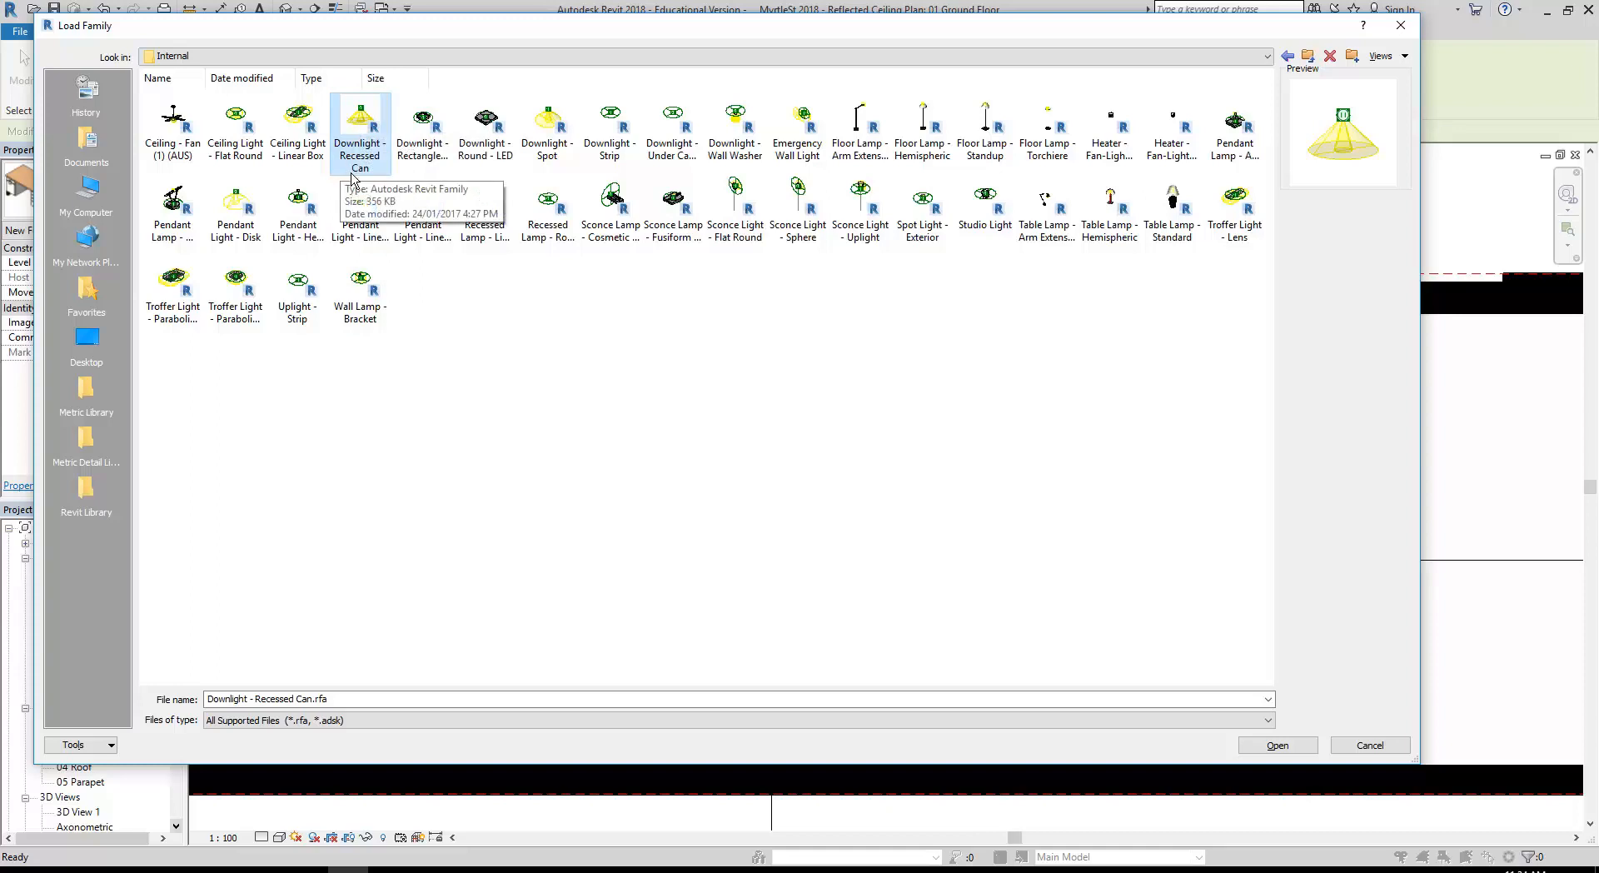
double_click(353, 120)
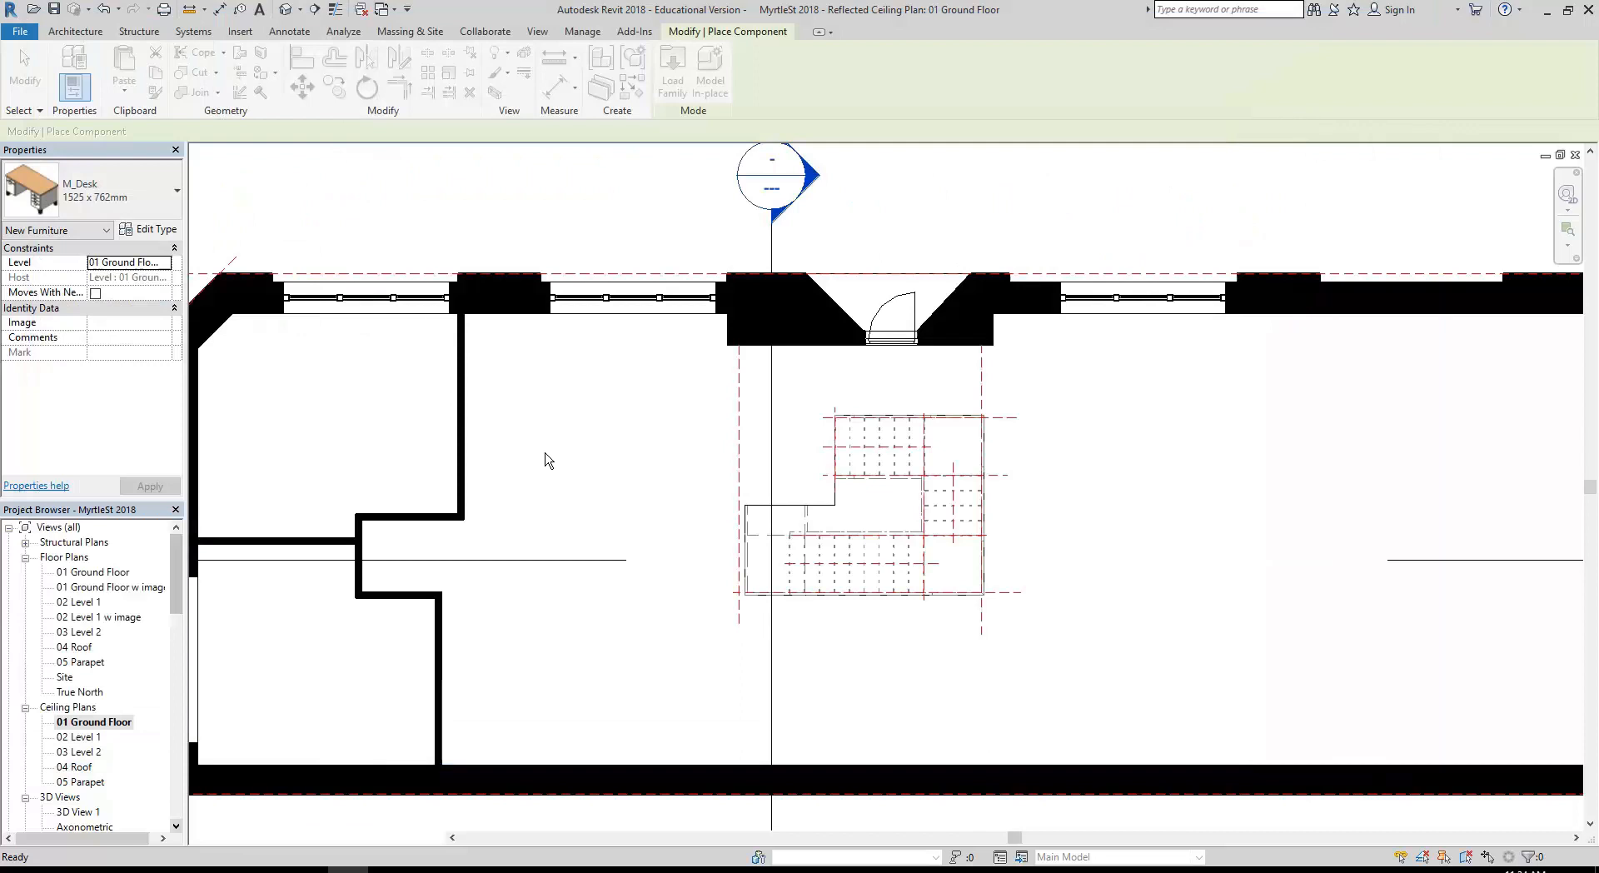
Place three 152mm Incandescent recessed can downlights in a row below the large room's window wall, about 1300 and 1400 mm apart
scroll(504, 379, up, 4)
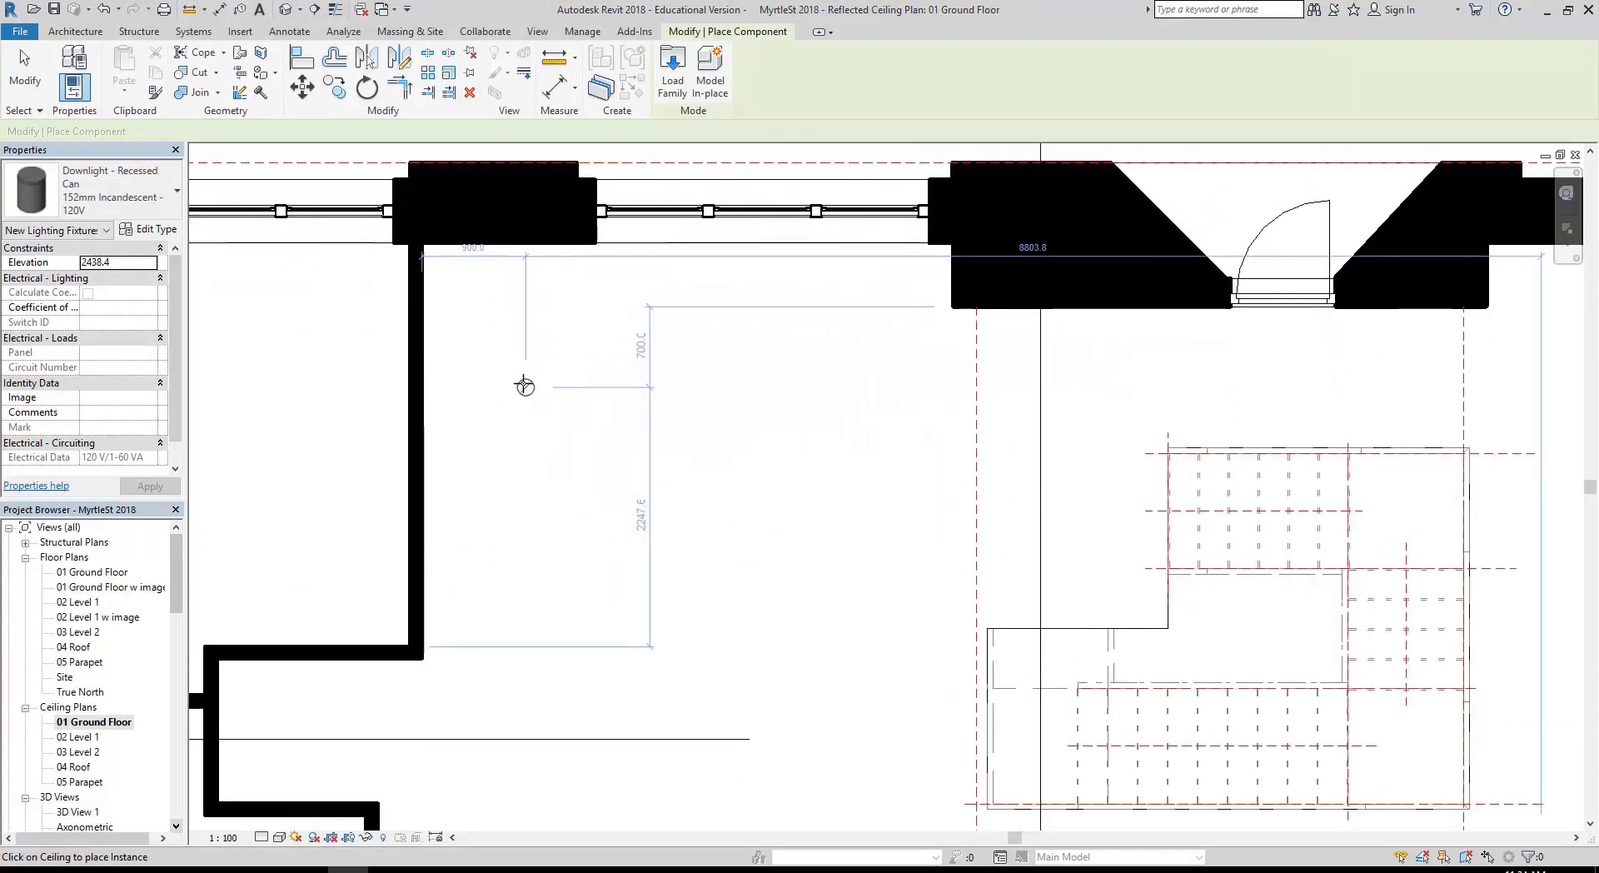
scroll(525, 384, down, 3)
scroll(531, 384, up, 3)
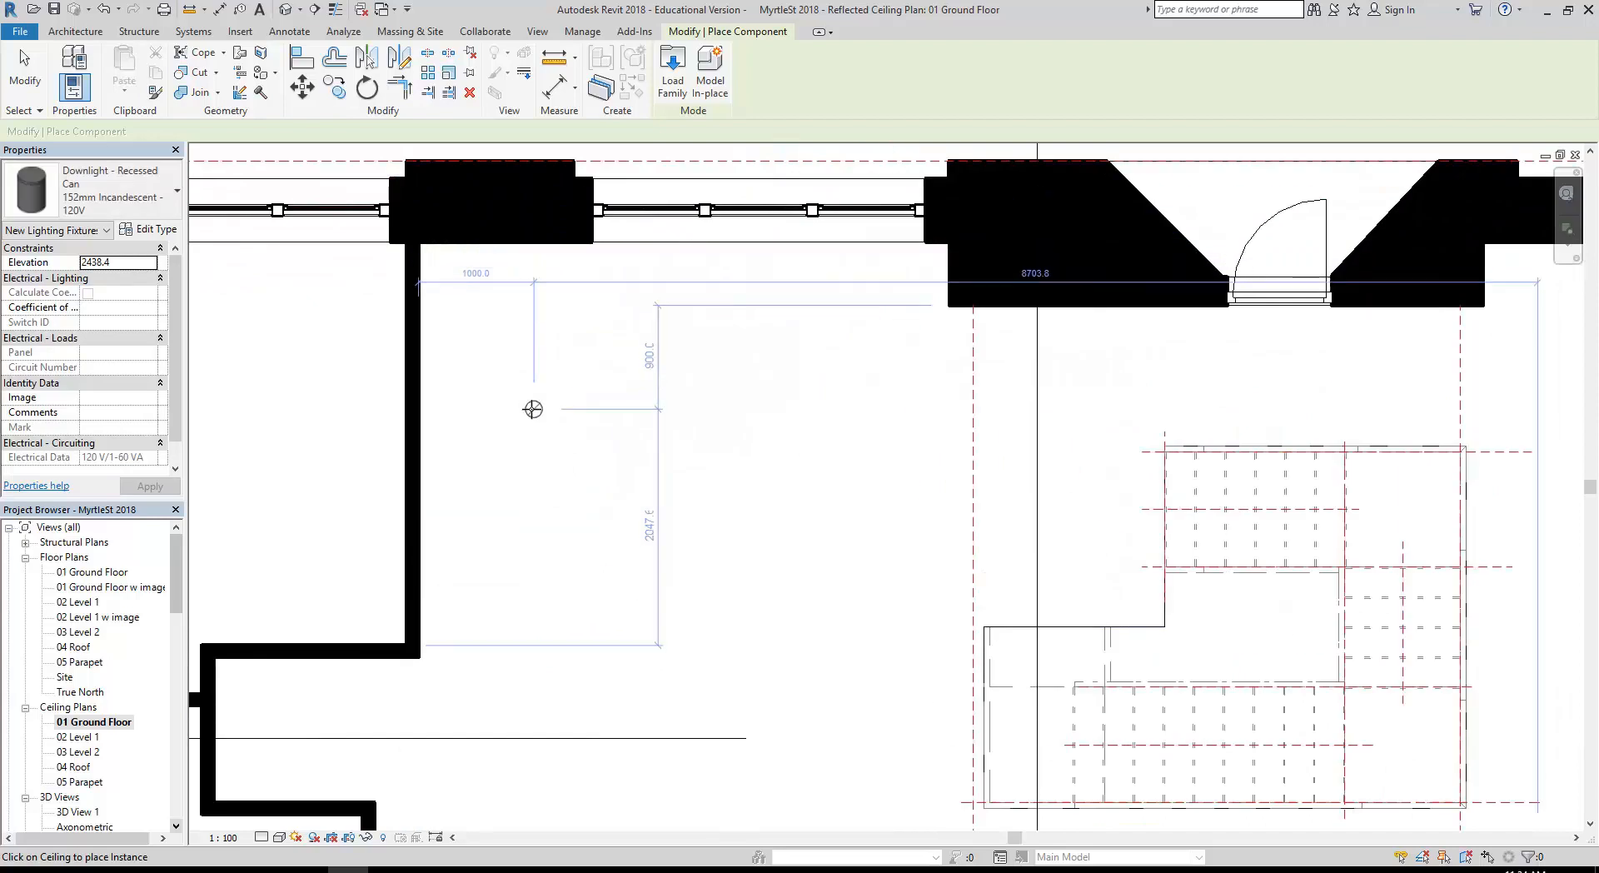
click(522, 397)
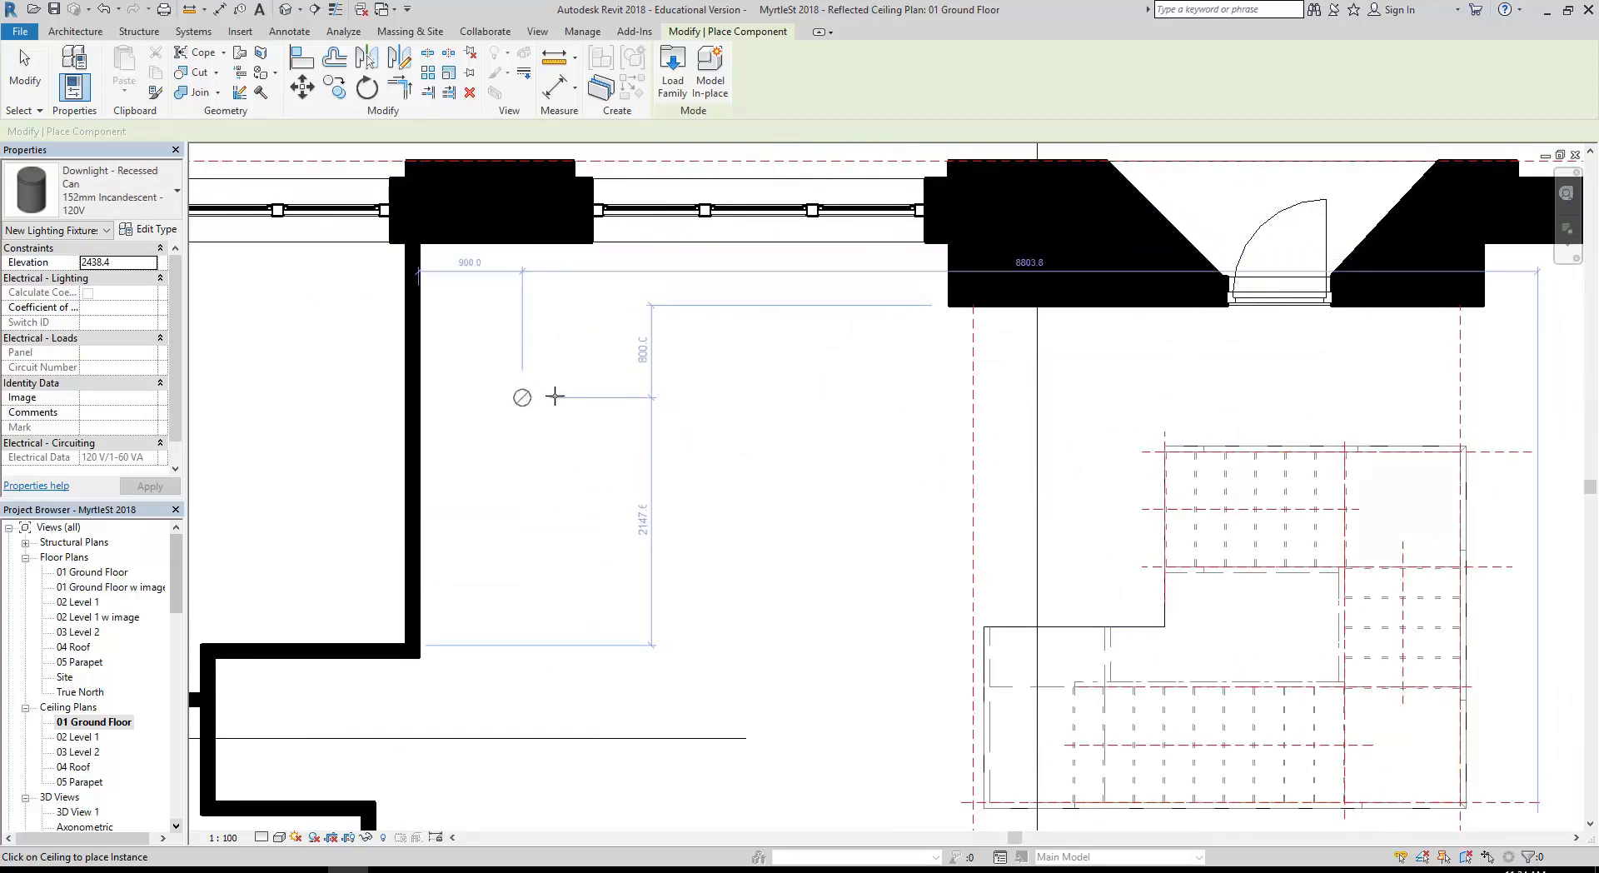
click(672, 397)
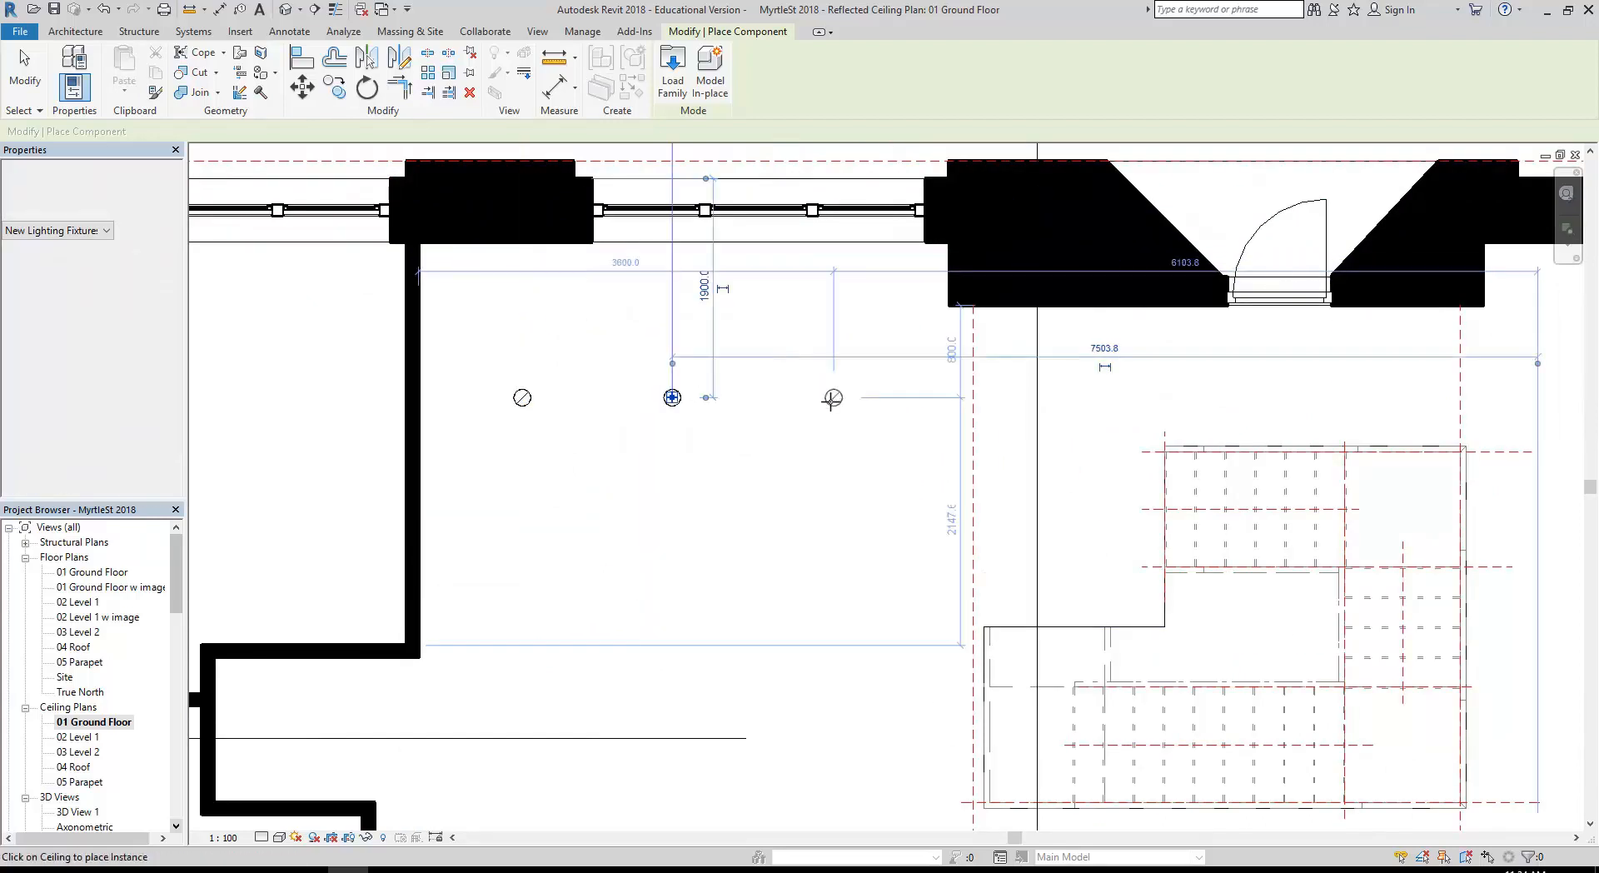
click(834, 397)
Place two recessed can downlights side by side in the chamfered corner room, about 1800 mm below the outer window wall line
scroll(799, 494, down, 4)
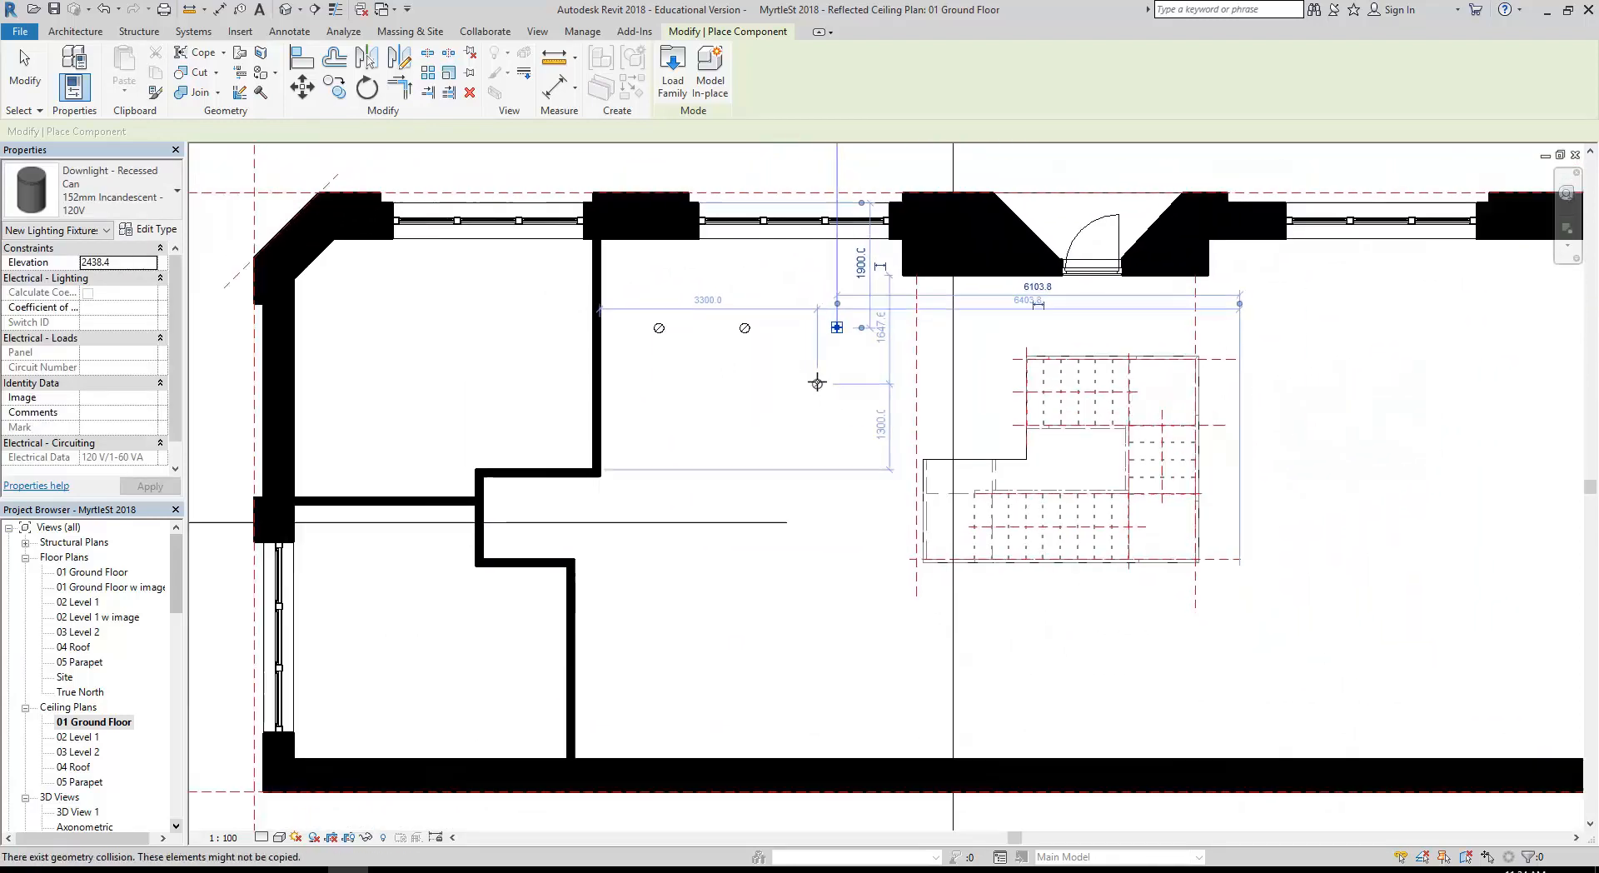
scroll(554, 592, up, 2)
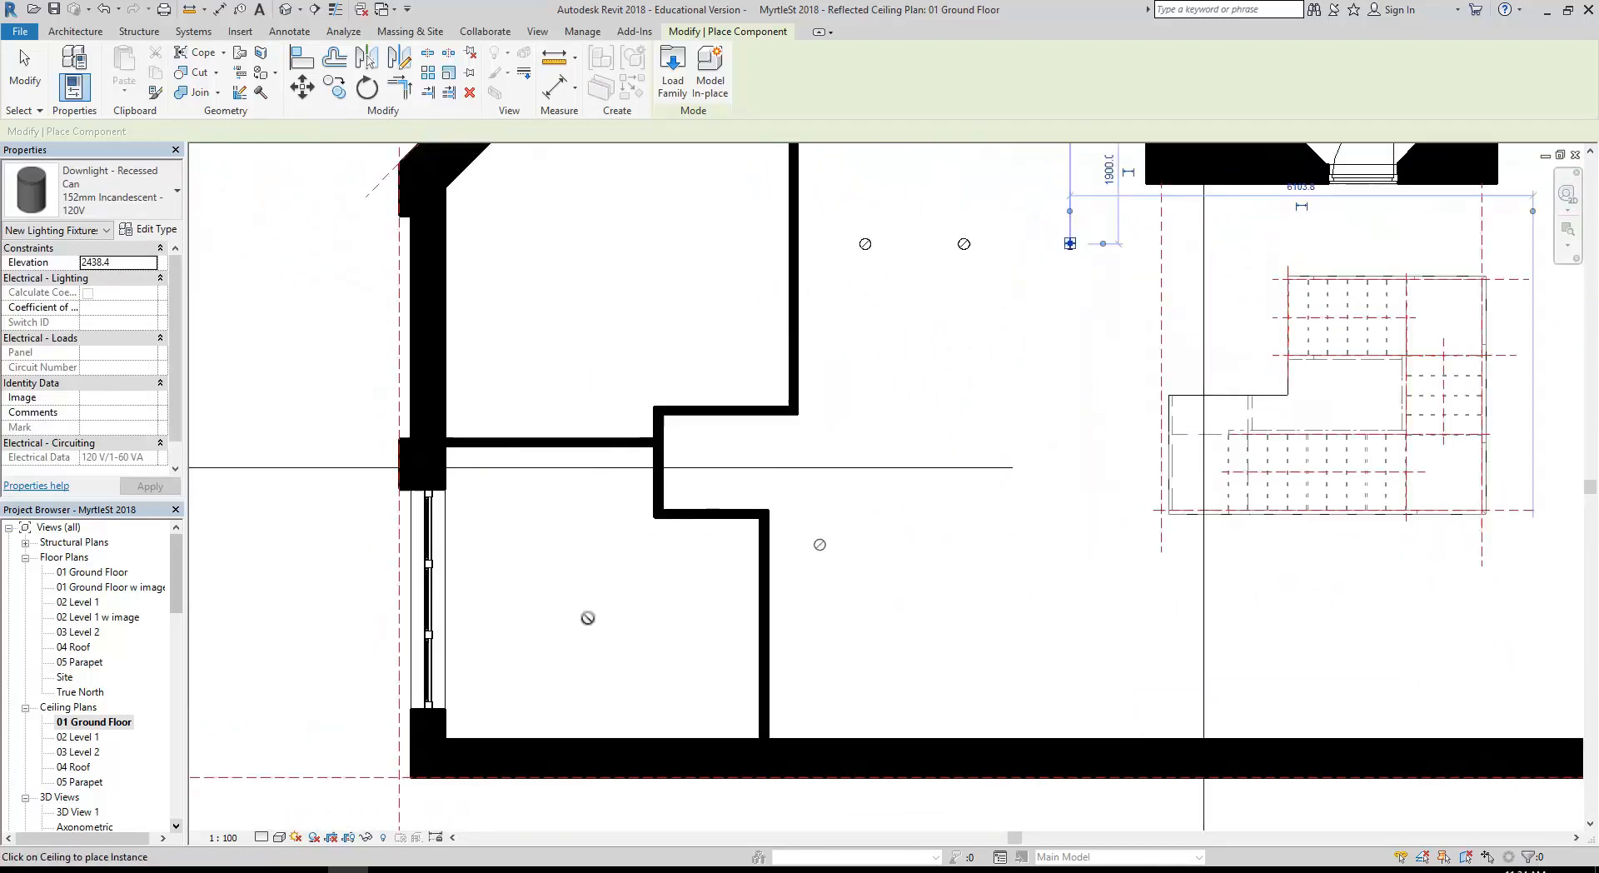
middle_drag(555, 599, 590, 569)
scroll(589, 569, up, 1)
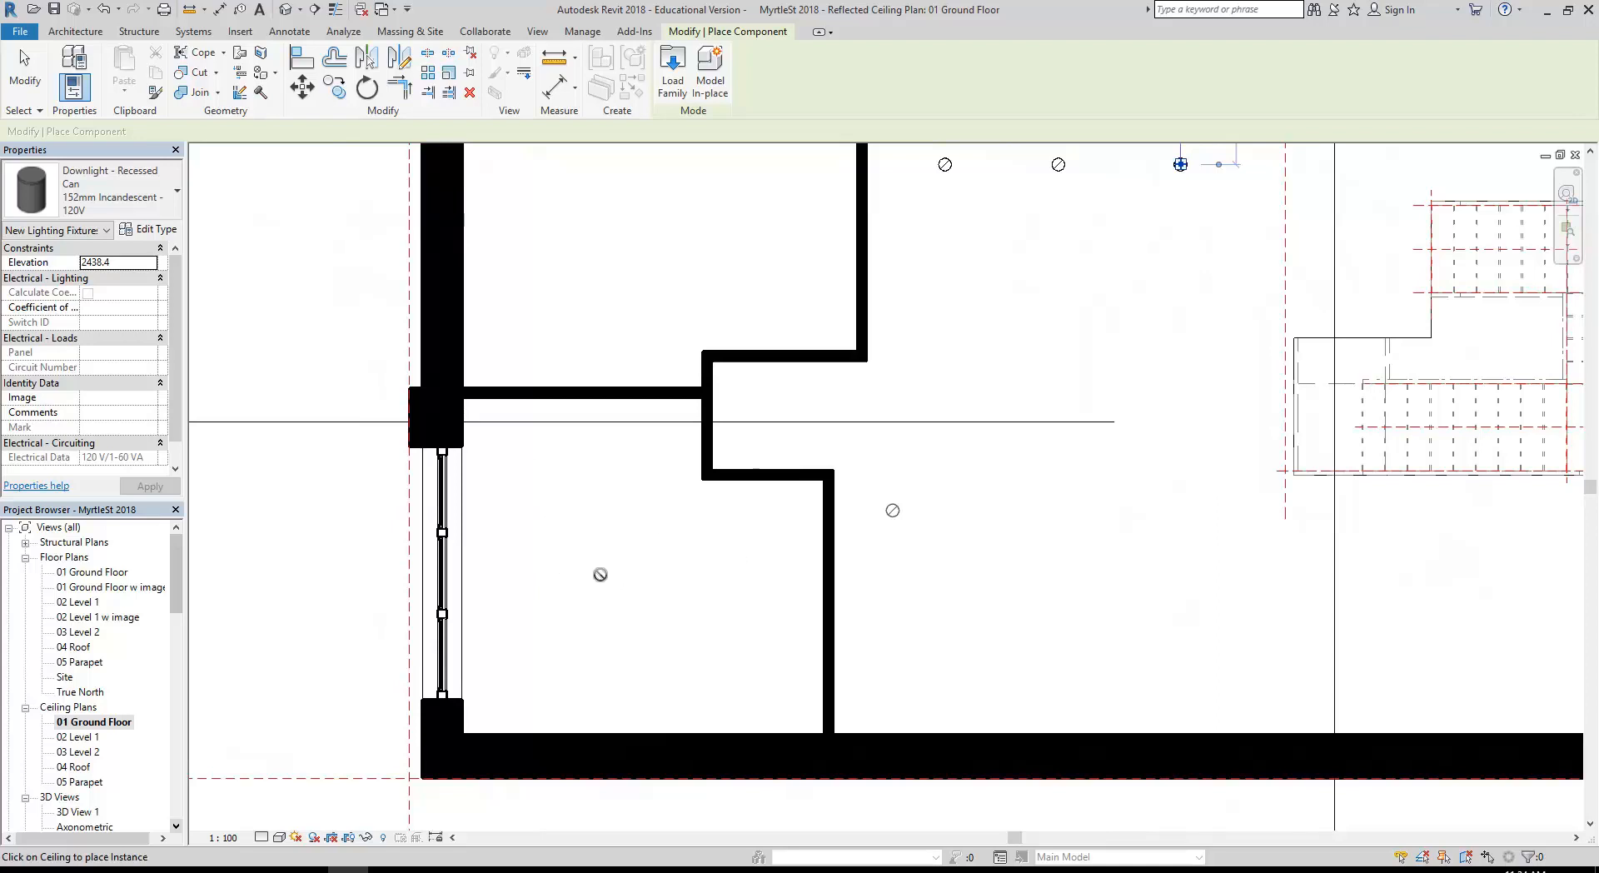
middle_drag(654, 457, 615, 685)
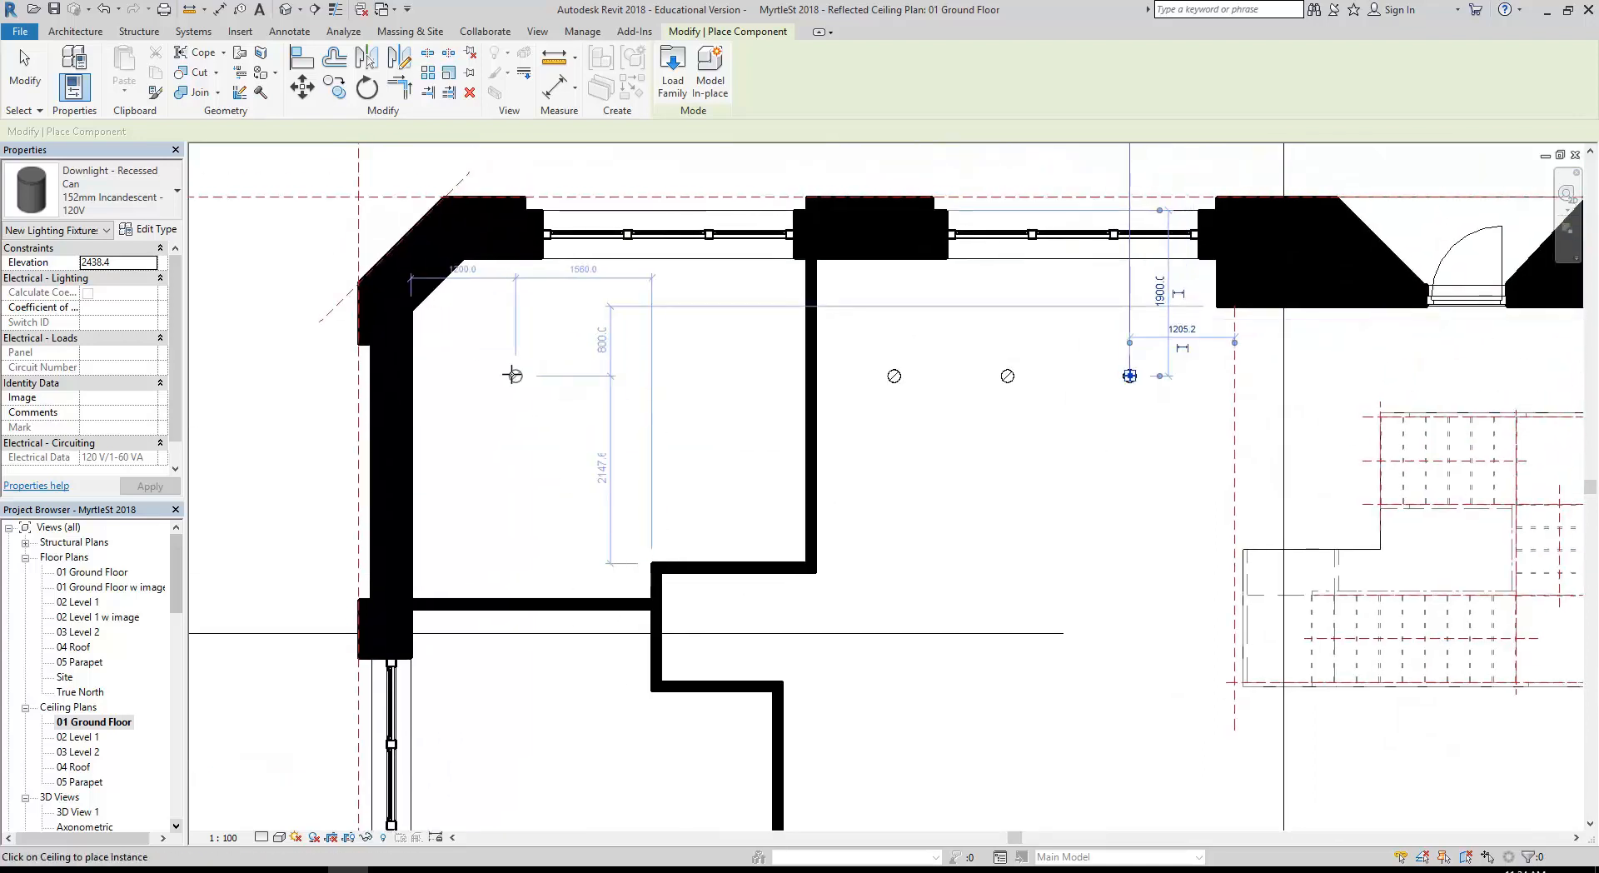
click(524, 367)
click(686, 366)
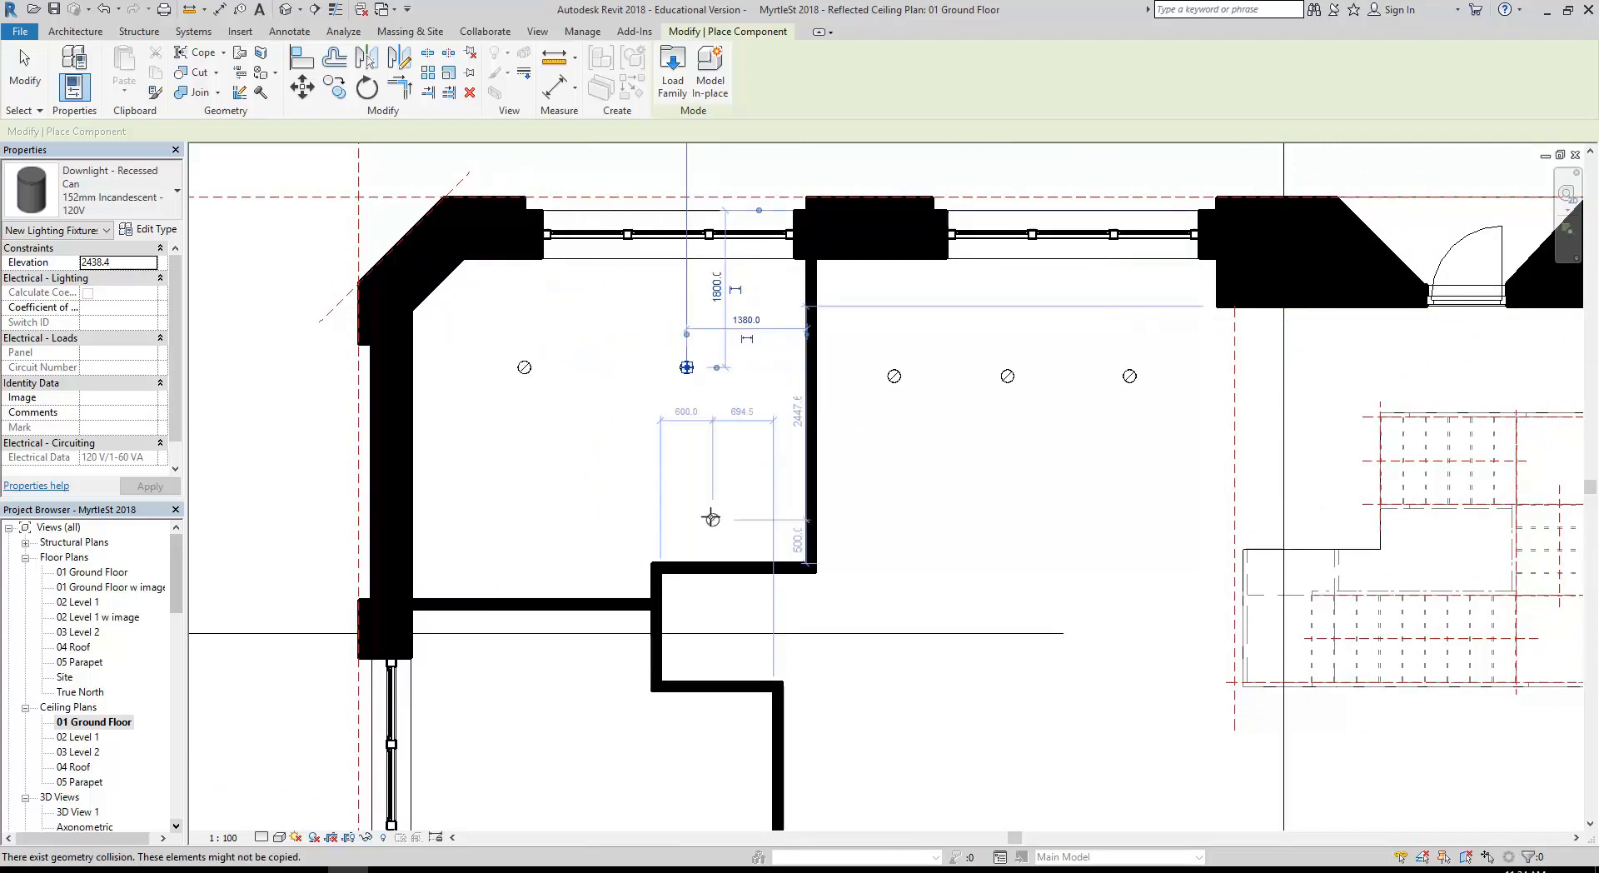
Load the Downlight - Spot family from the library's Lighting > Architectural > Internal folder
scroll(553, 429, down, 1)
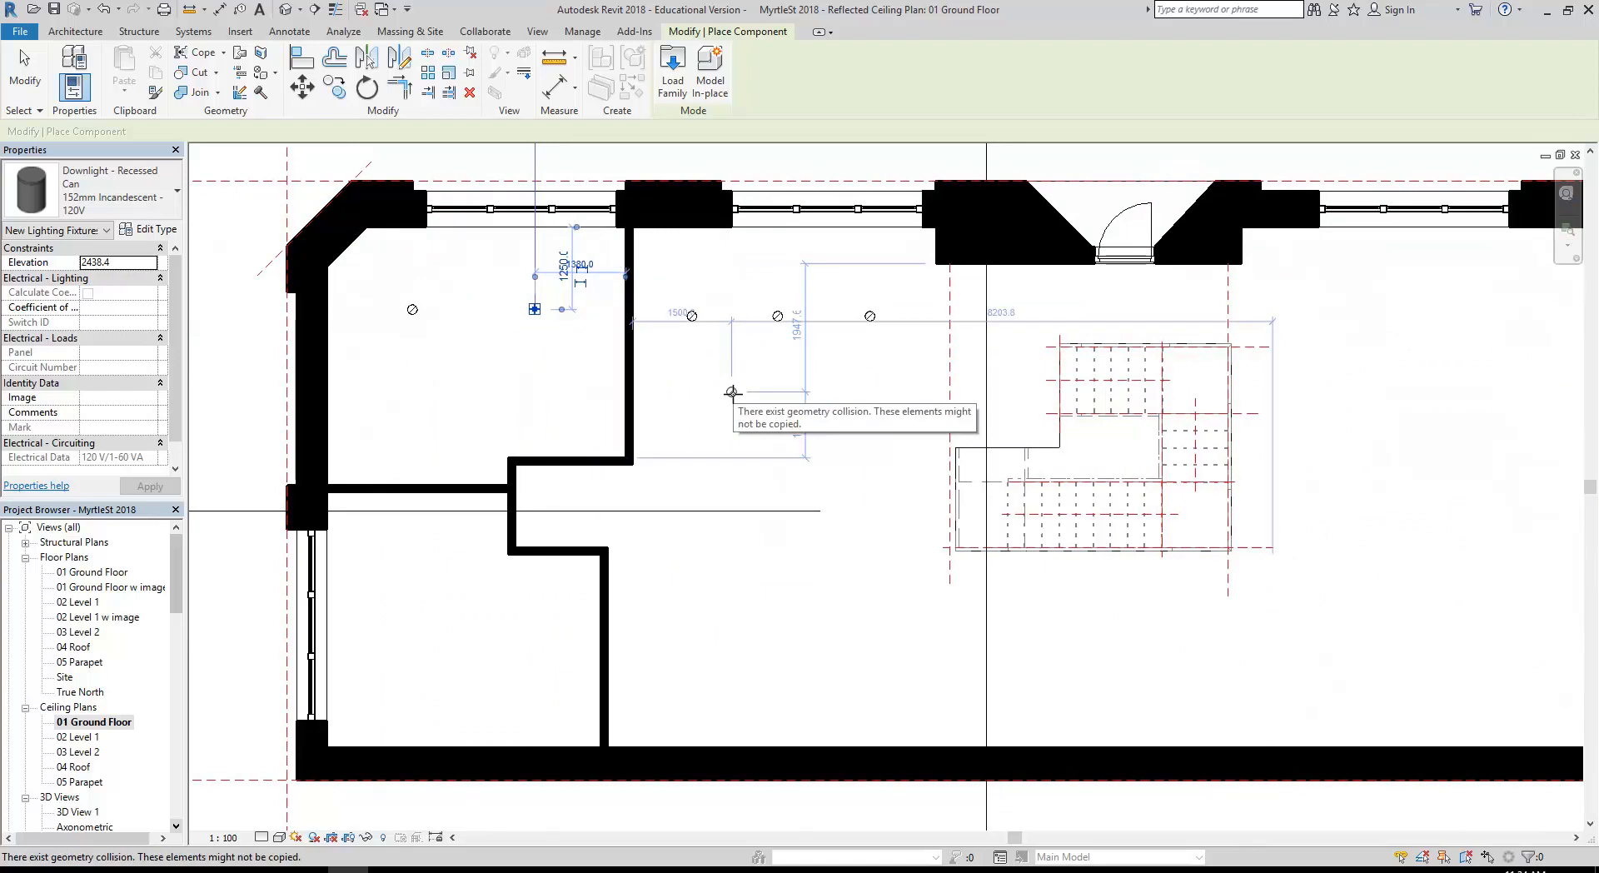
scroll(732, 392, down, 1)
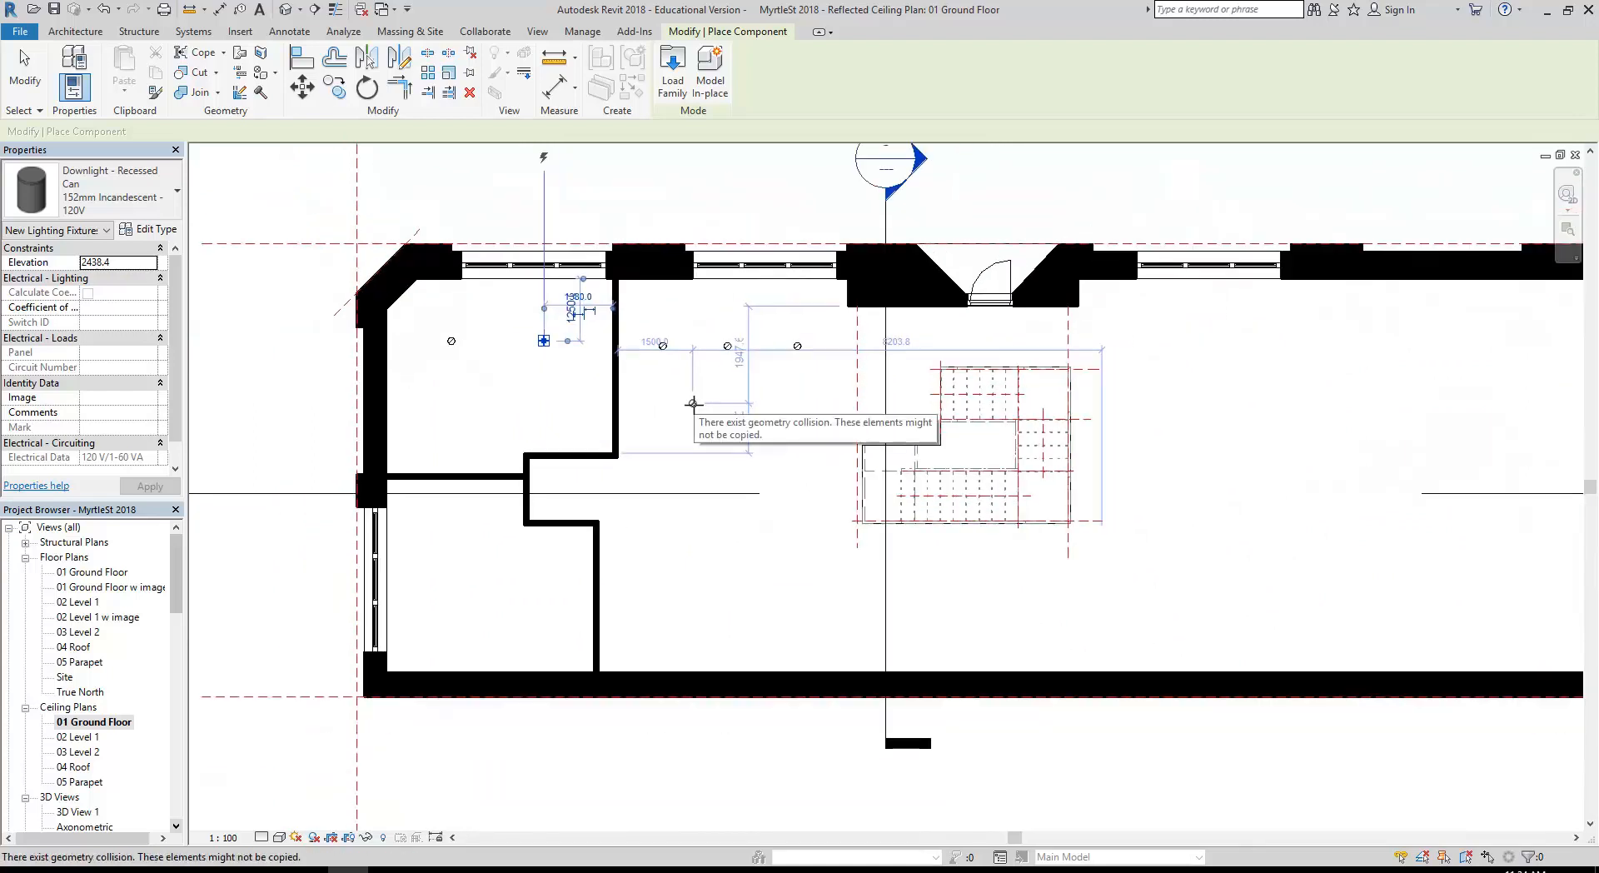
scroll(693, 404, up, 2)
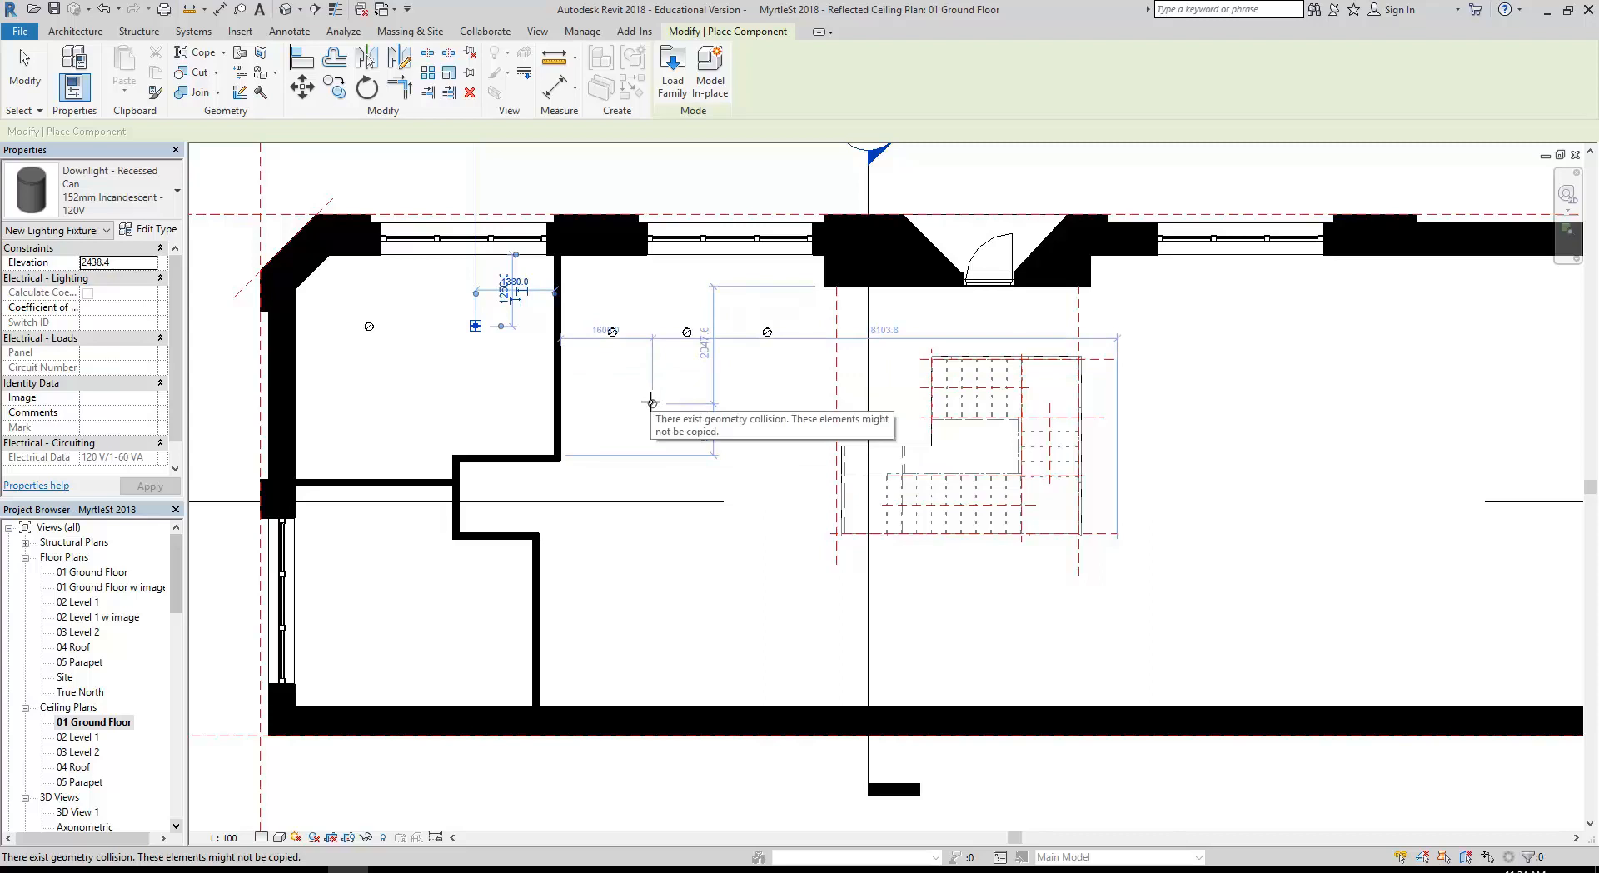
click(673, 75)
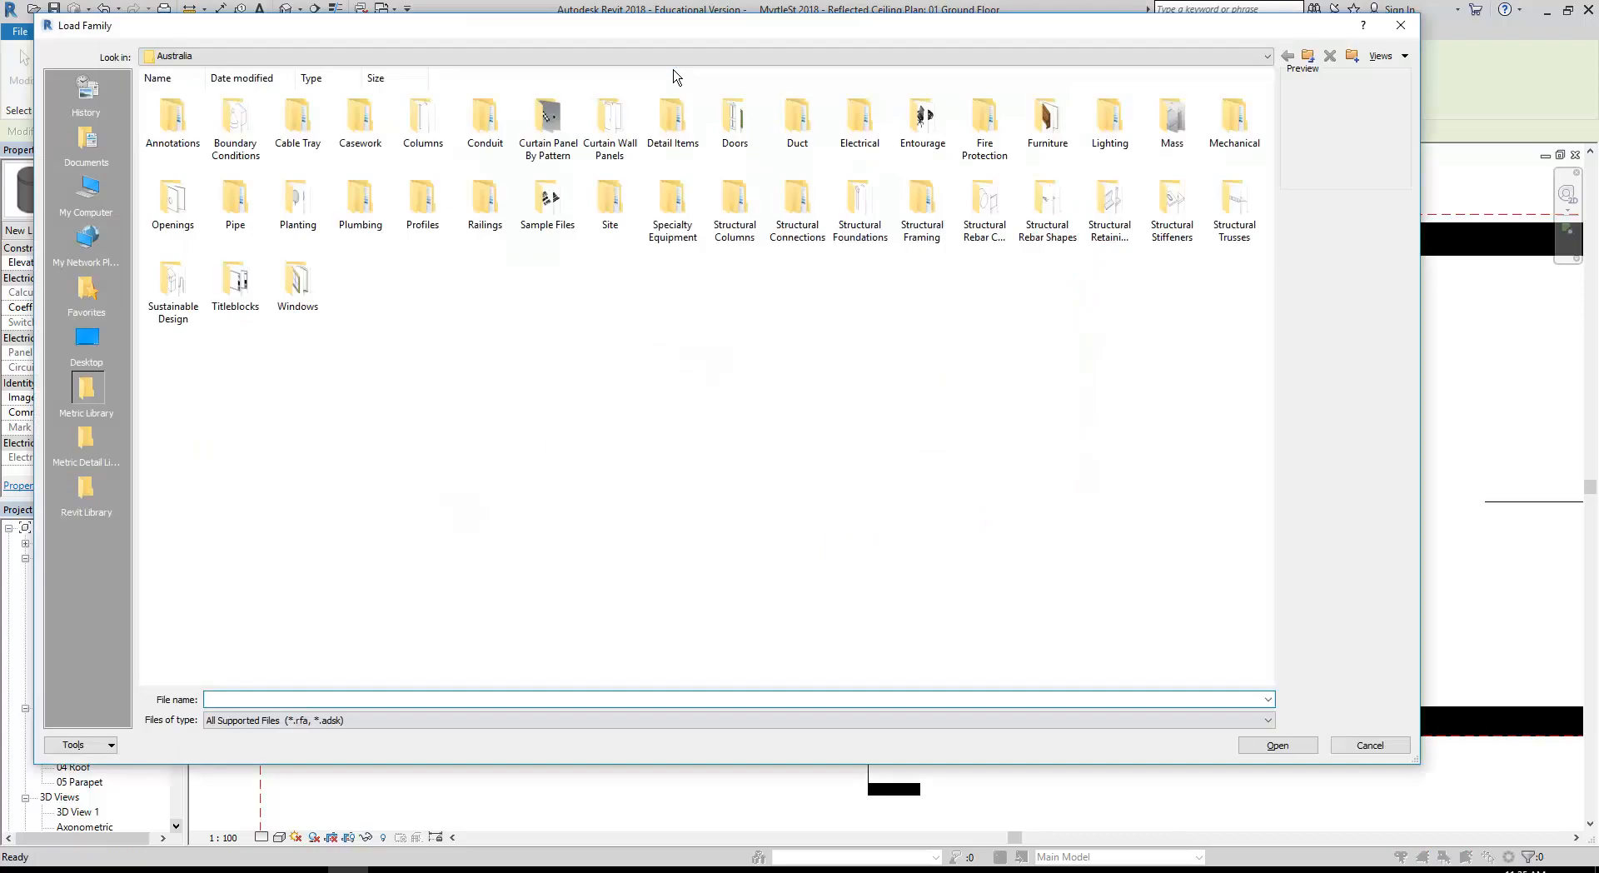
click(1110, 125)
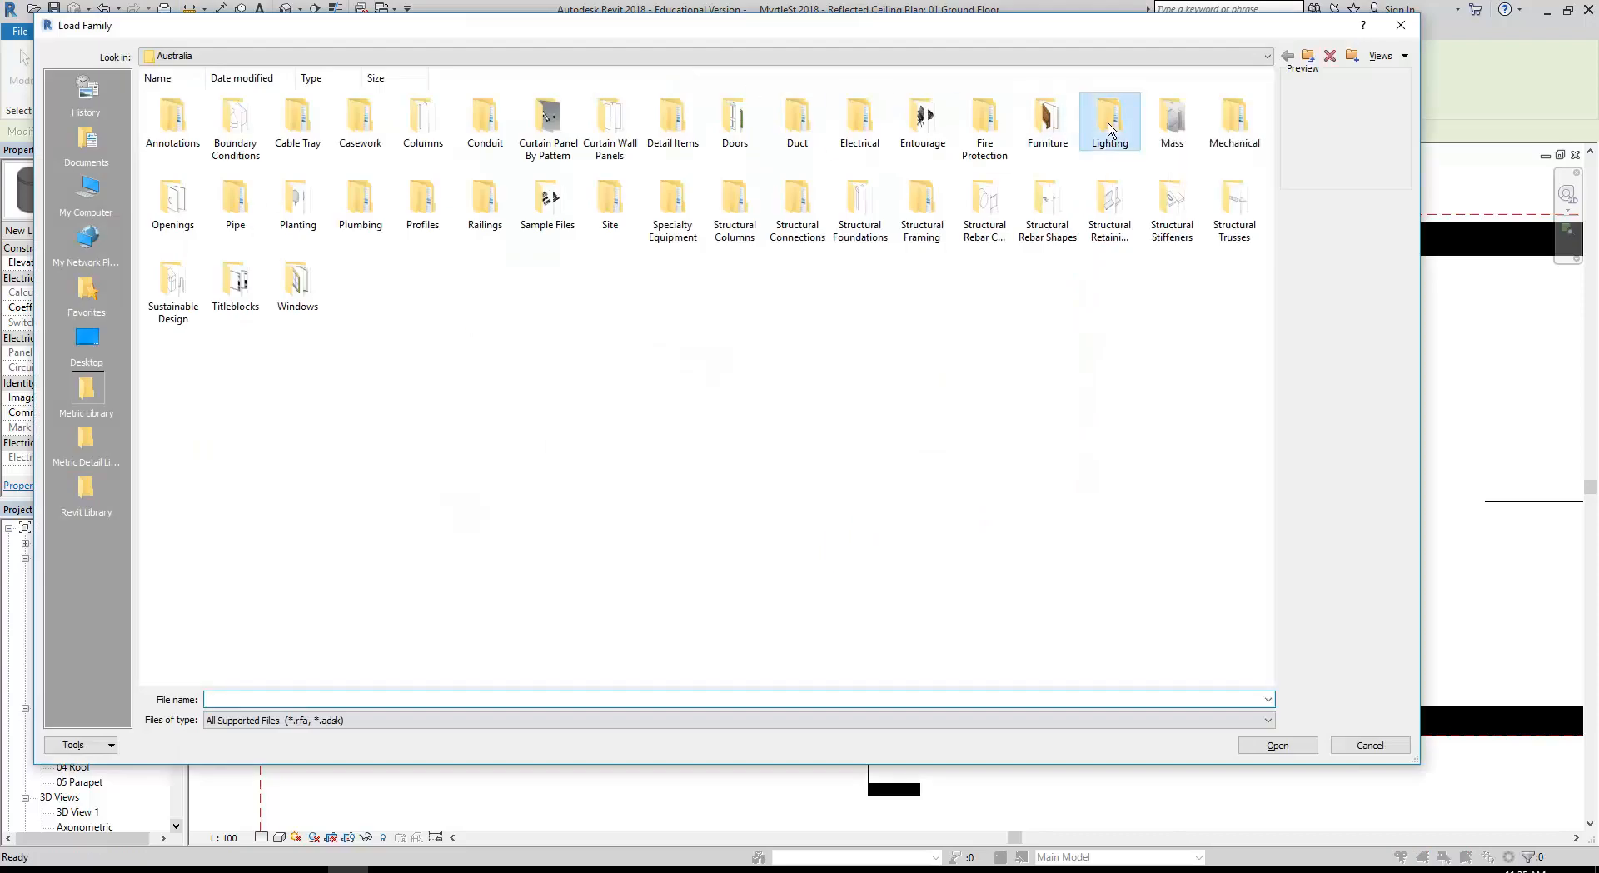
double_click(1109, 125)
double_click(172, 121)
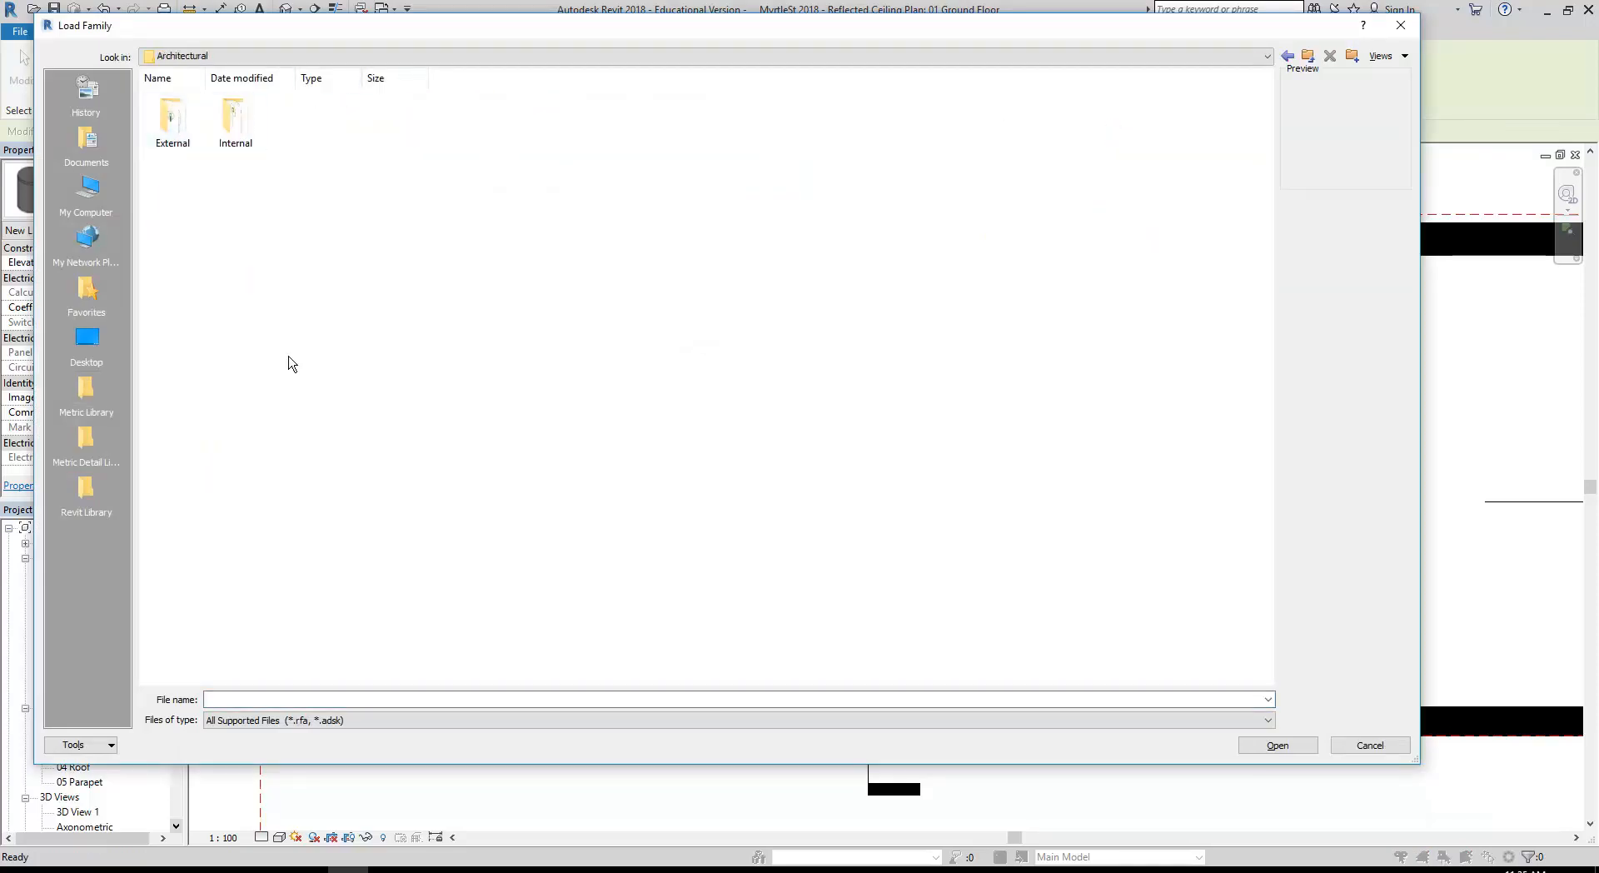
double_click(235, 121)
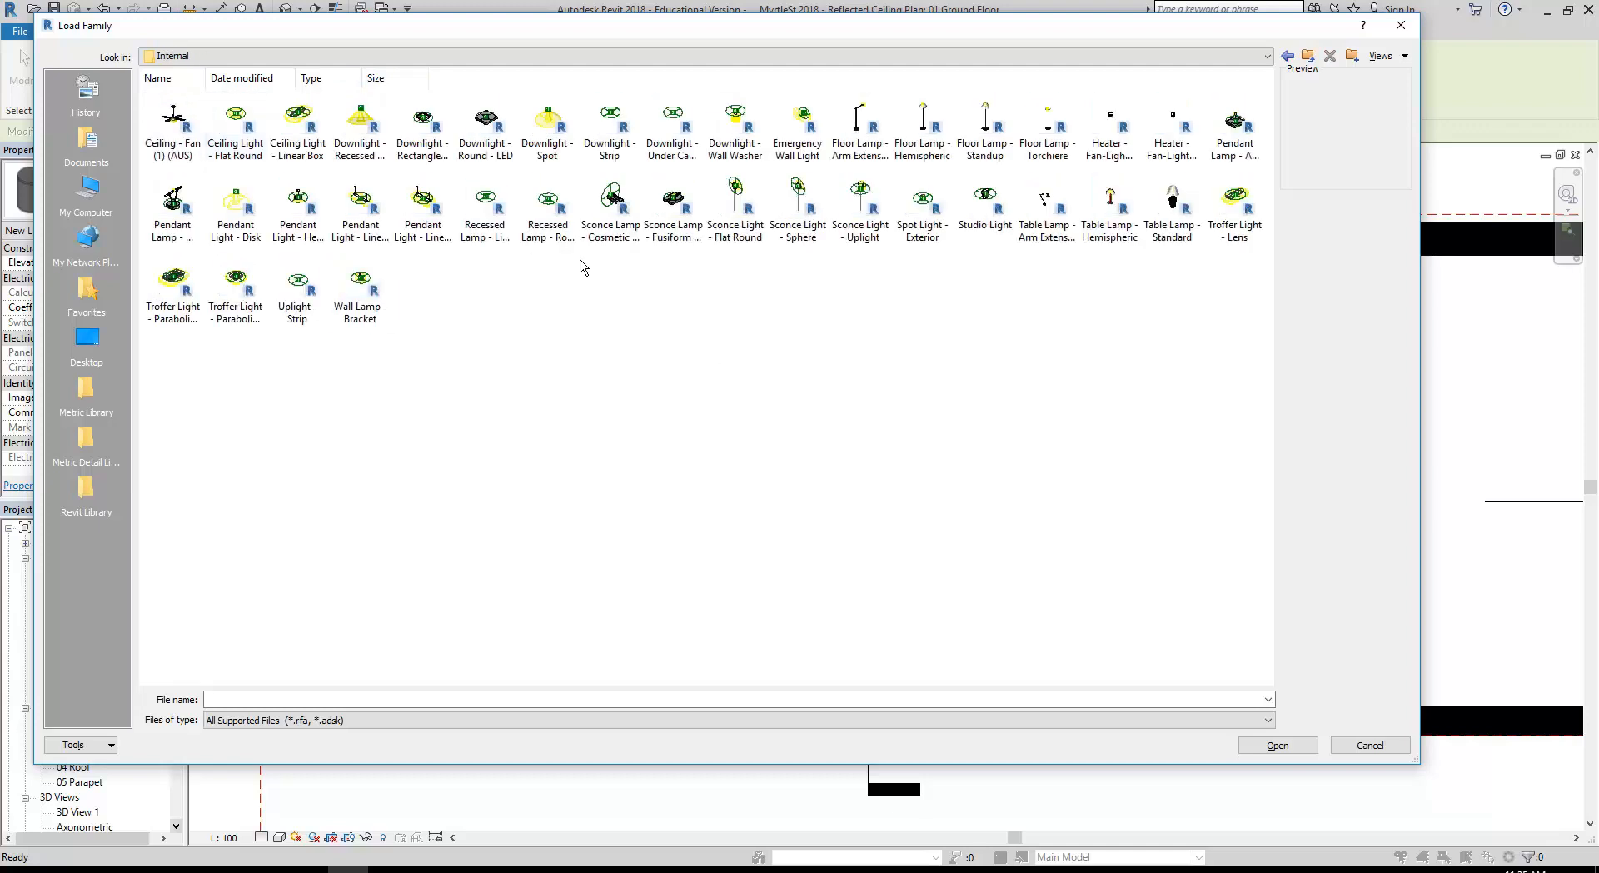
click(548, 132)
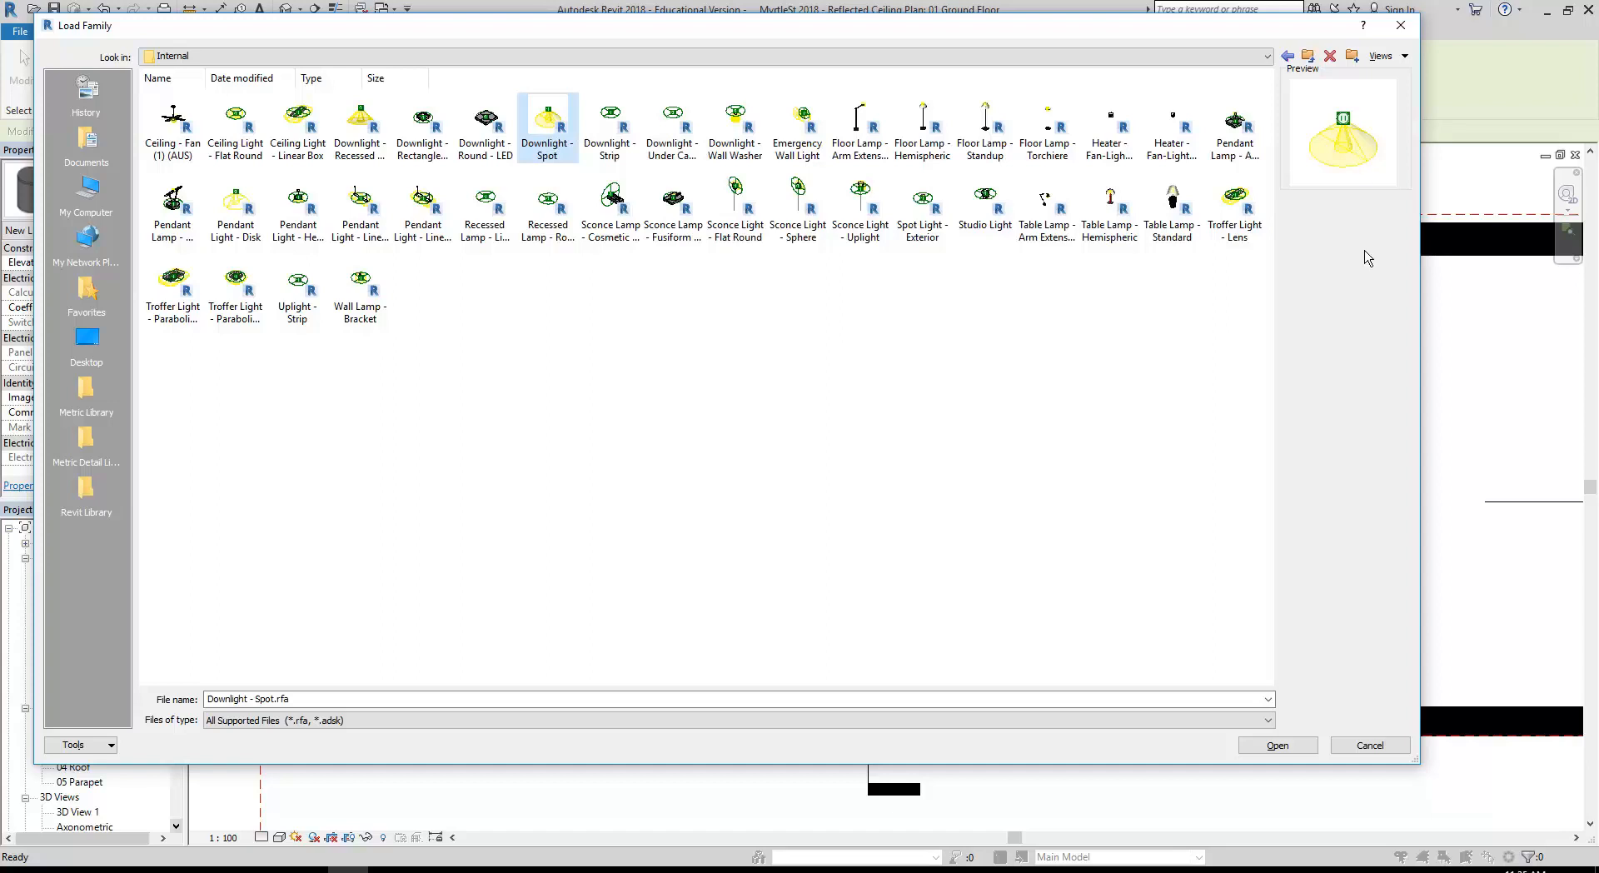
click(1276, 745)
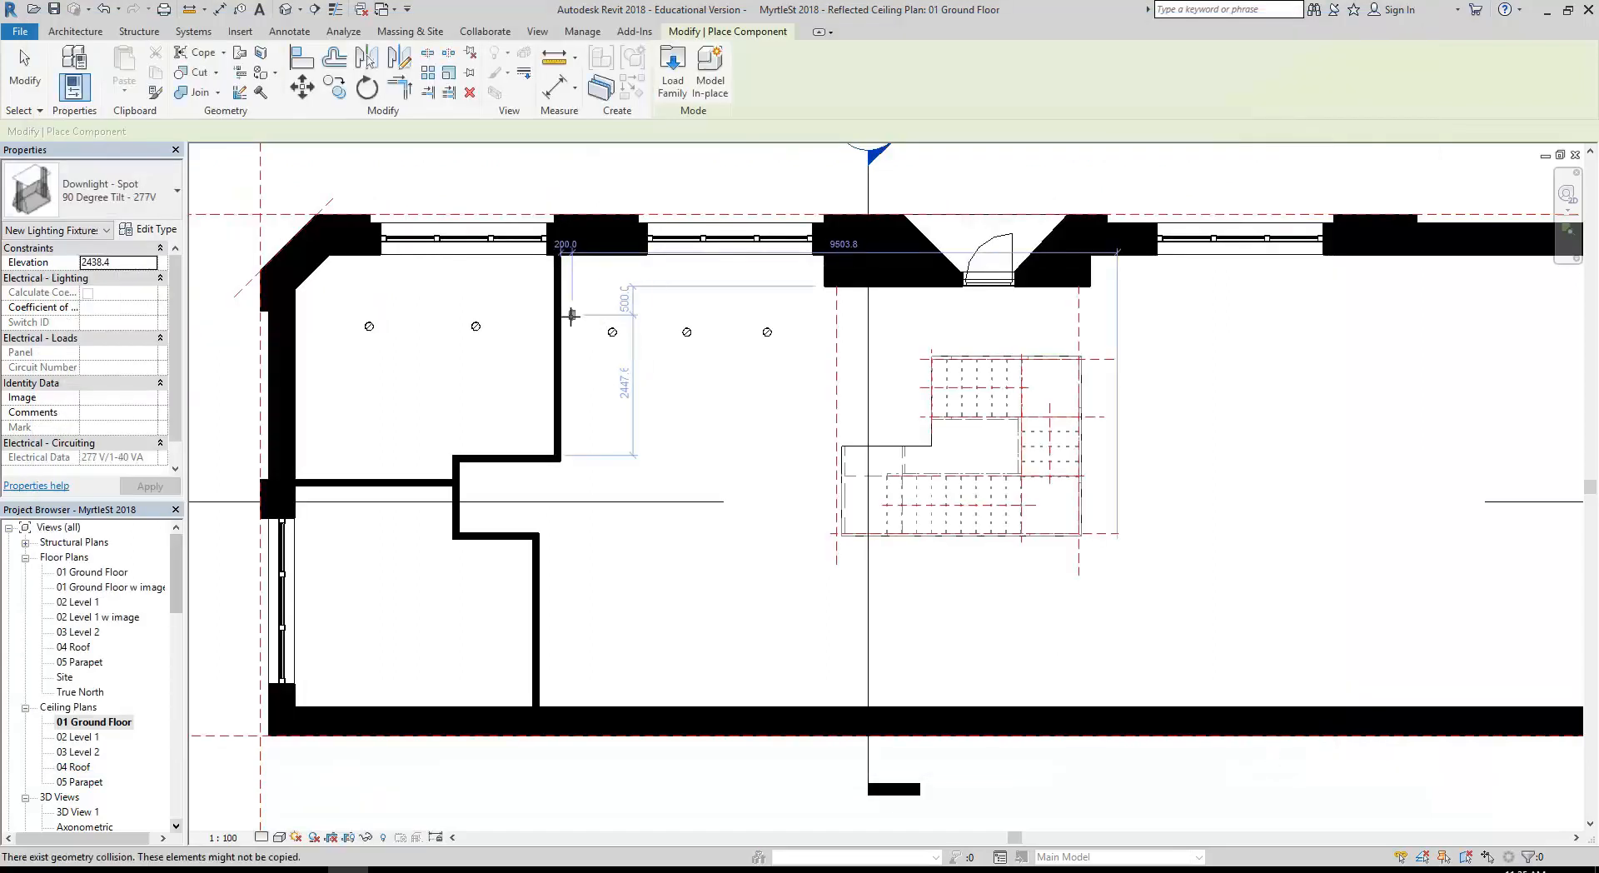
Place one 90 Degree Tilt - 277V spot downlight in the large room, below the first recessed can and about 2820 mm from the window wall
scroll(592, 377, up, 4)
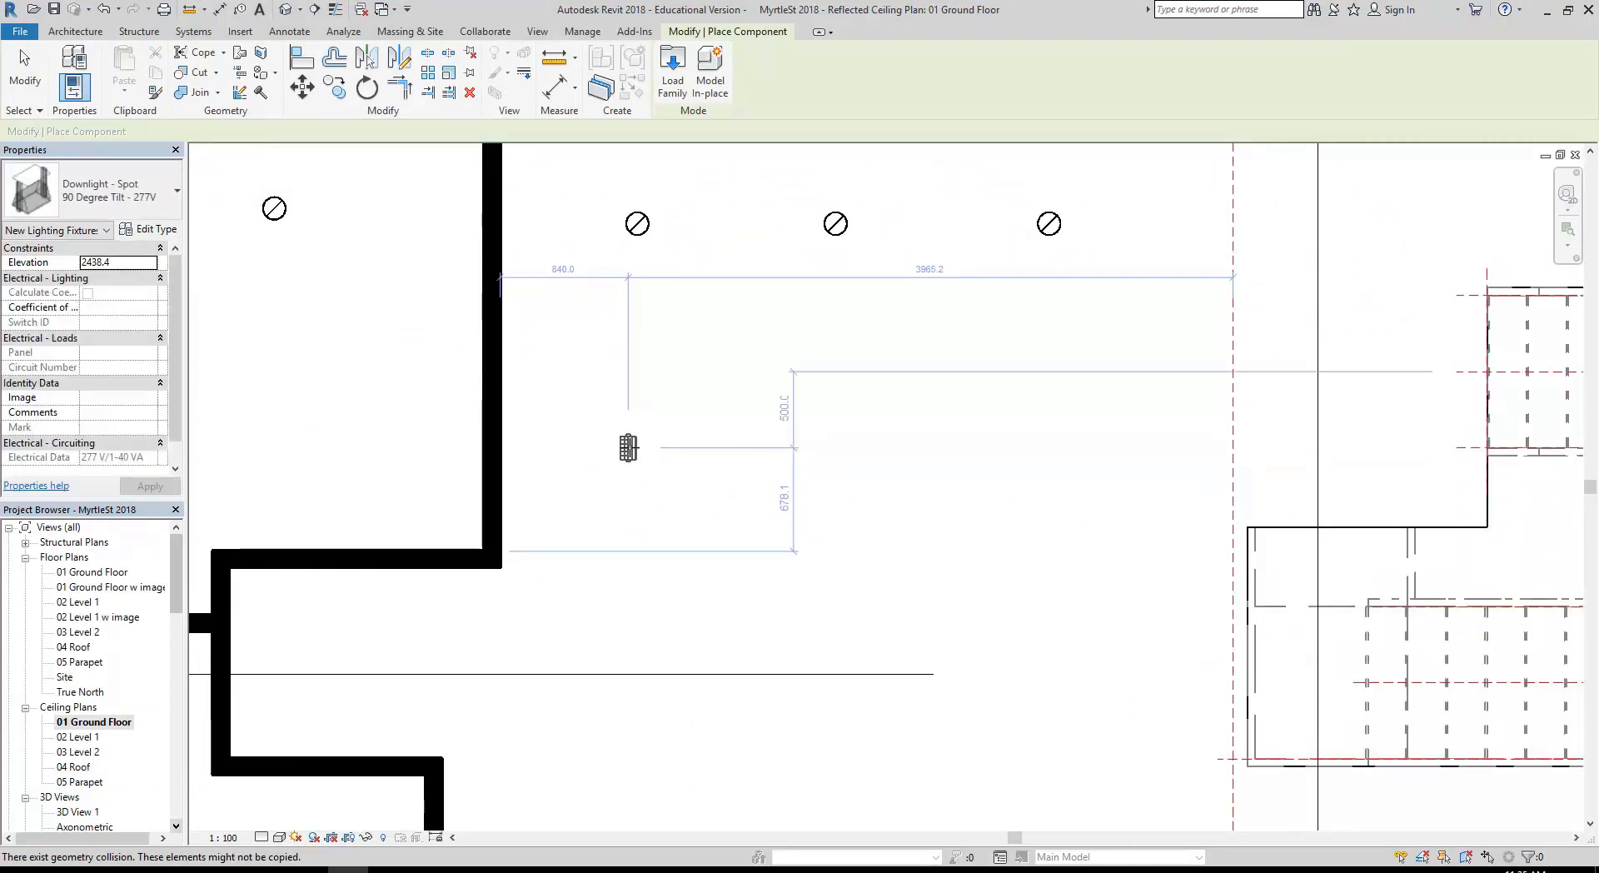
scroll(617, 442, down, 4)
click(588, 435)
scroll(621, 524, up, 1)
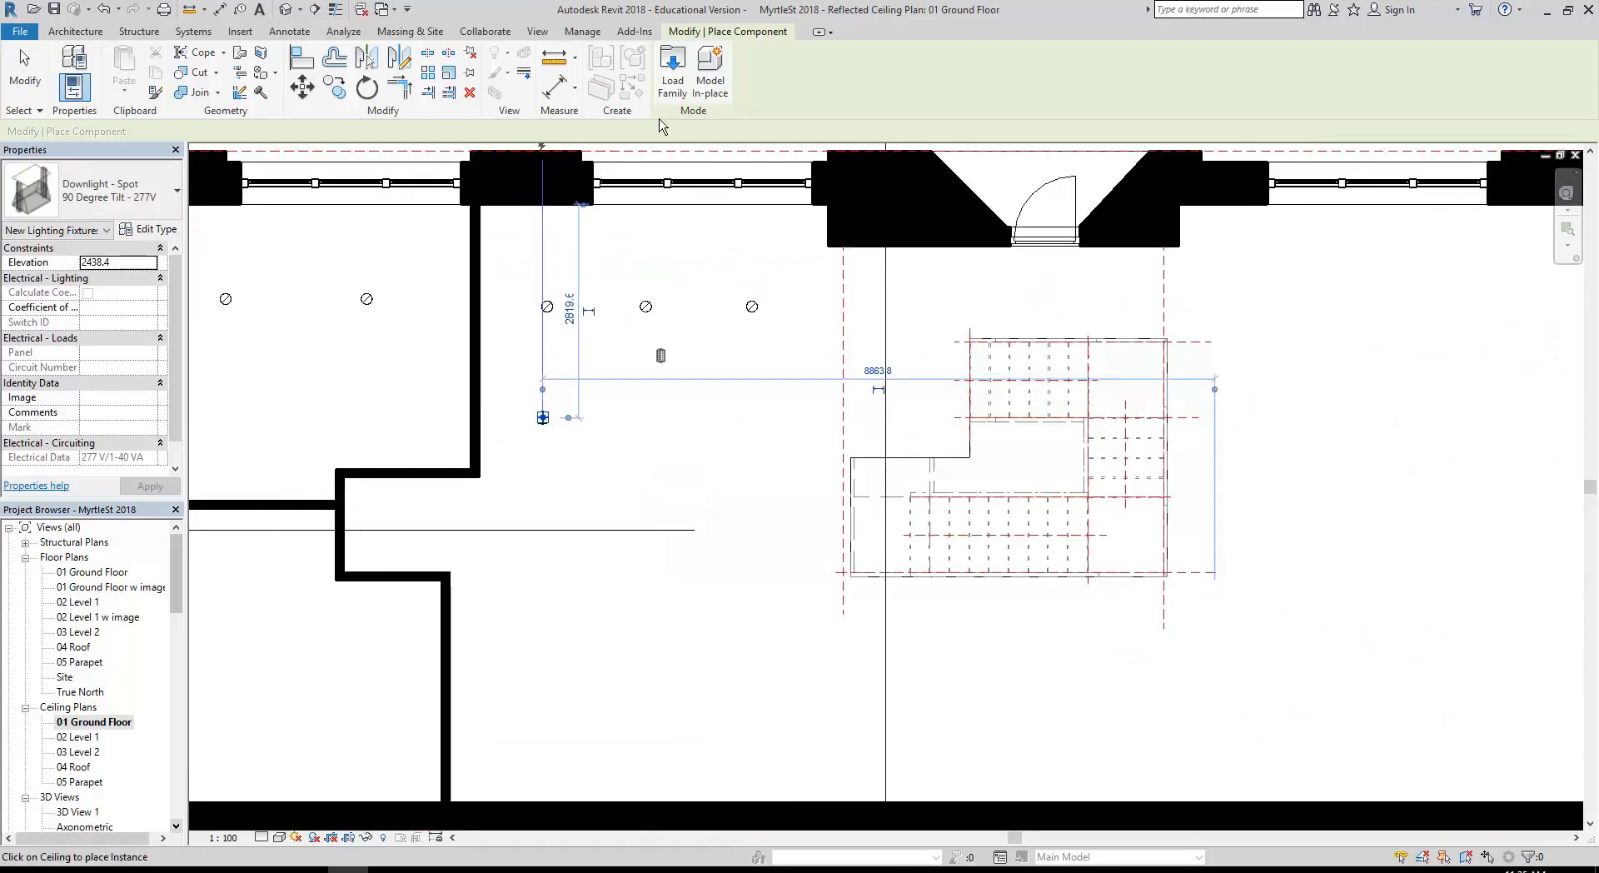
Open the library's Lighting > Architectural > Internal folder again for loading another light fixture family
click(673, 70)
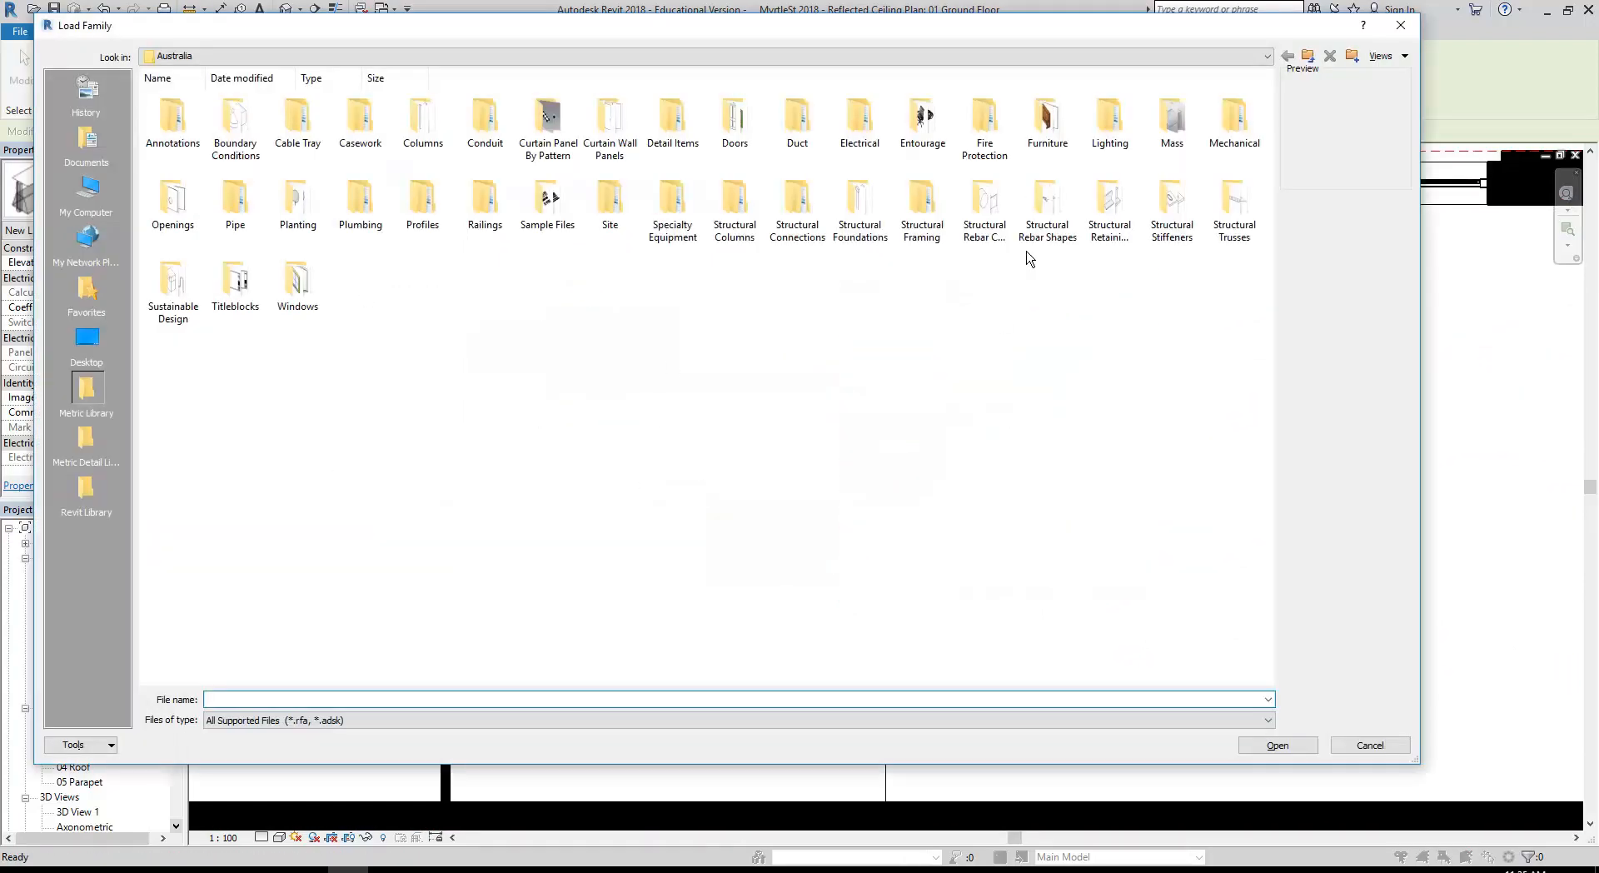
double_click(1104, 125)
click(179, 128)
double_click(179, 127)
double_click(234, 125)
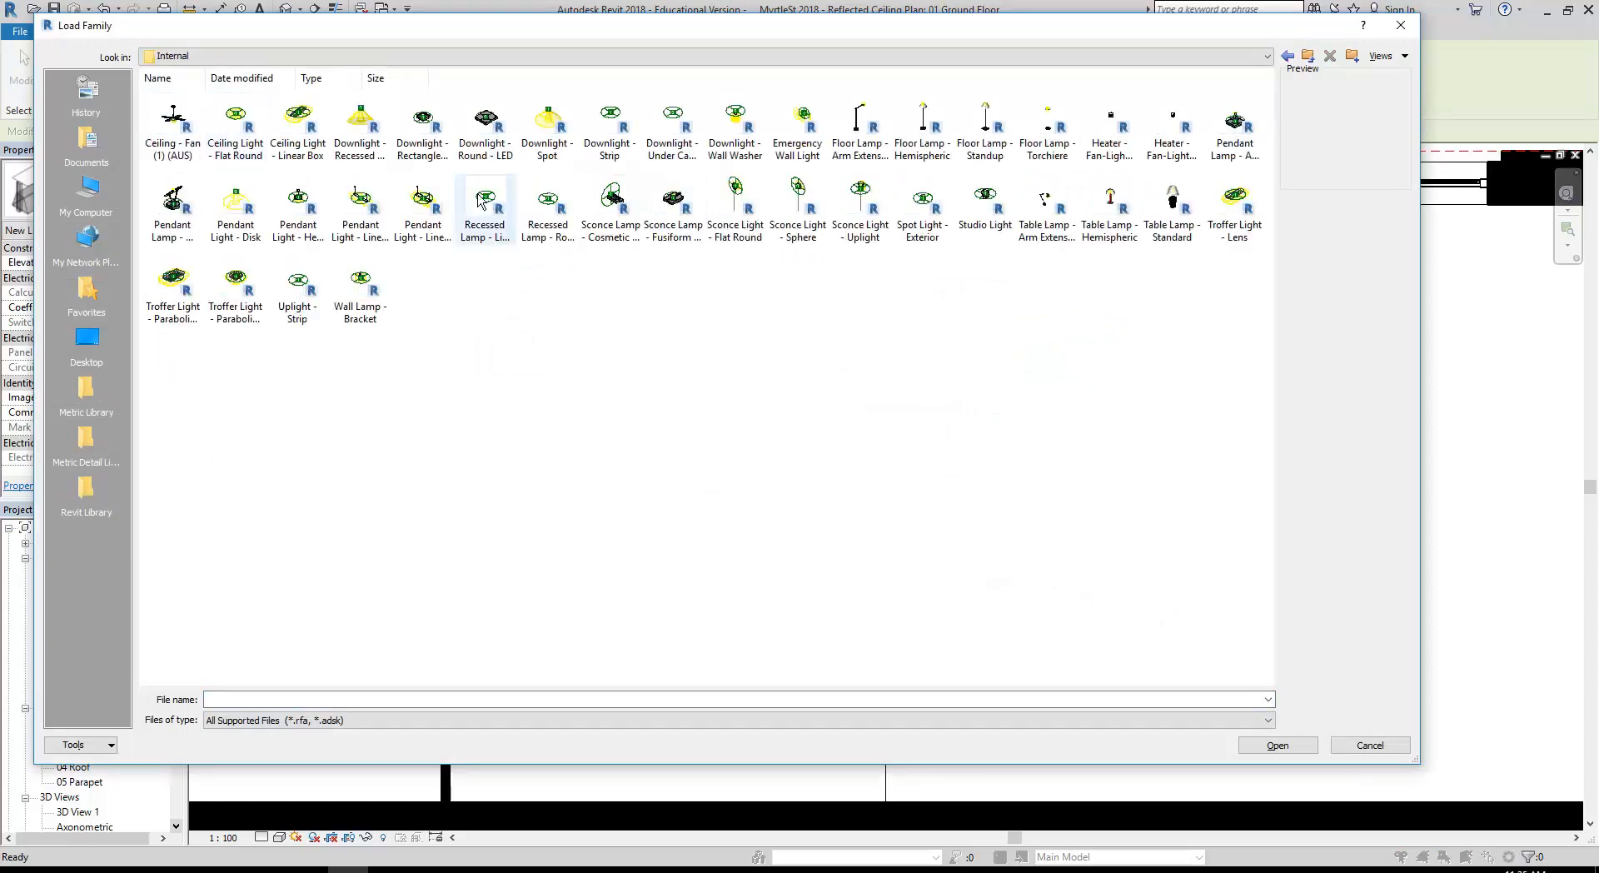
Preview the pendant lamp and pendant light families and load Pendant Light - Hemisphere into the project
click(247, 203)
click(172, 200)
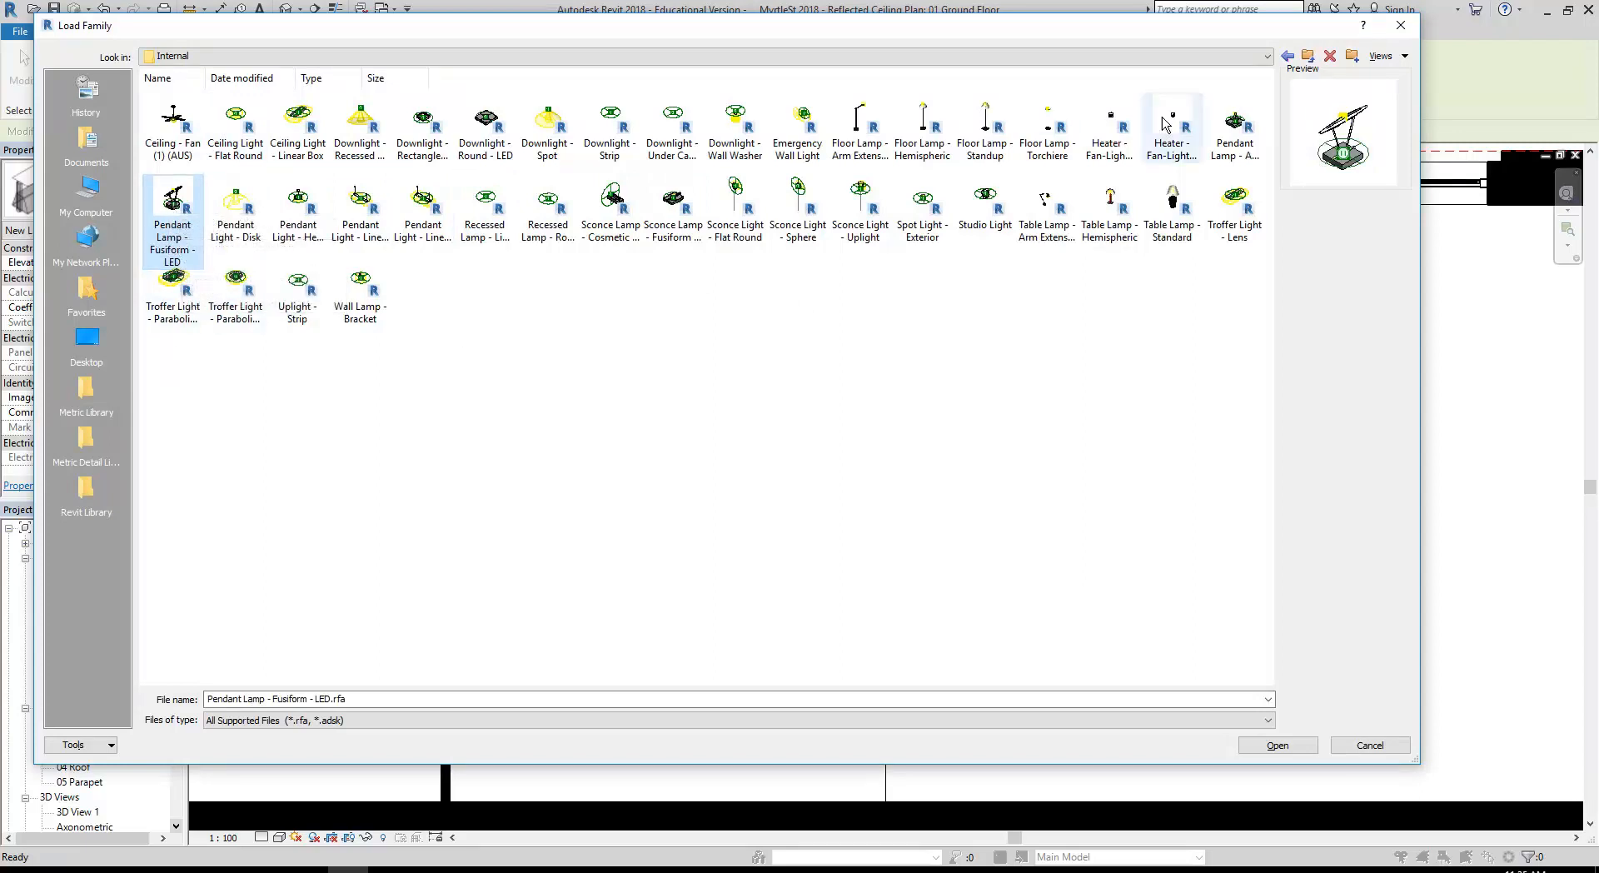
click(1235, 129)
click(1176, 143)
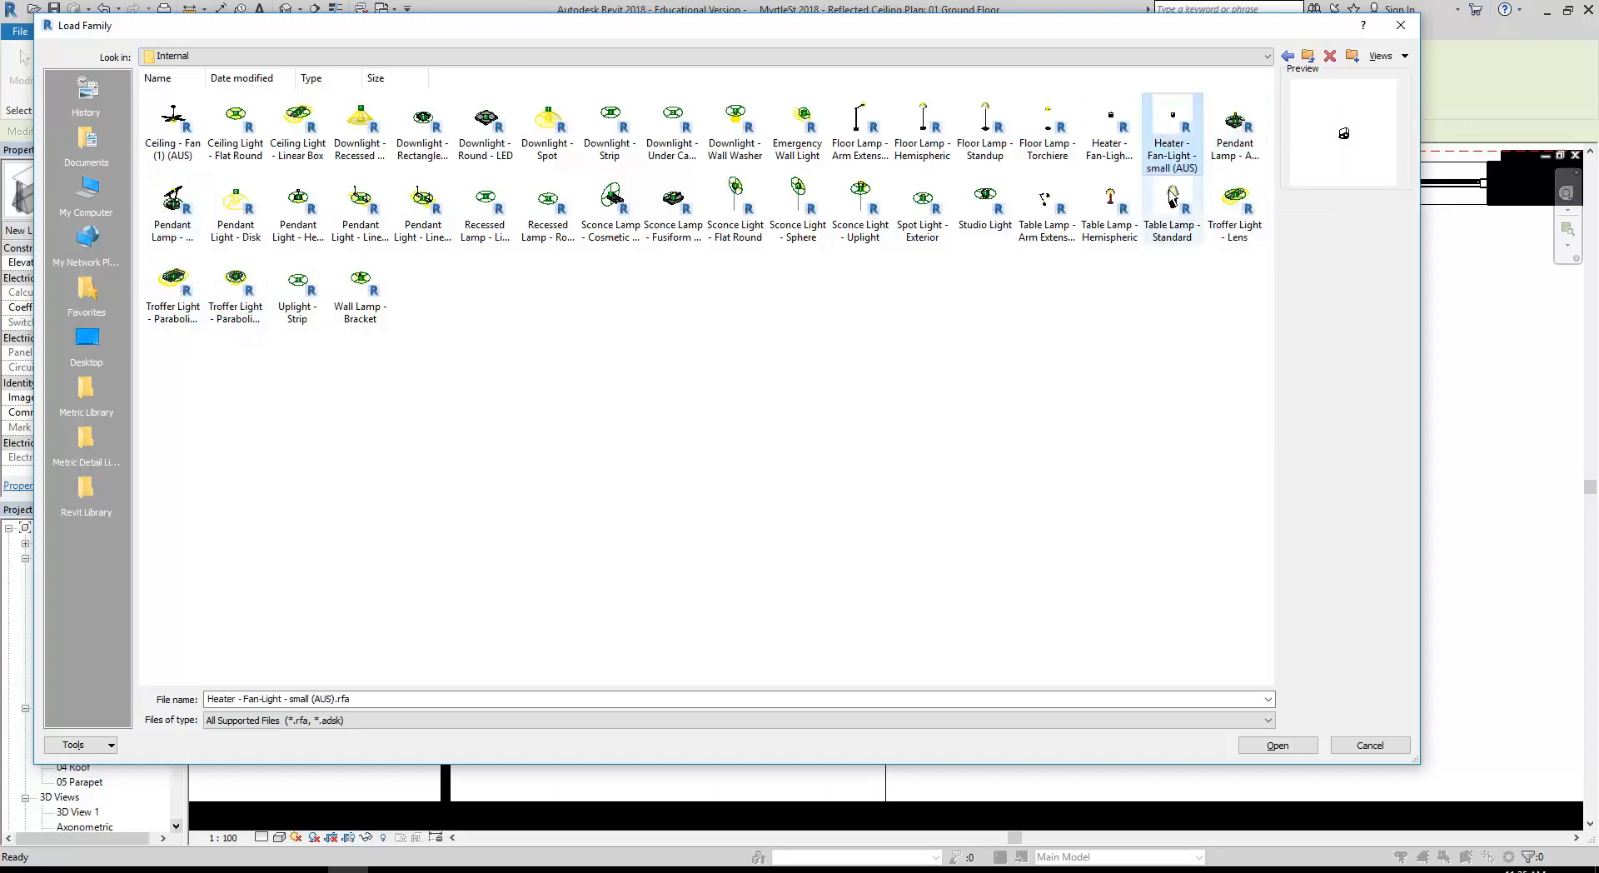
click(1235, 134)
click(235, 212)
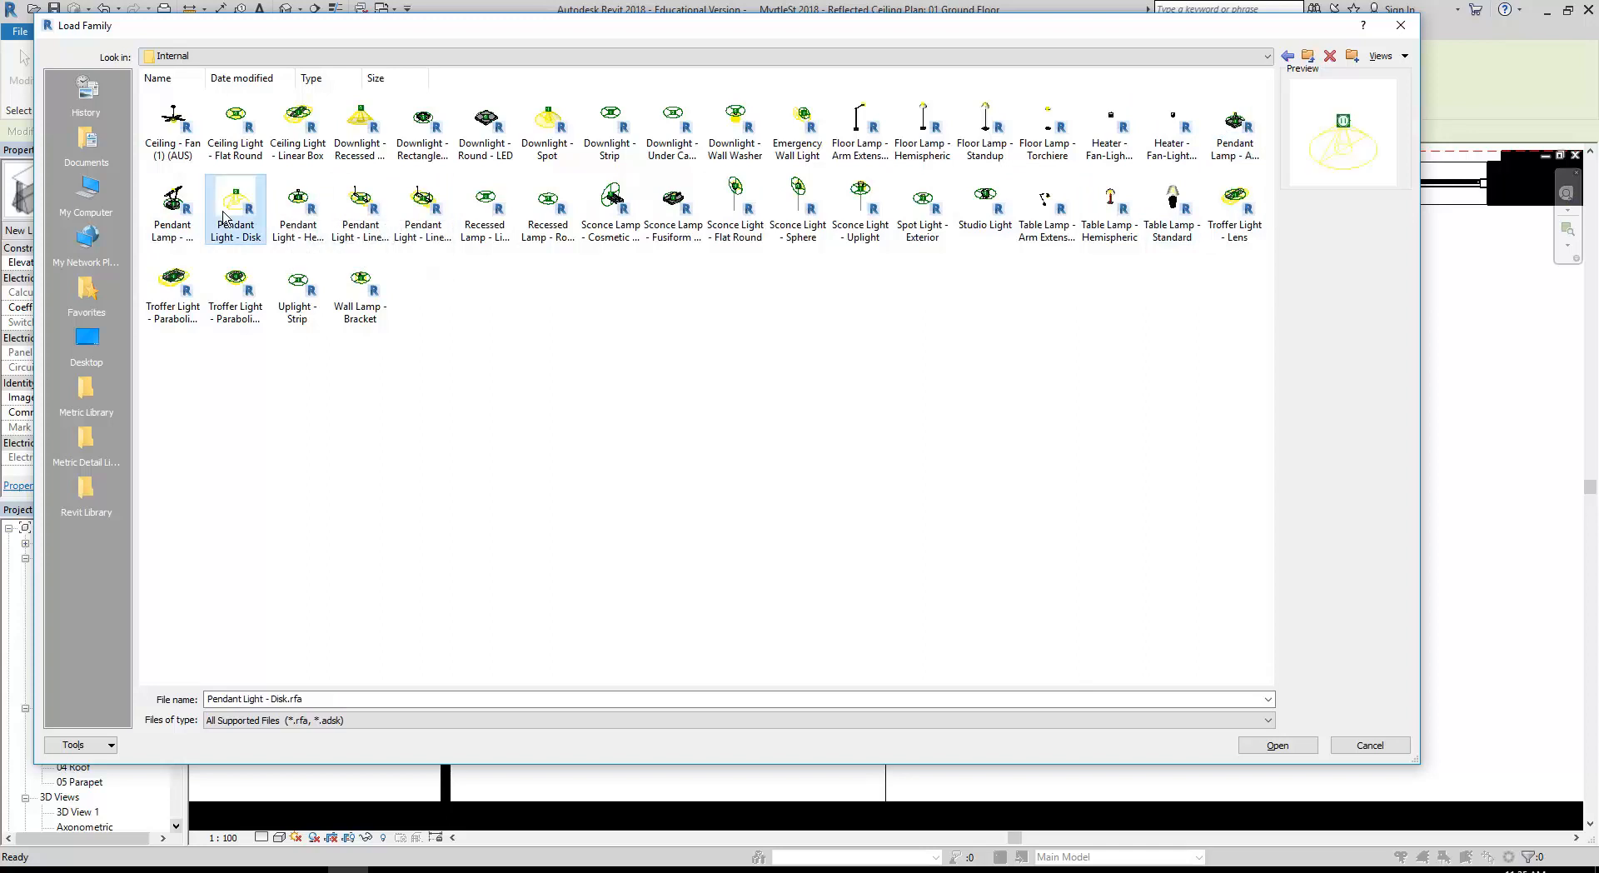
click(298, 212)
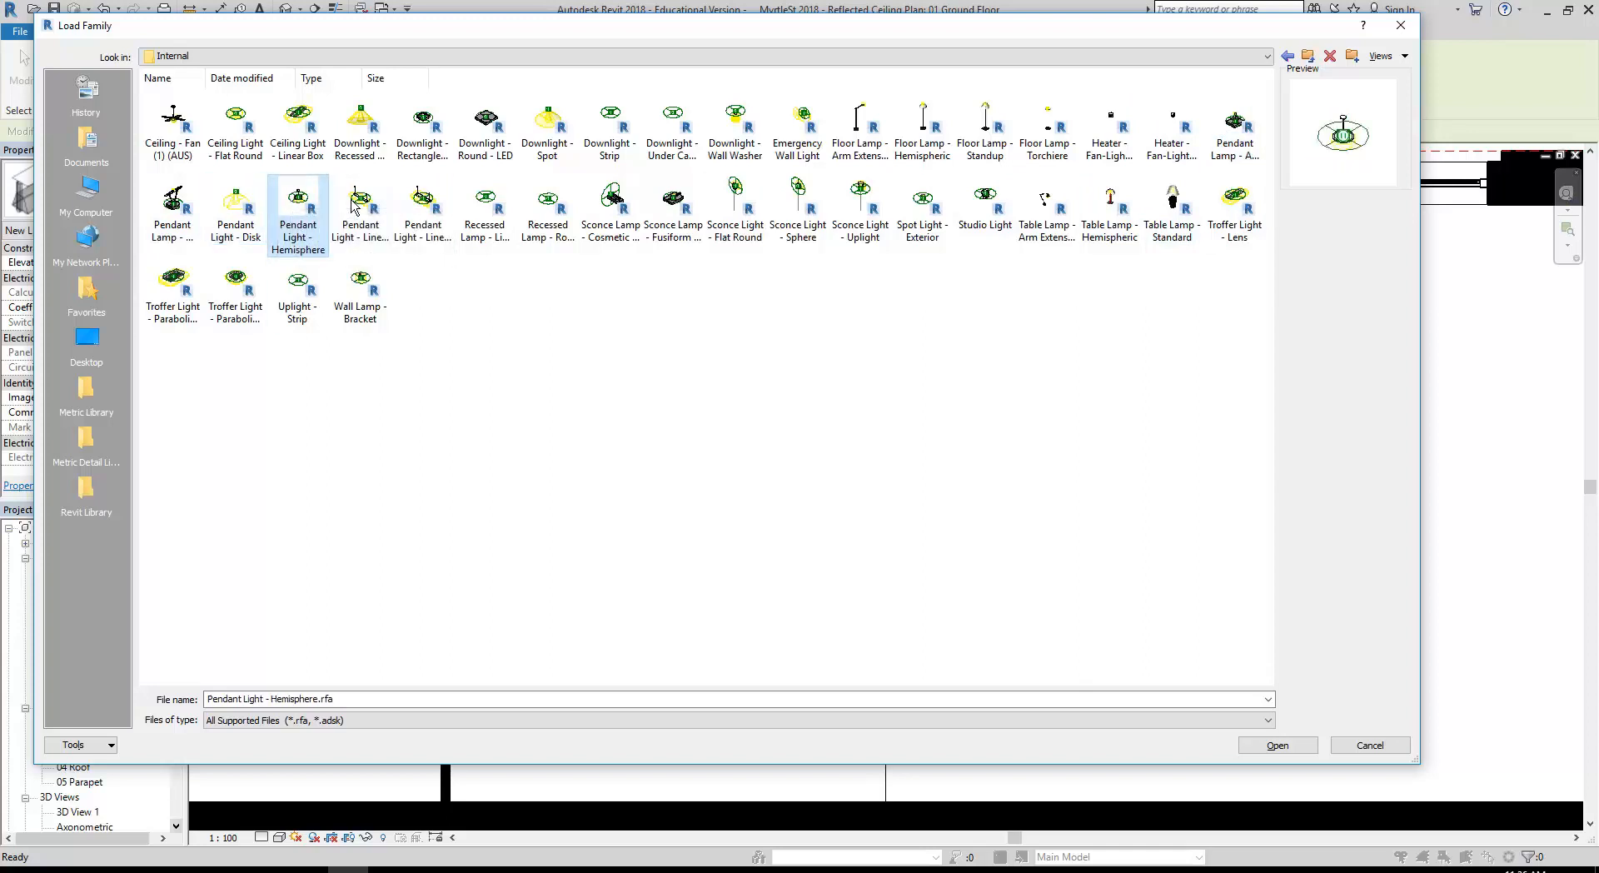
double_click(298, 213)
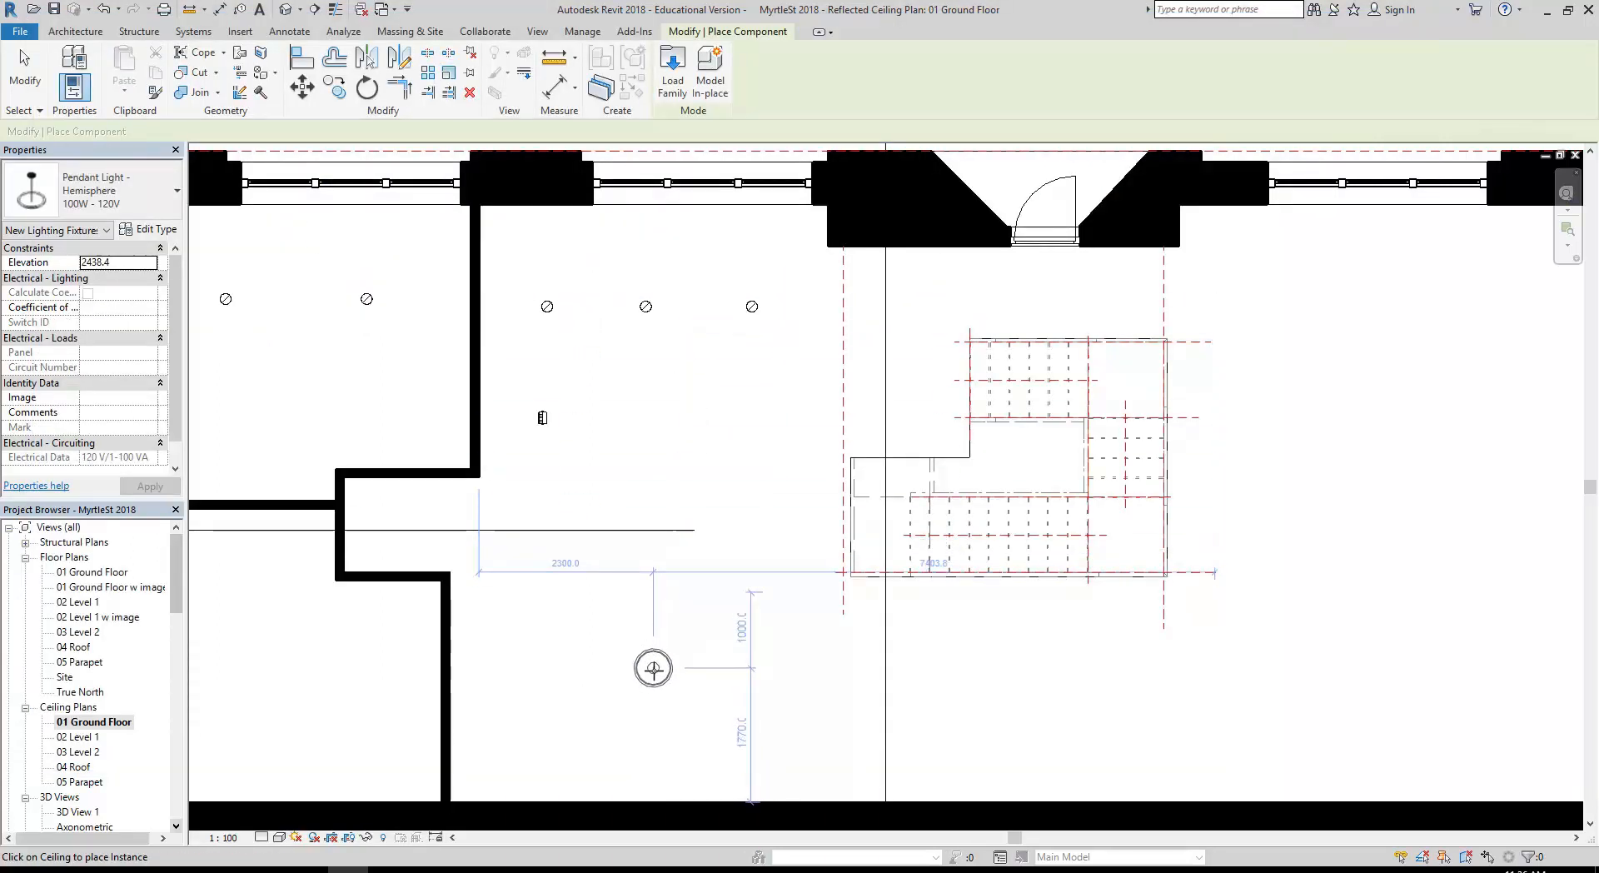
Place one 100W - 120V hemisphere pendant in the lower part of the large room, about 1770 mm above the long wall, and end placement
right_click(654, 396)
click(662, 403)
scroll(628, 425, down, 2)
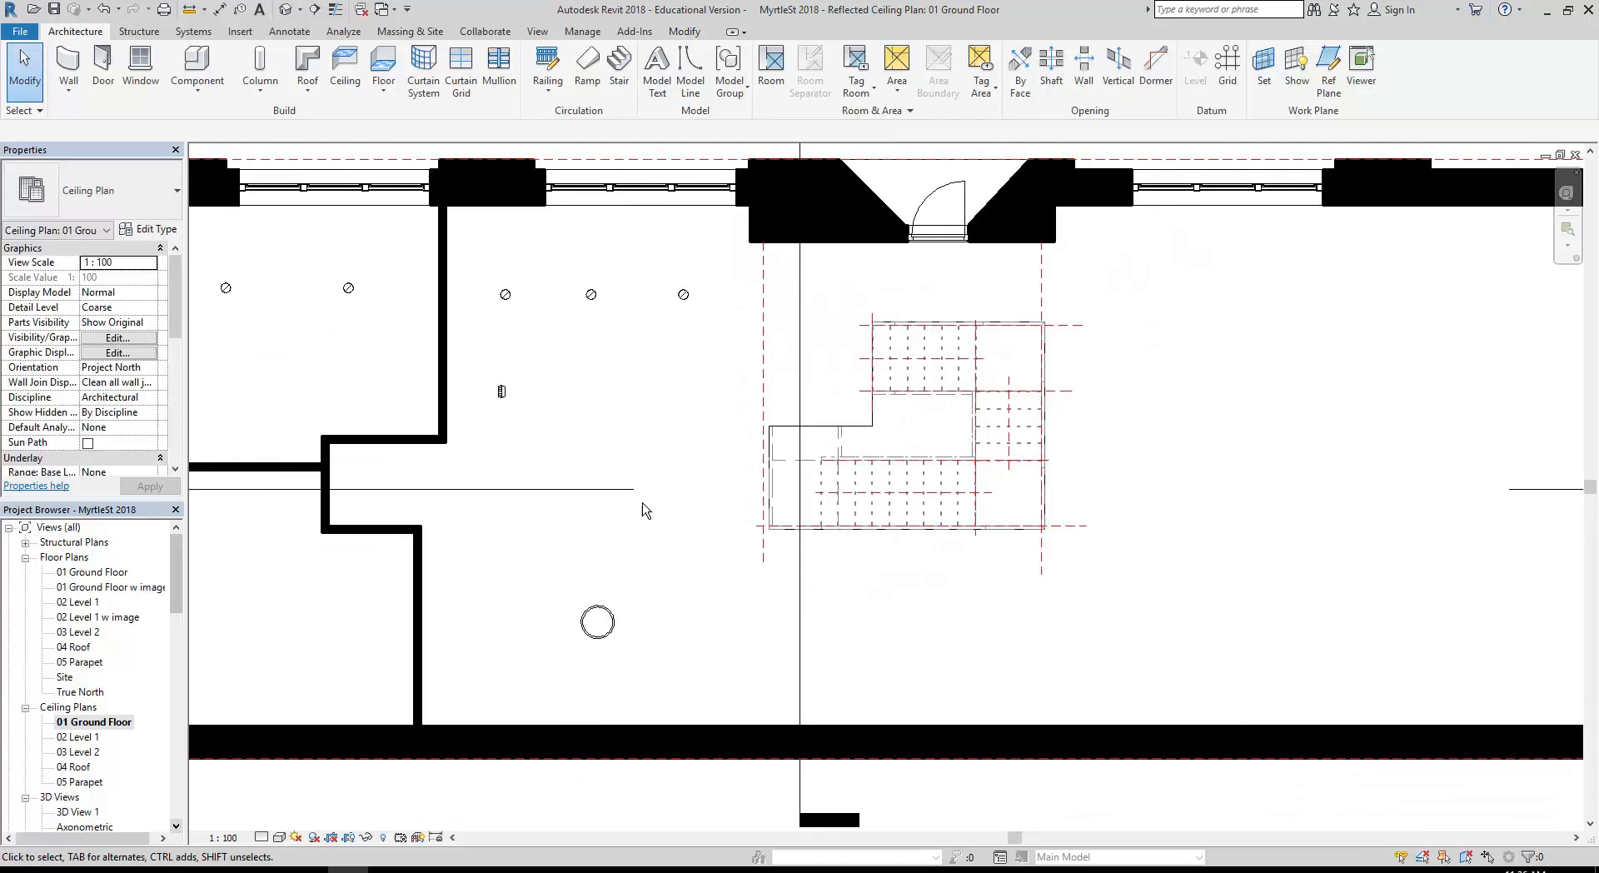
scroll(667, 541, down, 3)
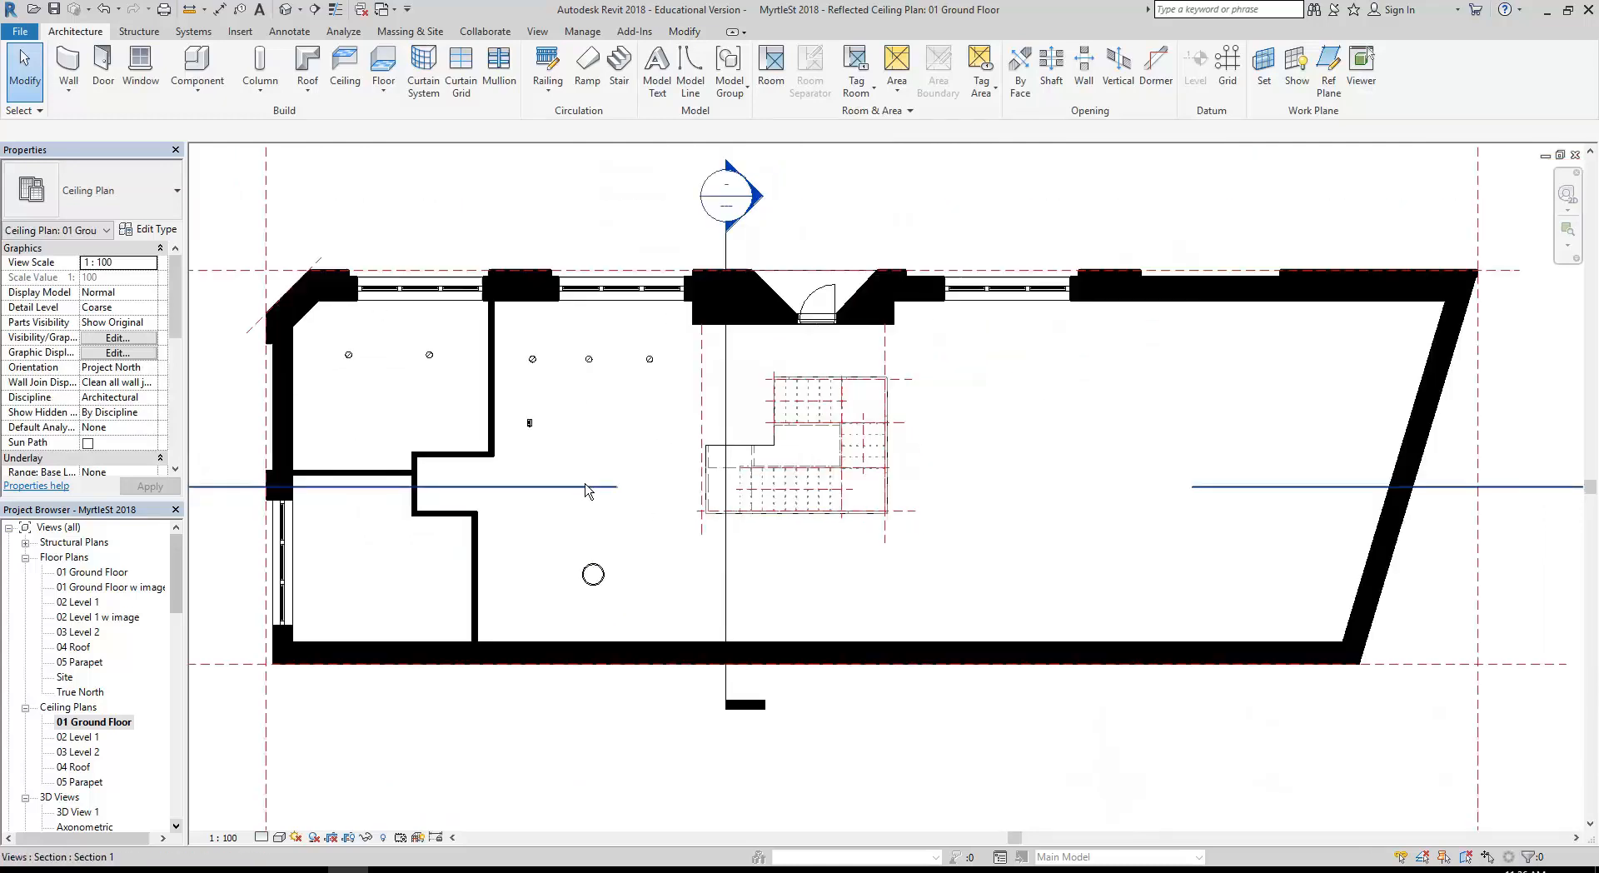
click(713, 469)
click(666, 562)
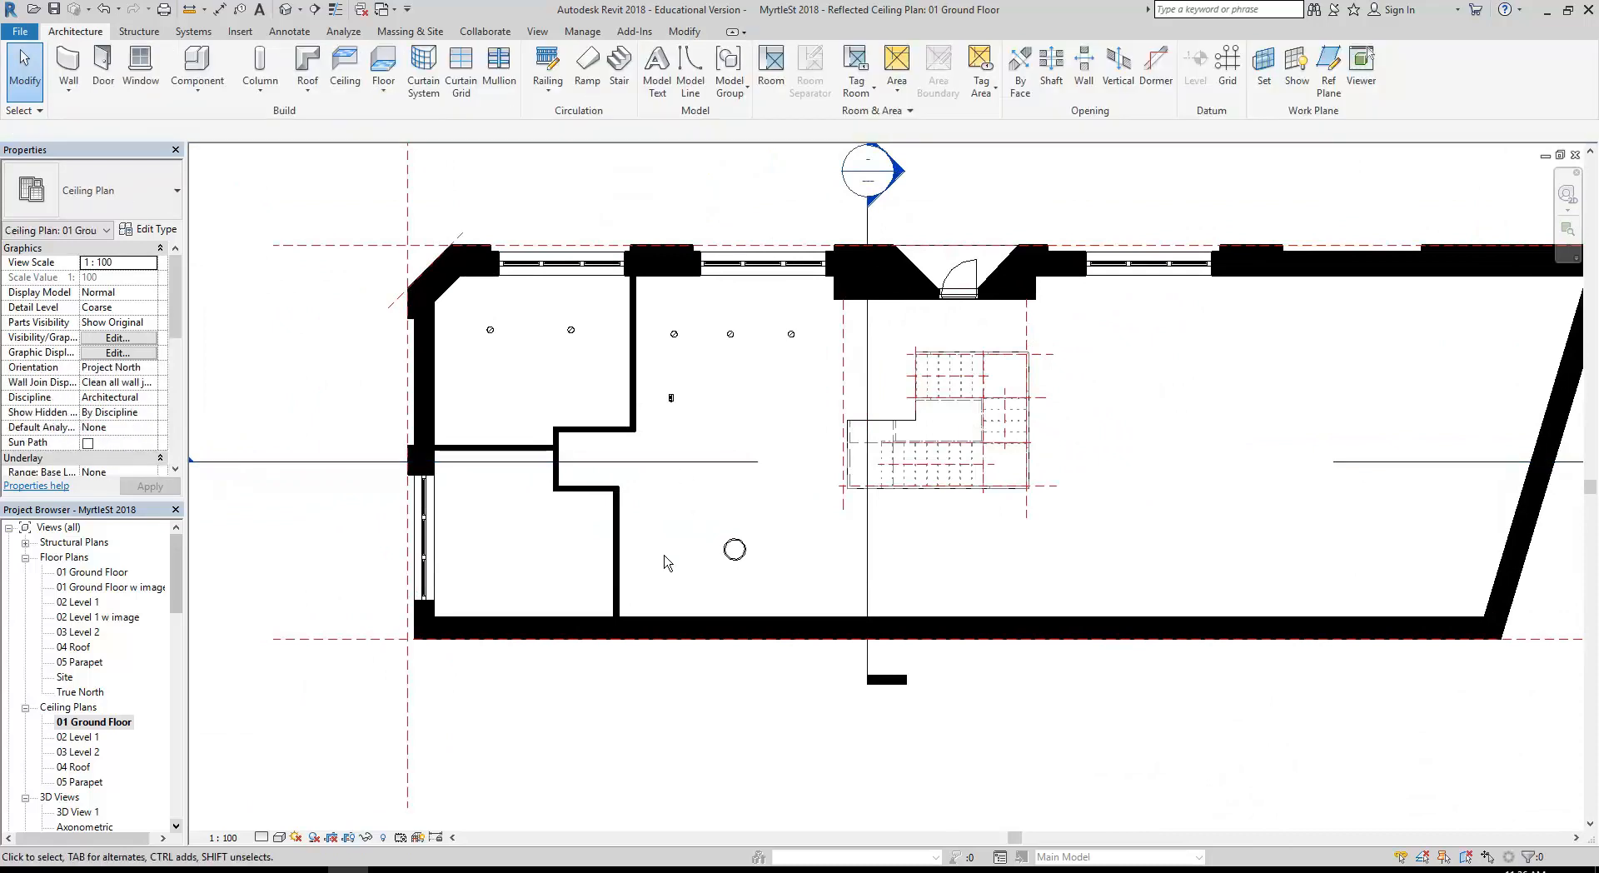
Draw a horizontal building section across the full building length, between the pendant and the lower long wall, looking toward the window wall
click(315, 9)
scroll(490, 506, down, 2)
click(321, 569)
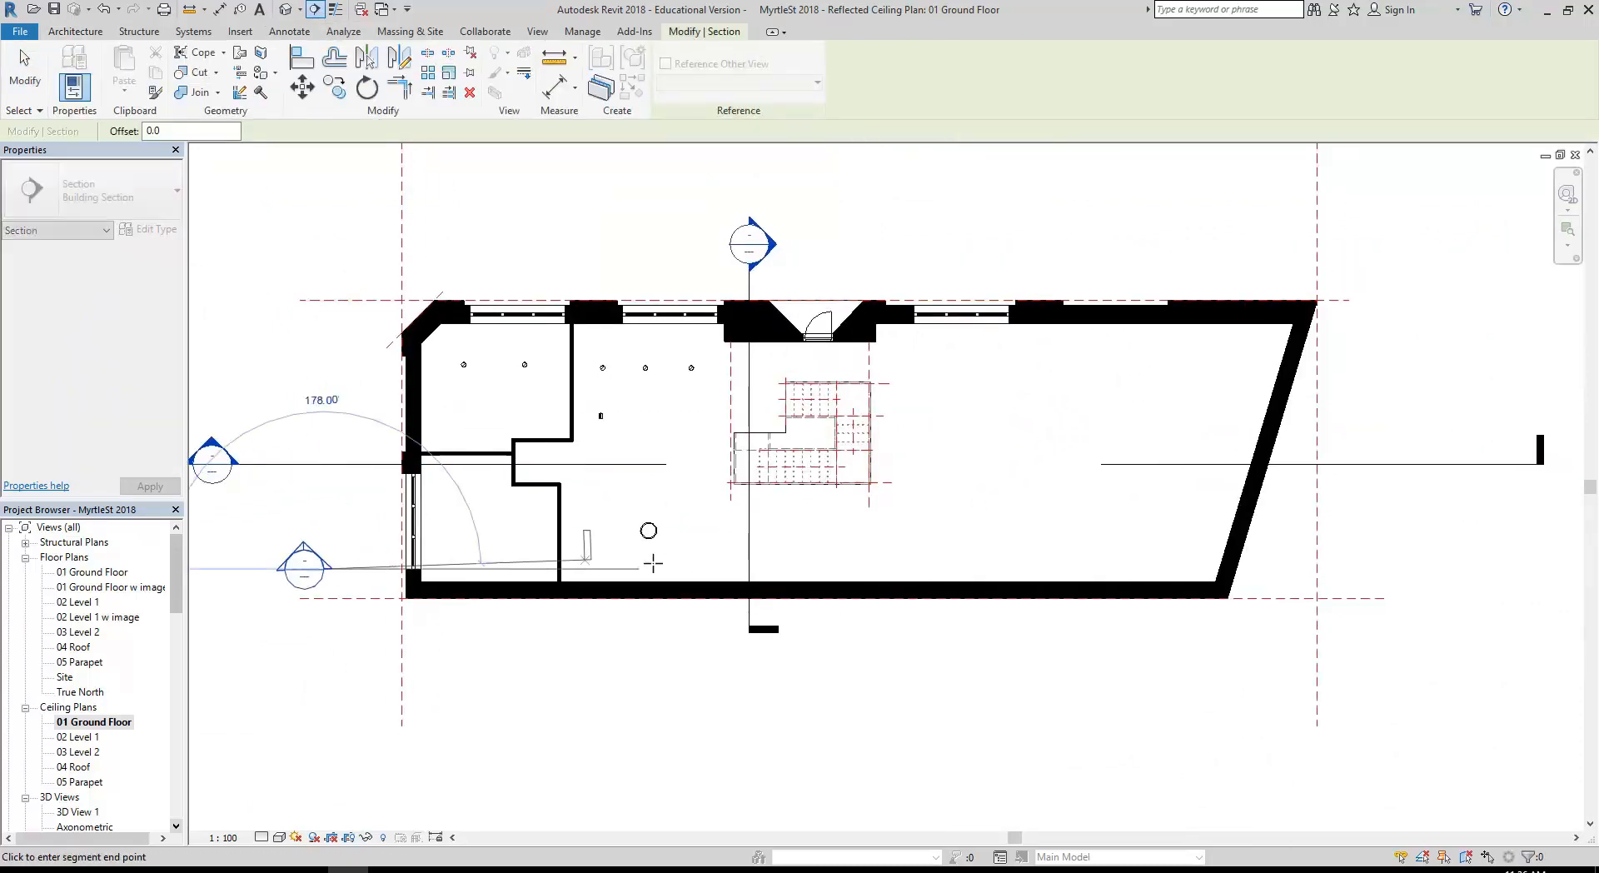
click(1356, 569)
key(Escape)
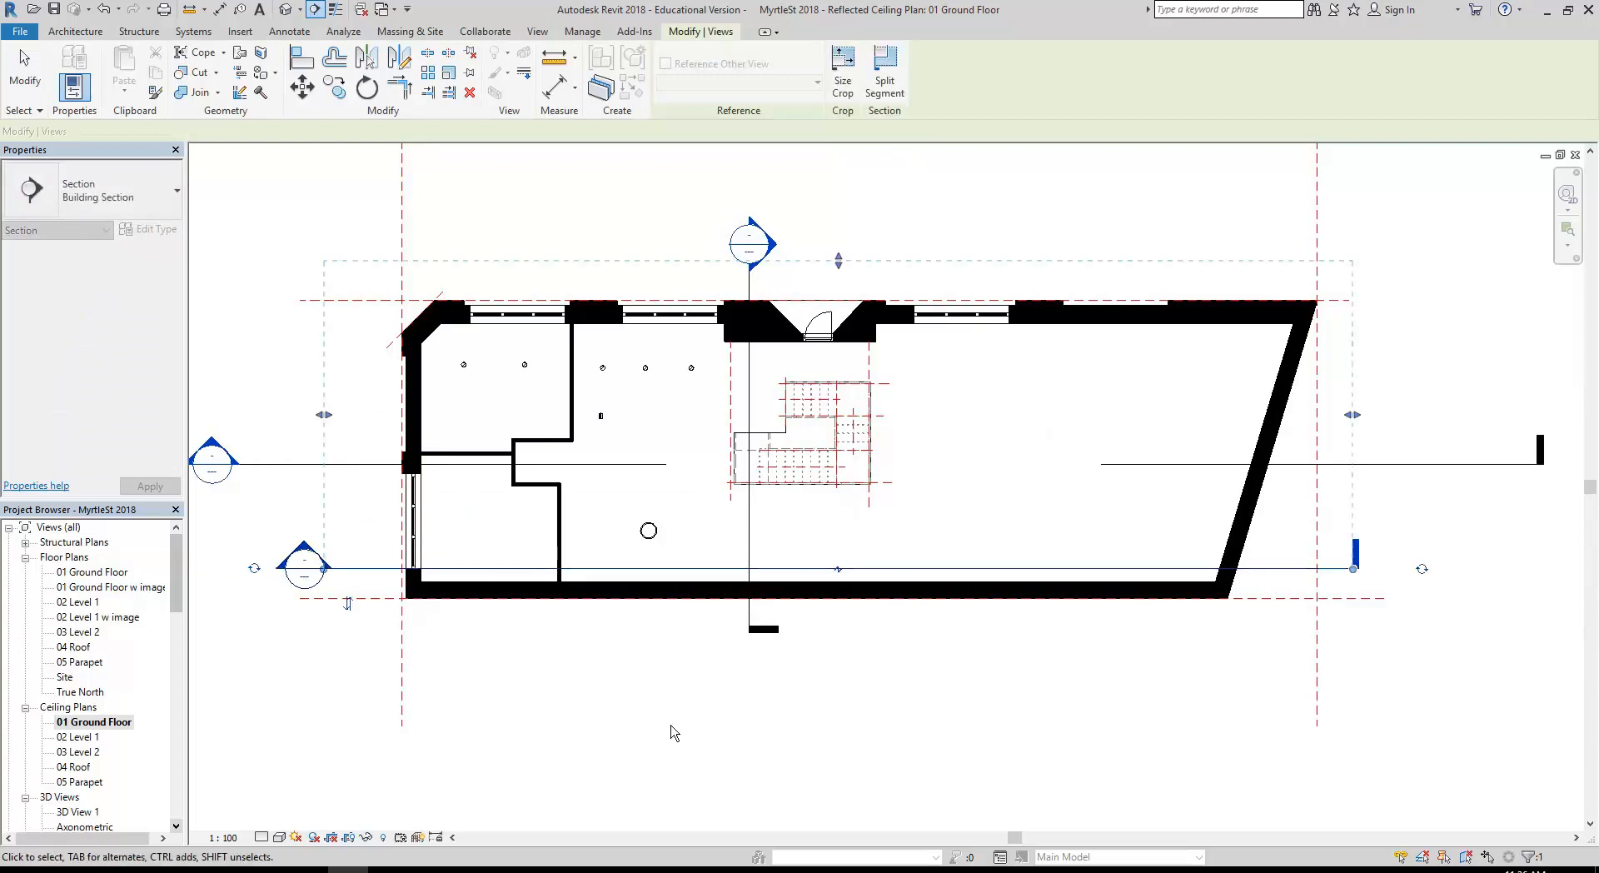
key(Escape)
Open the Section 3 view at the pendant and spot light under the ground floor ceiling
scroll(59, 714, down, 6)
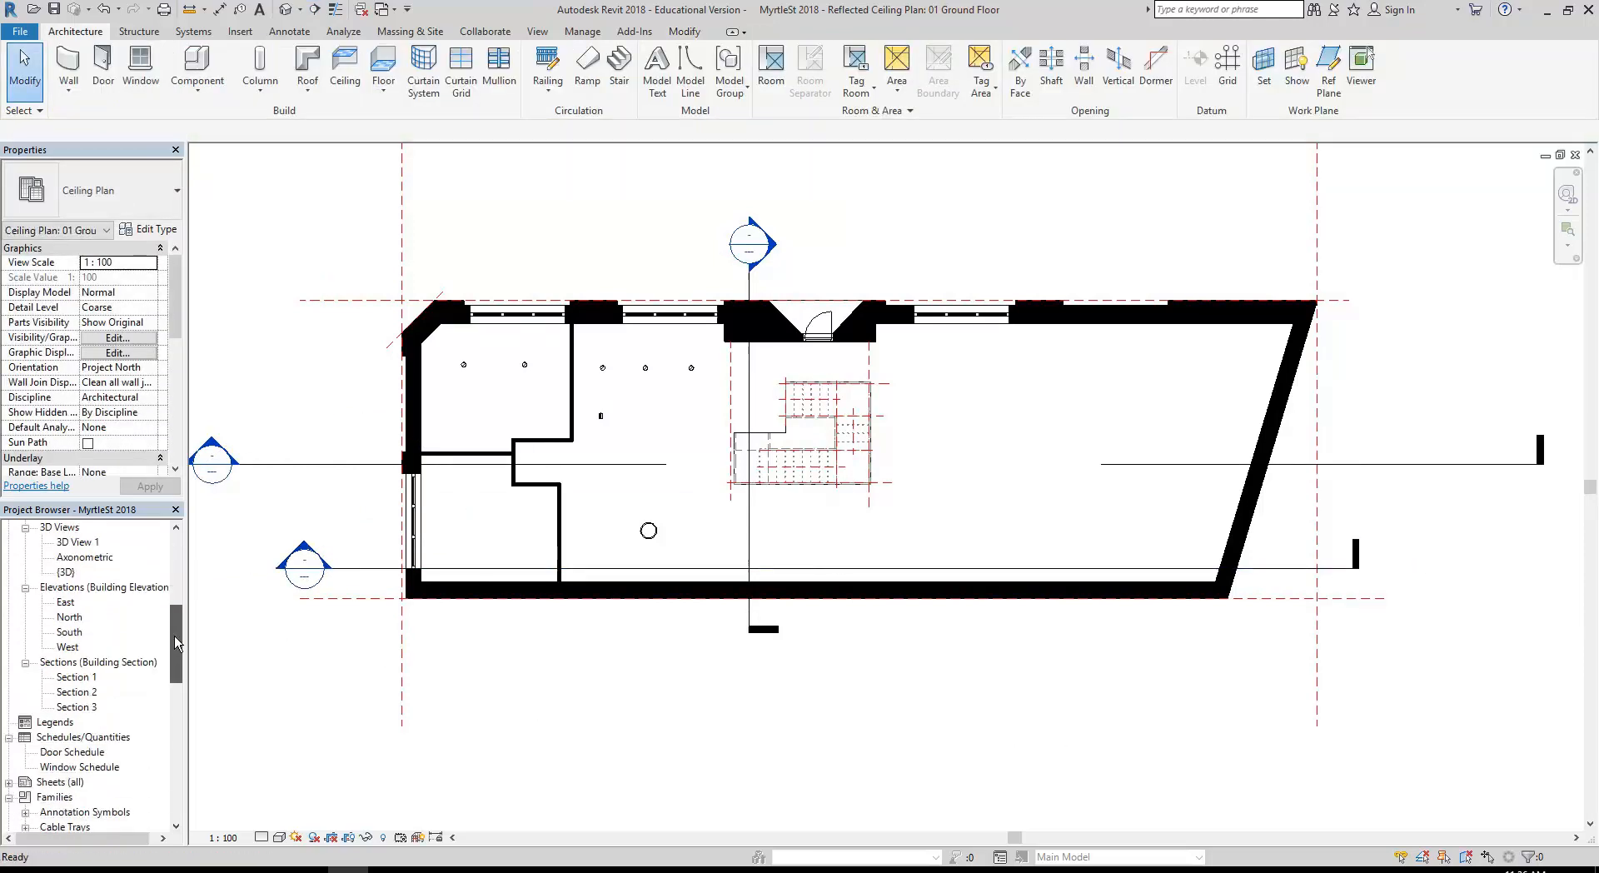
double_click(75, 708)
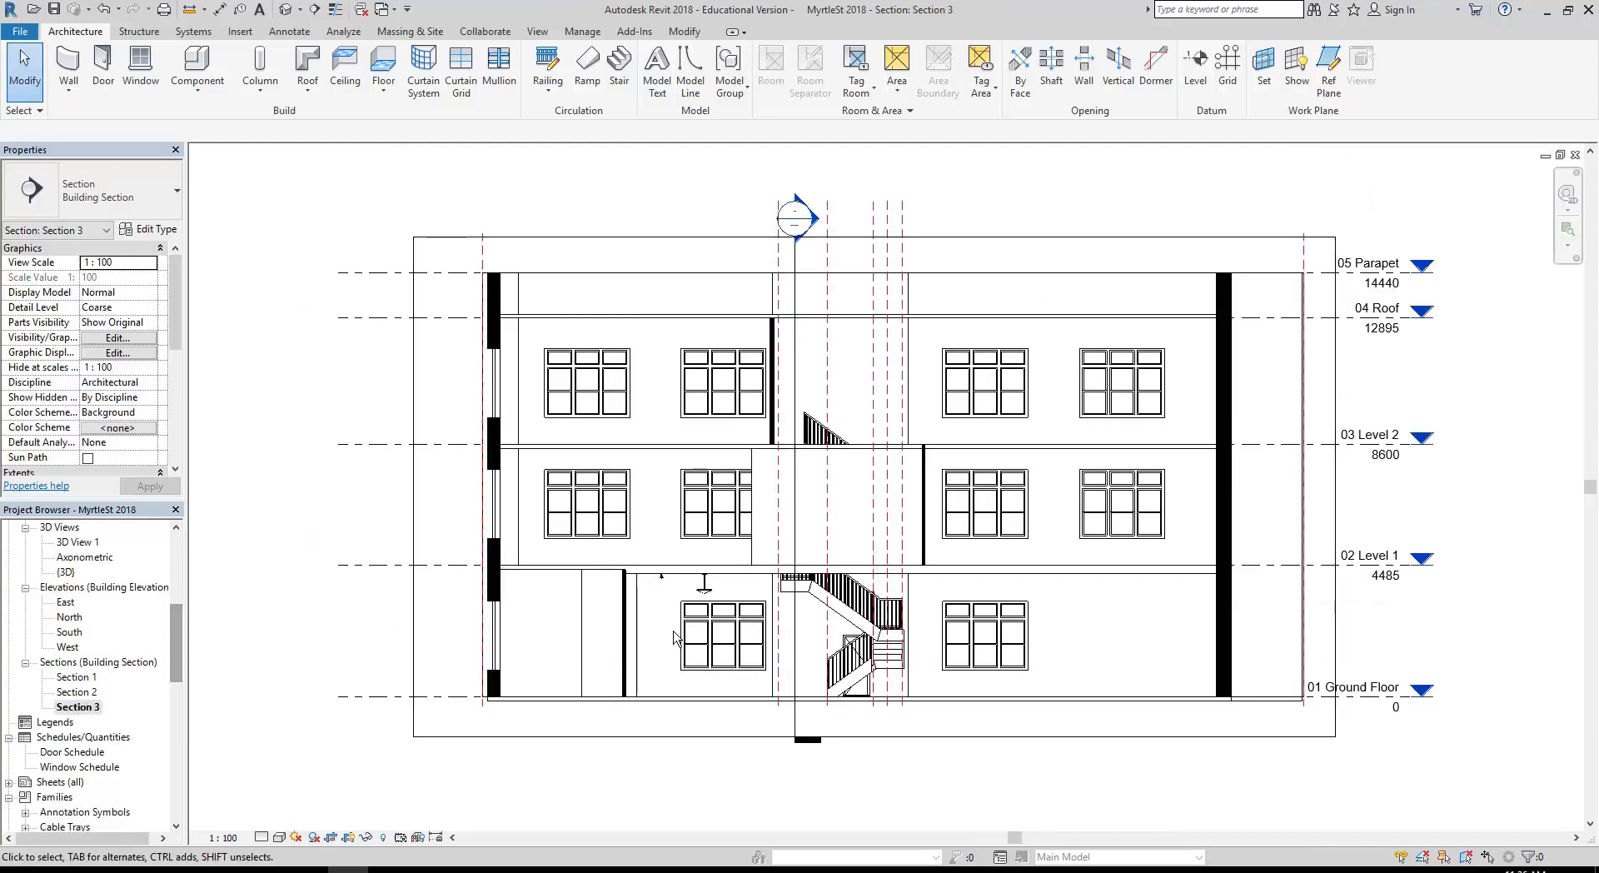
scroll(655, 651, up, 8)
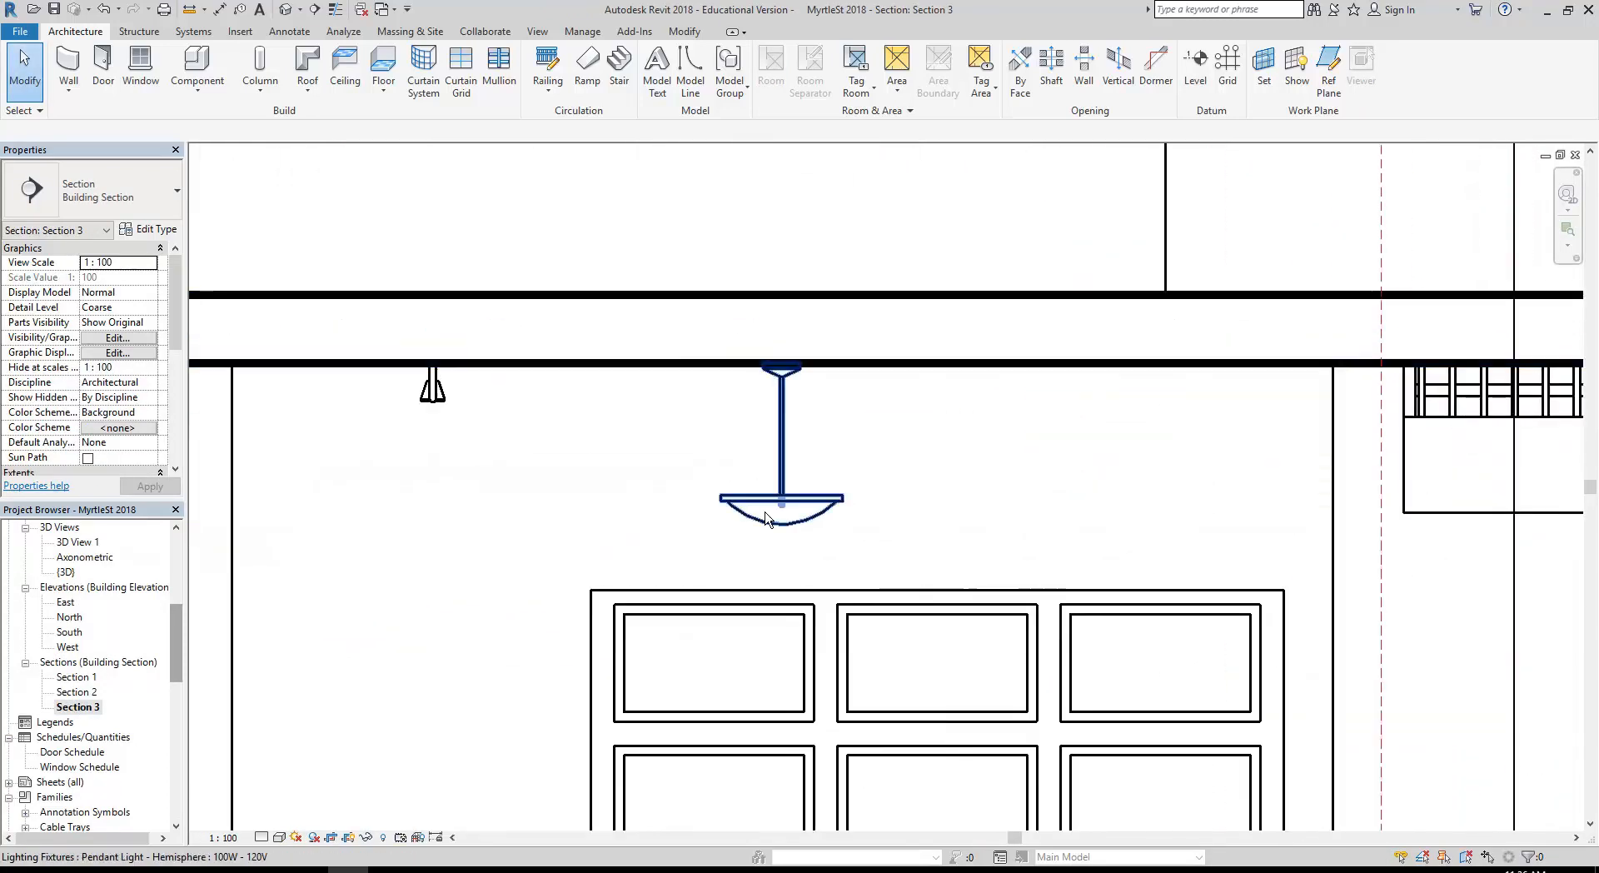
middle_drag(565, 477, 539, 467)
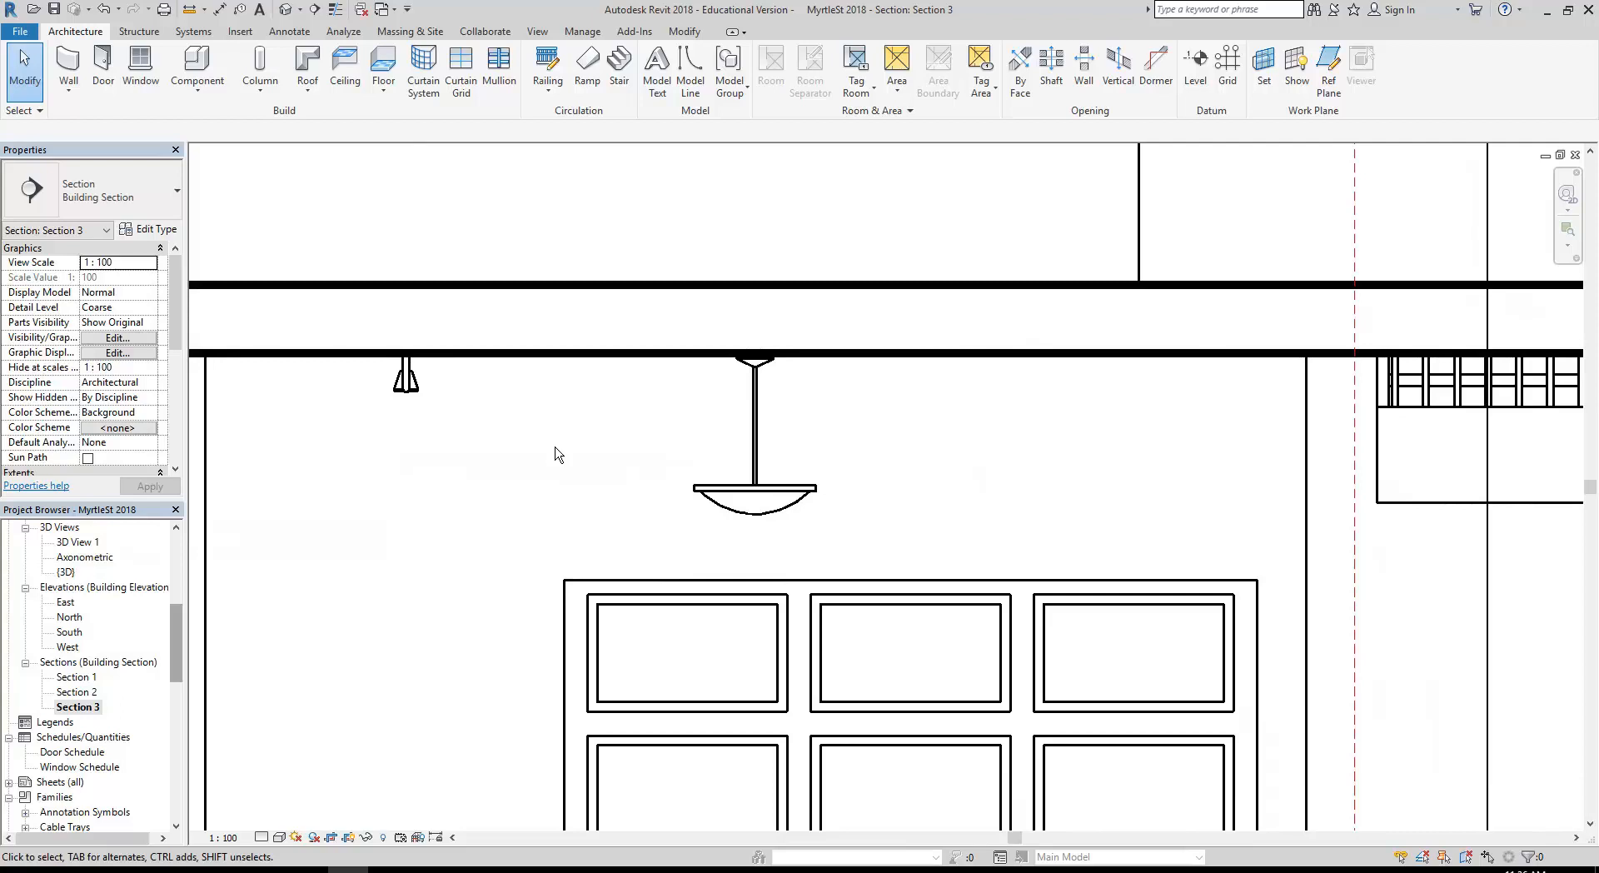
Examine the pendant and the spot downlight in section, checking how each fixture is attached to the ceiling
click(699, 490)
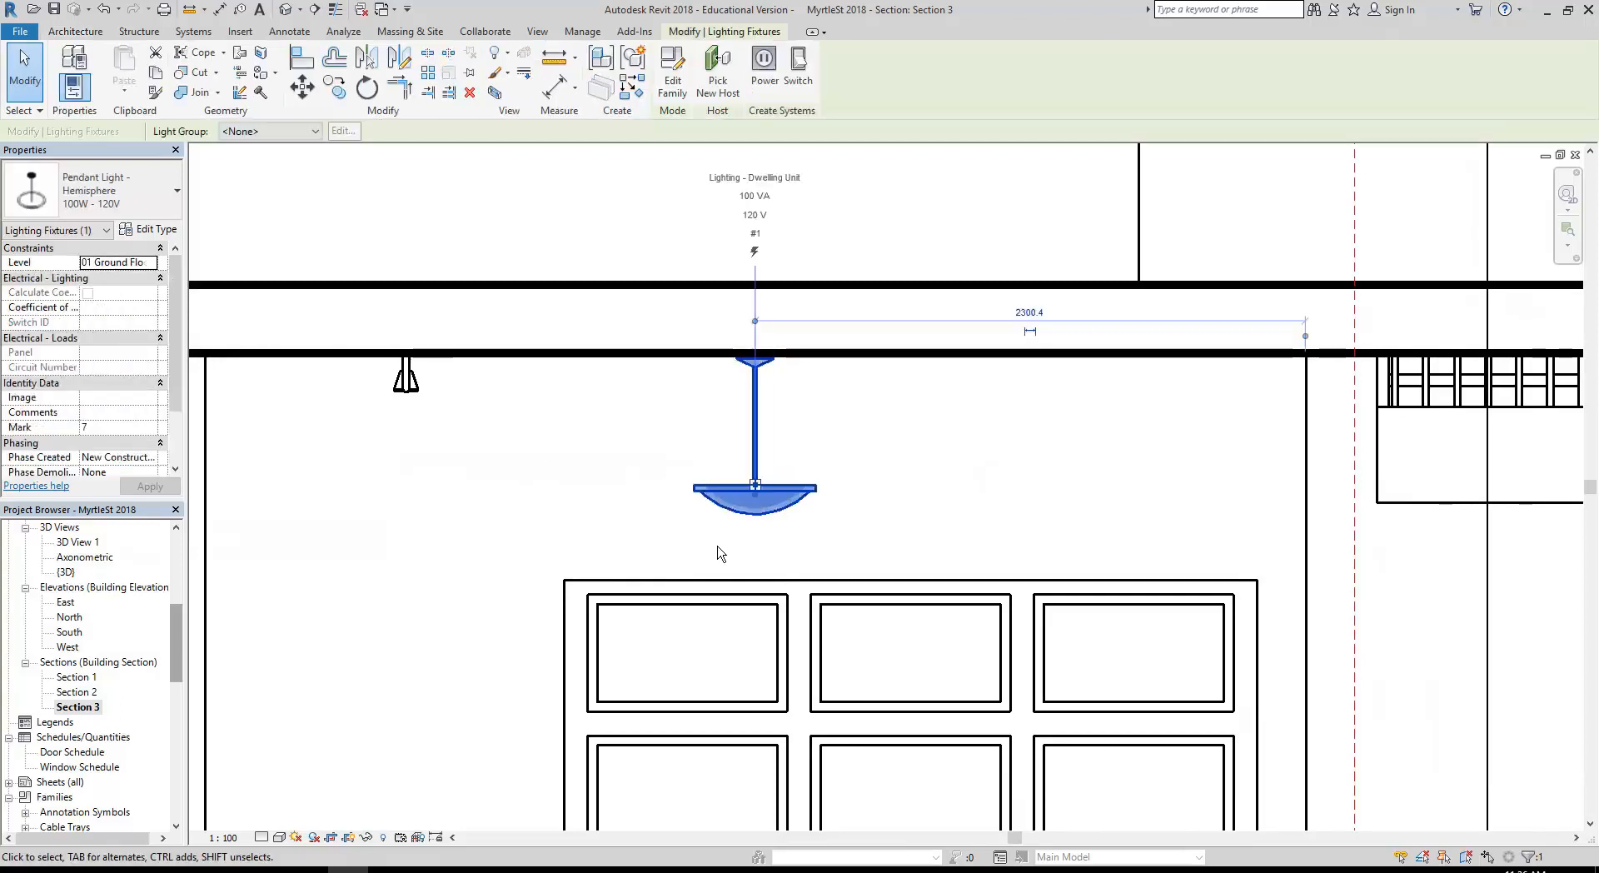
click(500, 483)
scroll(643, 395, up, 2)
scroll(513, 243, up, 1)
scroll(512, 243, up, 1)
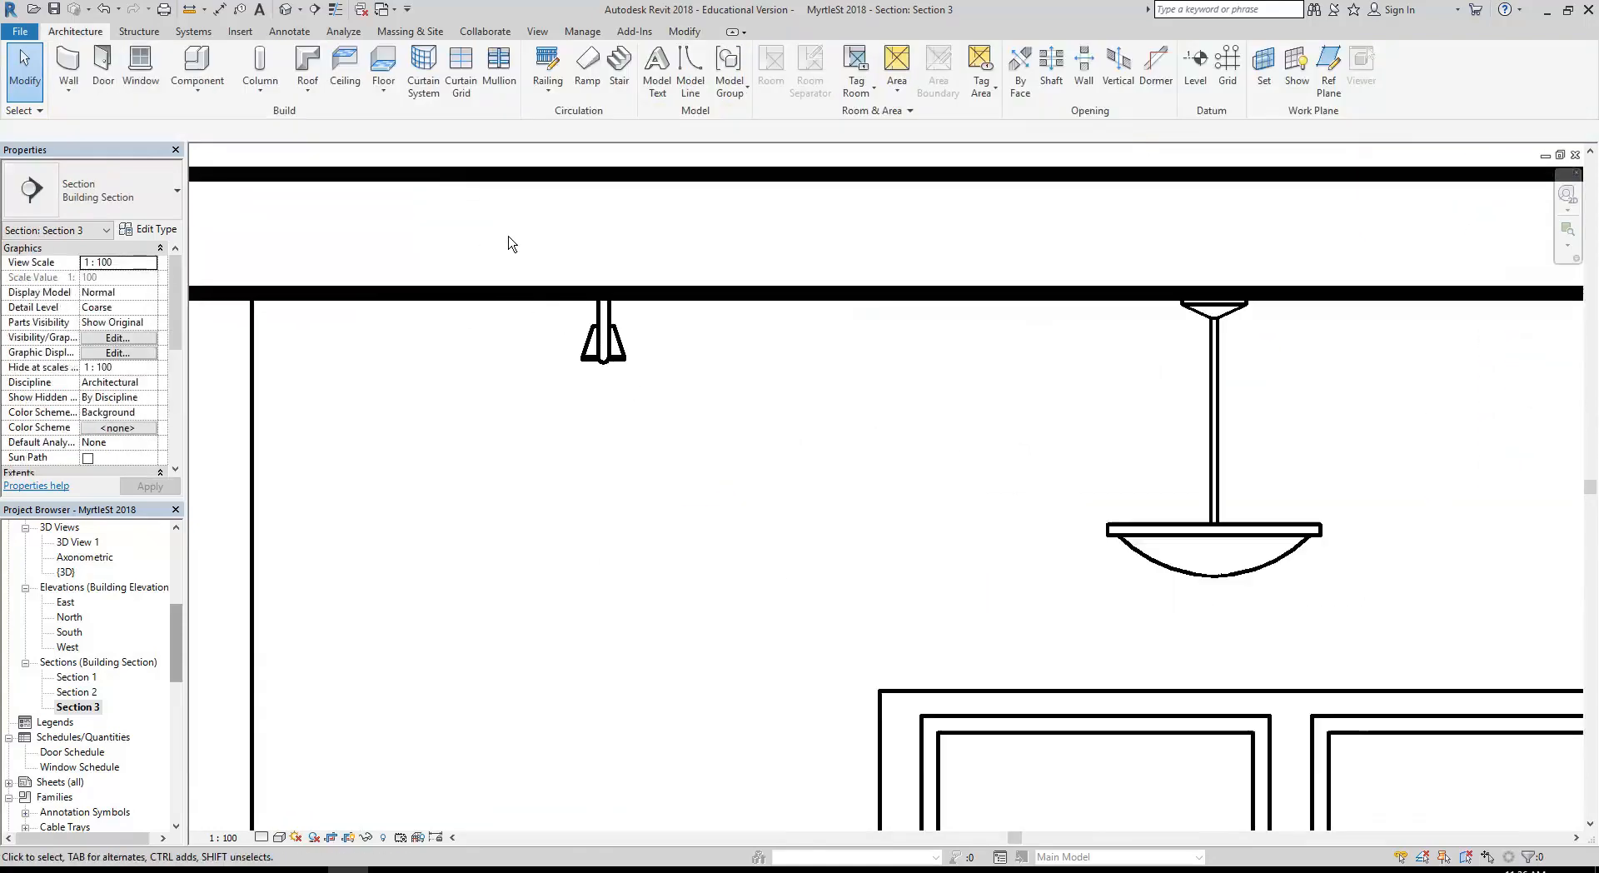
click(591, 360)
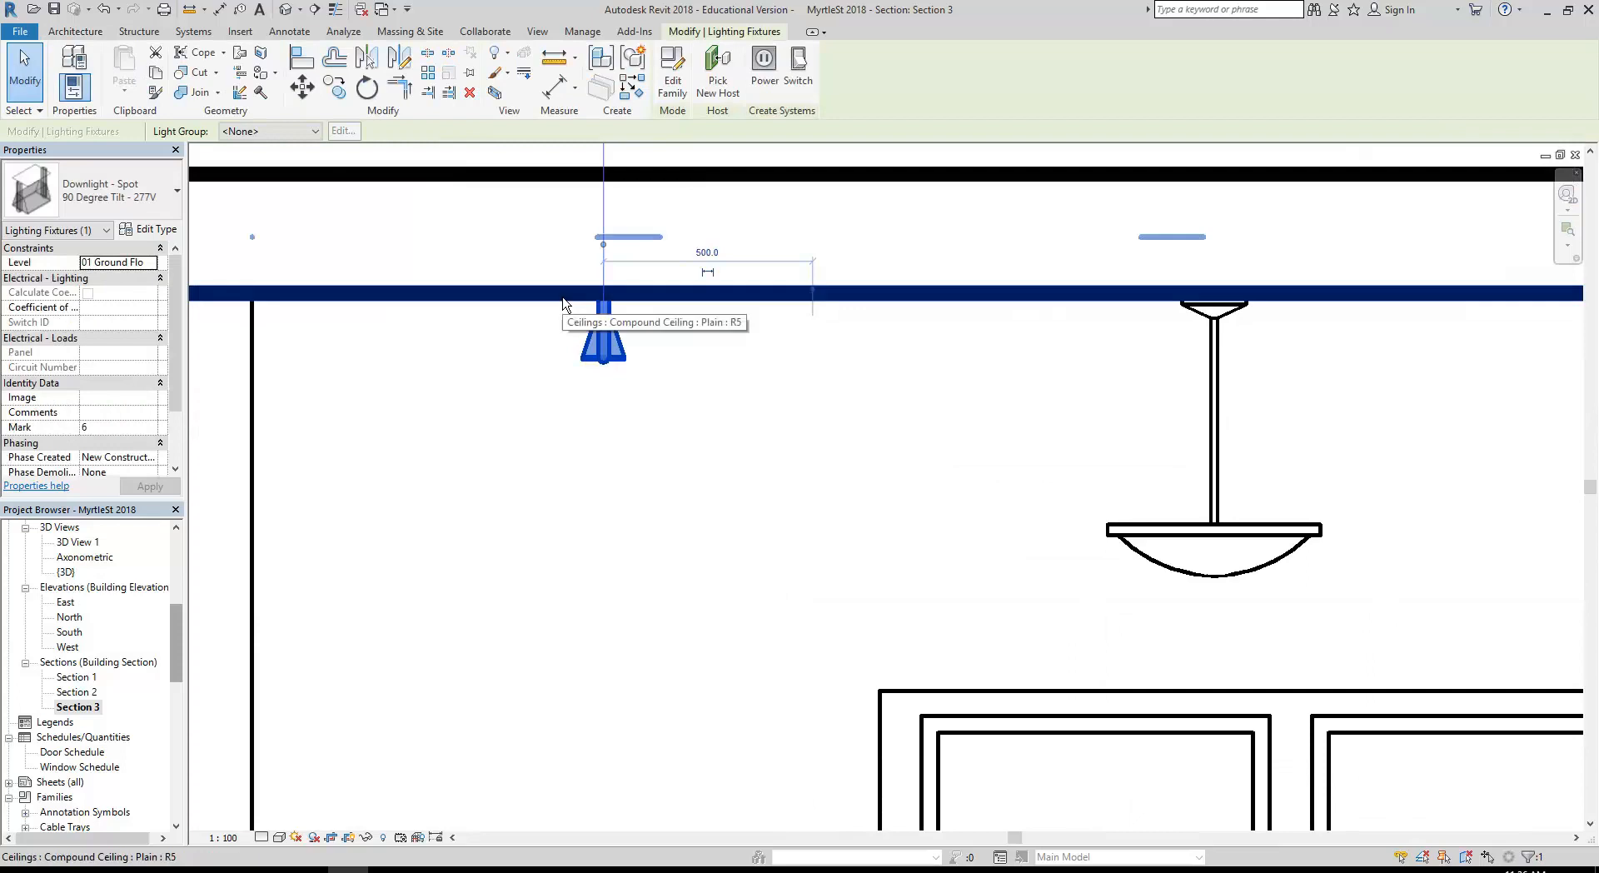
click(616, 430)
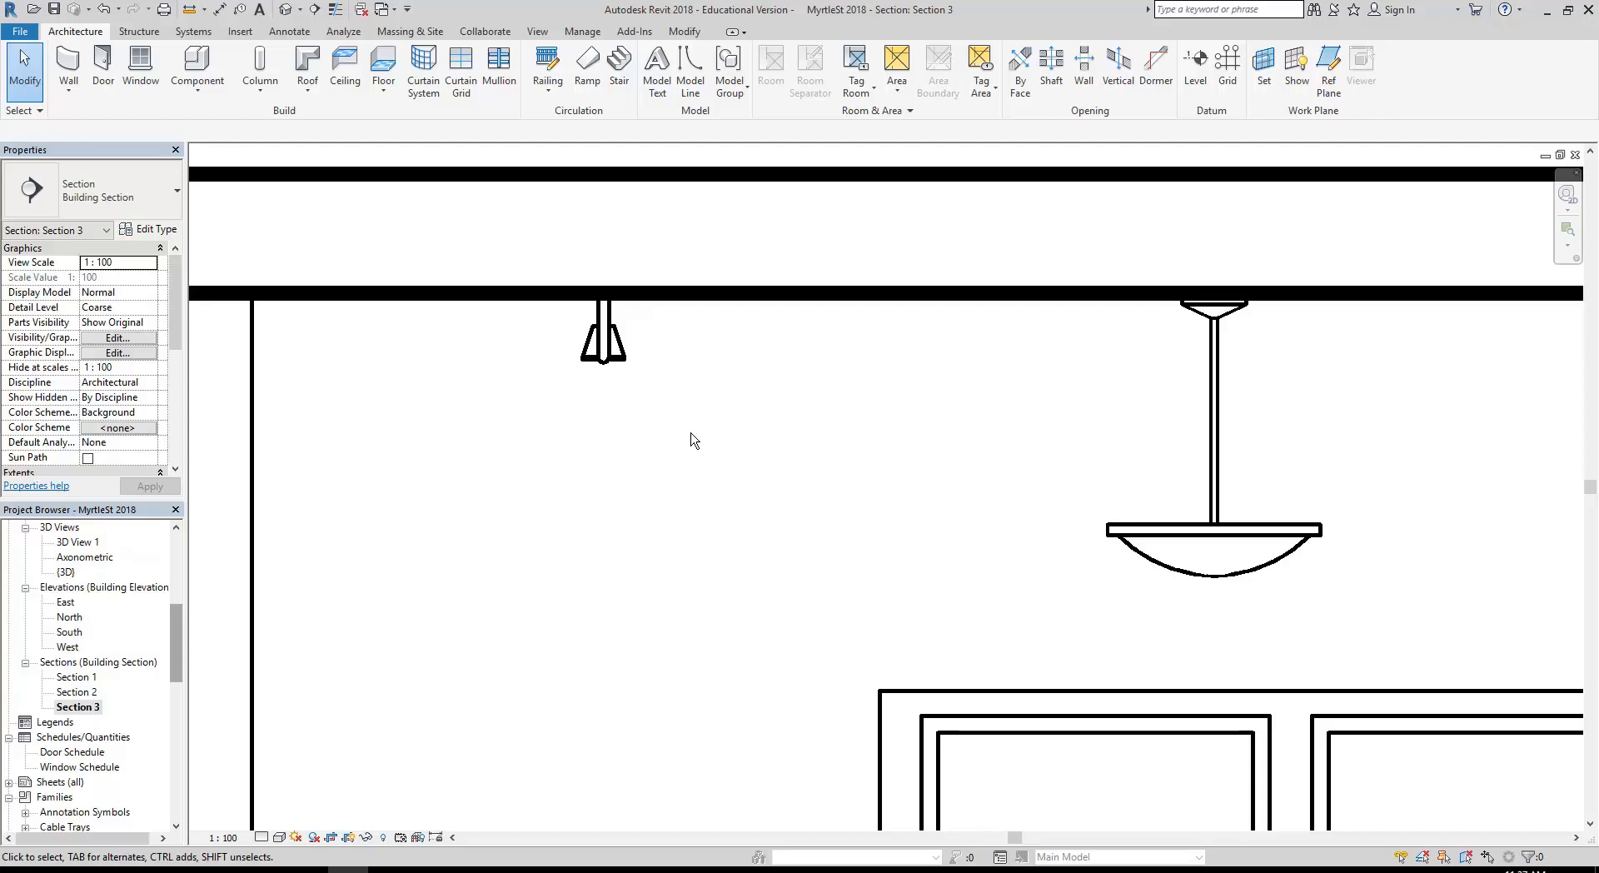
Display Section 3 in Wireframe to examine the light fixtures in the ceiling space, and return the view to Hidden Line
scroll(690, 440, down, 4)
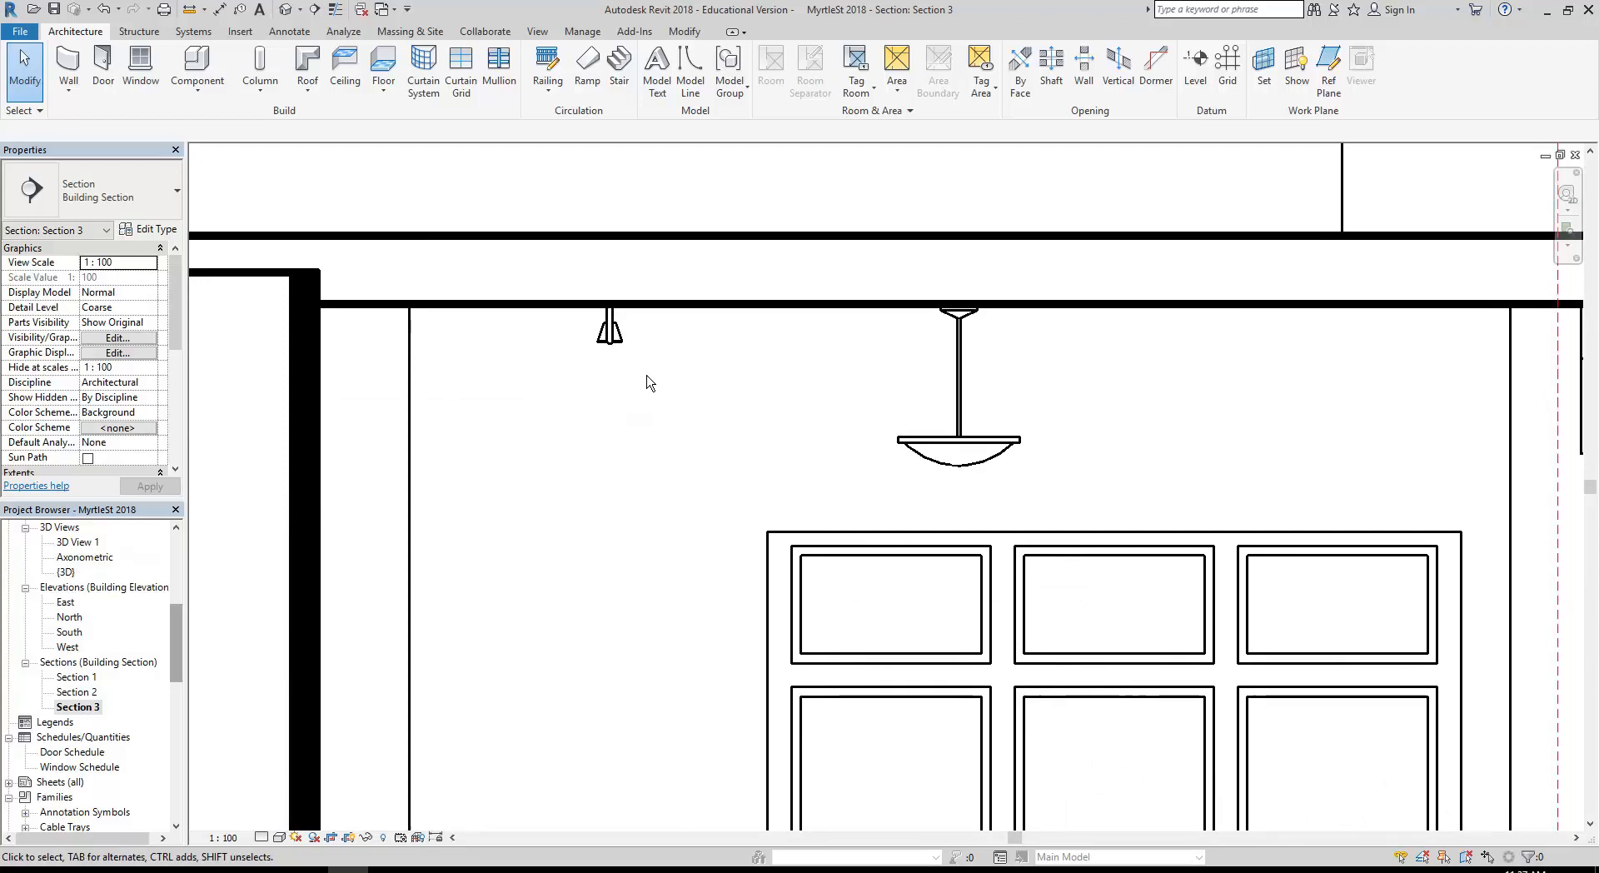
scroll(649, 383, down, 5)
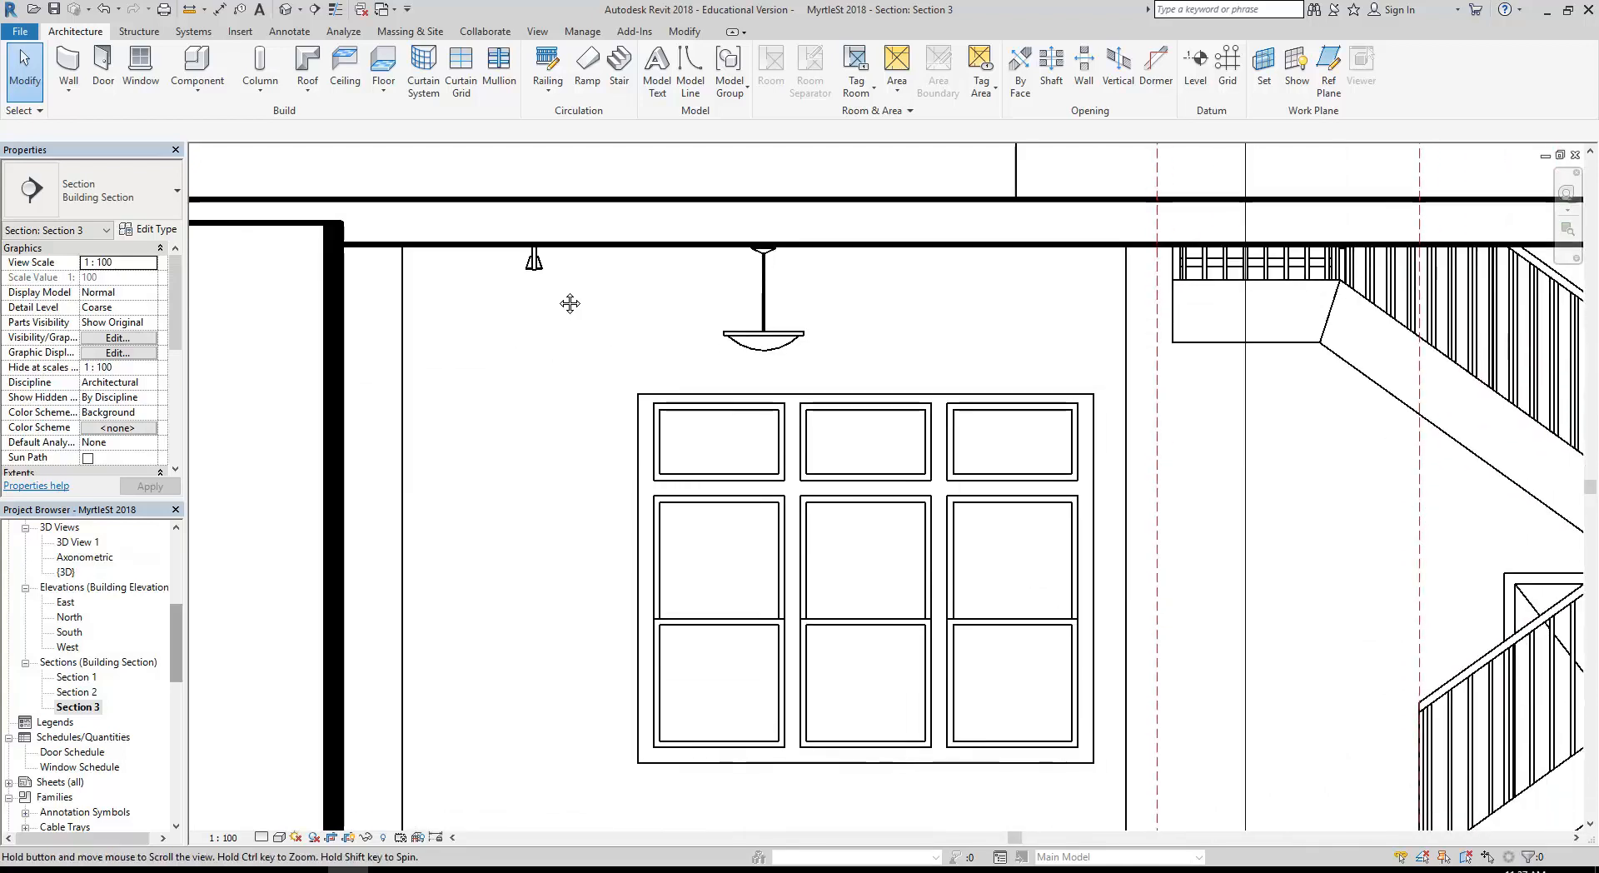
middle_drag(538, 413, 527, 409)
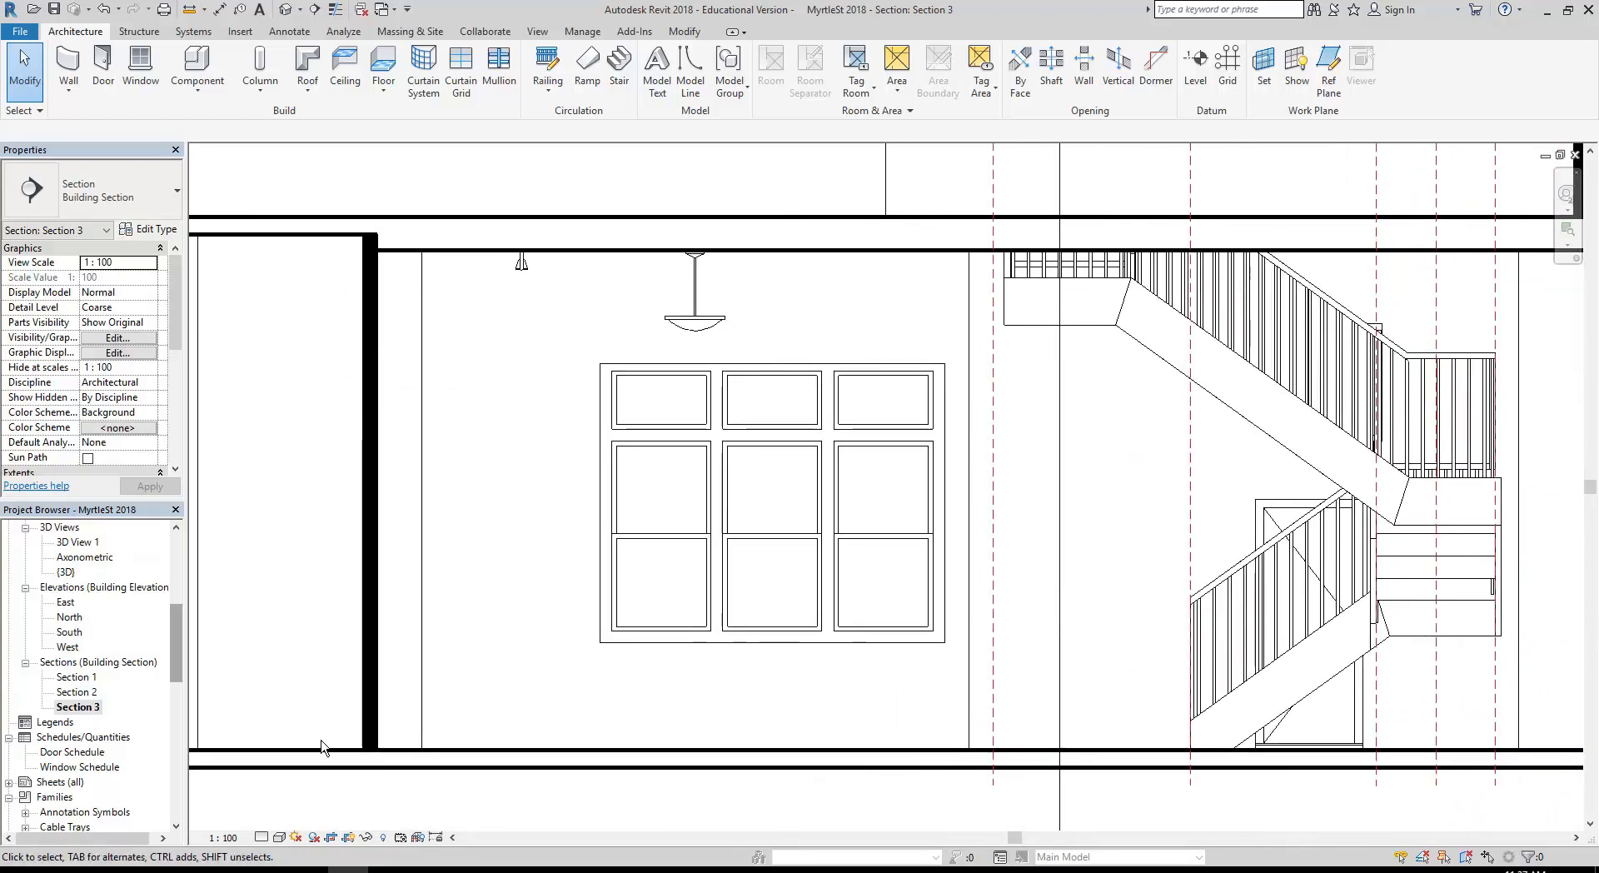
click(279, 837)
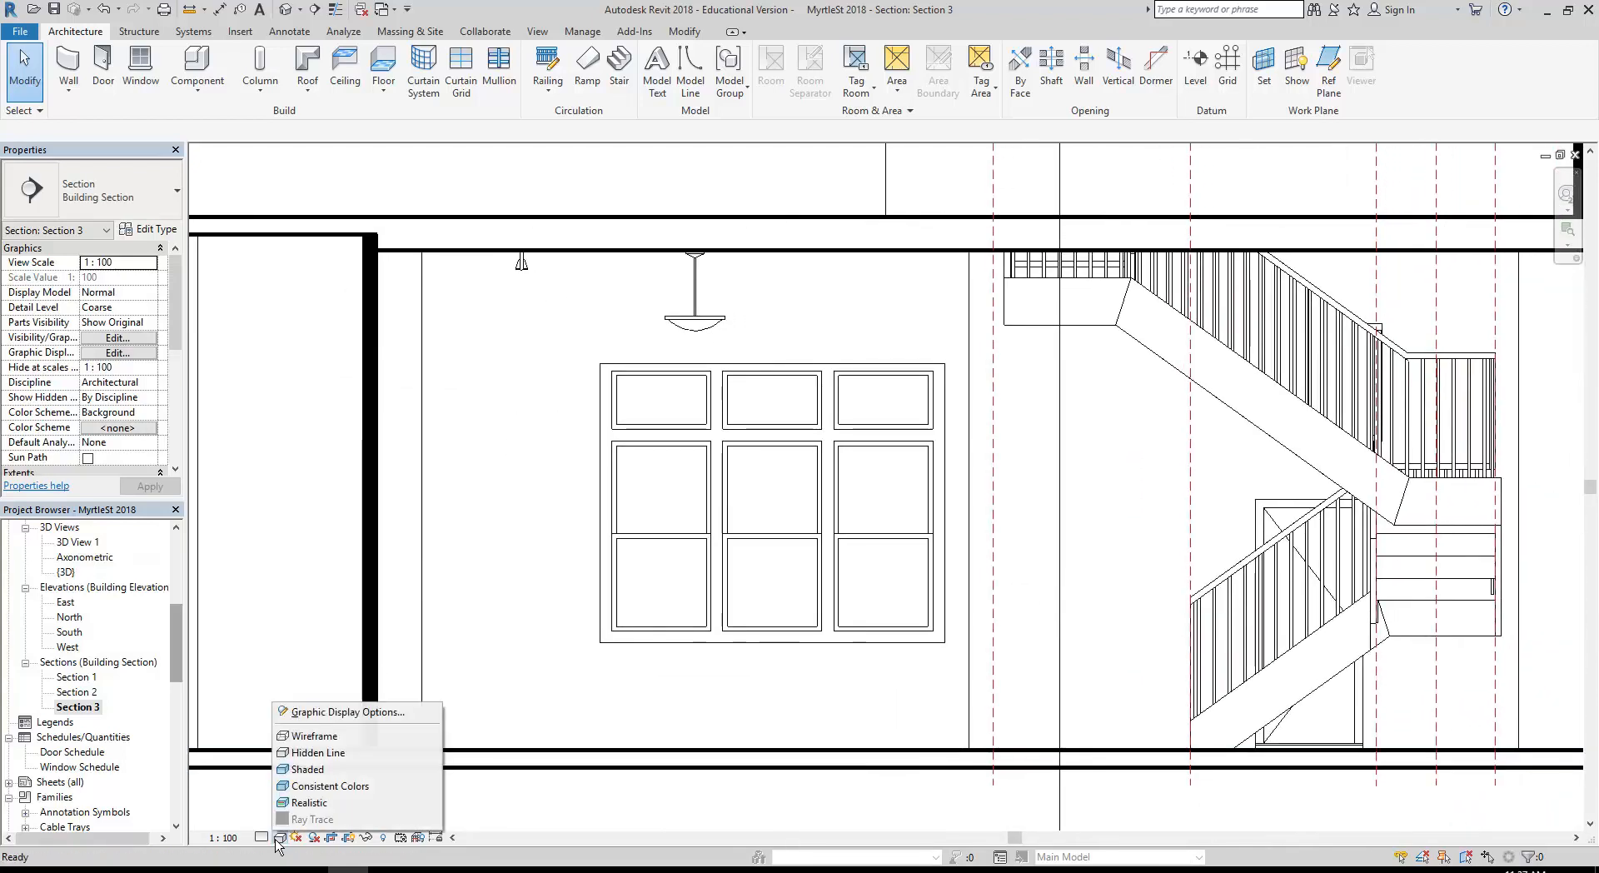
click(313, 736)
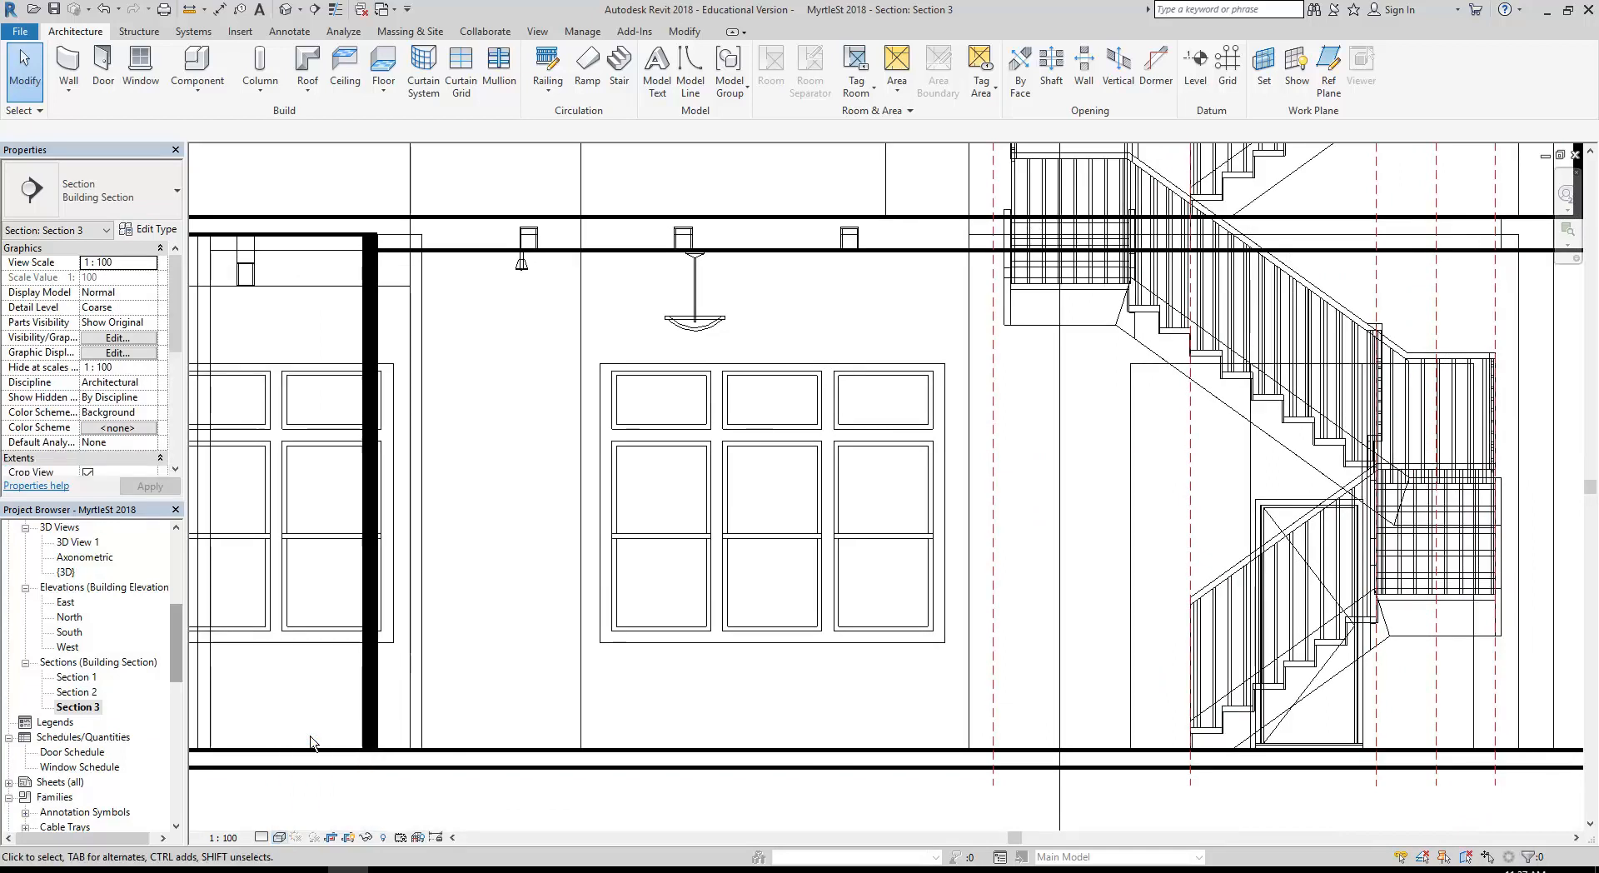
scroll(593, 198, up, 2)
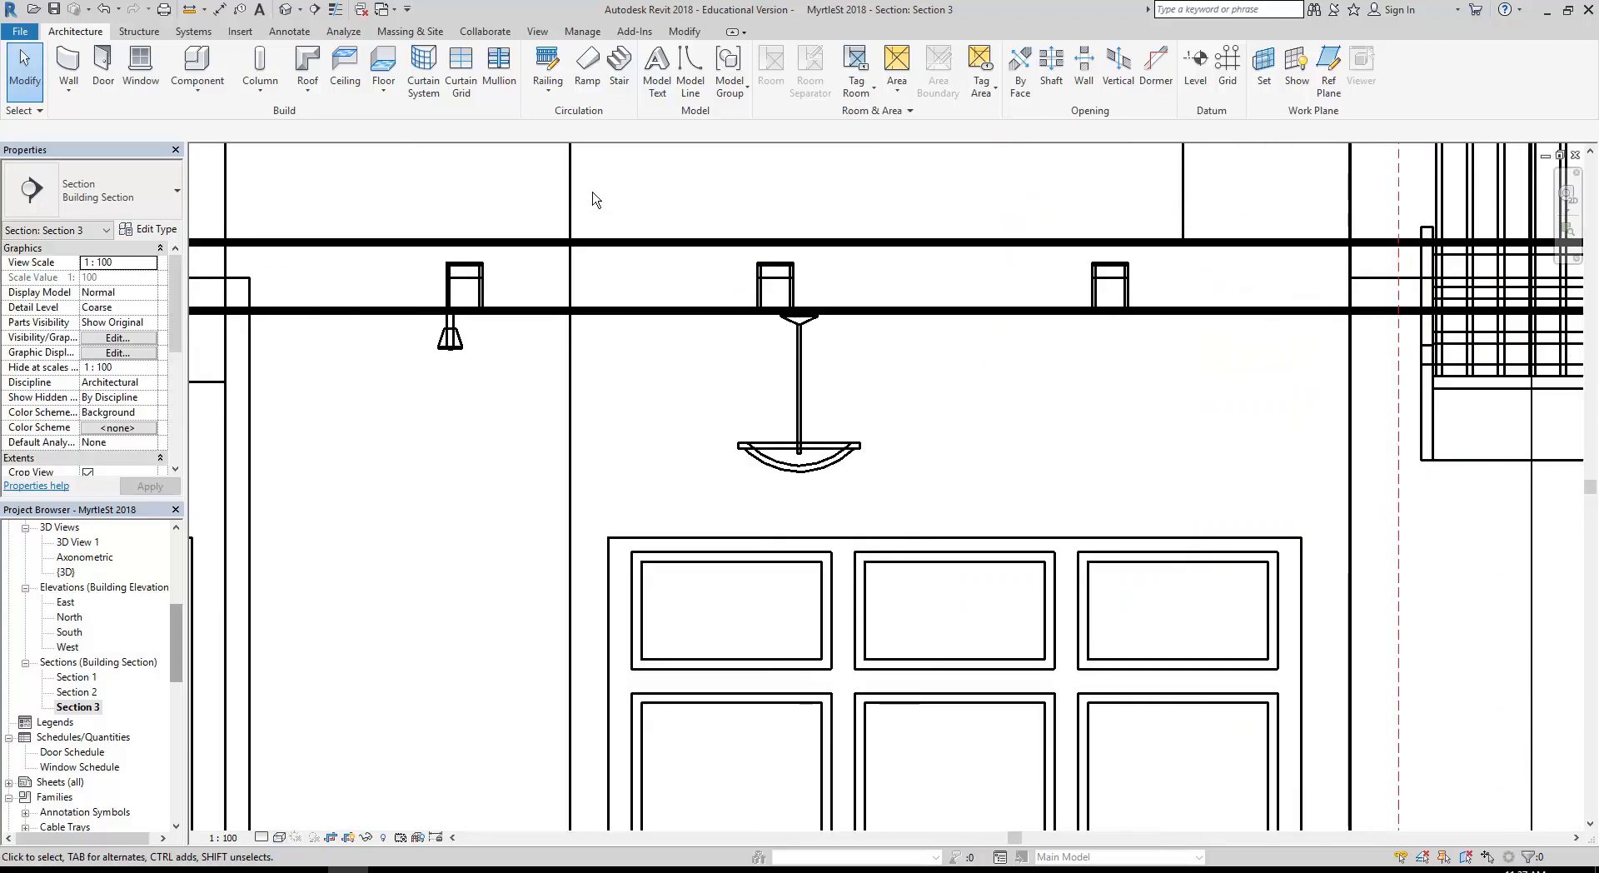
scroll(593, 198, down, 2)
middle_drag(506, 361, 474, 374)
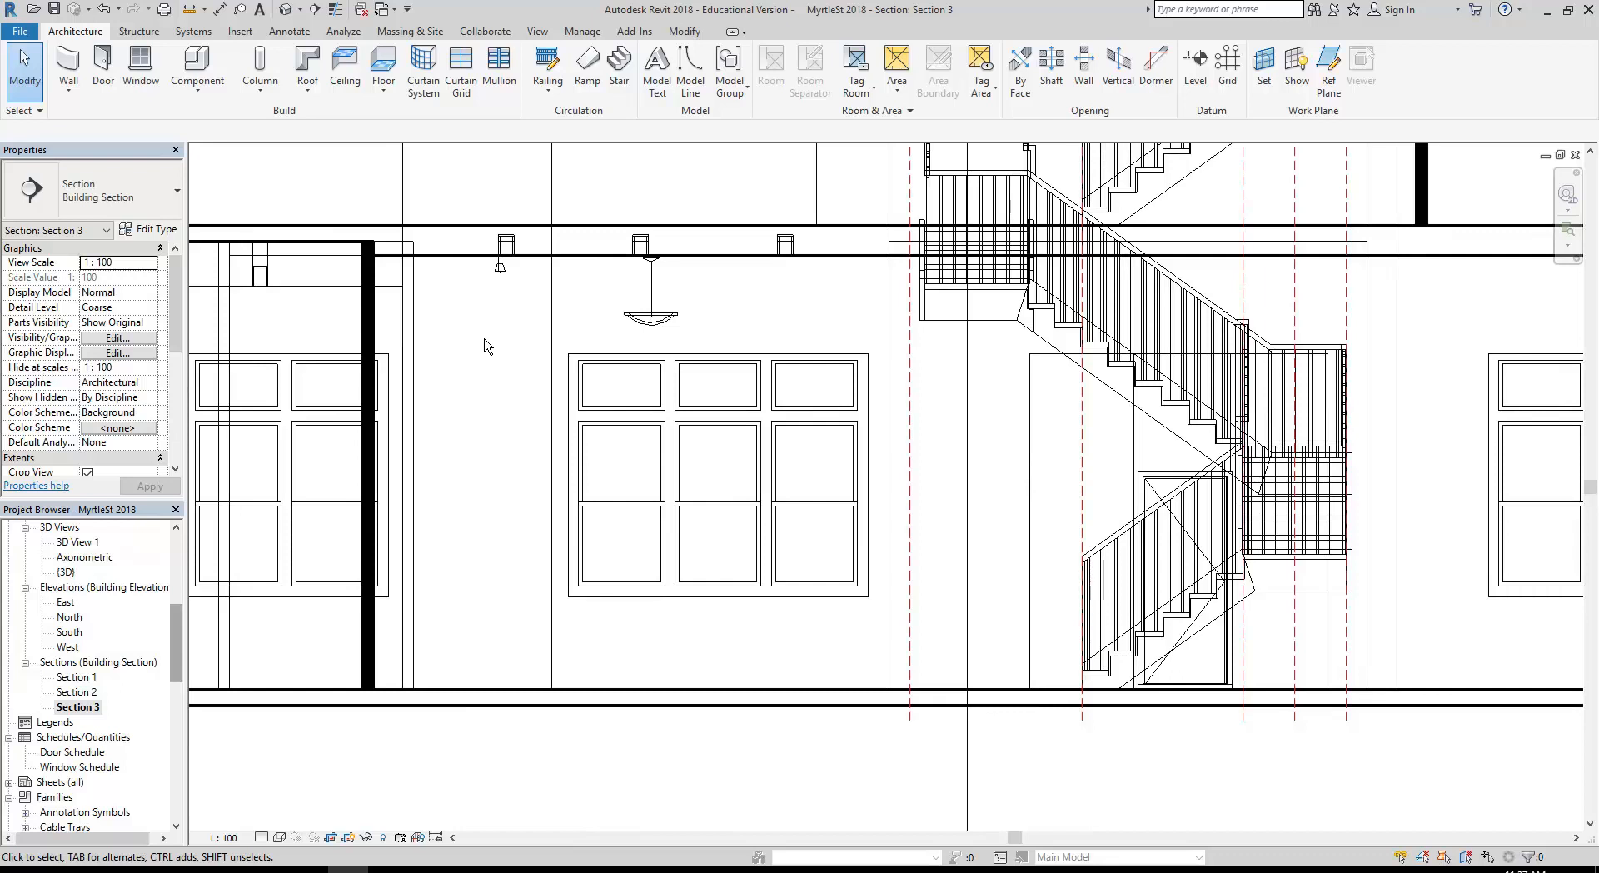
click(279, 837)
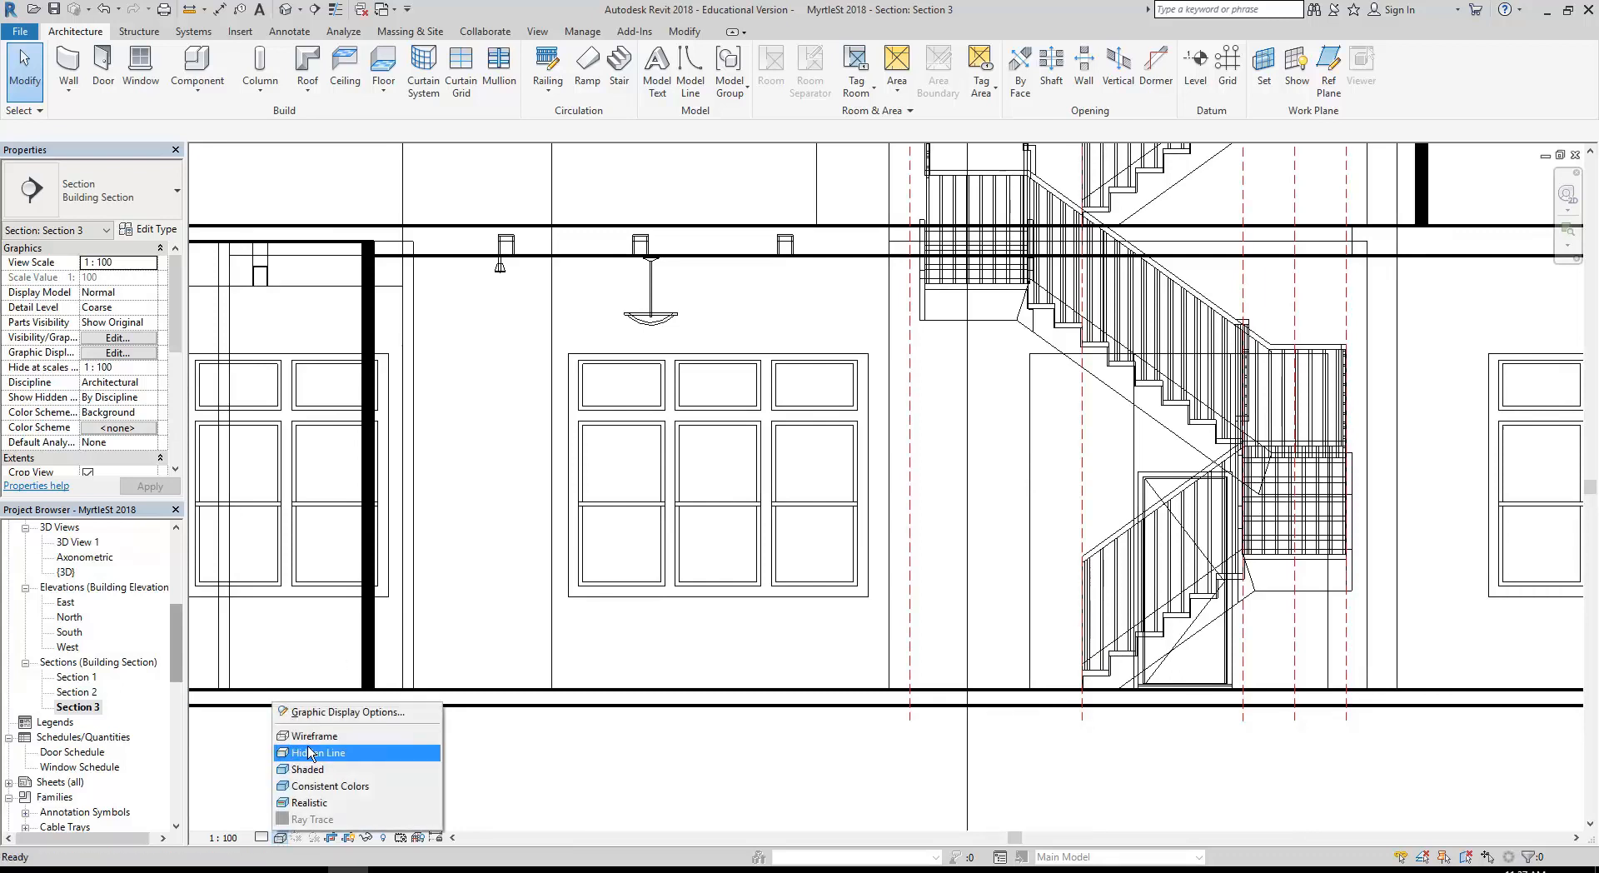
click(310, 754)
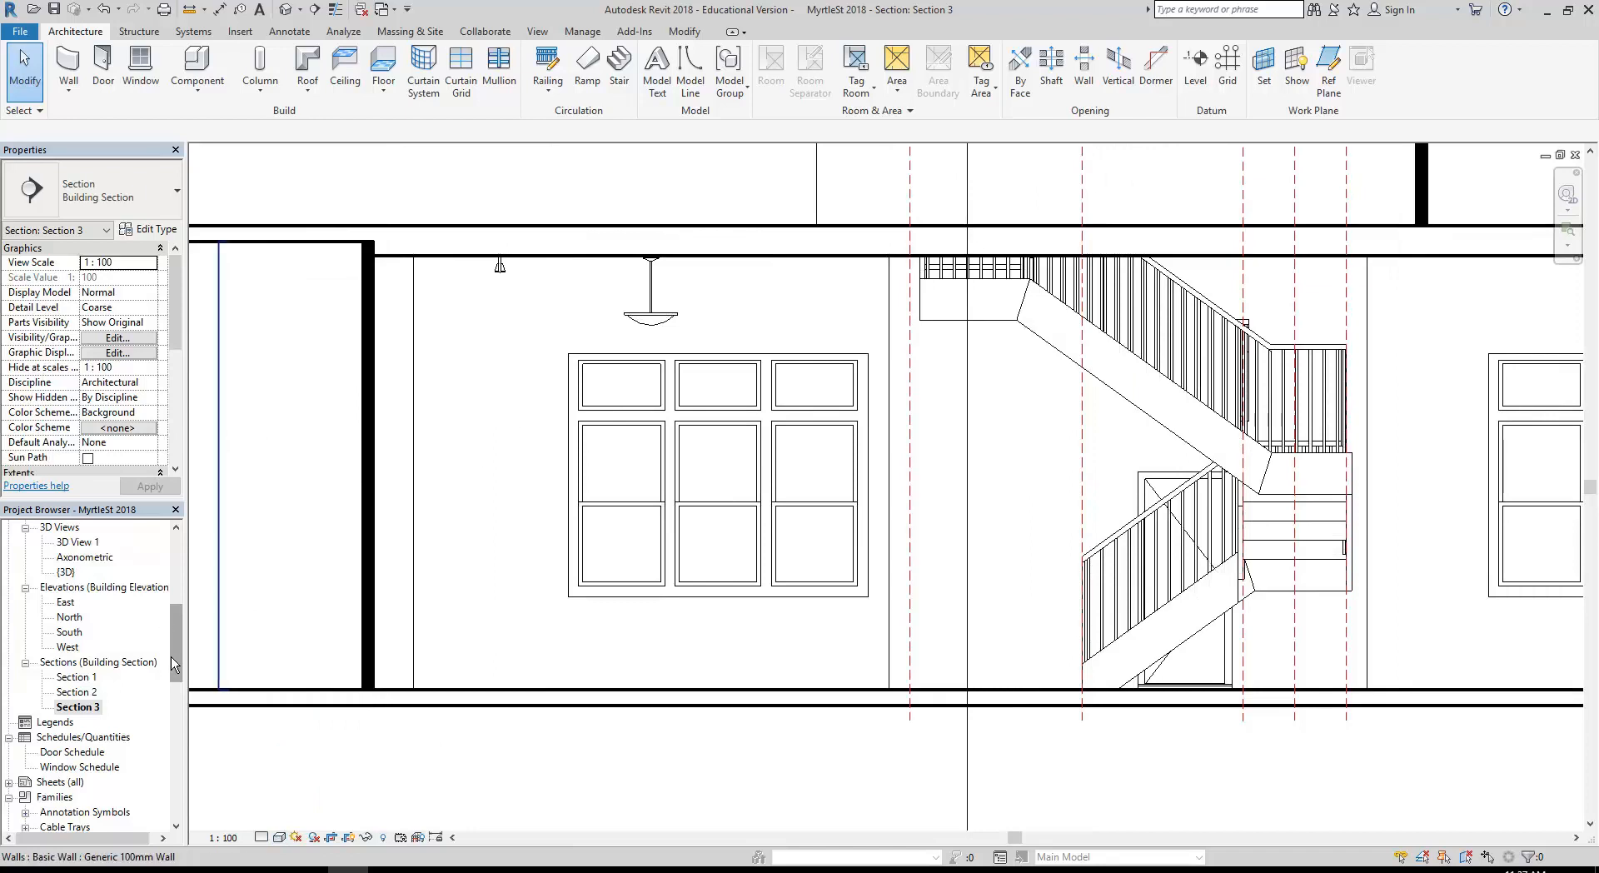
Open the 01 Ground Floor floor plan at the stair and the large room
scroll(101, 583, up, 6)
double_click(101, 572)
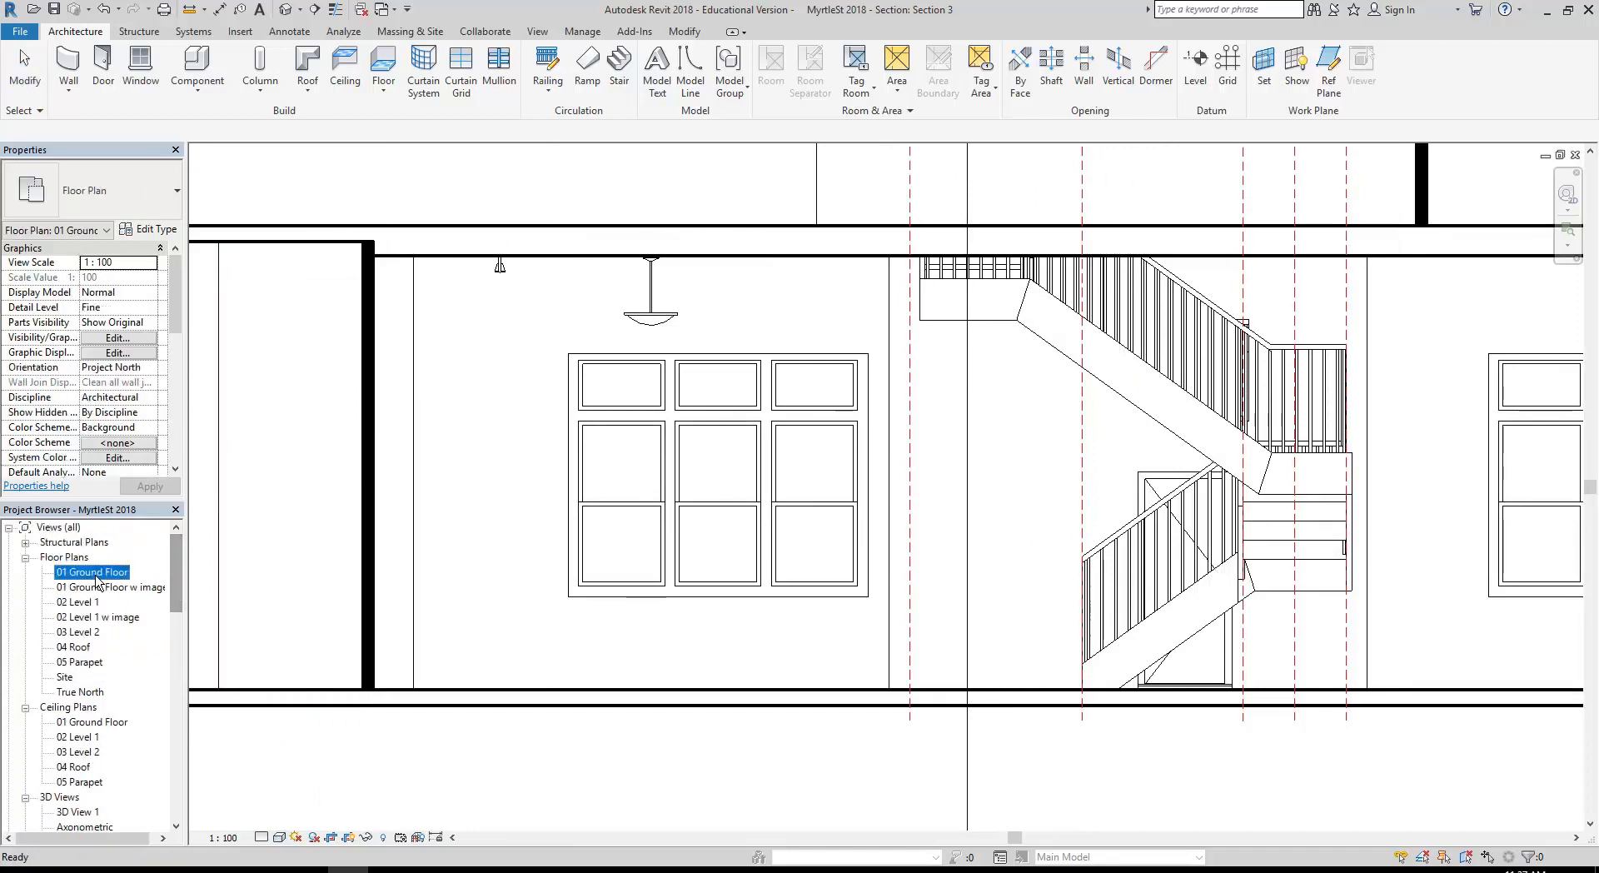
middle_drag(575, 521, 1012, 502)
middle_drag(798, 536, 586, 496)
scroll(618, 495, up, 1)
scroll(550, 458, up, 1)
middle_drag(497, 388, 519, 413)
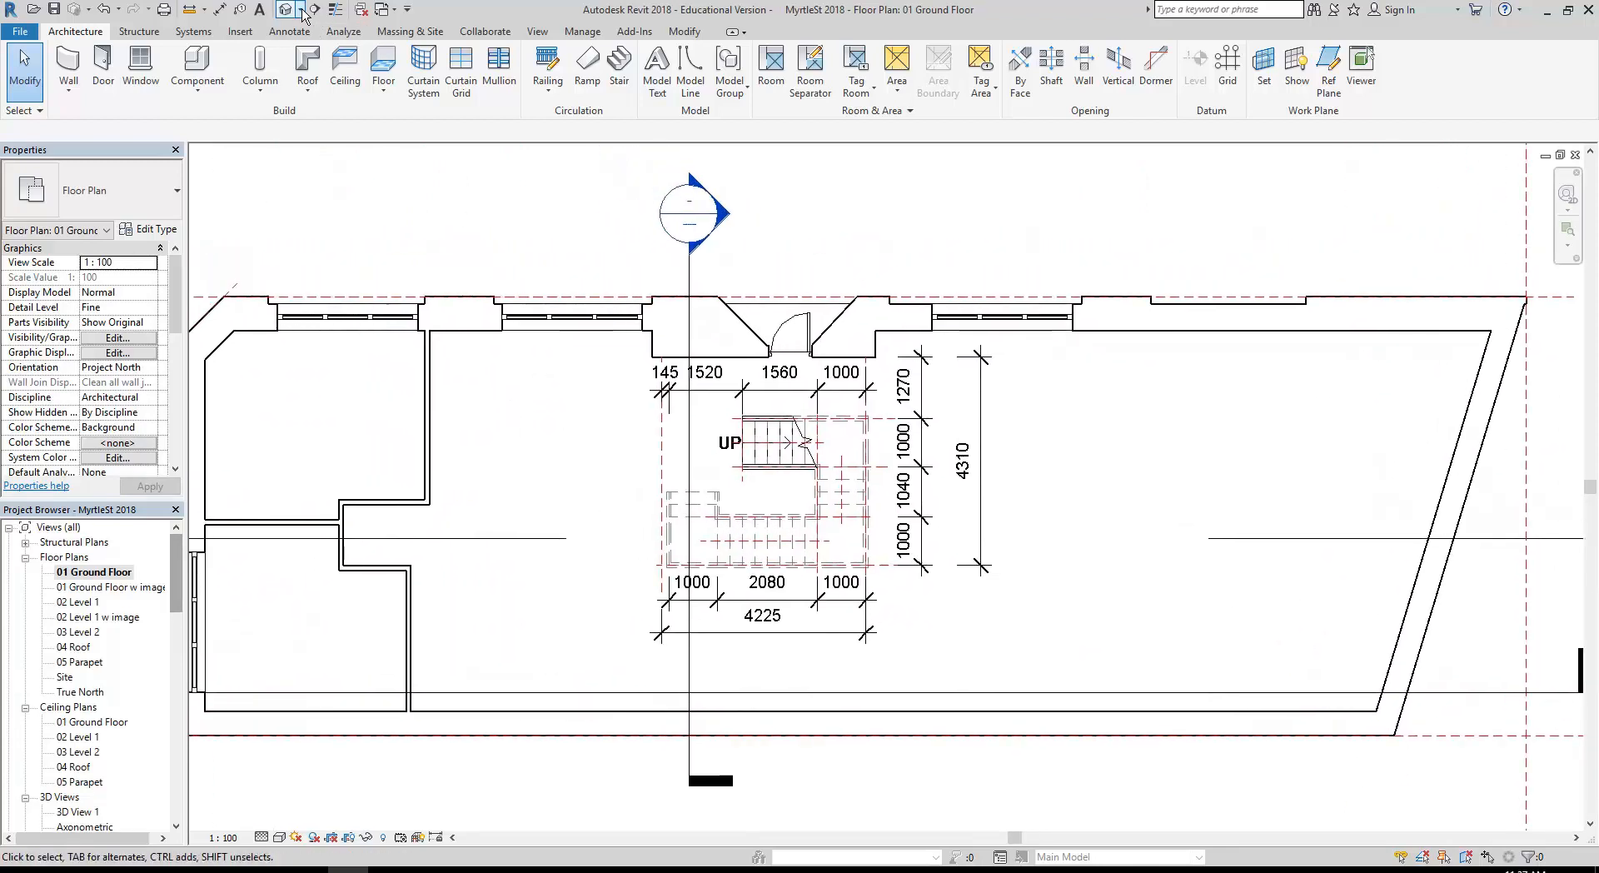
Create a perspective camera view with the eye on the lower stair flight and the target in the small room beyond the large room's partition
click(299, 10)
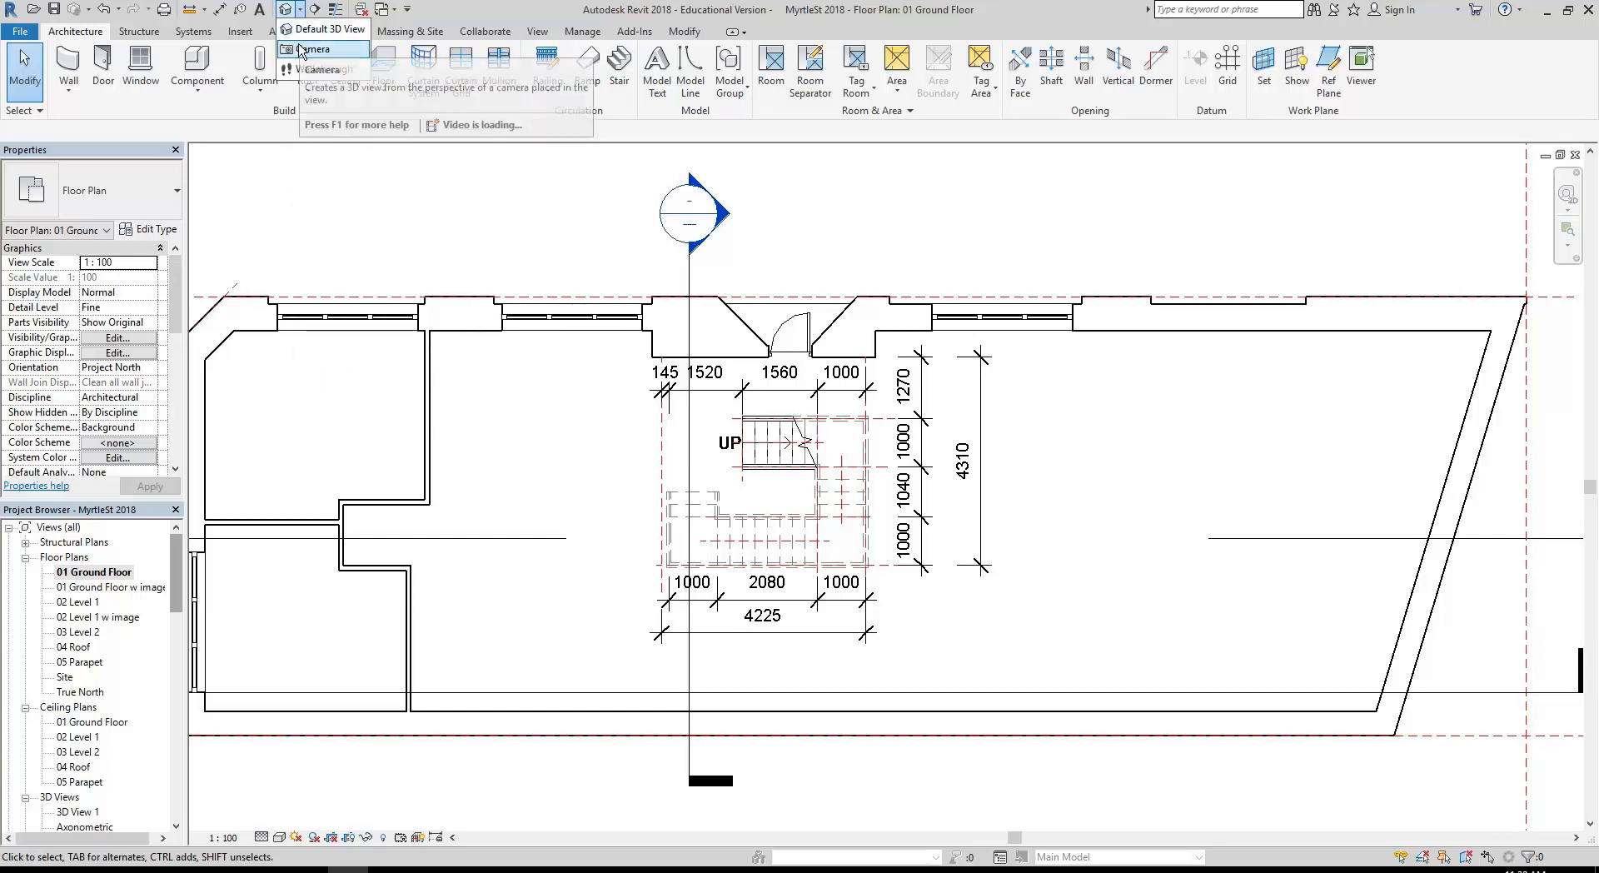
click(537, 31)
click(525, 97)
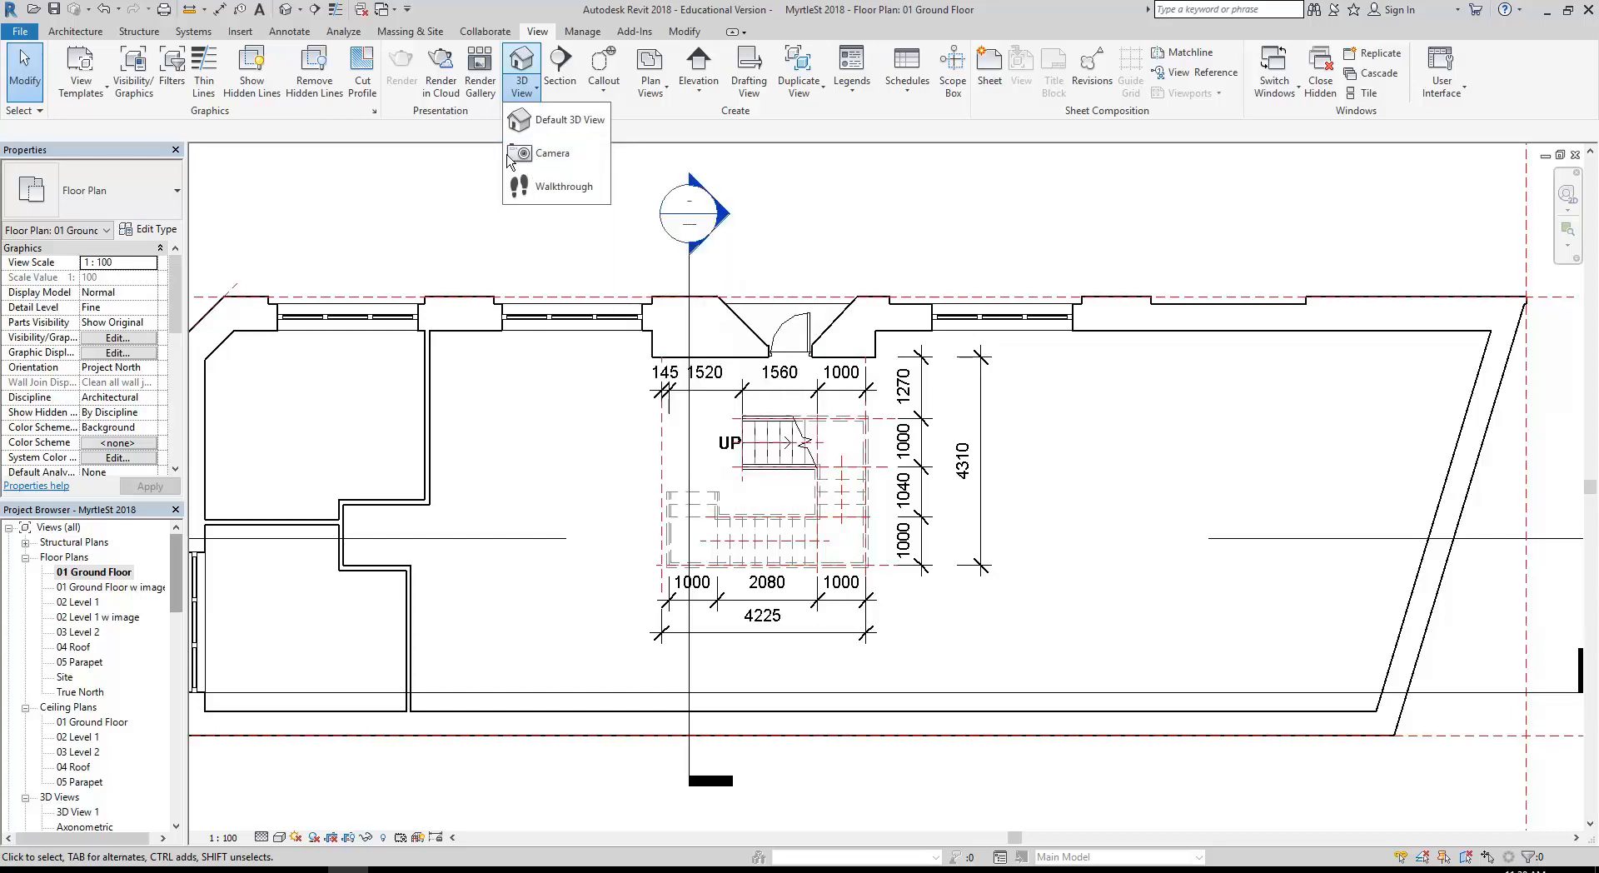
click(541, 155)
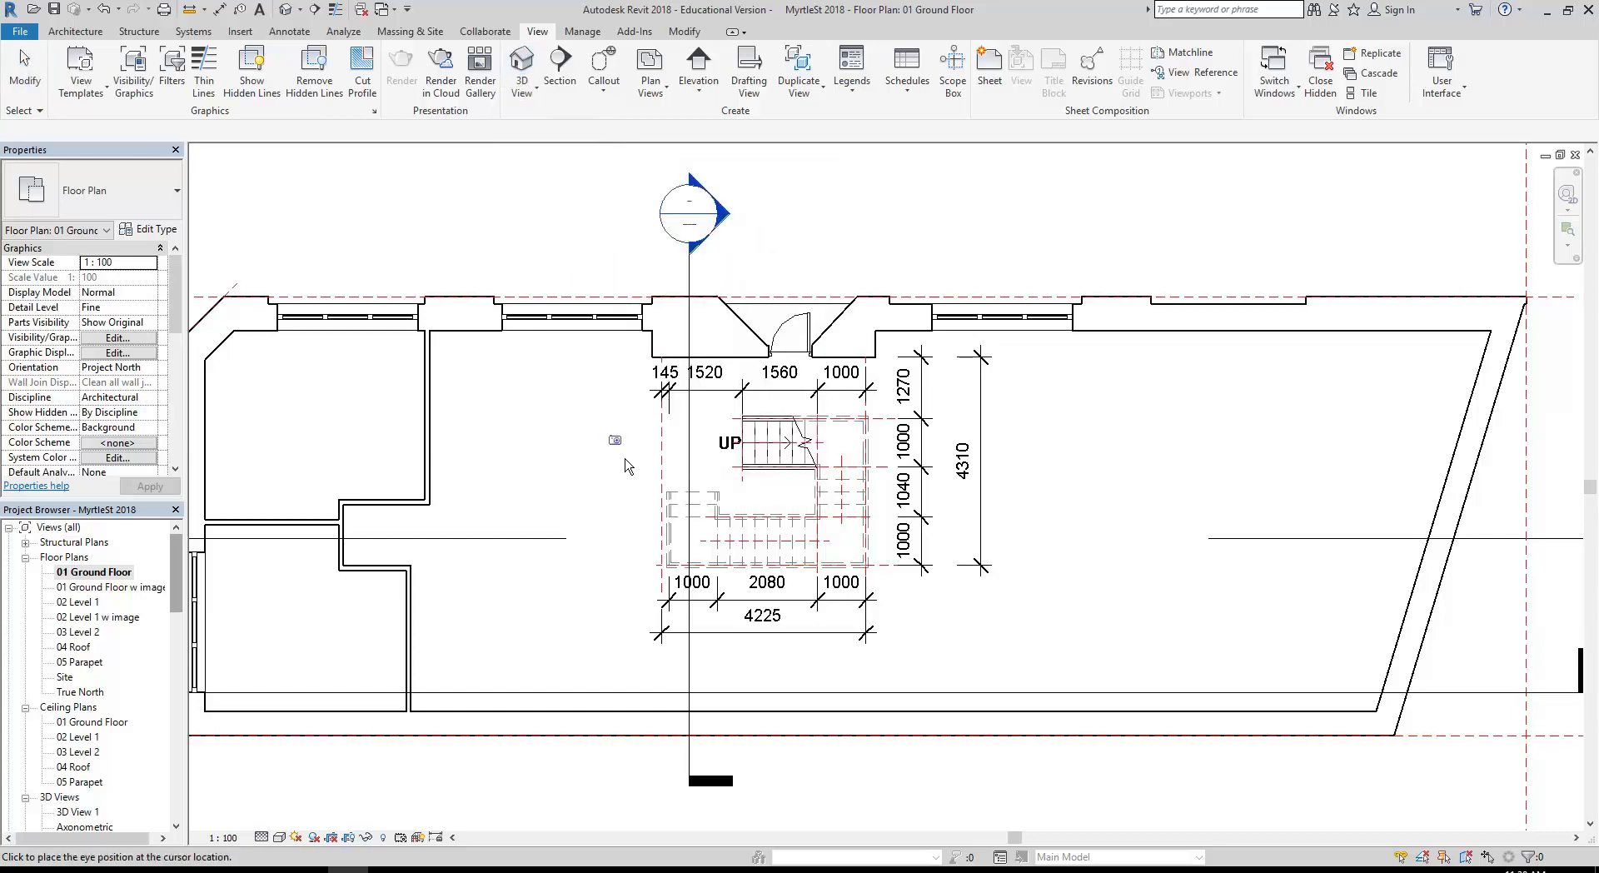
click(780, 444)
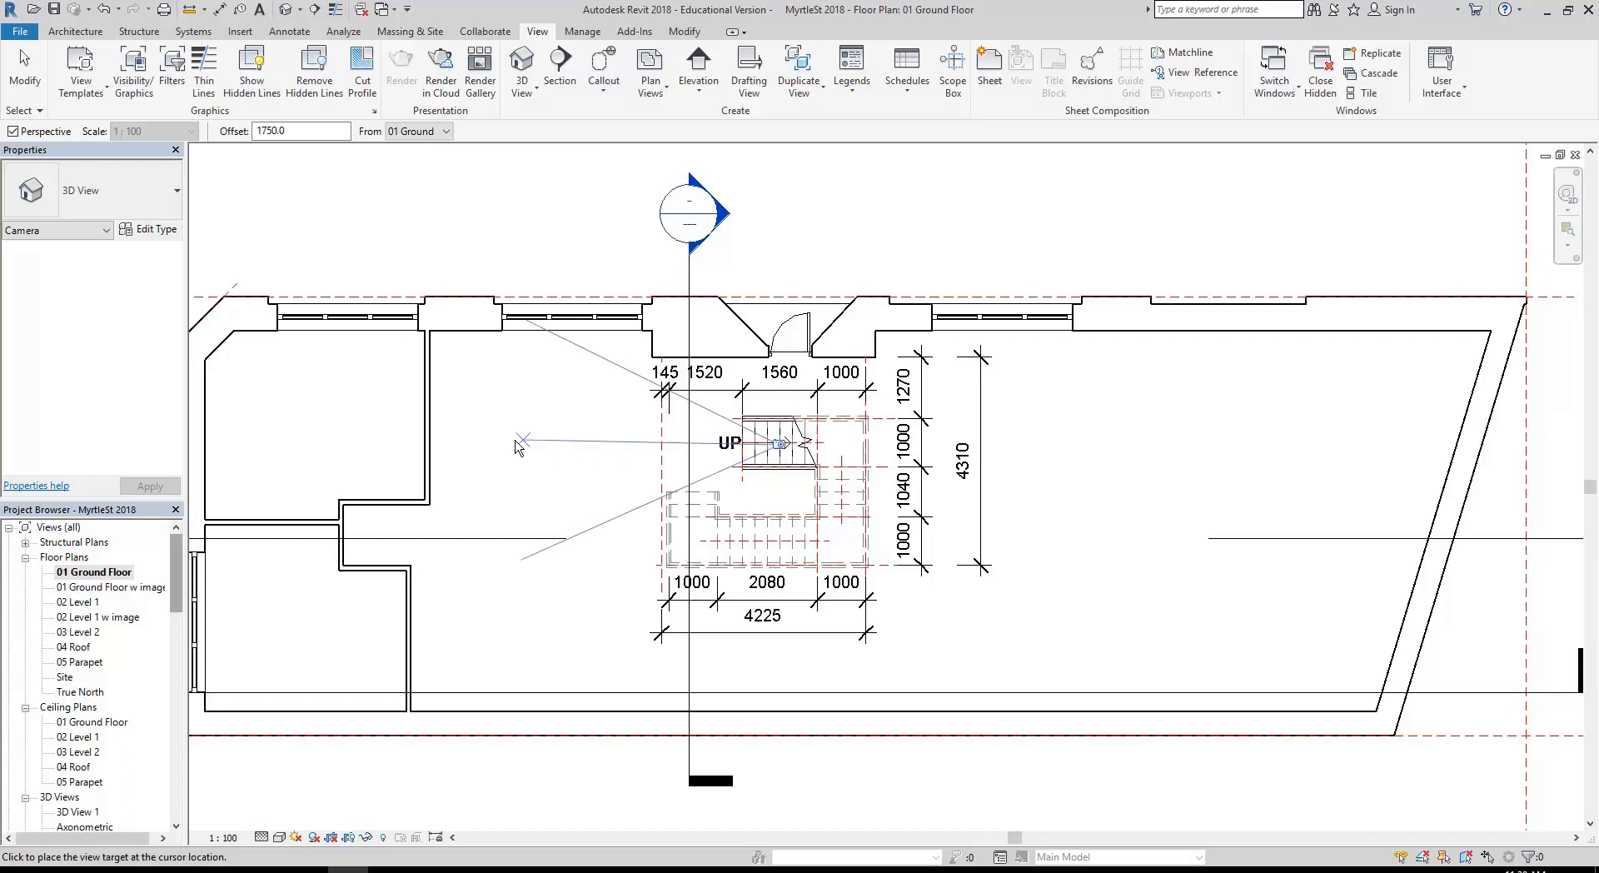
click(350, 449)
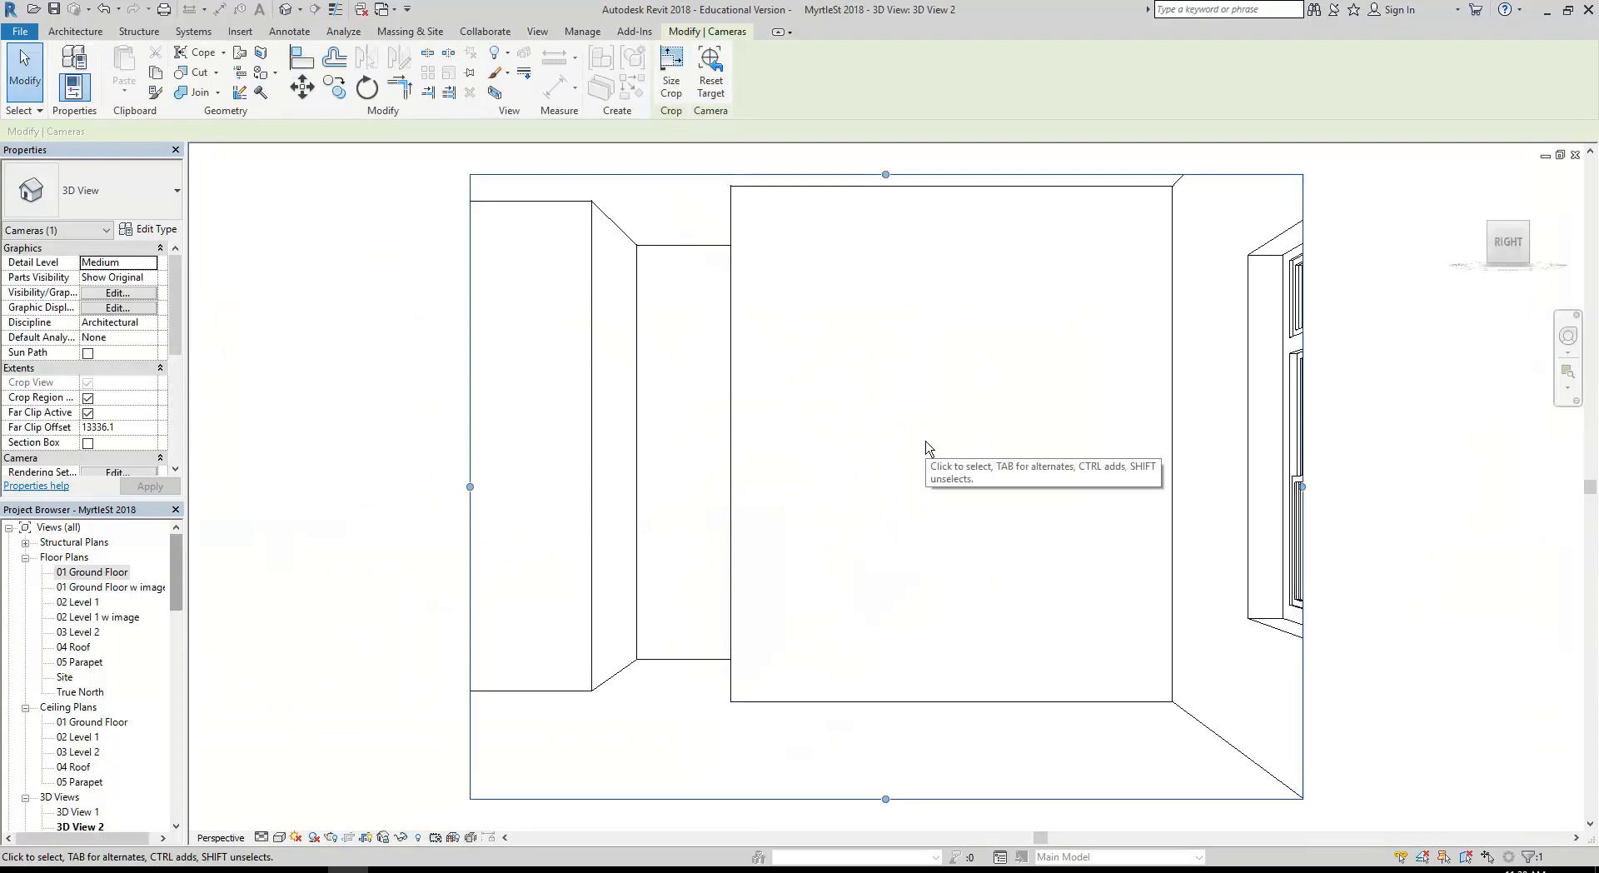
Extend the camera view's crop region upward to include the ceiling lights and slightly downward to show more floor
scroll(892, 450, down, 2)
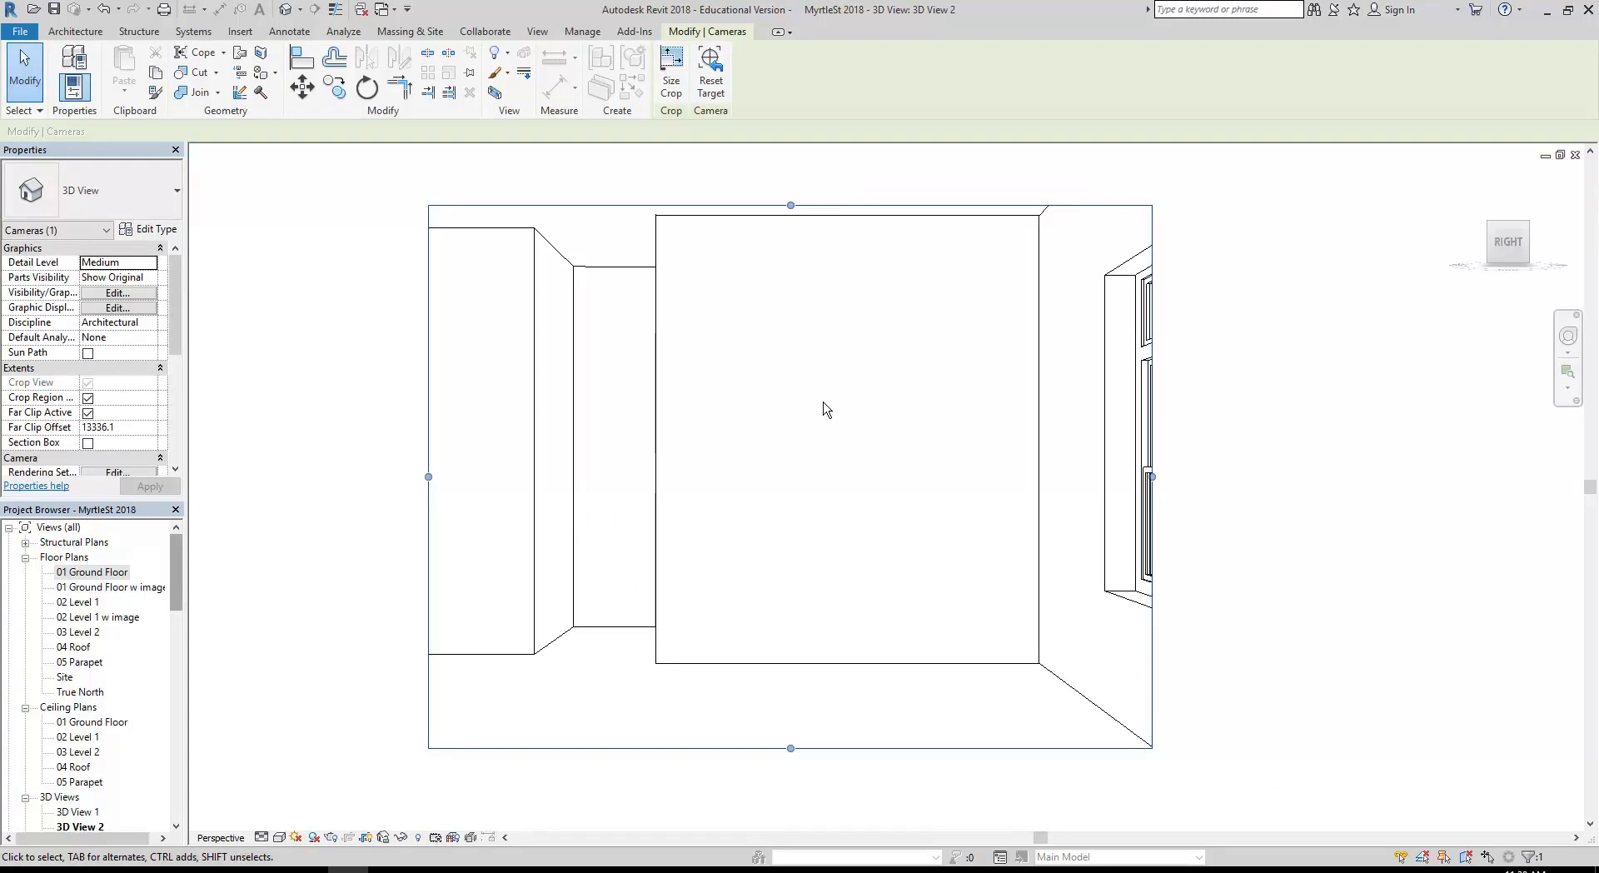
scroll(801, 421, up, 1)
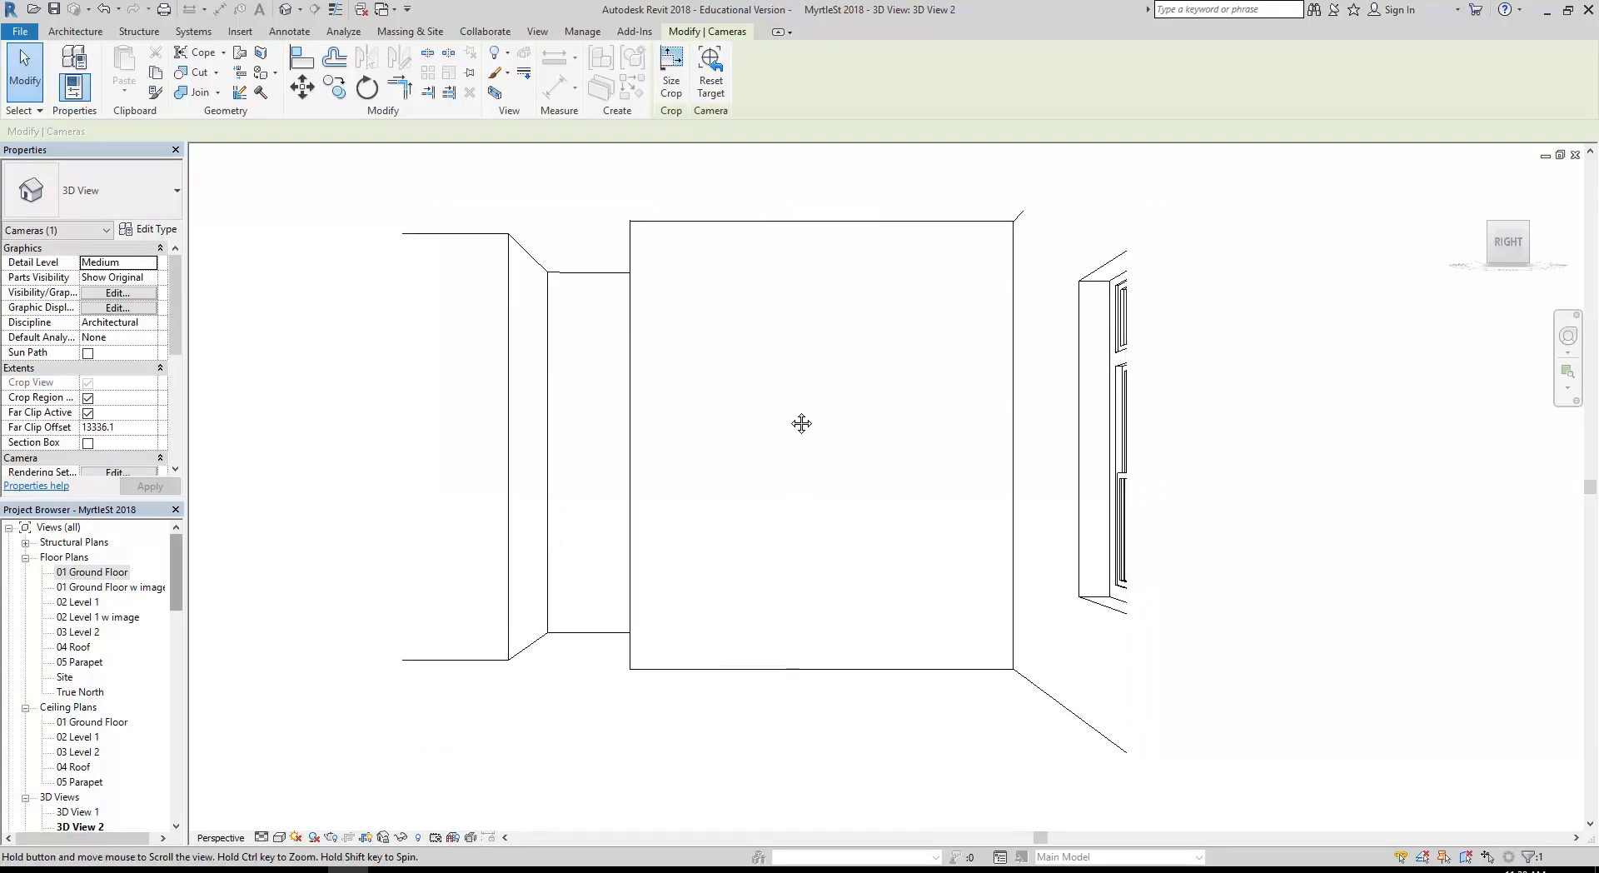
scroll(789, 418, down, 2)
middle_drag(755, 413, 792, 442)
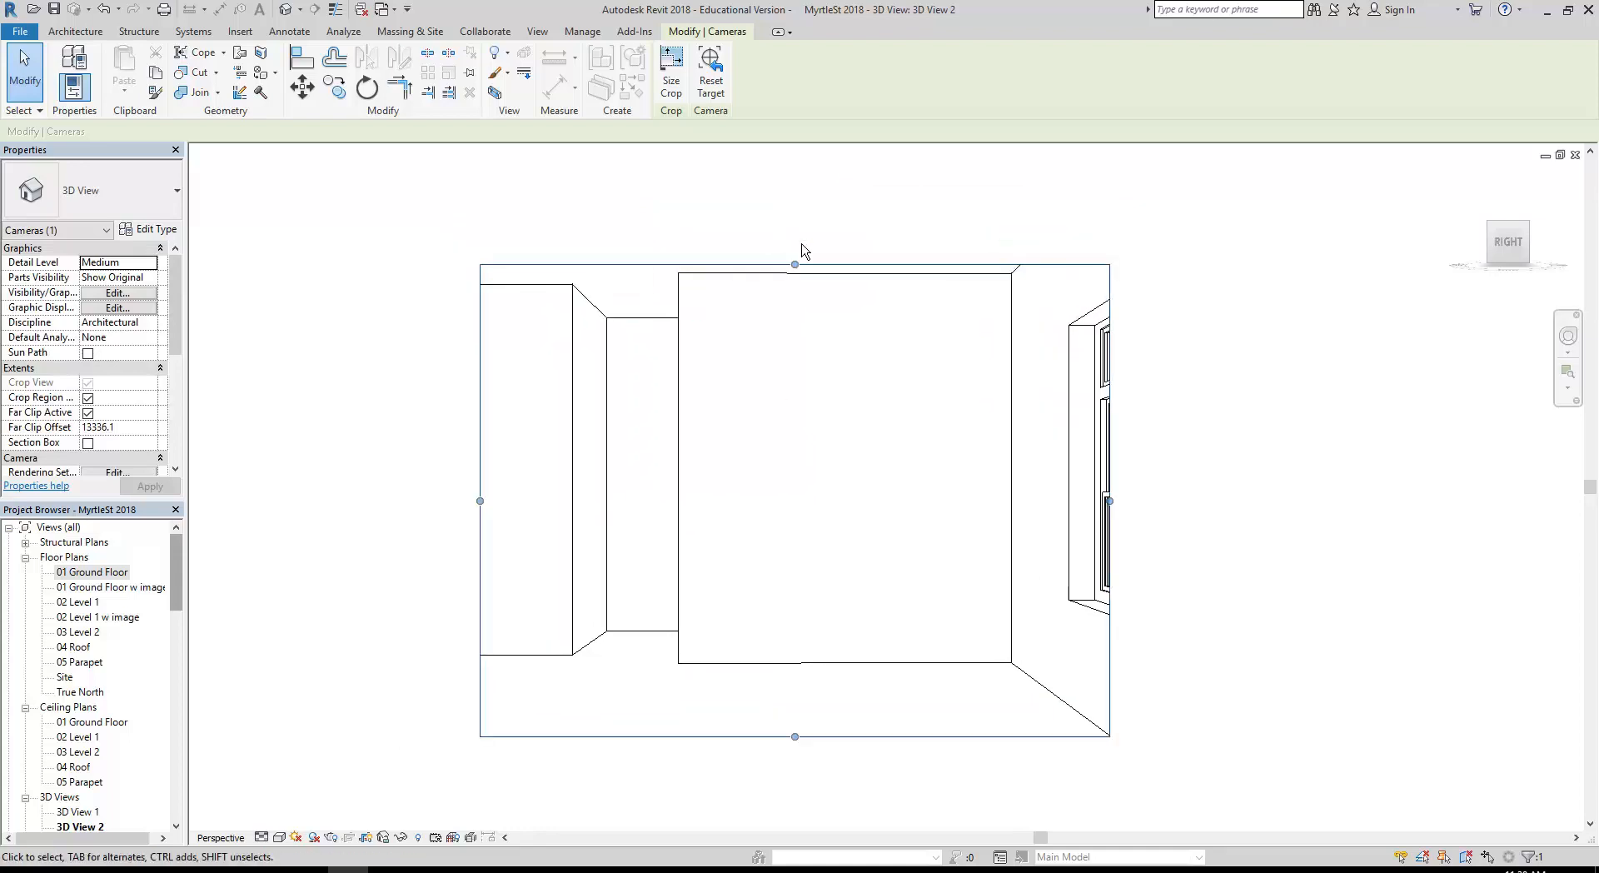
middle_drag(806, 249, 825, 261)
drag(817, 278, 817, 192)
mouse_move(817, 751)
mouse_down()
mouse_move(817, 836)
mouse_move(815, 771)
mouse_up()
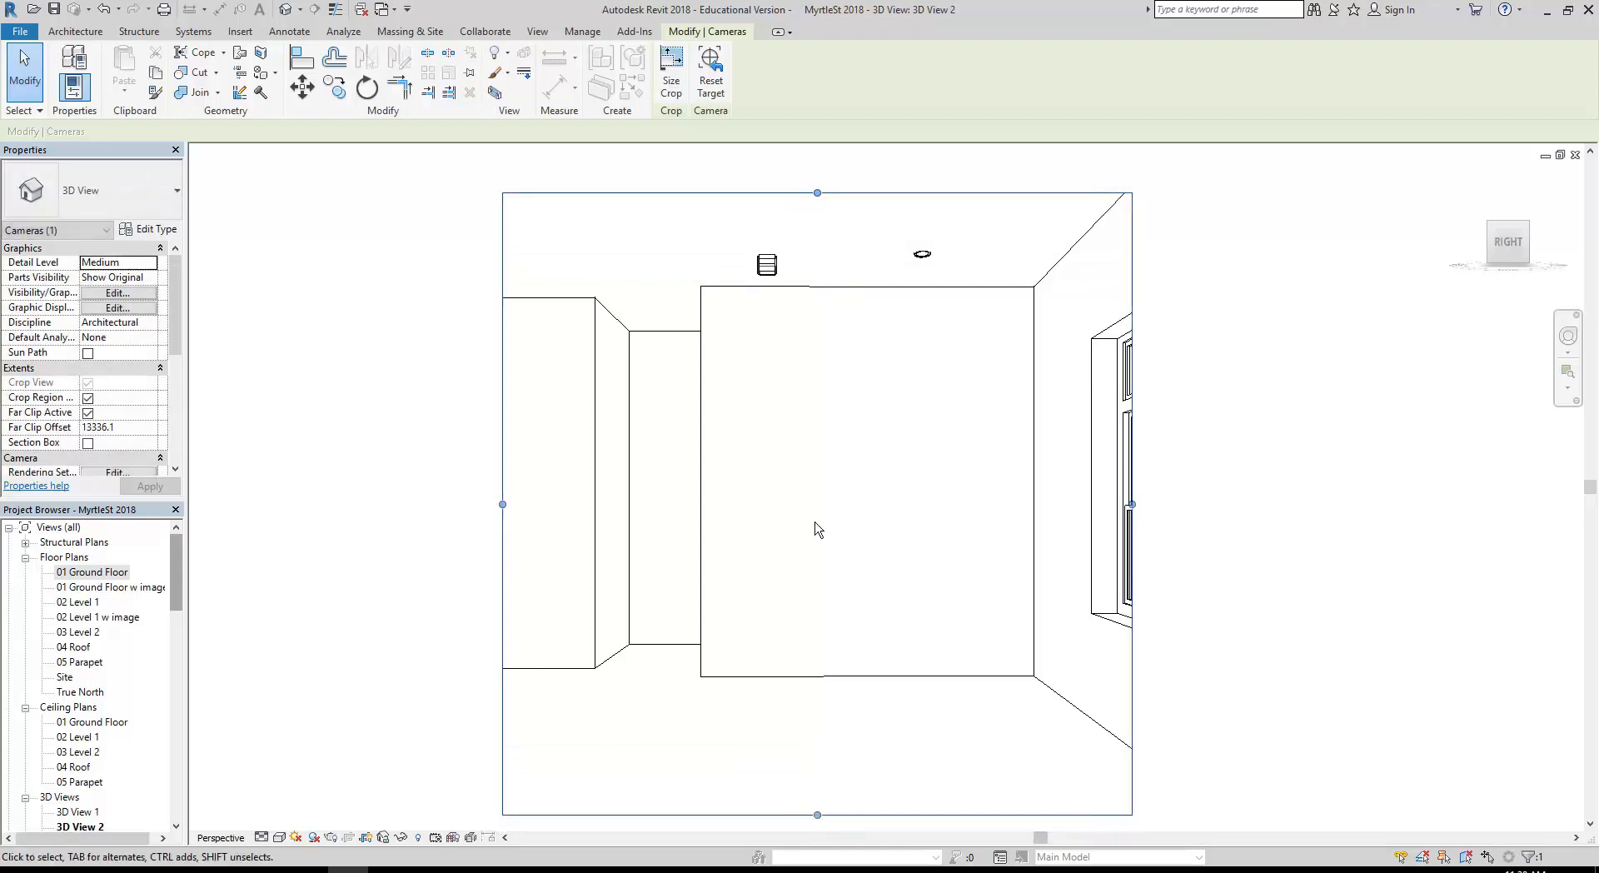
Widen the crop region on both sides to include the pendant's edge and the full window, adding more ceiling and floor
drag(537, 504, 444, 504)
drag(1086, 503, 1167, 503)
drag(792, 227, 801, 172)
drag(445, 474, 357, 473)
drag(761, 774, 765, 805)
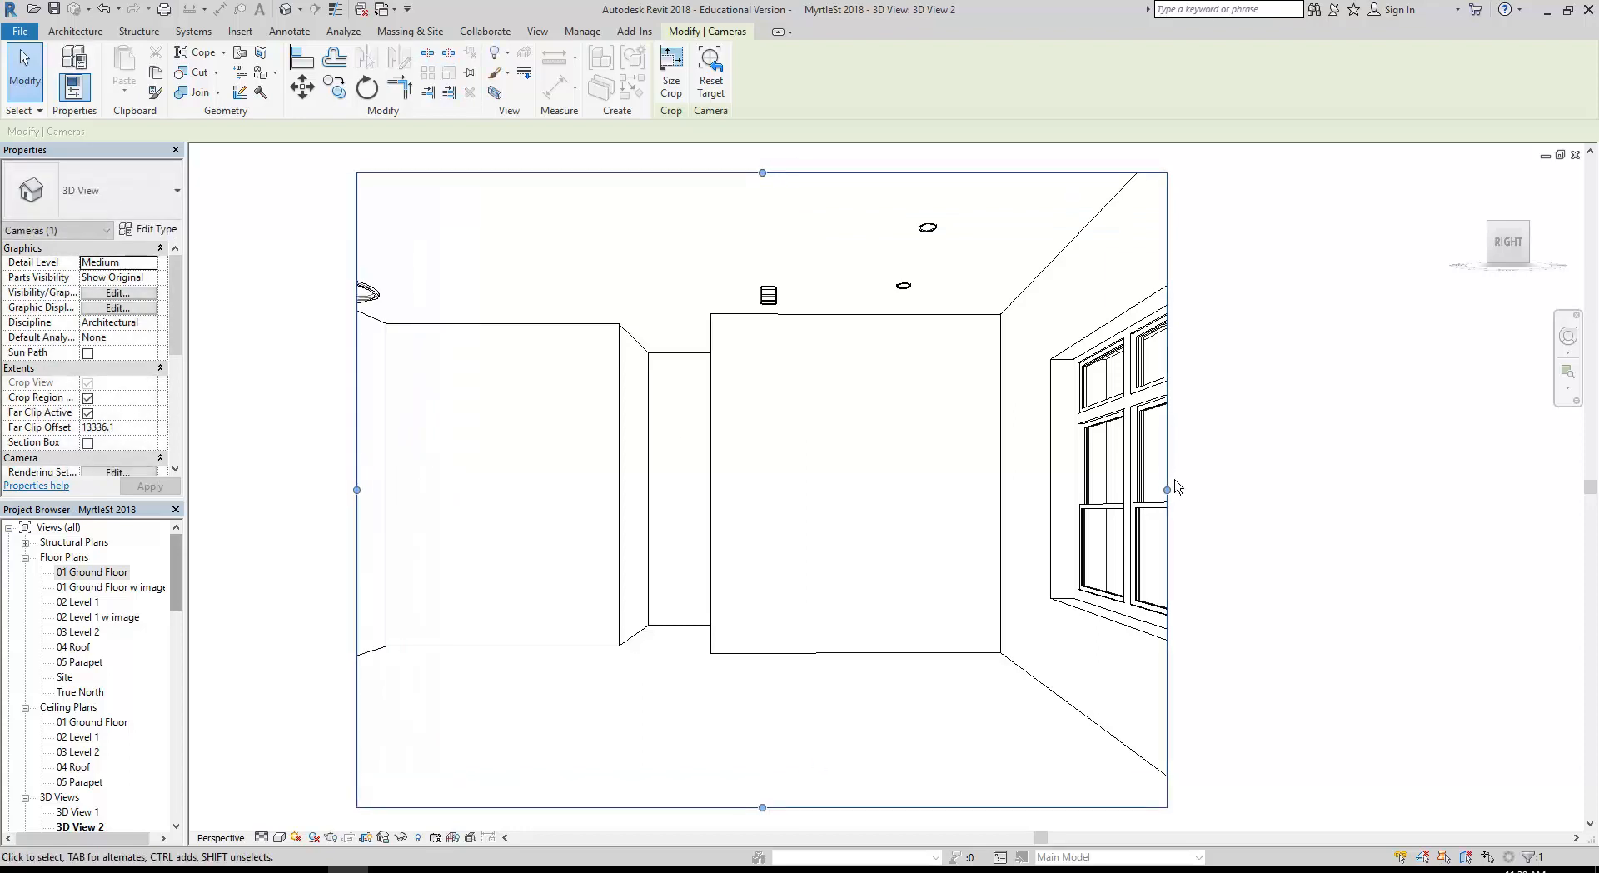
drag(1167, 489, 1215, 490)
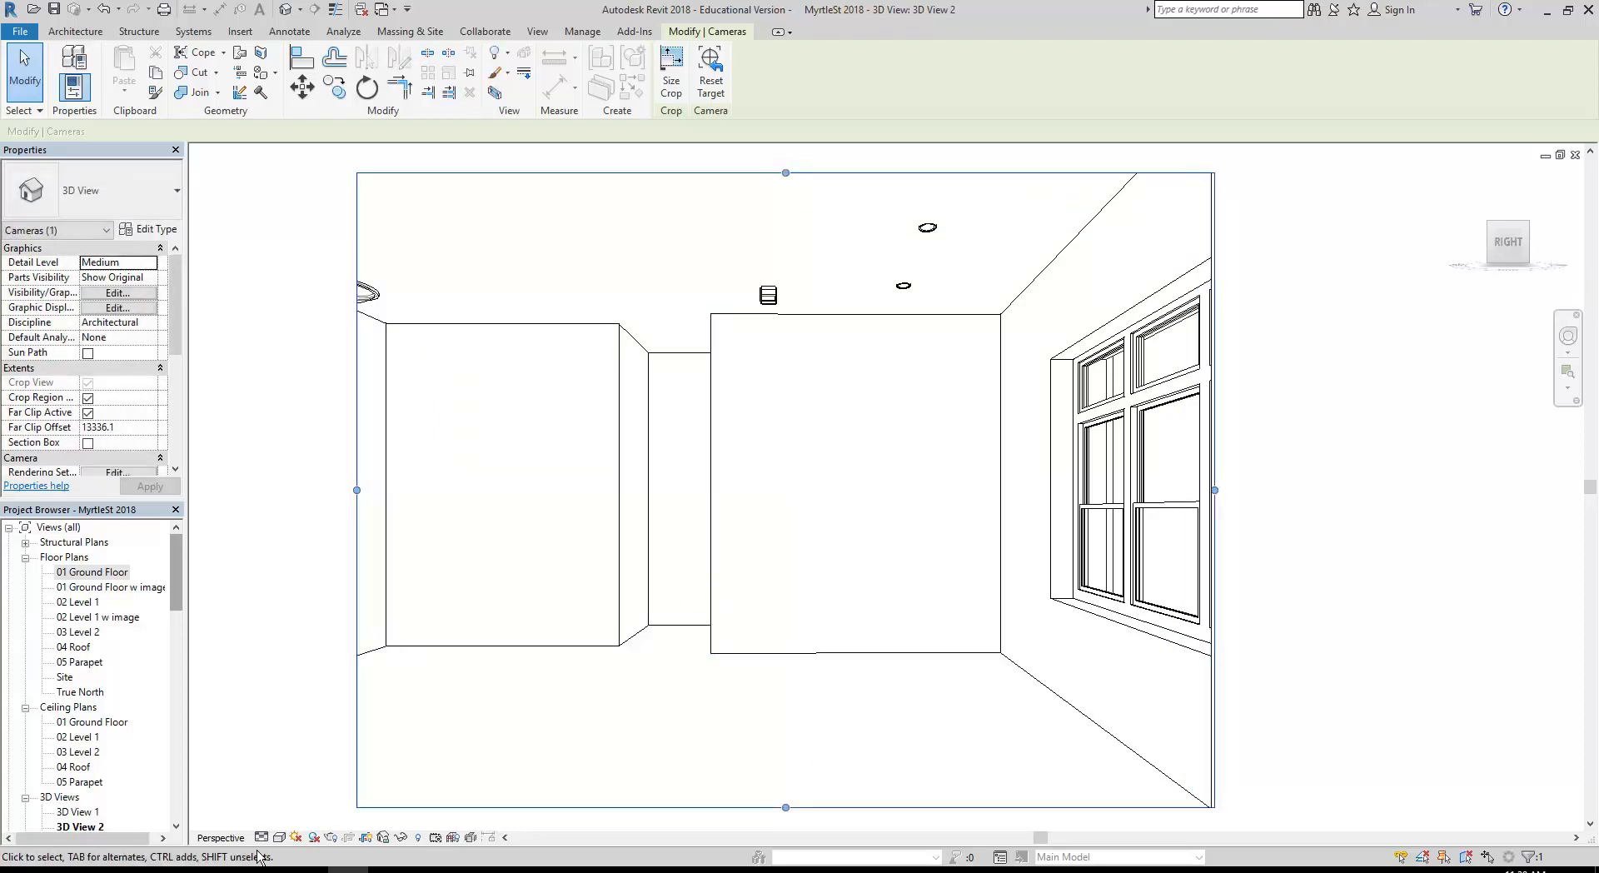
Set the camera view's visual style to Realistic and deselect the crop region
click(280, 837)
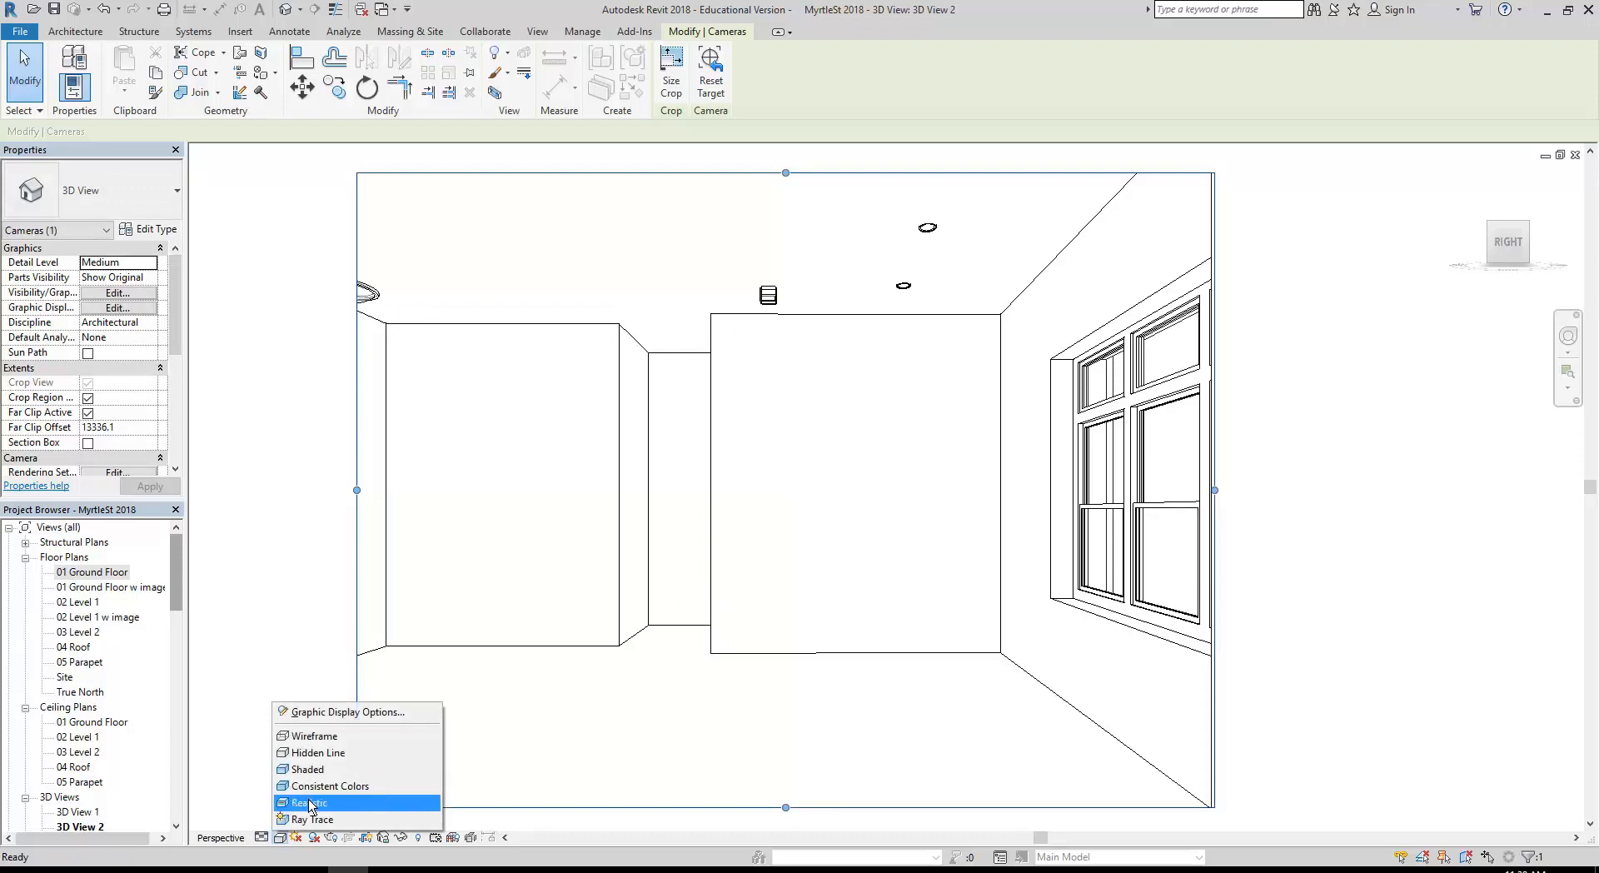
click(312, 802)
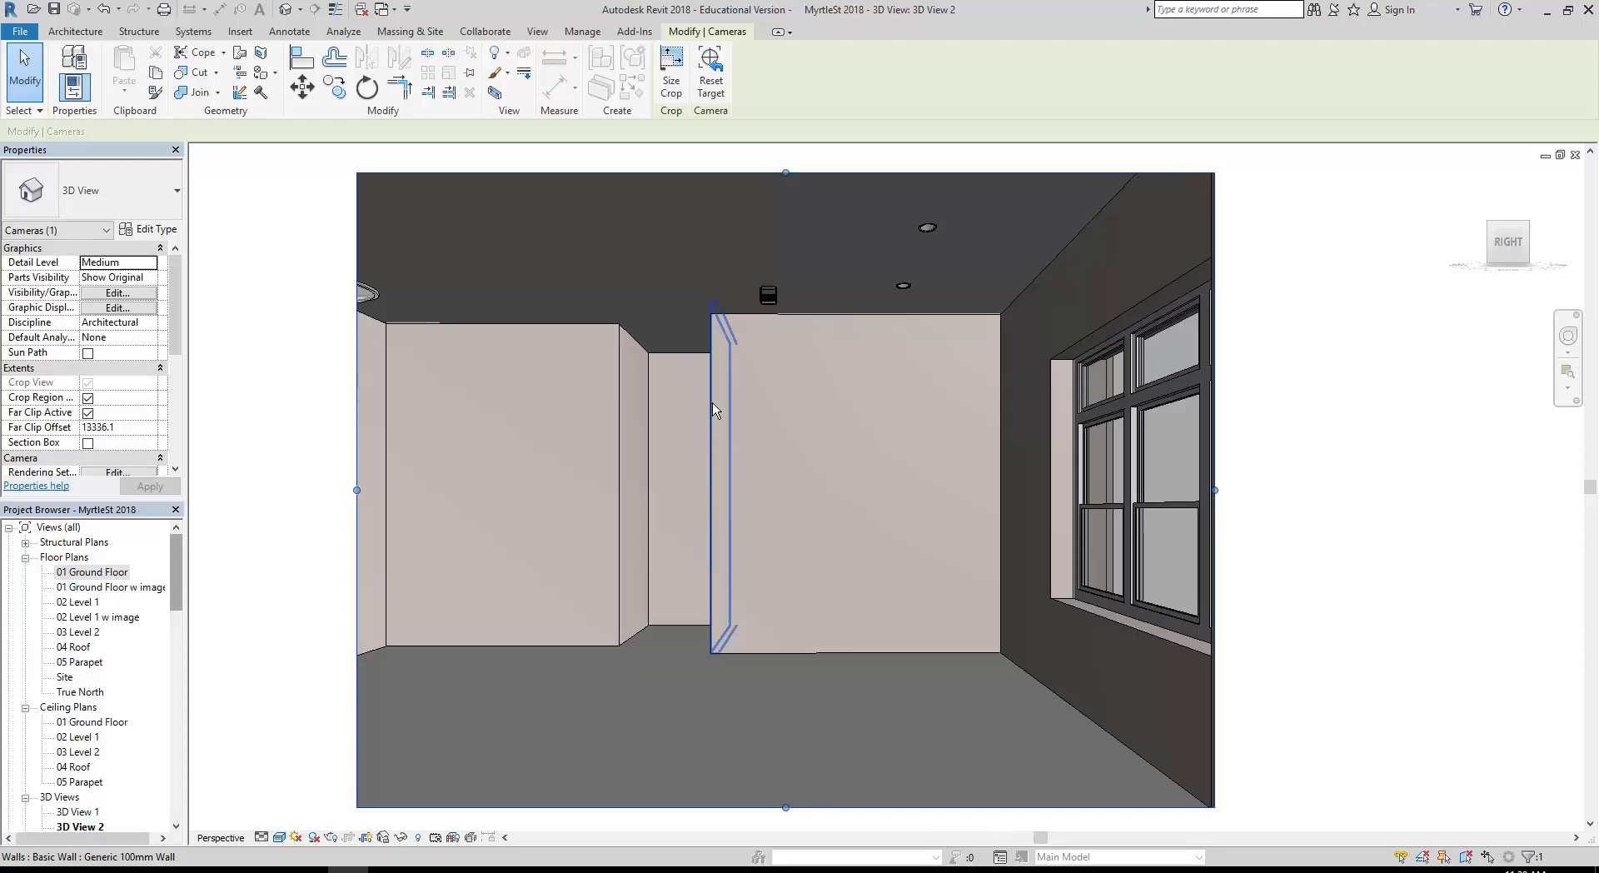
key(Escape)
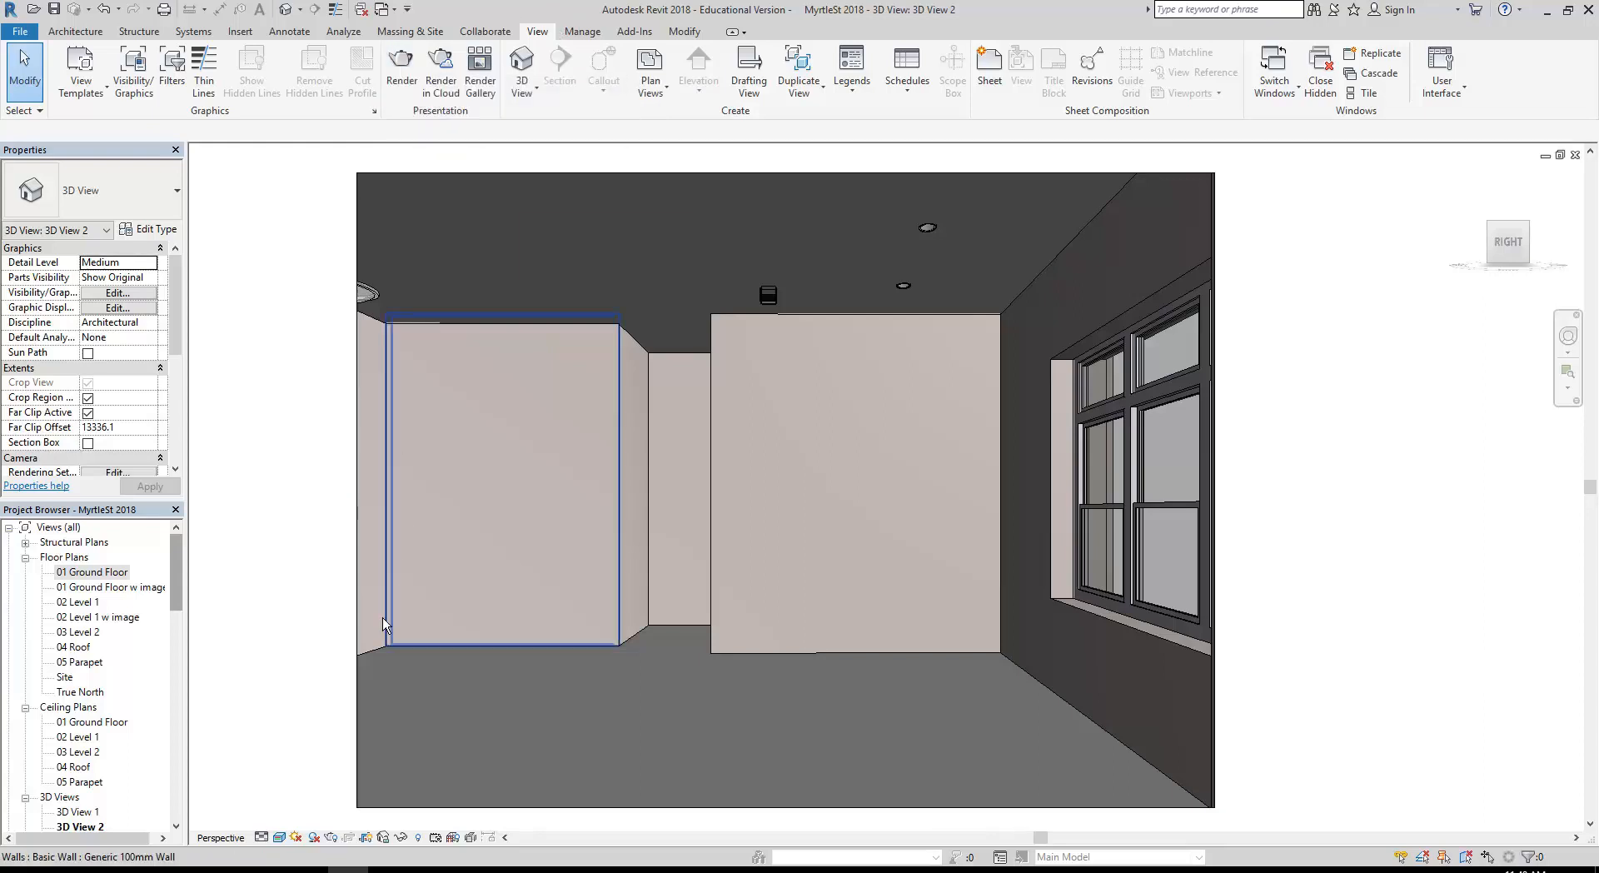
Render the camera view at Draft quality with the Interior: Artificial only lighting scheme
click(332, 840)
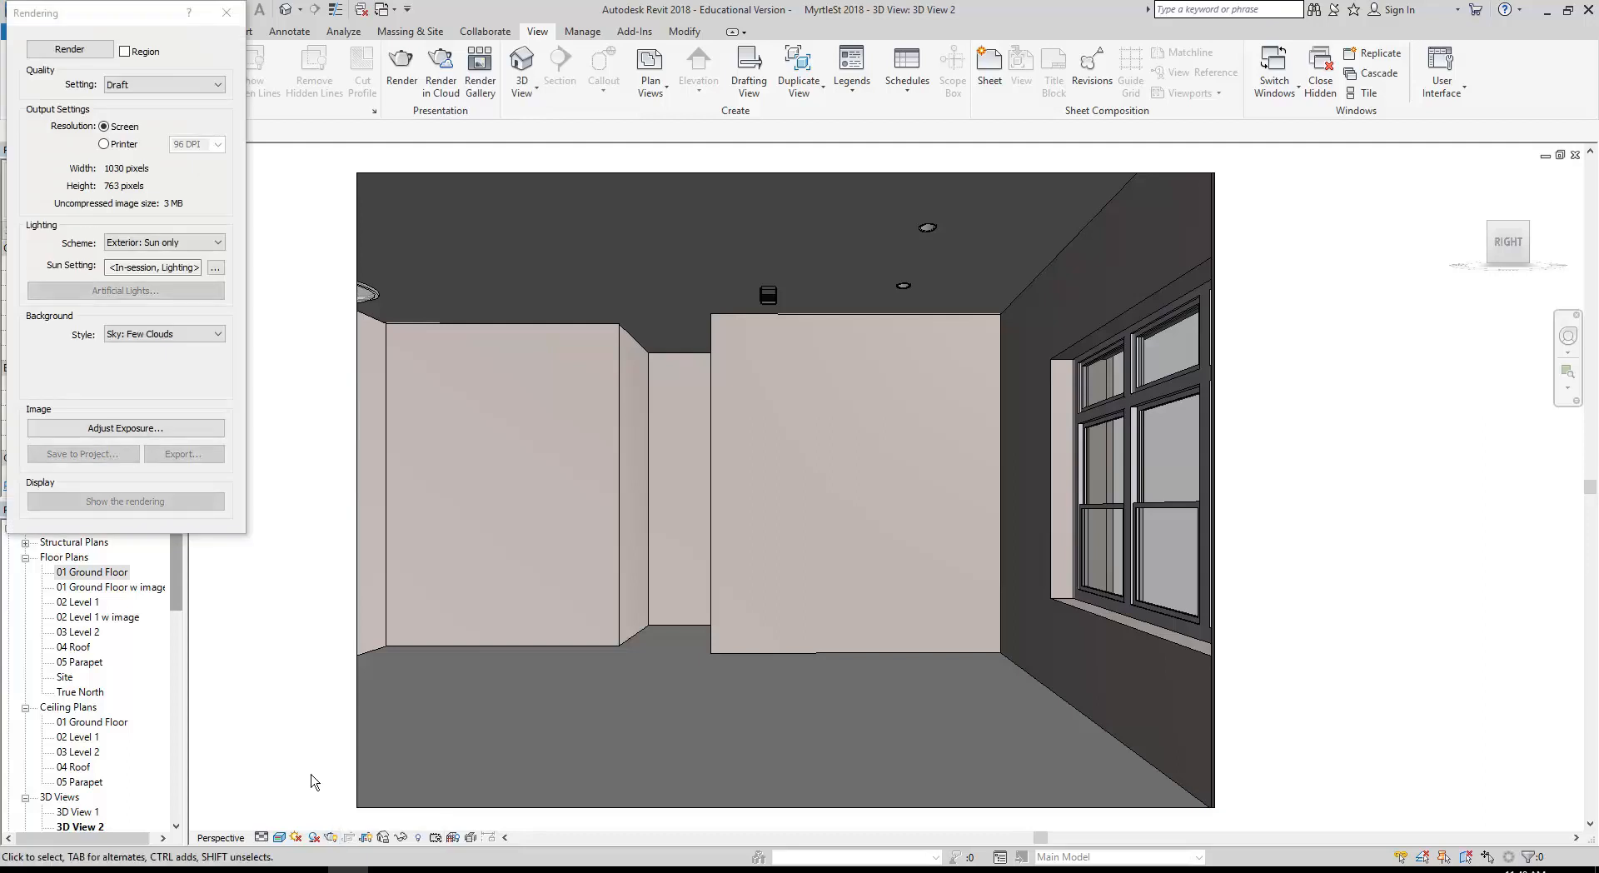
drag(90, 20, 114, 63)
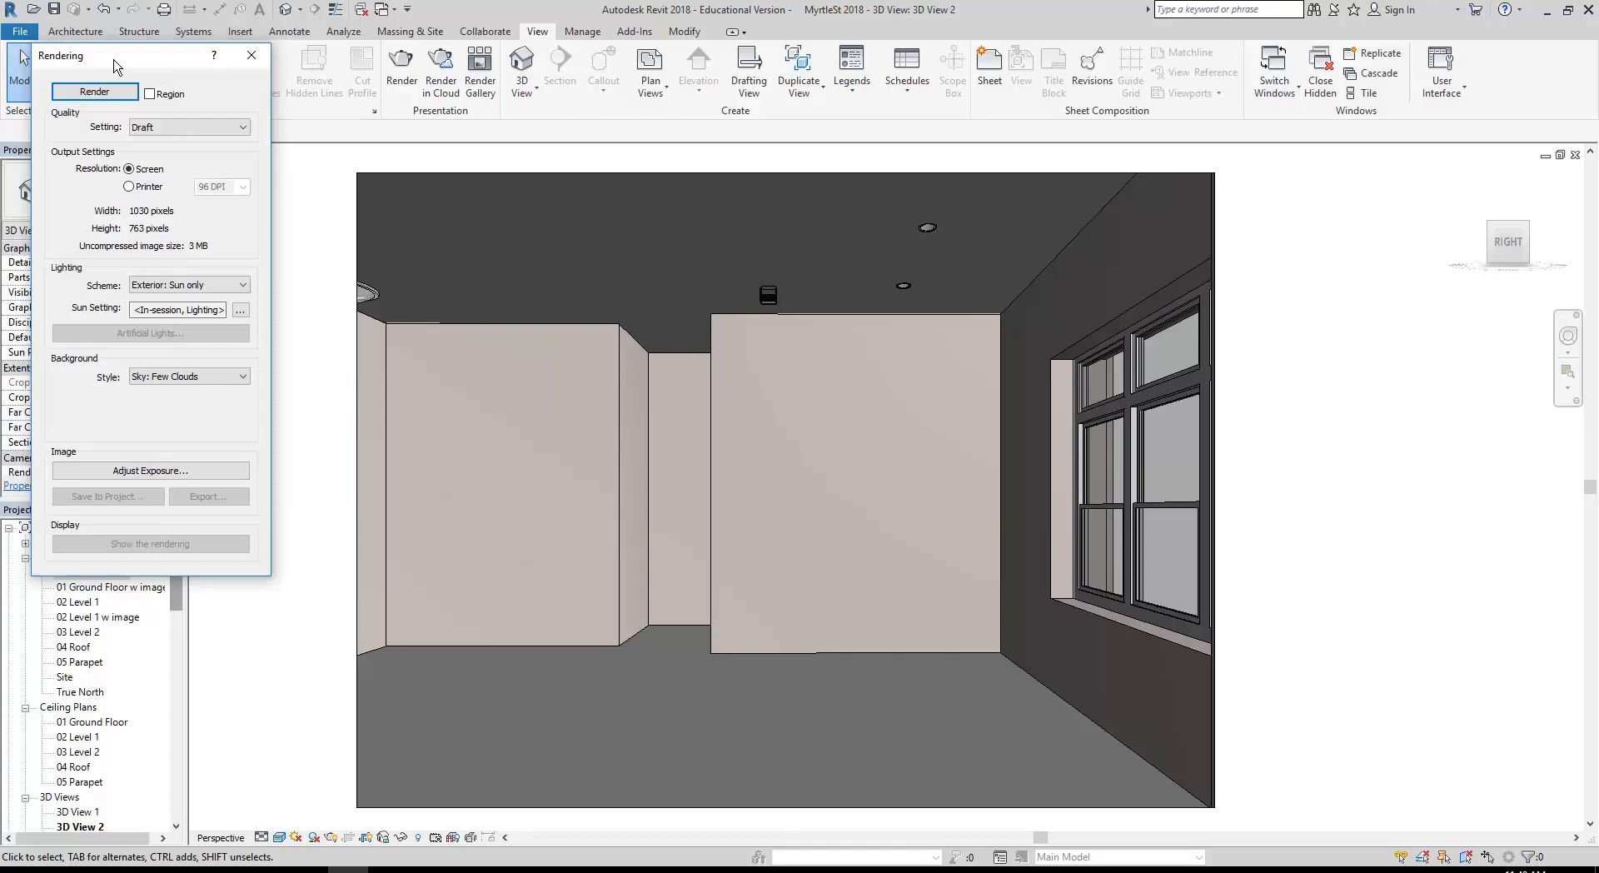
click(204, 288)
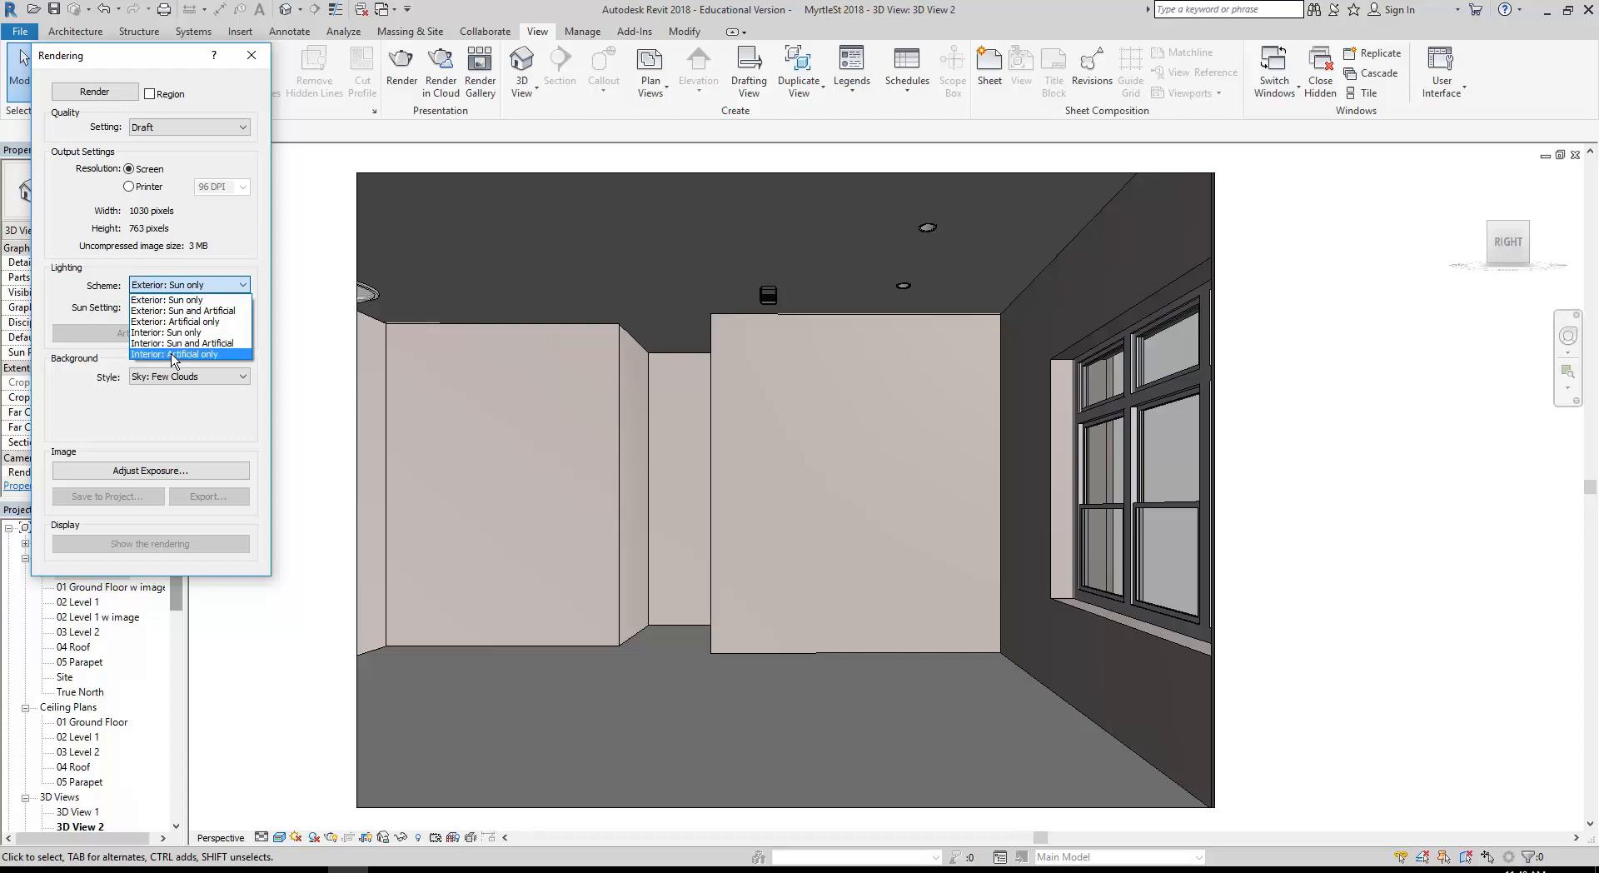
click(174, 354)
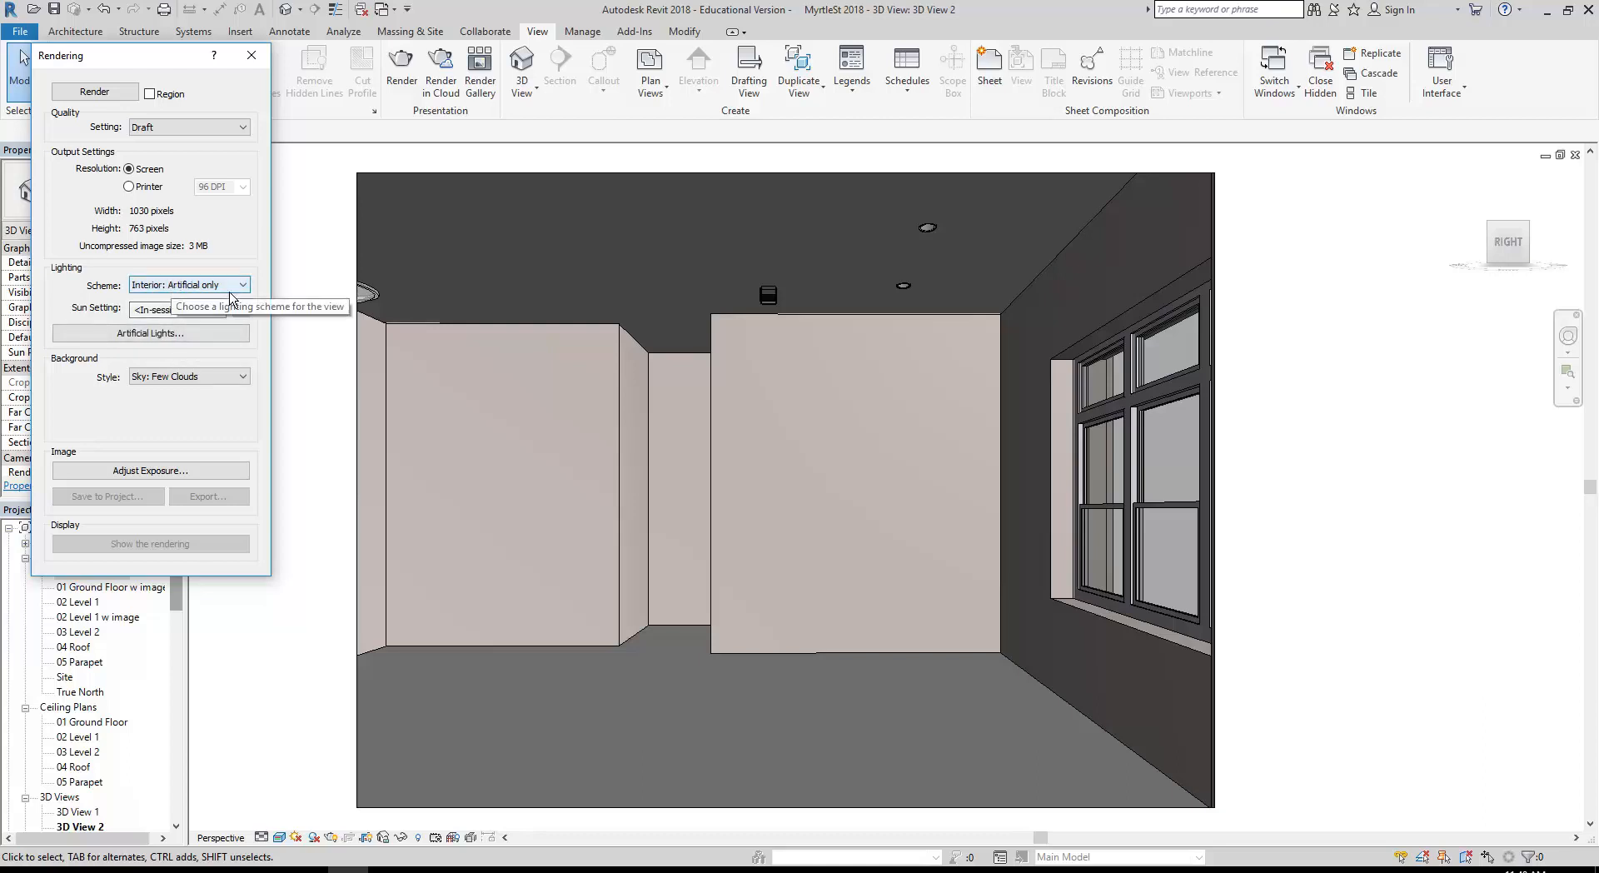
click(83, 90)
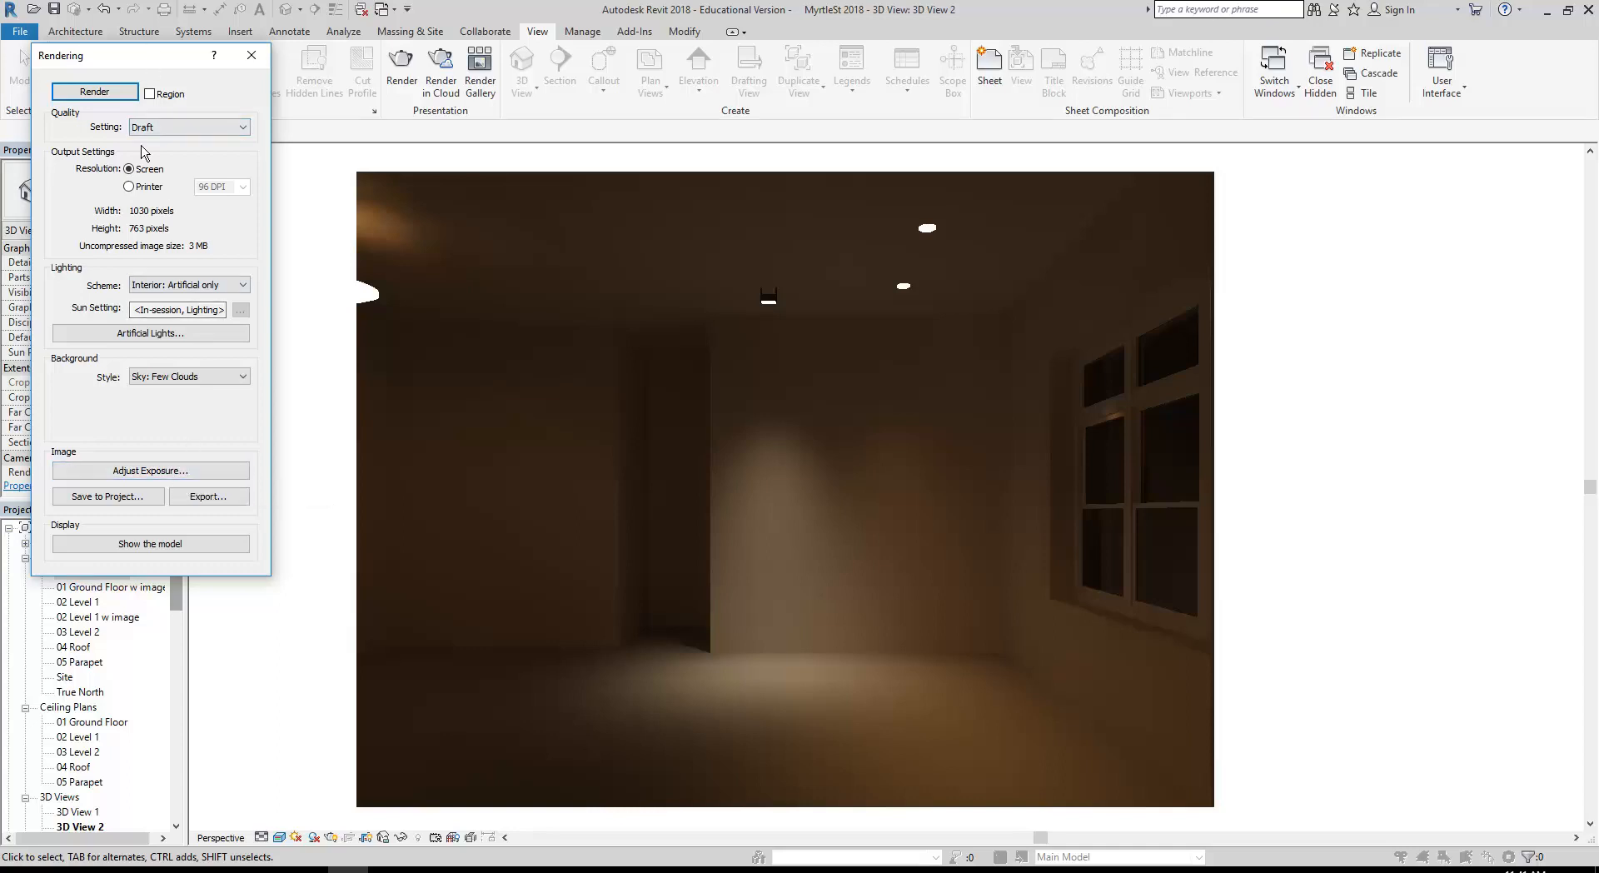
Brighten the rendered image by setting its exposure value to 5.78
click(129, 471)
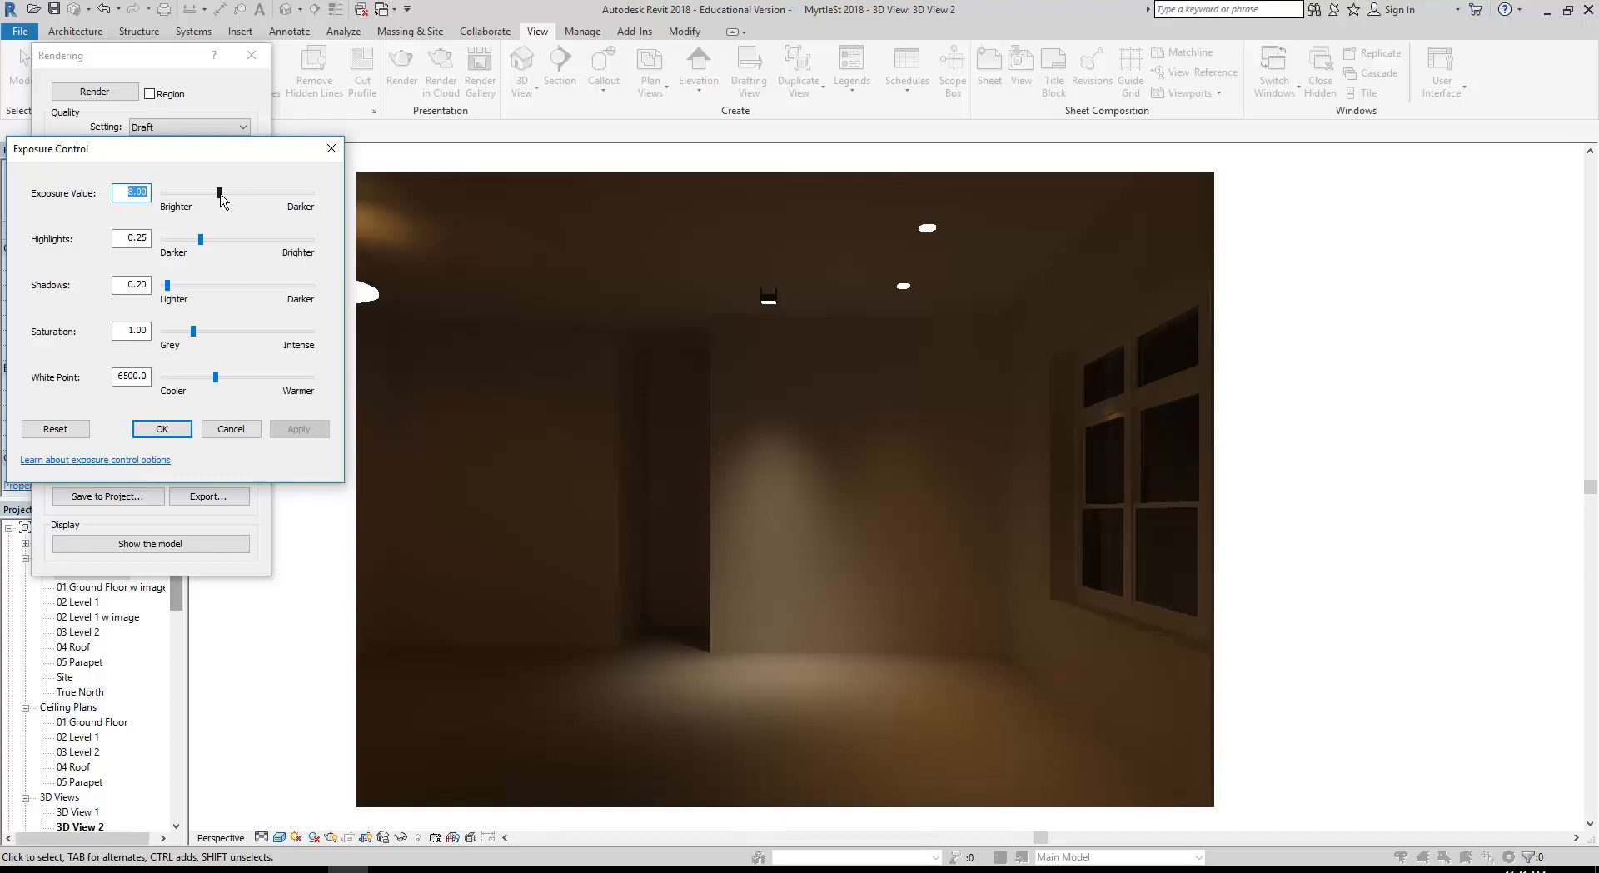
drag(220, 193, 210, 193)
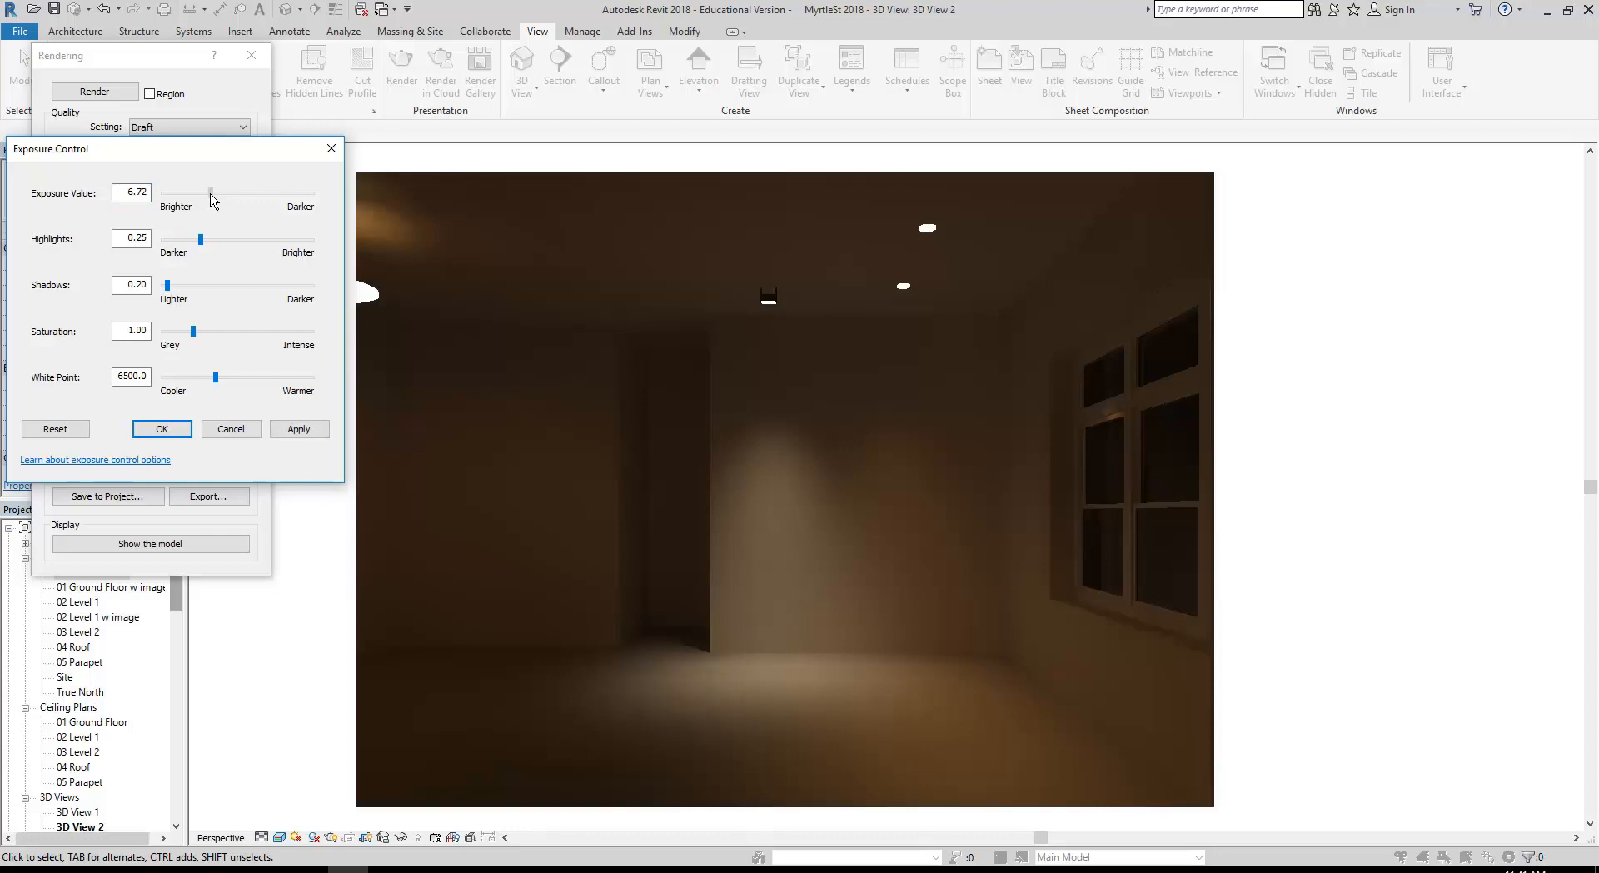
click(297, 430)
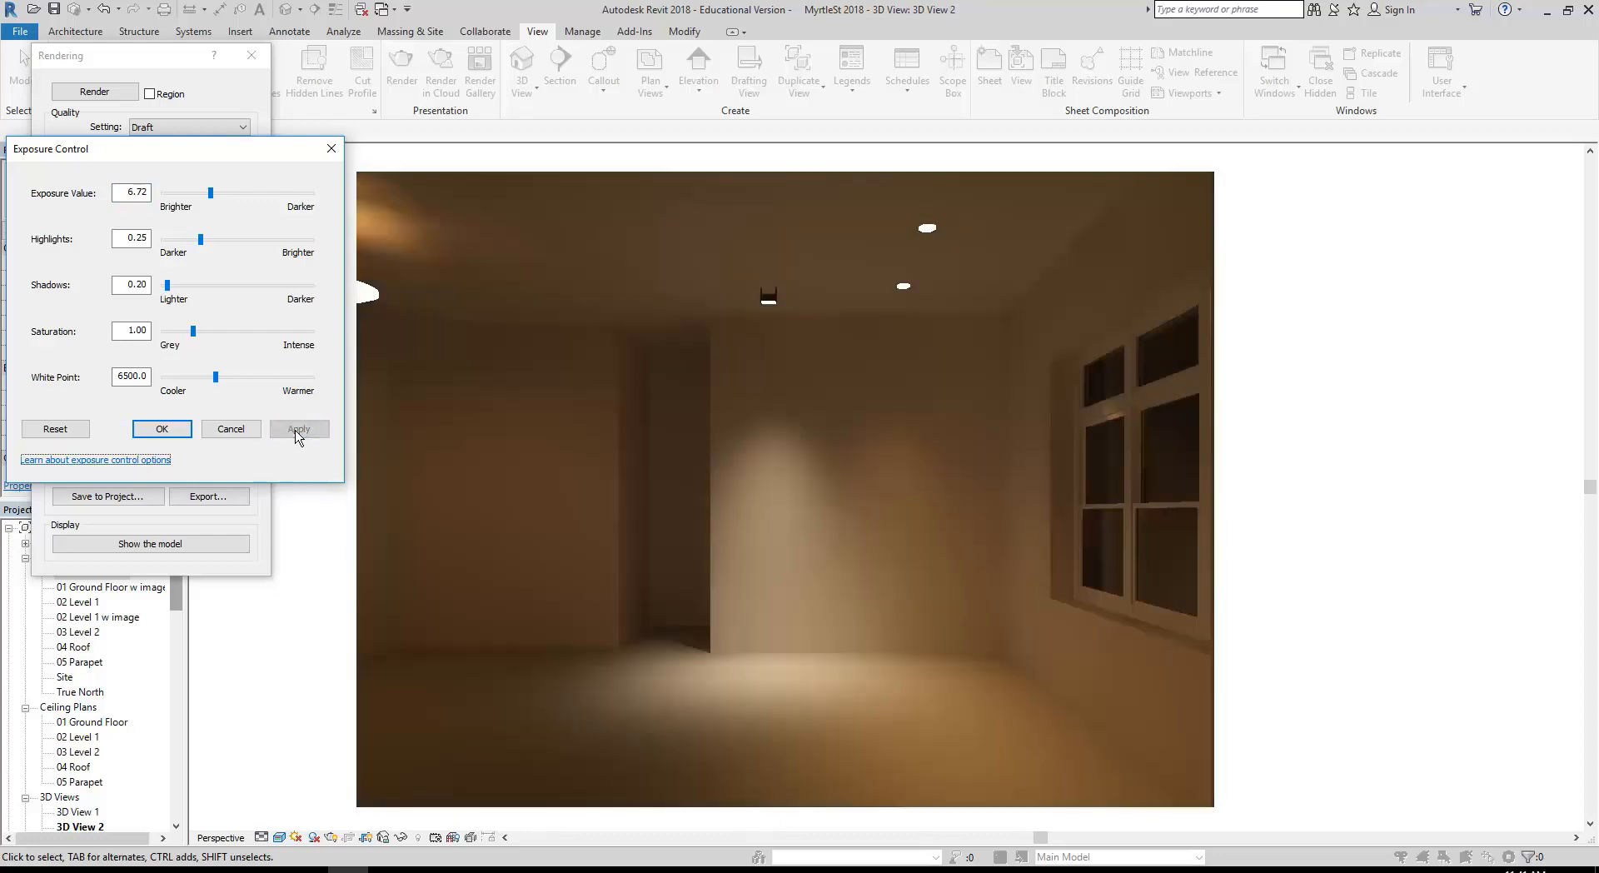
click(211, 193)
drag(211, 194, 204, 194)
click(287, 430)
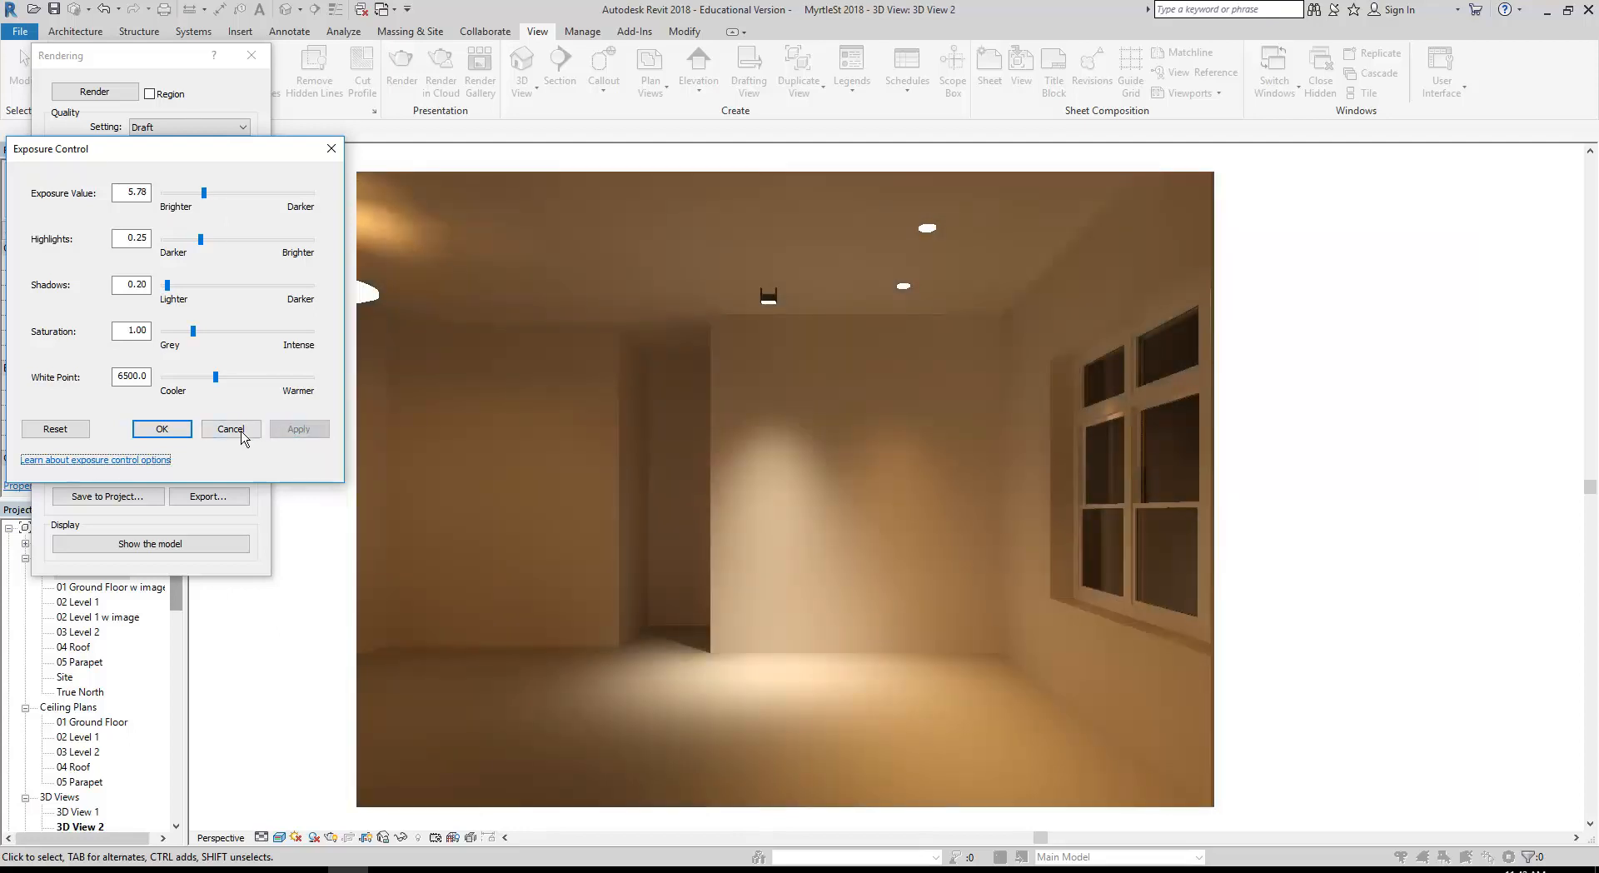
click(163, 429)
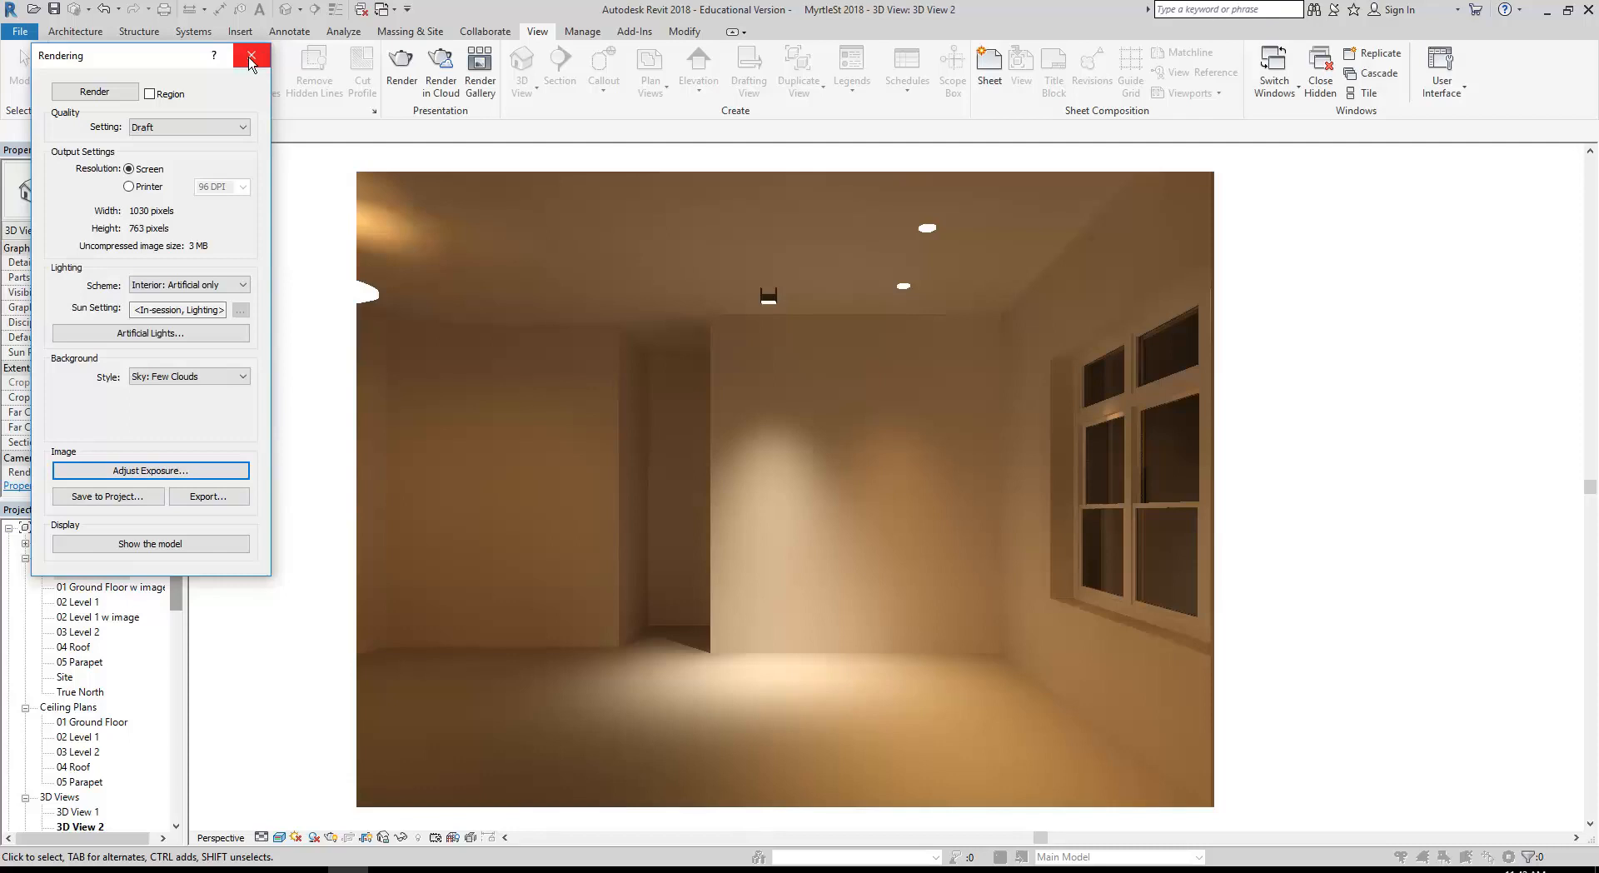
Save the rendered image to the project as 3D View 2_1 and export it to the Documents folder as a PNG named 3D View 2
click(104, 504)
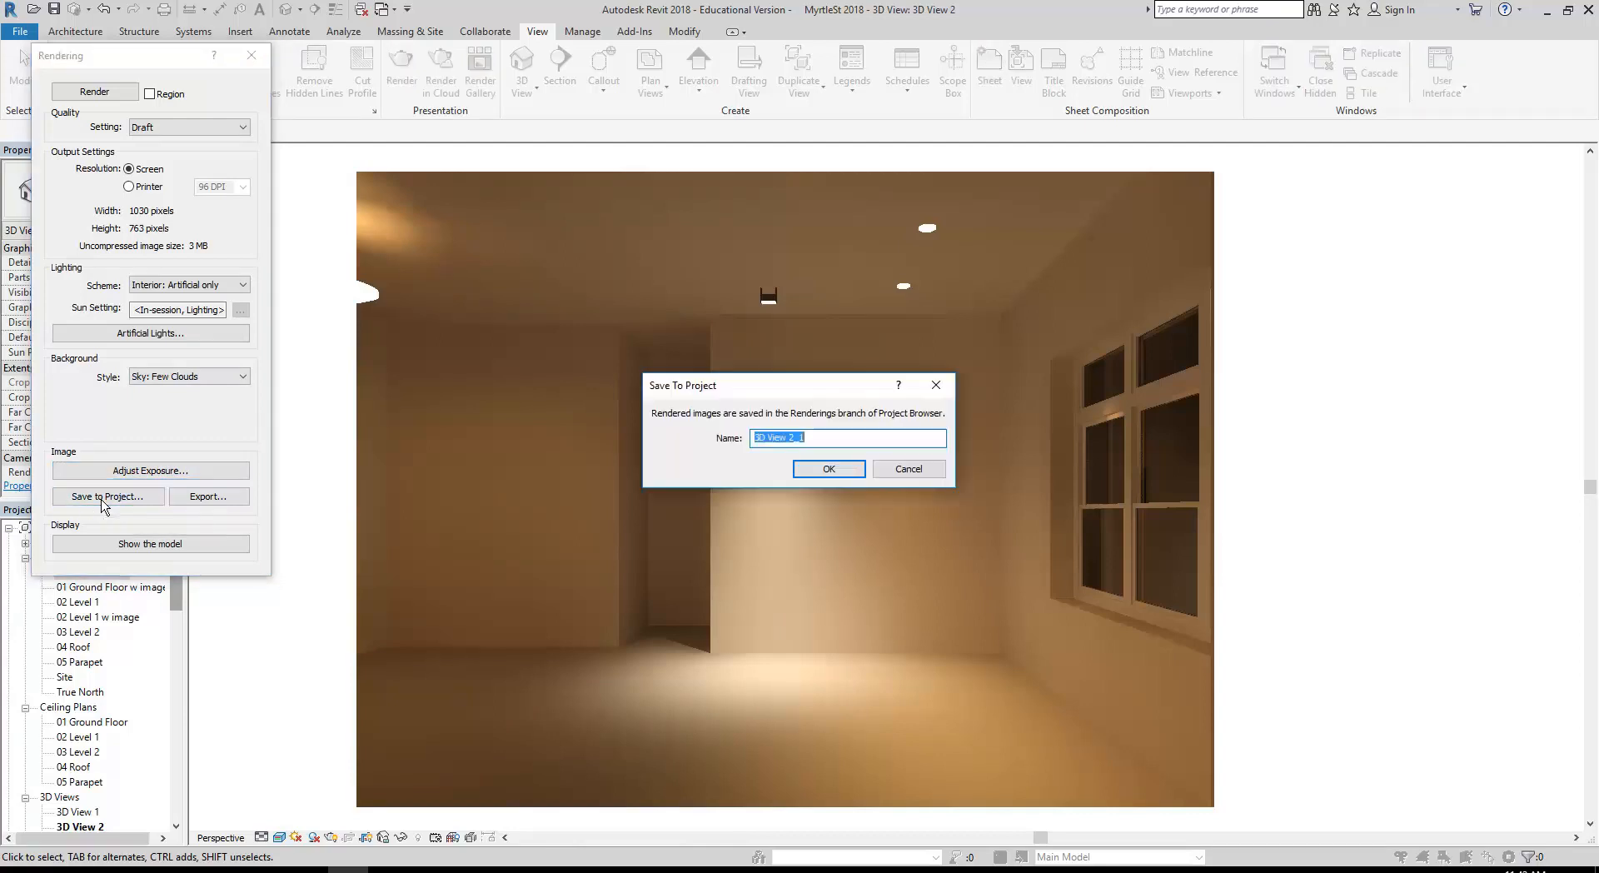
click(829, 469)
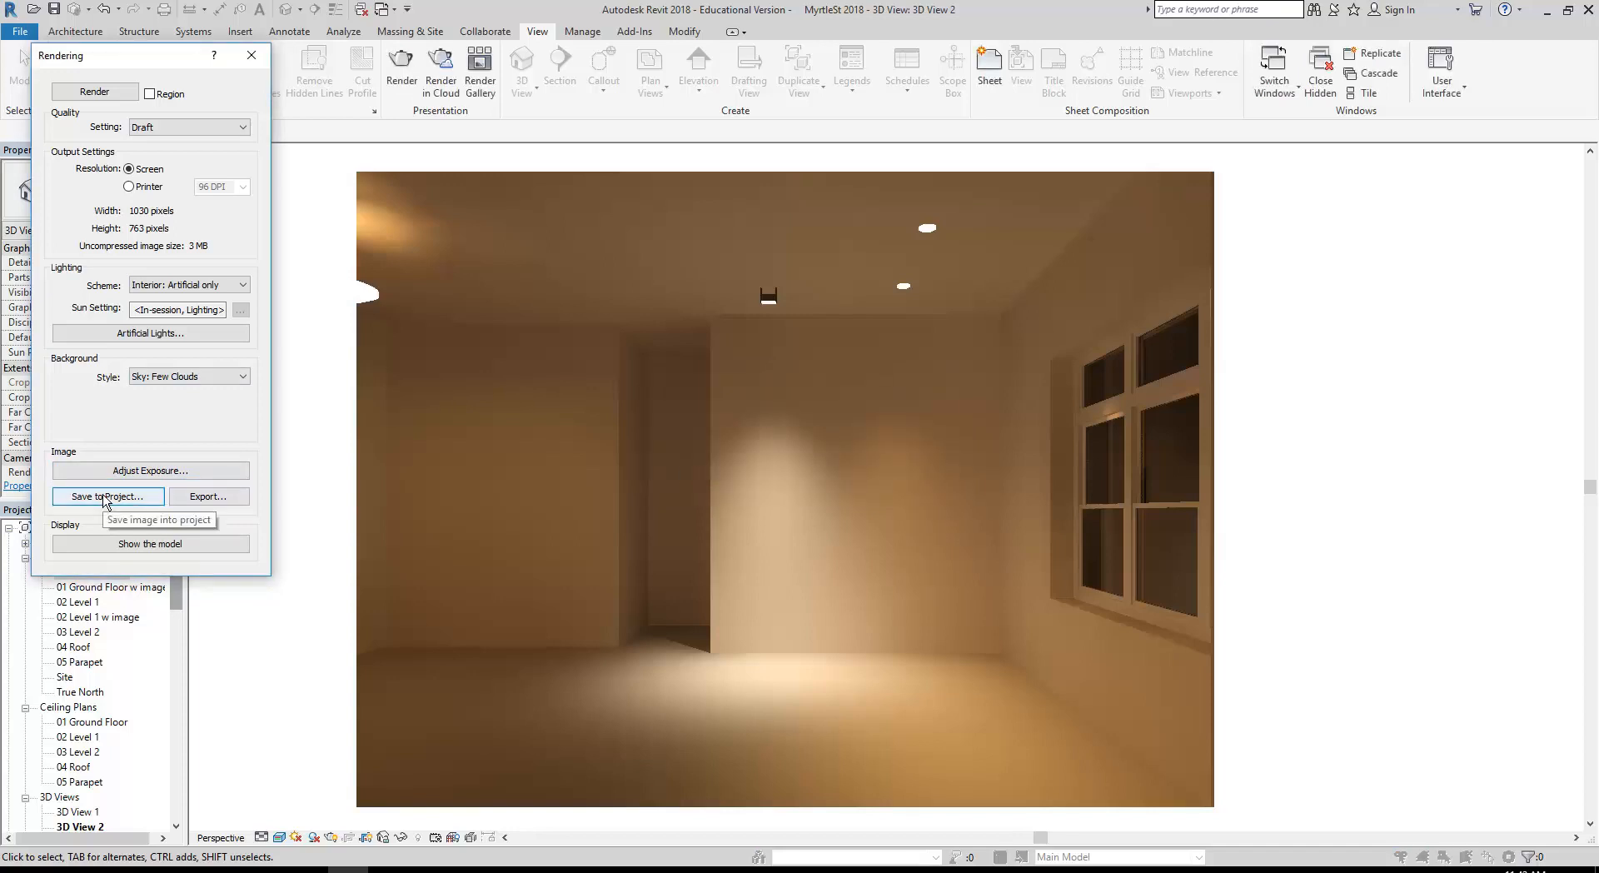
click(214, 497)
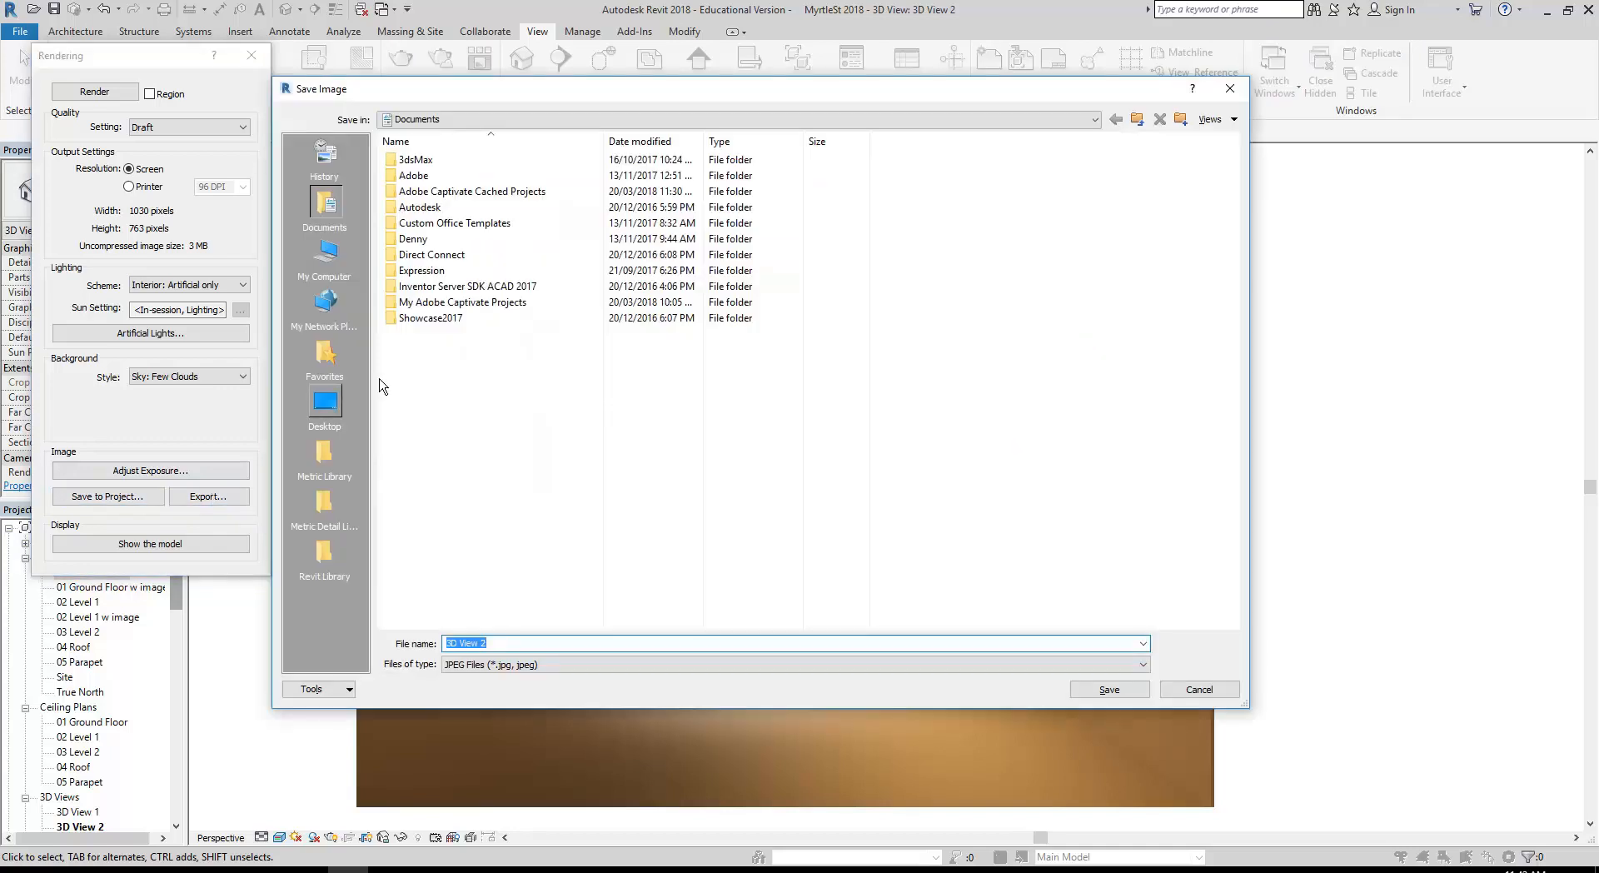
click(556, 665)
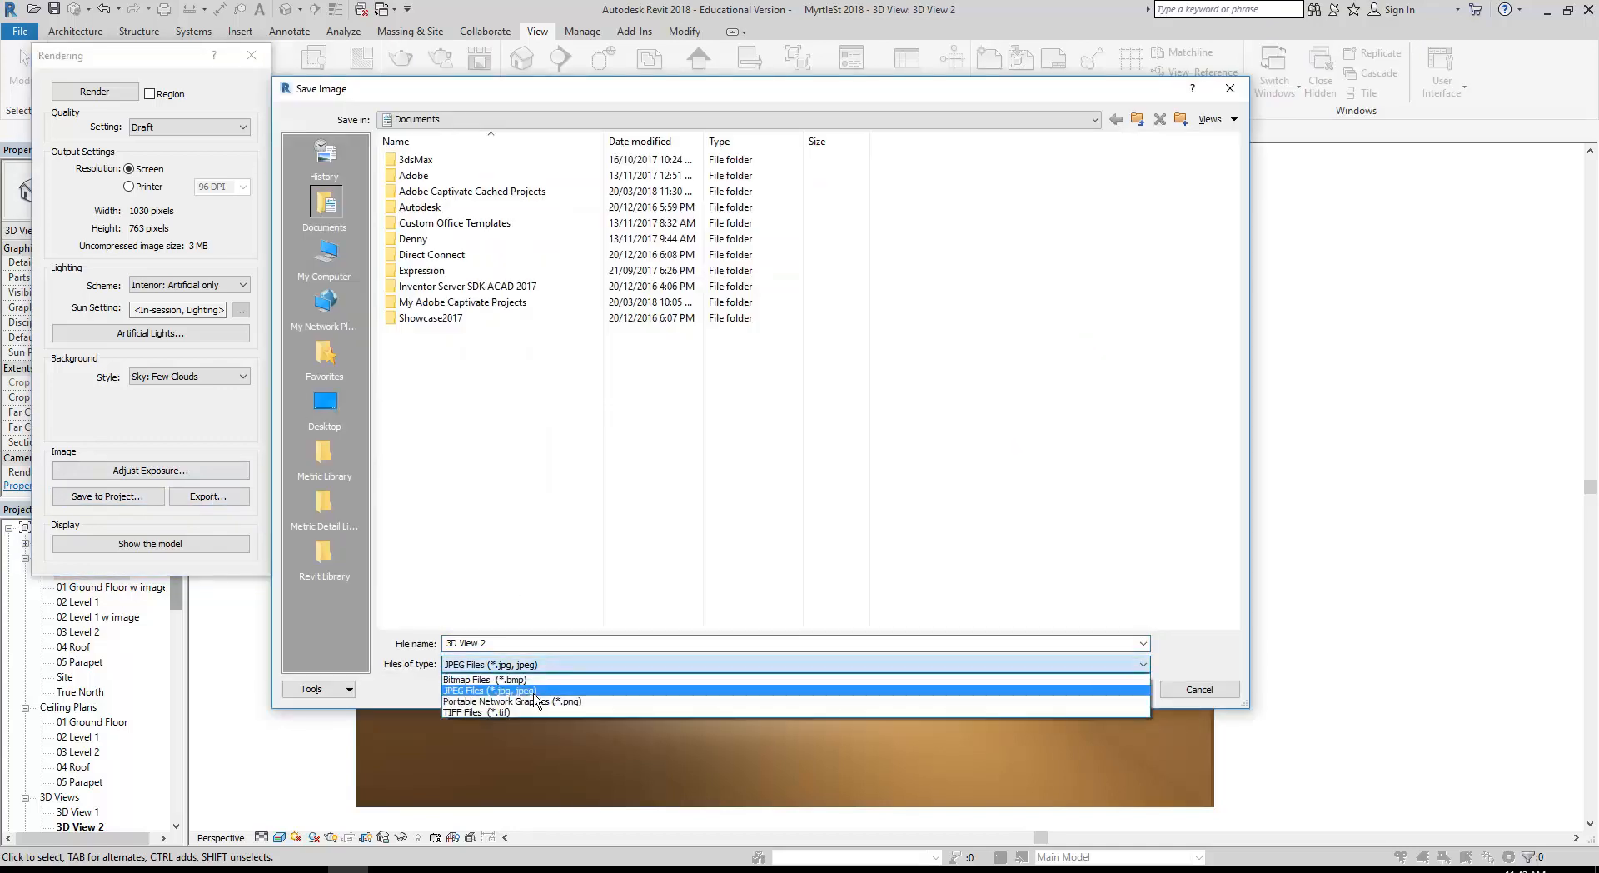
click(534, 702)
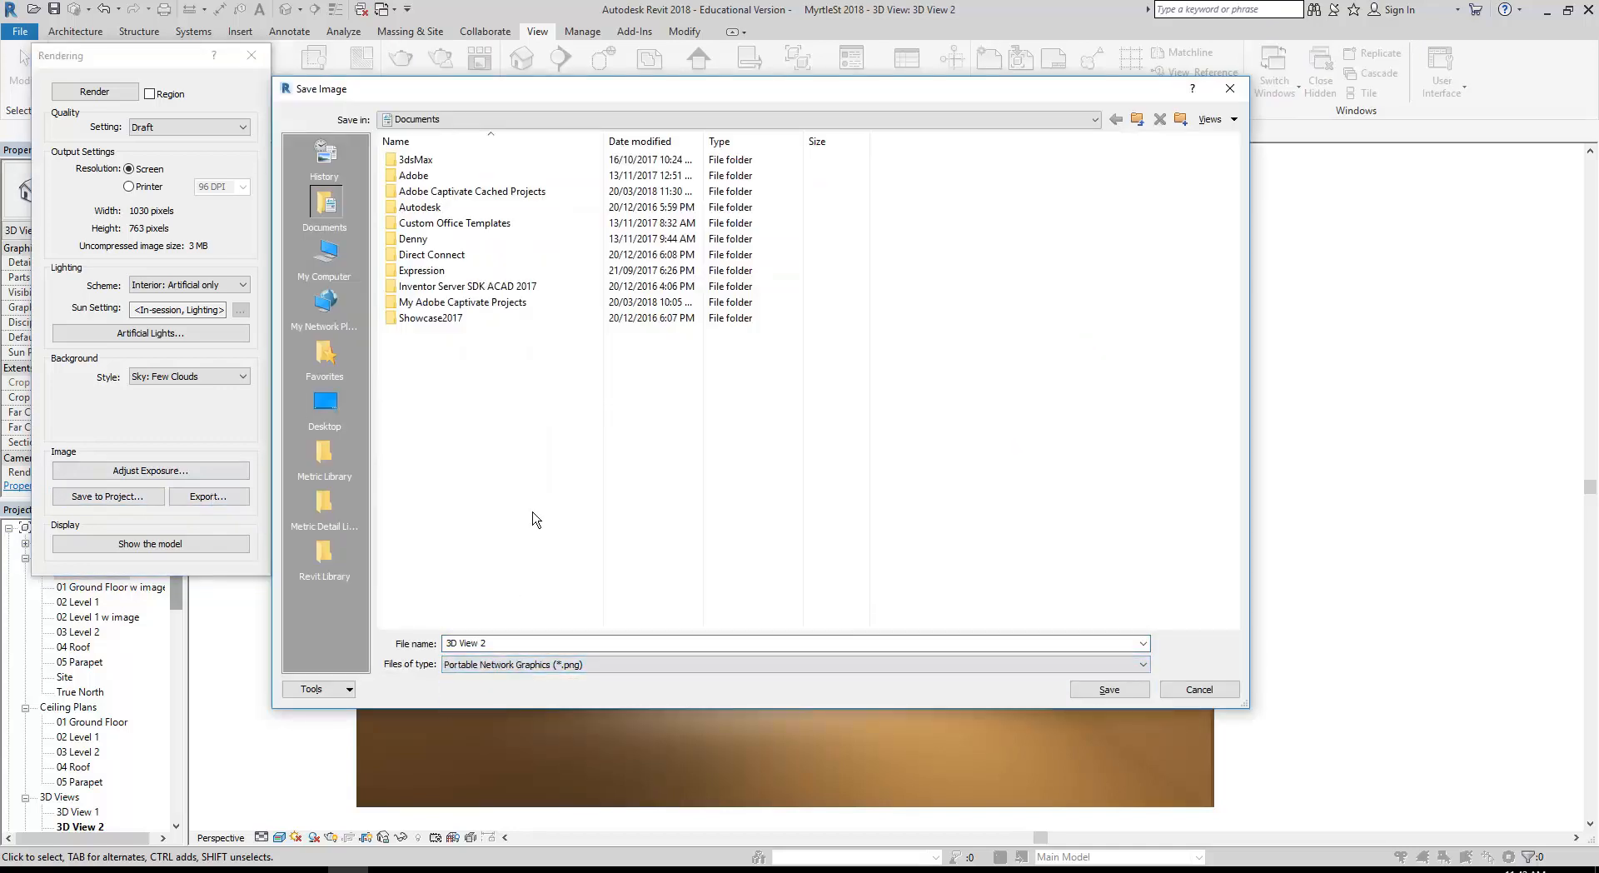
click(523, 121)
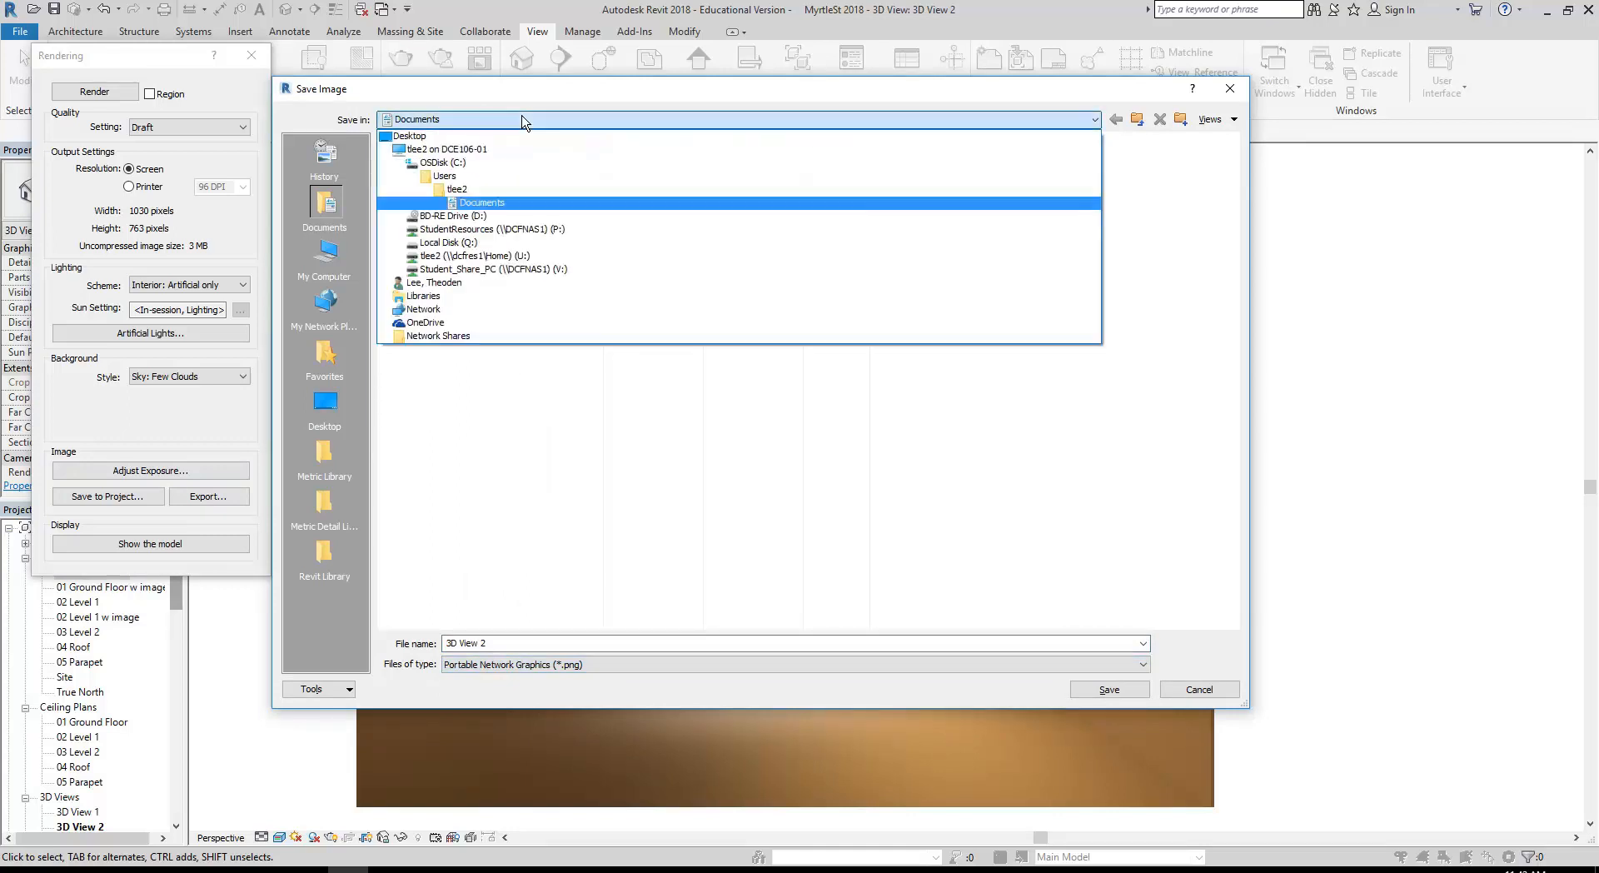
click(508, 258)
click(450, 119)
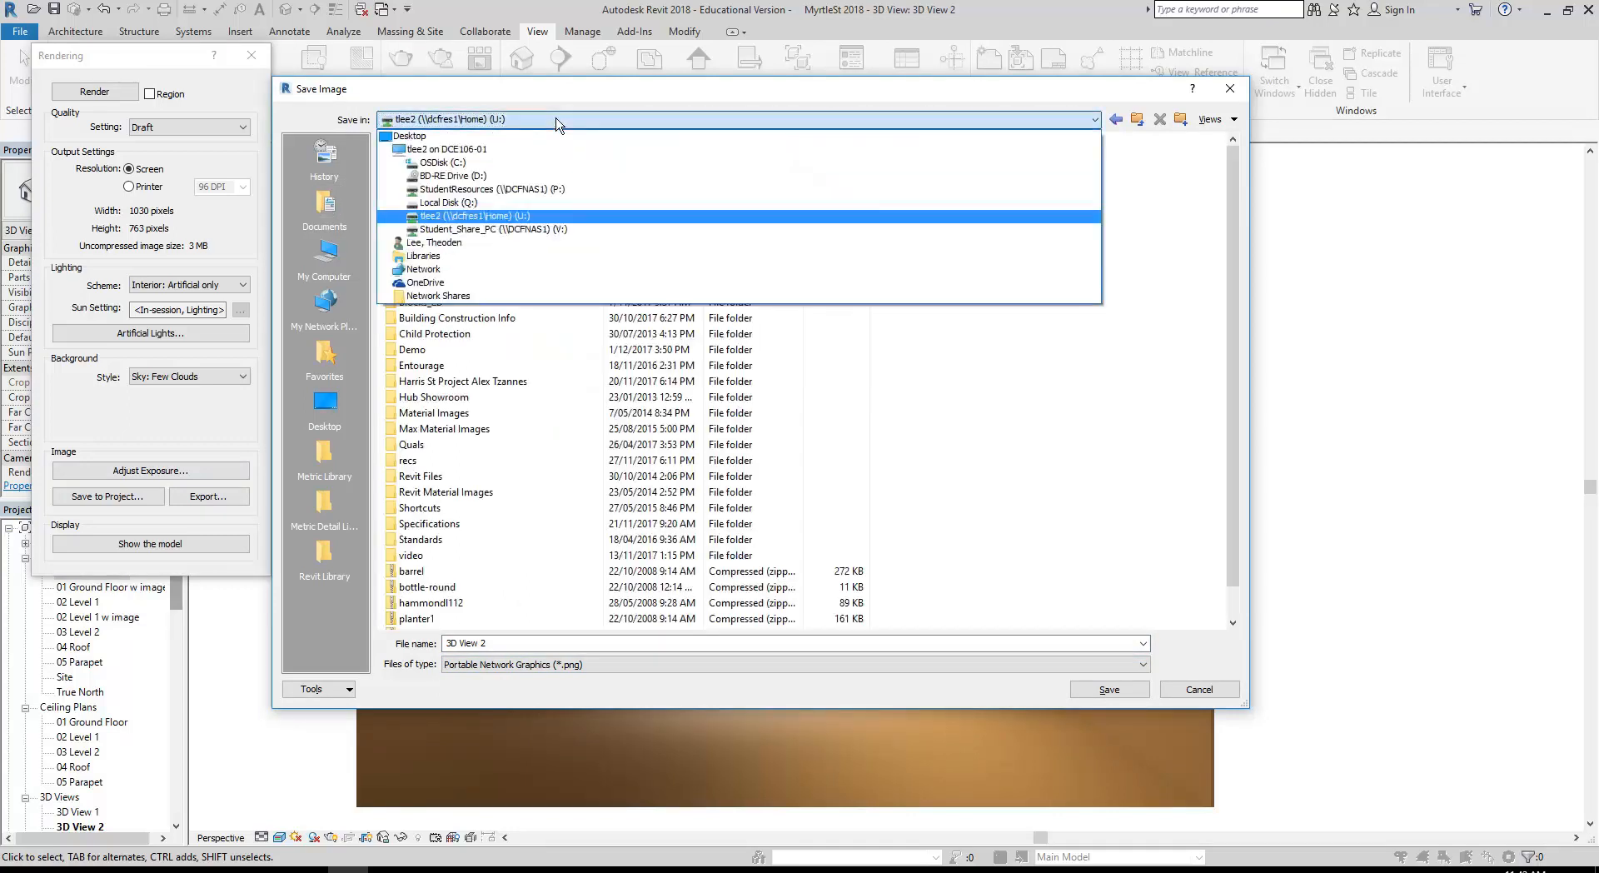
click(463, 125)
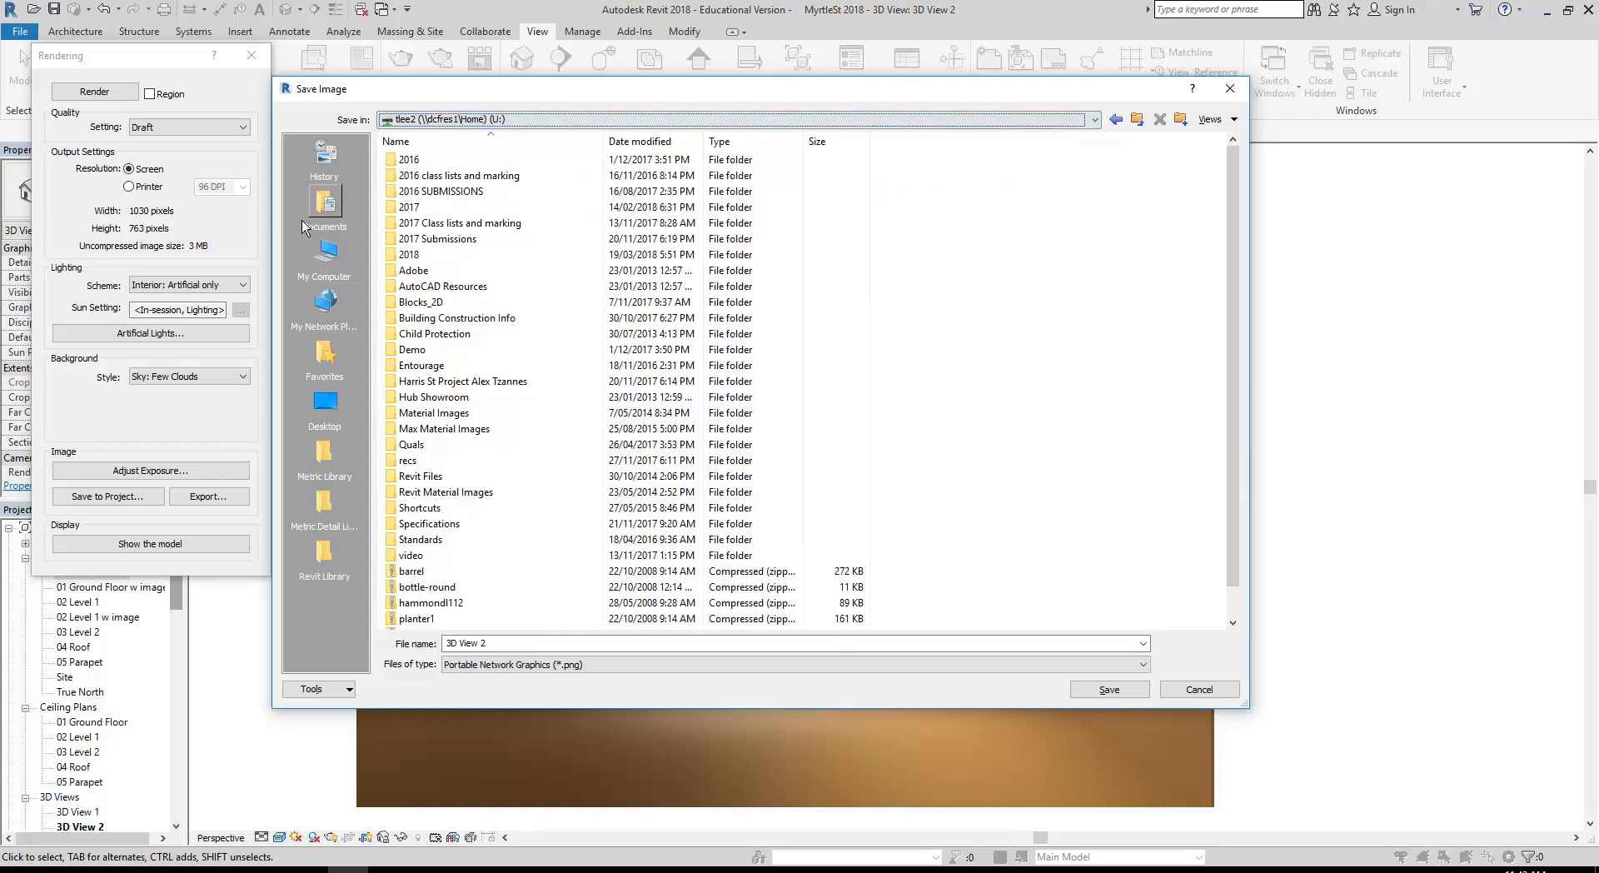
click(324, 206)
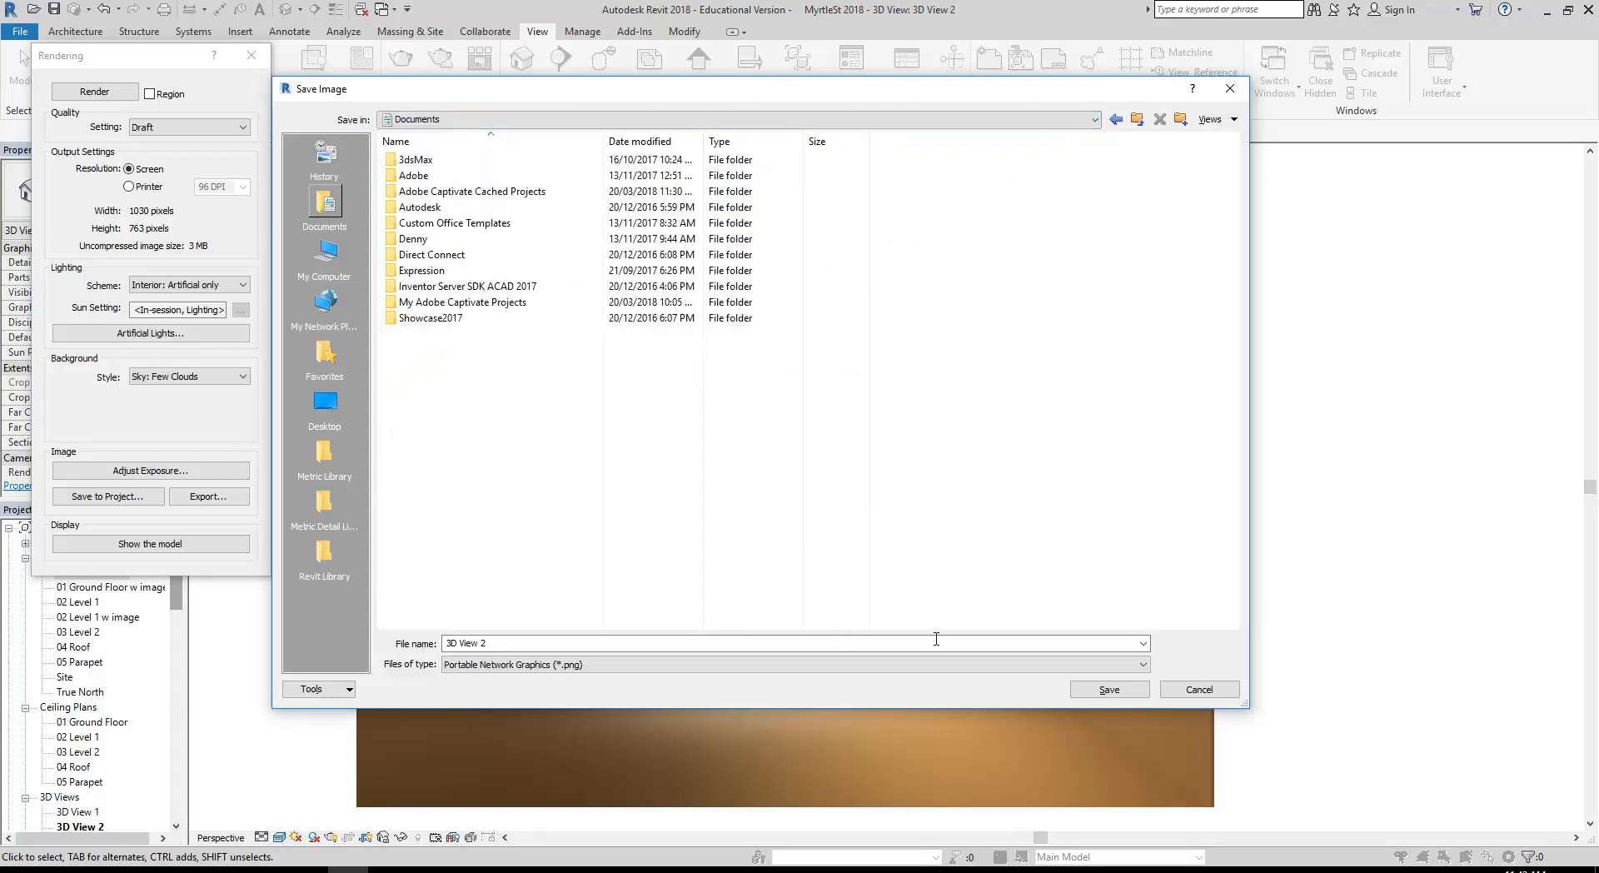
click(1105, 690)
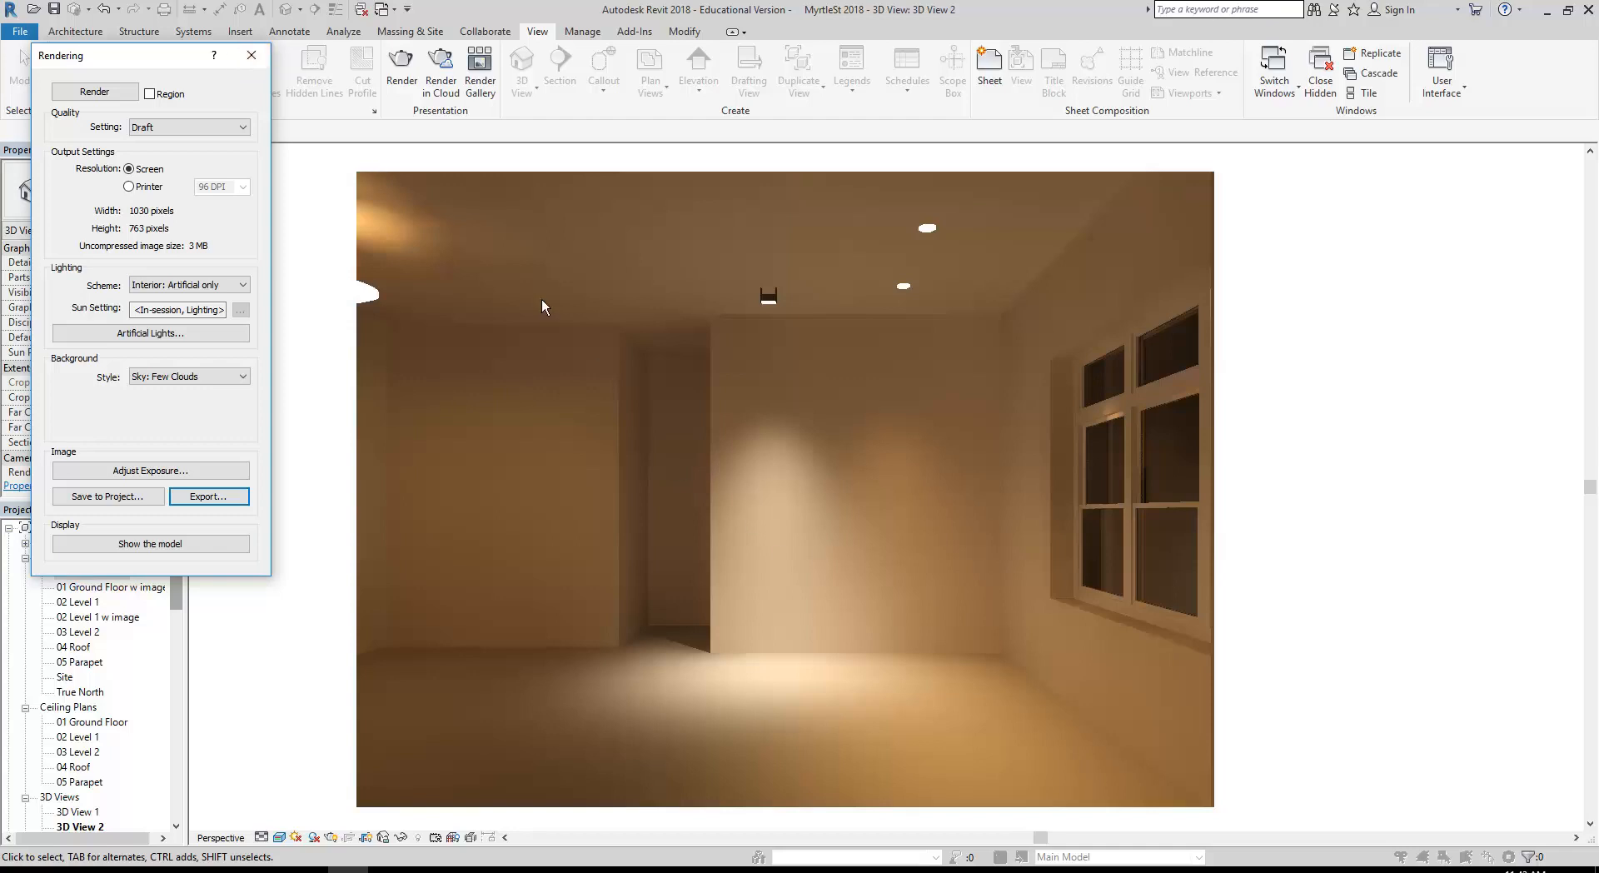
click(251, 56)
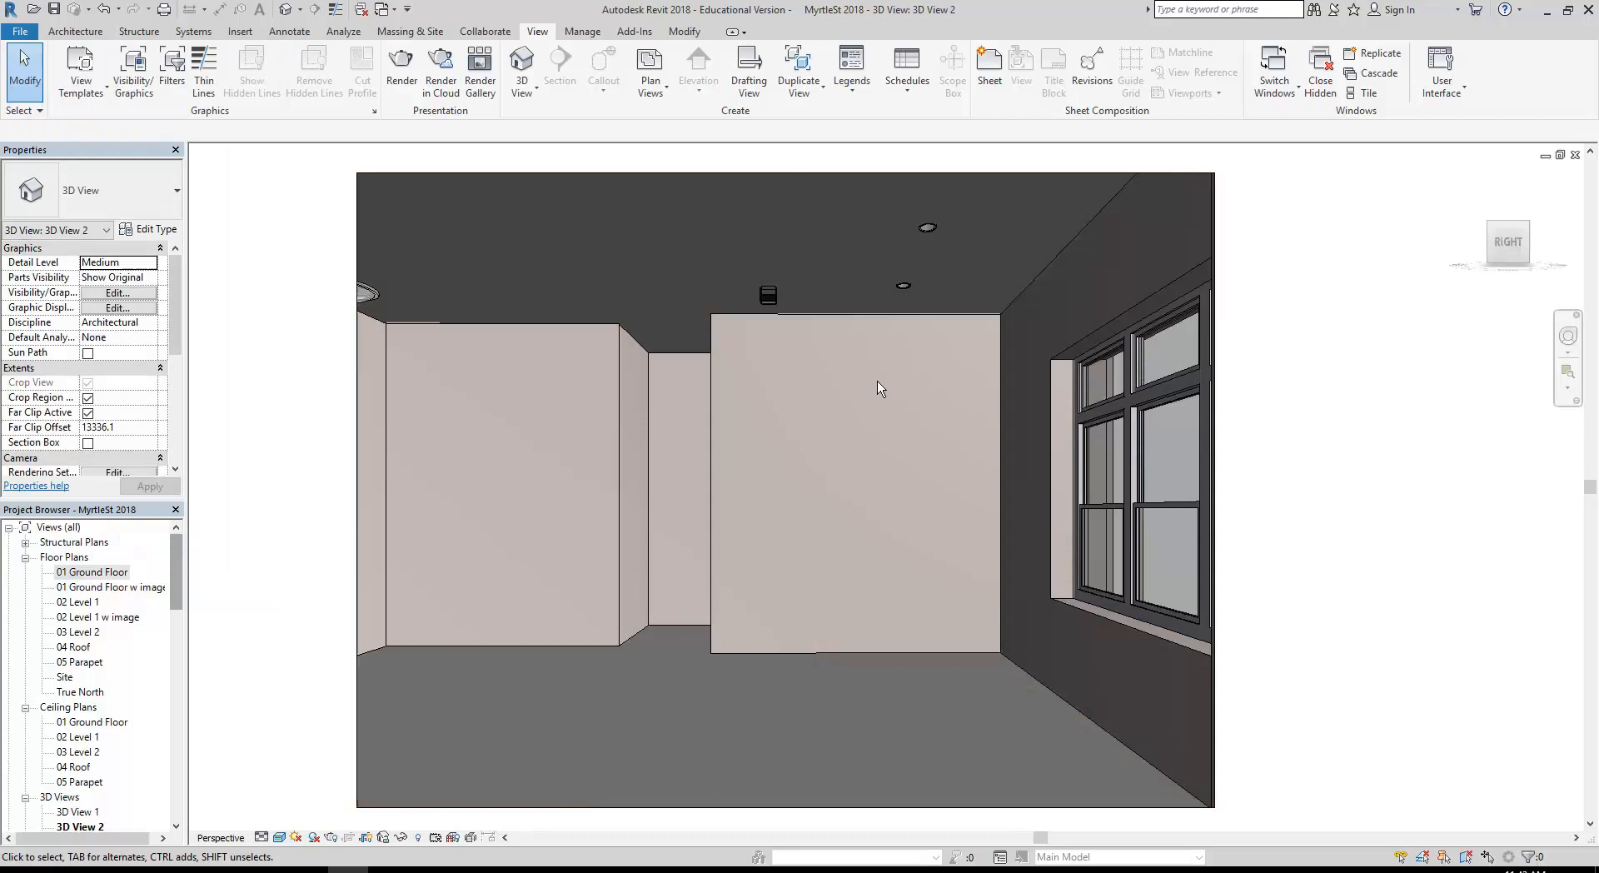
Open the Initial Intensity settings of the 152mm Incandescent - 120V recessed can downlight type and examine its wattage and efficacy
click(903, 285)
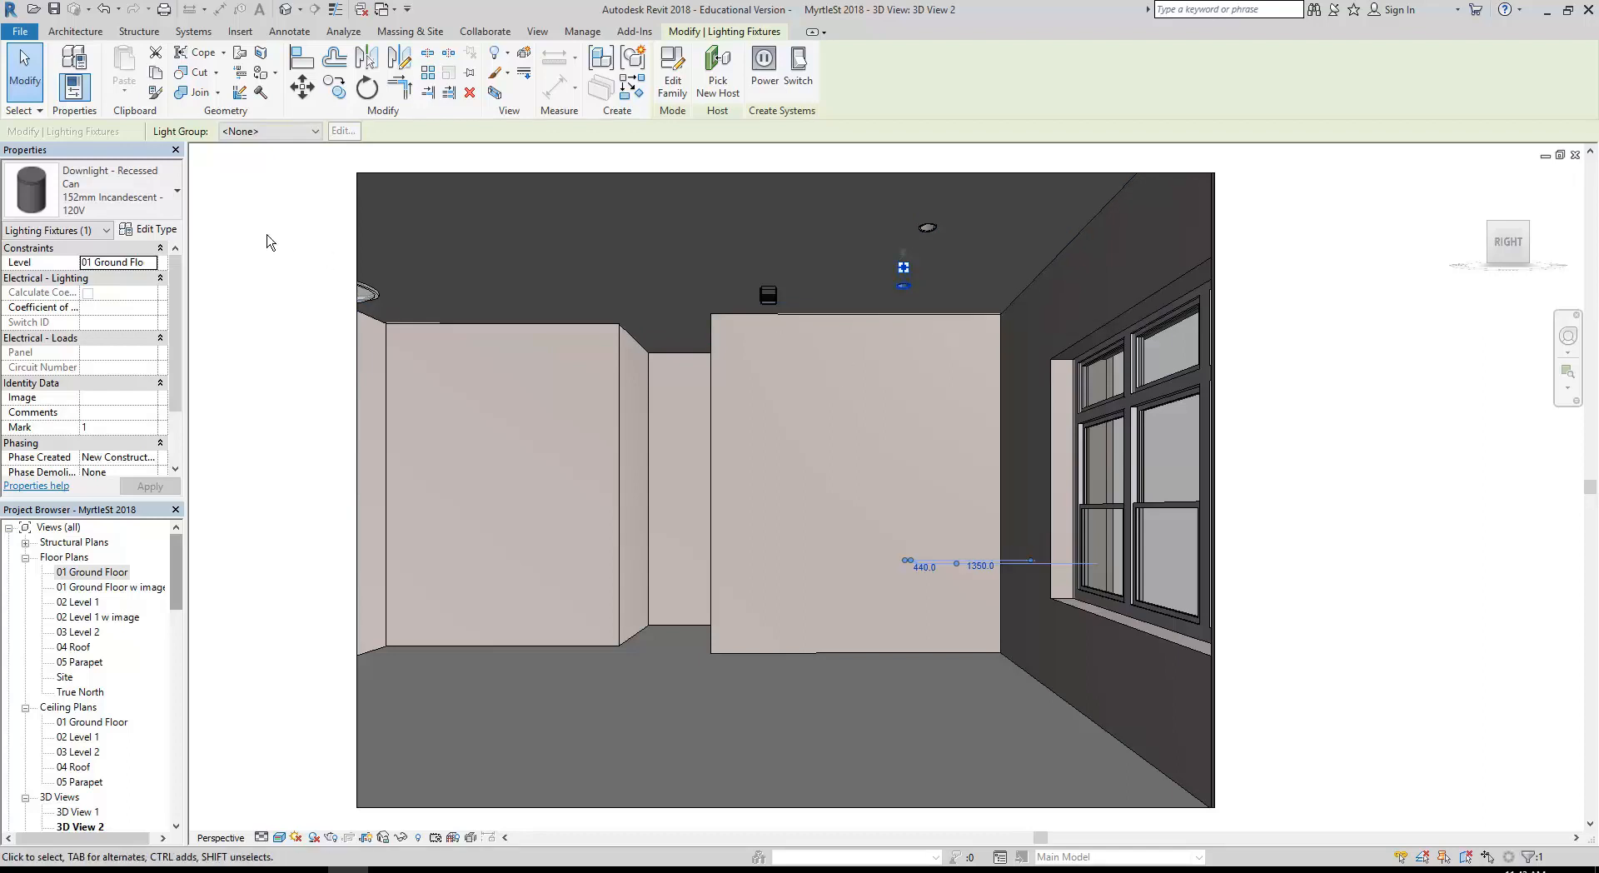
click(146, 234)
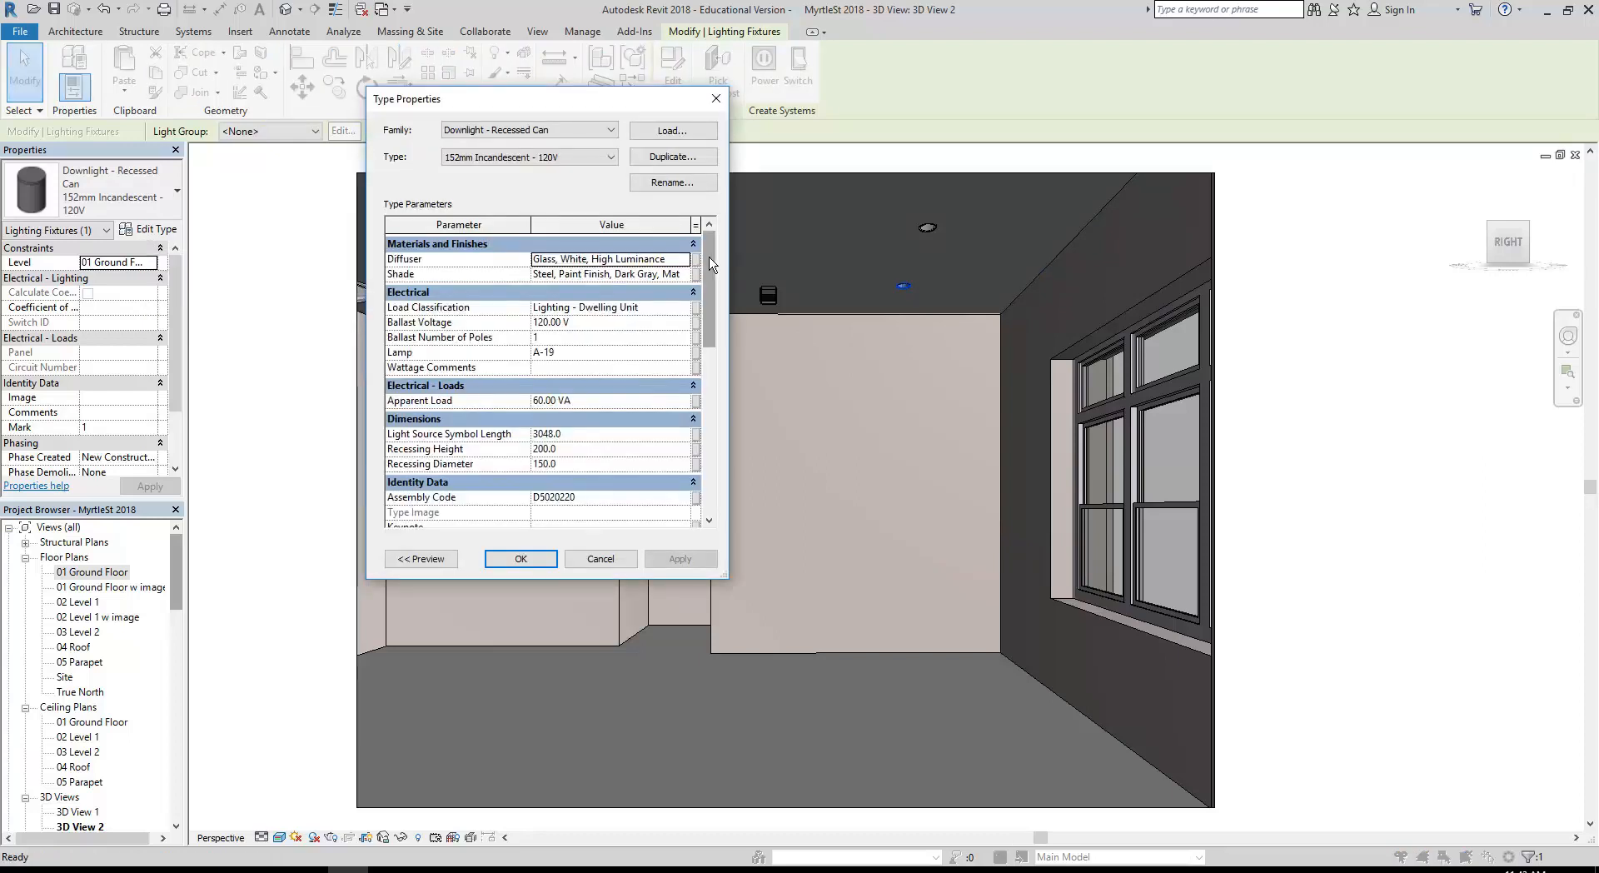
drag(712, 265, 708, 448)
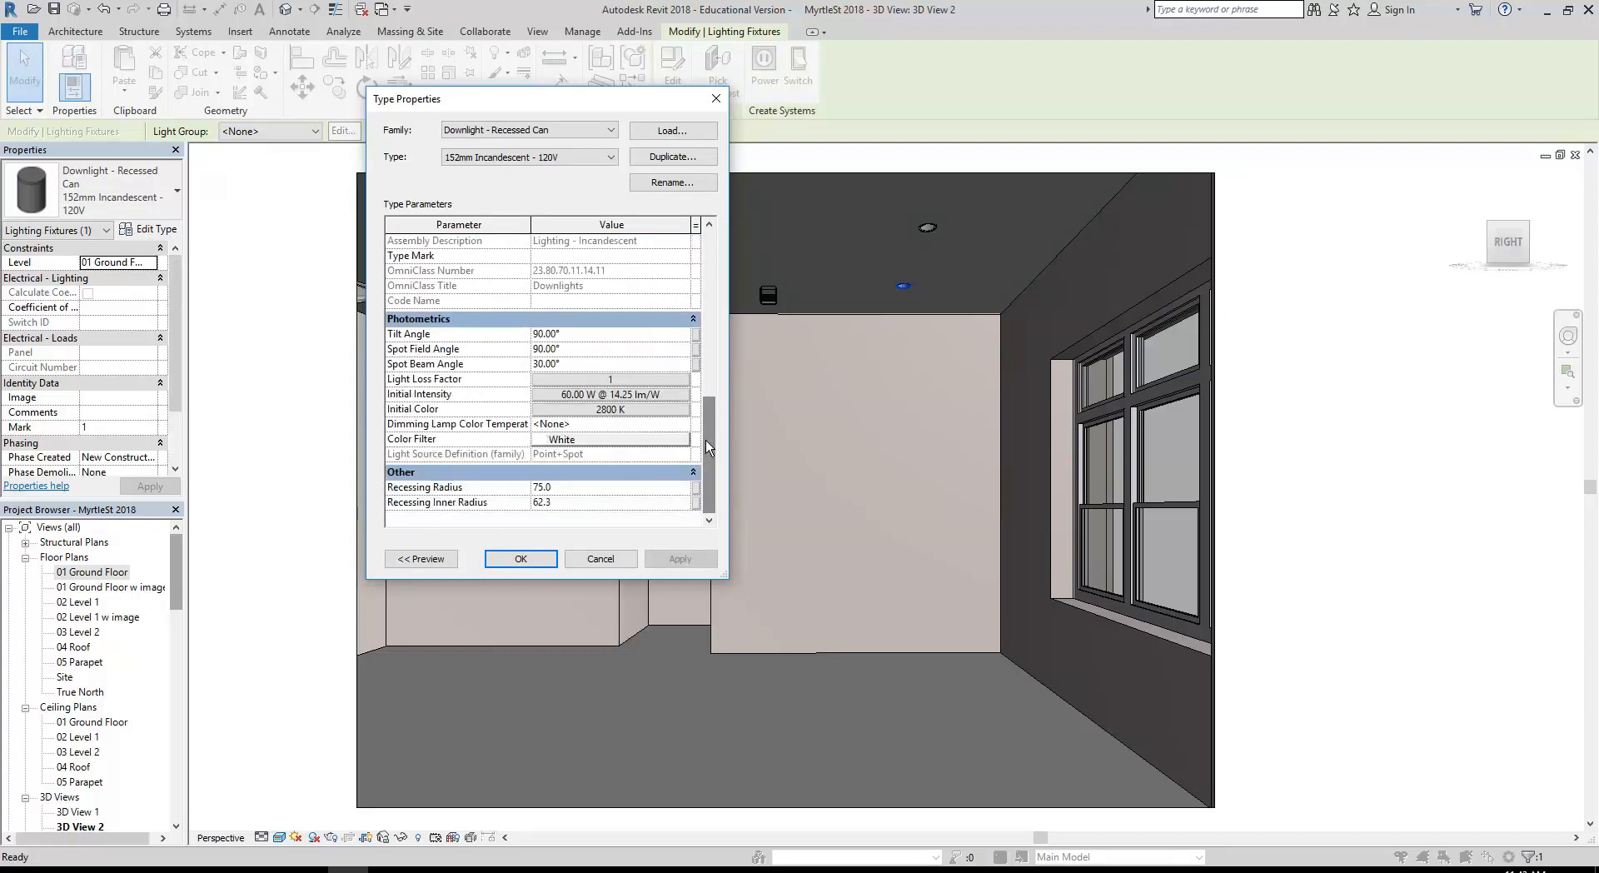
click(592, 395)
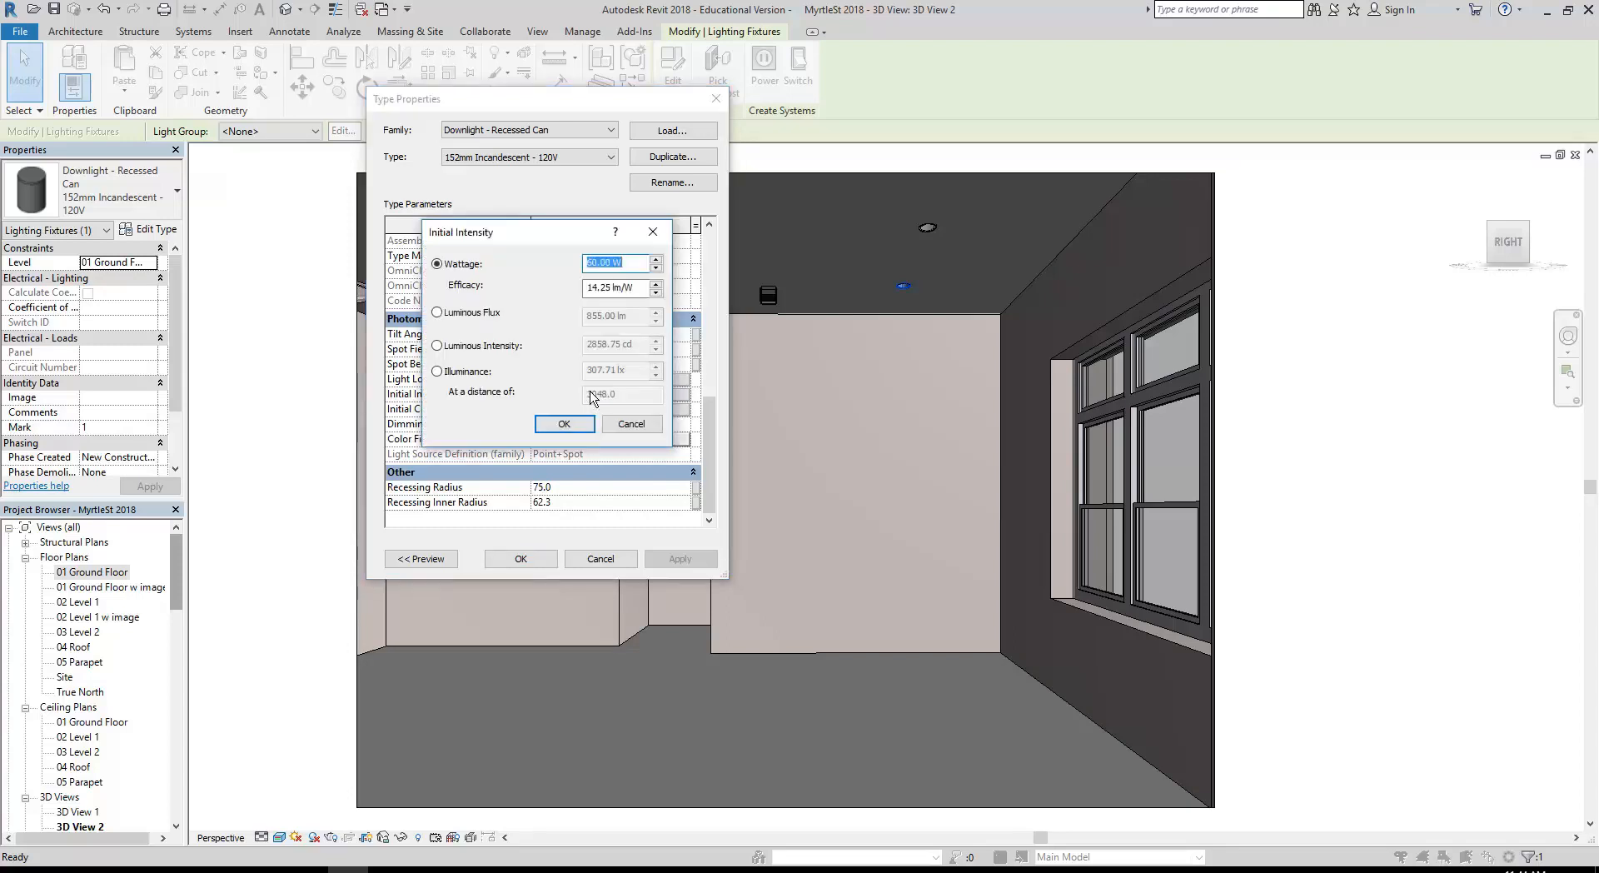
click(636, 267)
click(638, 290)
Compare the Luminous Flux and Luminous Intensity methods for defining the downlight's initial intensity
click(438, 312)
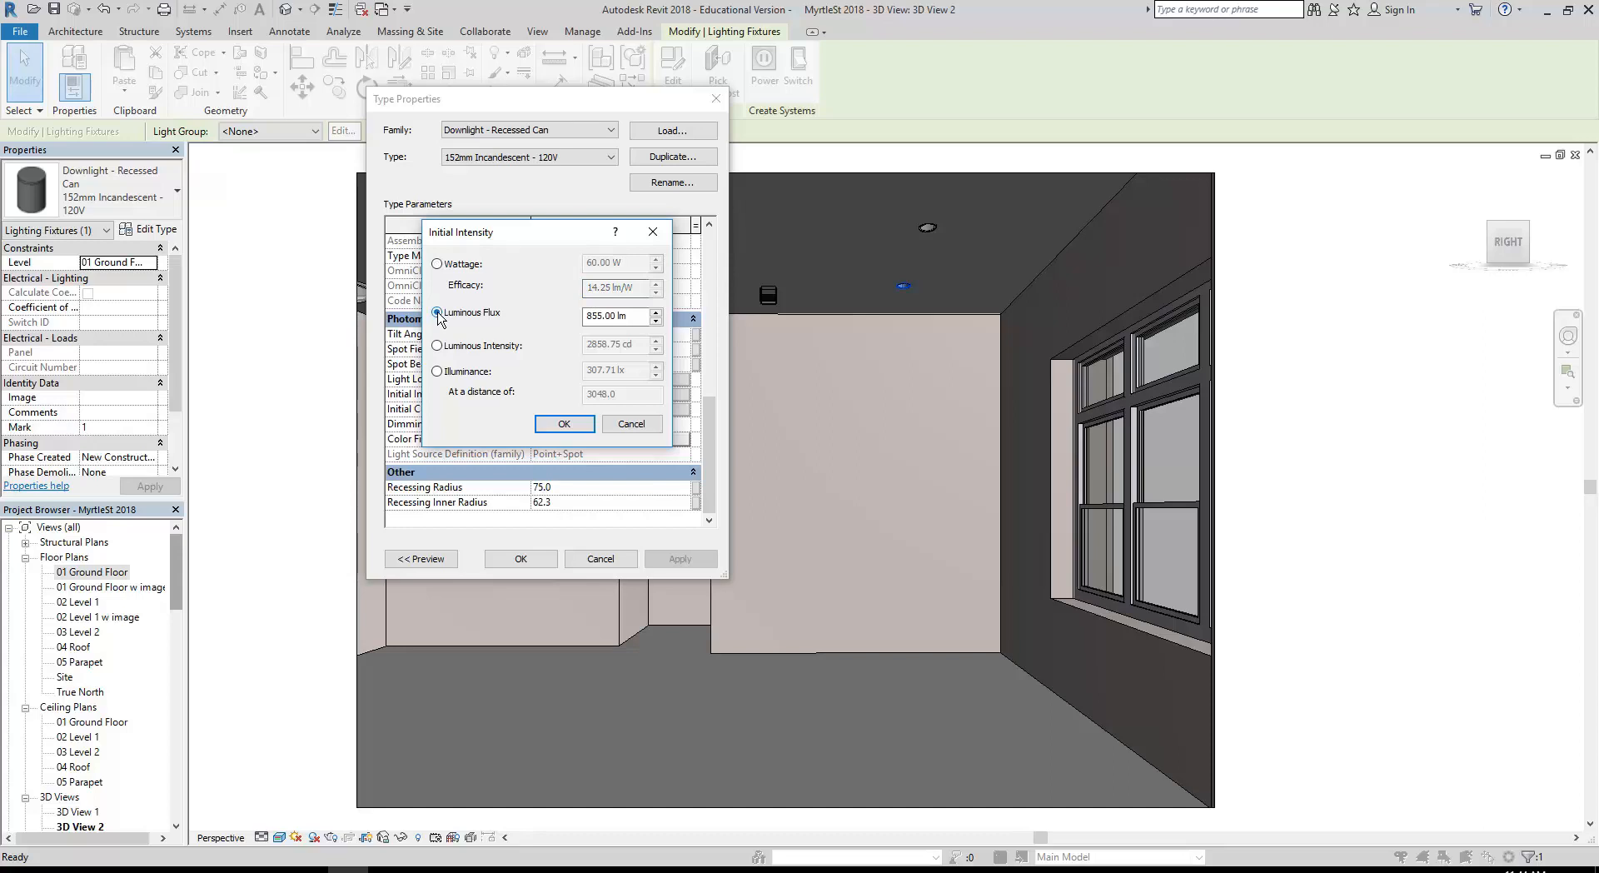
click(628, 317)
drag(637, 315, 584, 315)
click(634, 319)
click(442, 350)
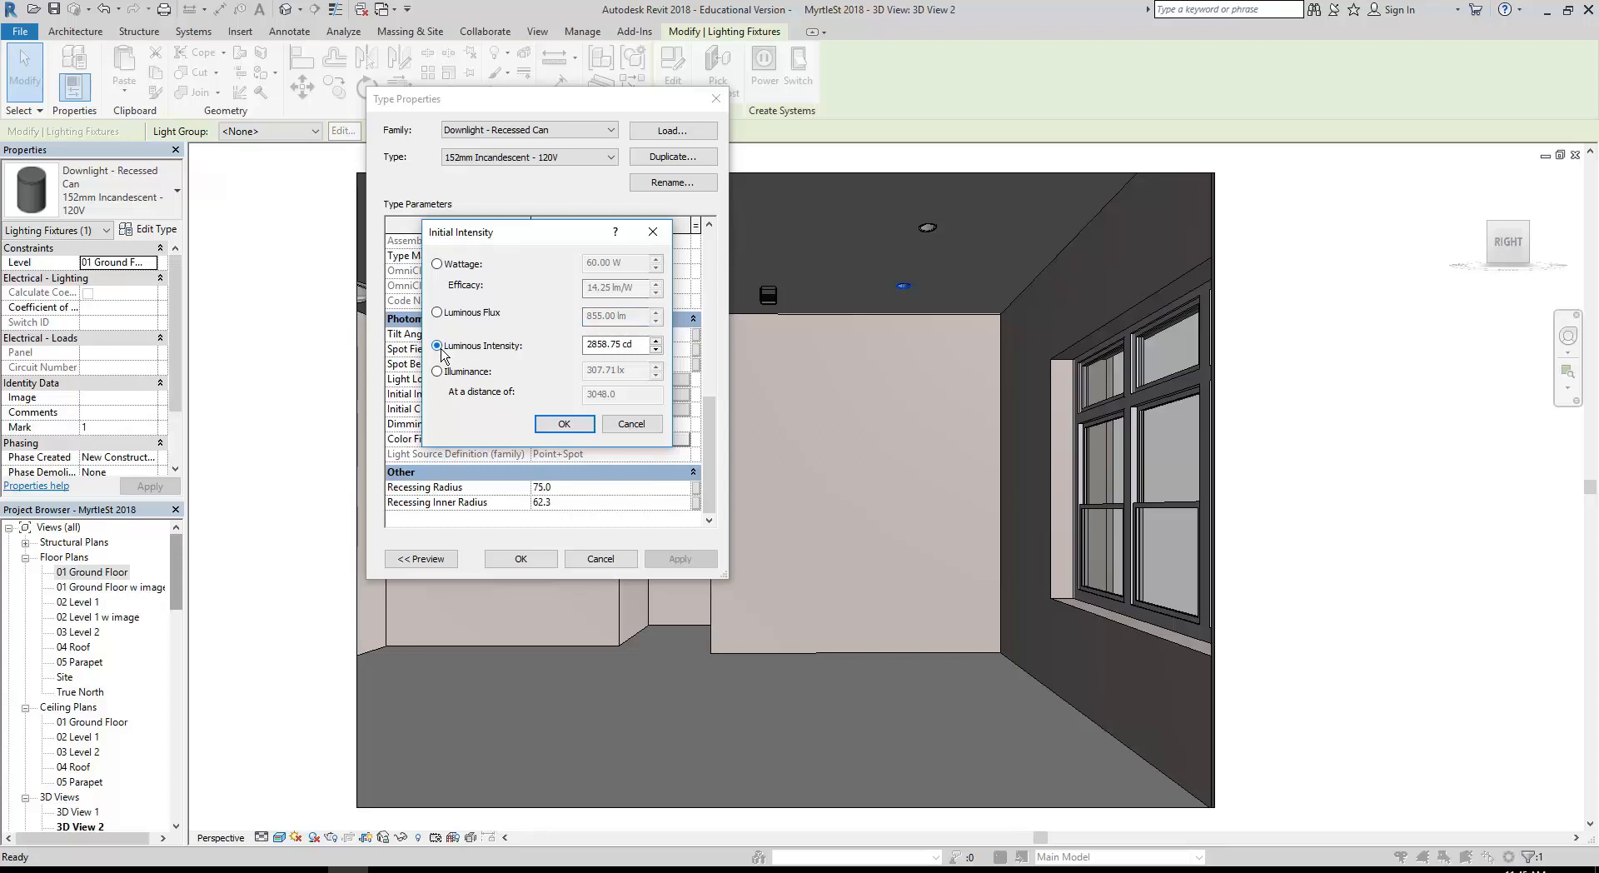
click(437, 314)
click(448, 350)
click(605, 343)
Define the recessed can downlight type's initial intensity by Luminous Flux, set it to 255 lm, and apply the type changes
click(466, 315)
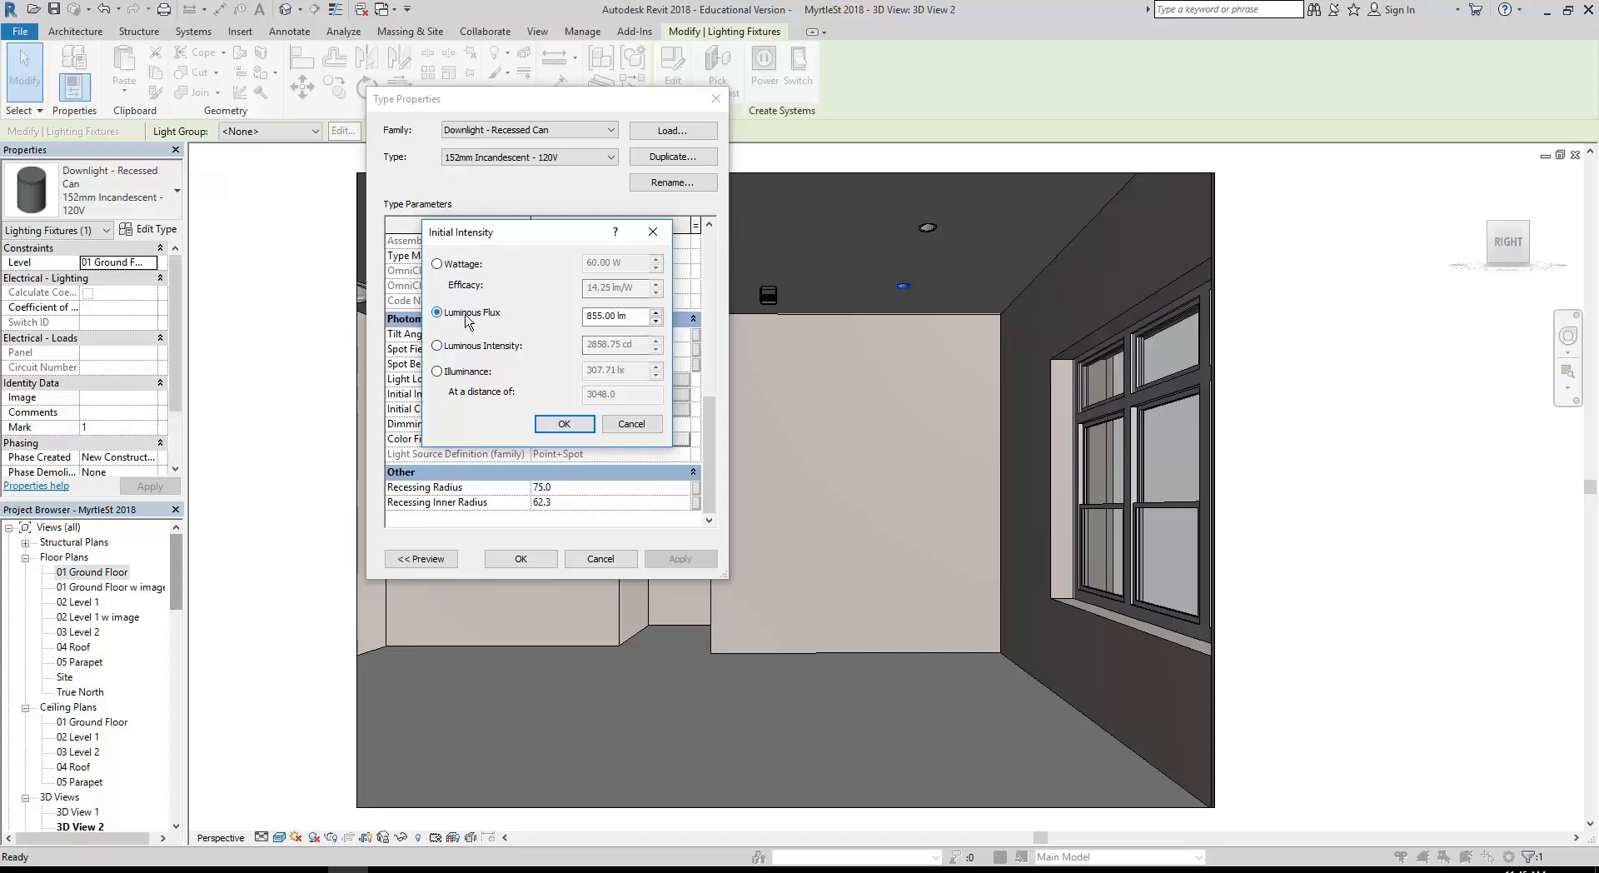
click(598, 317)
drag(566, 233, 864, 221)
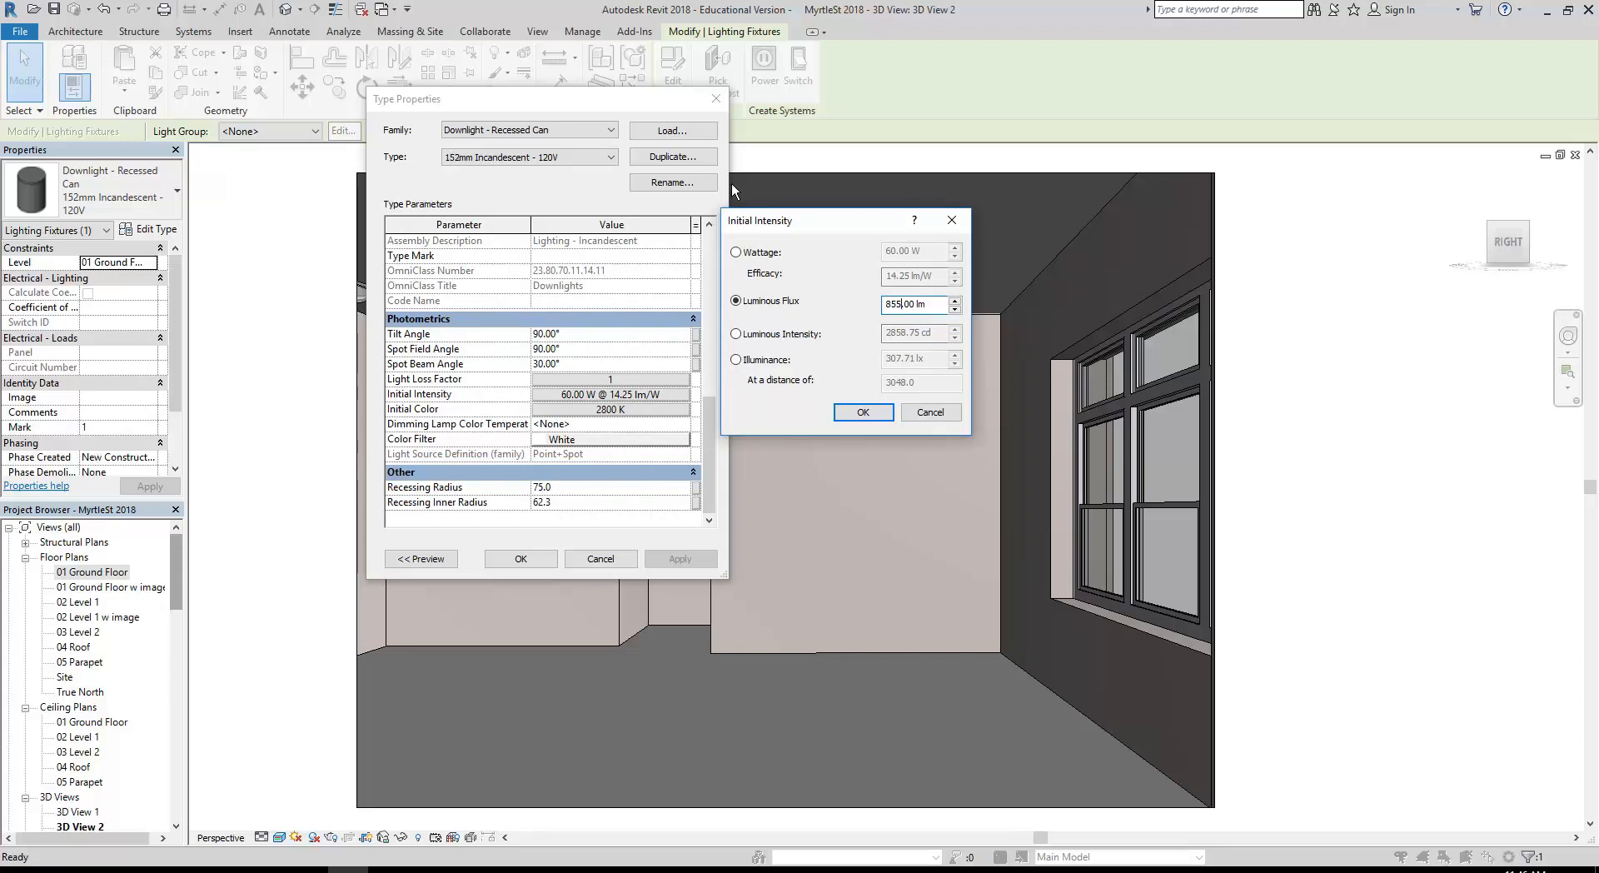
drag(817, 222, 532, 178)
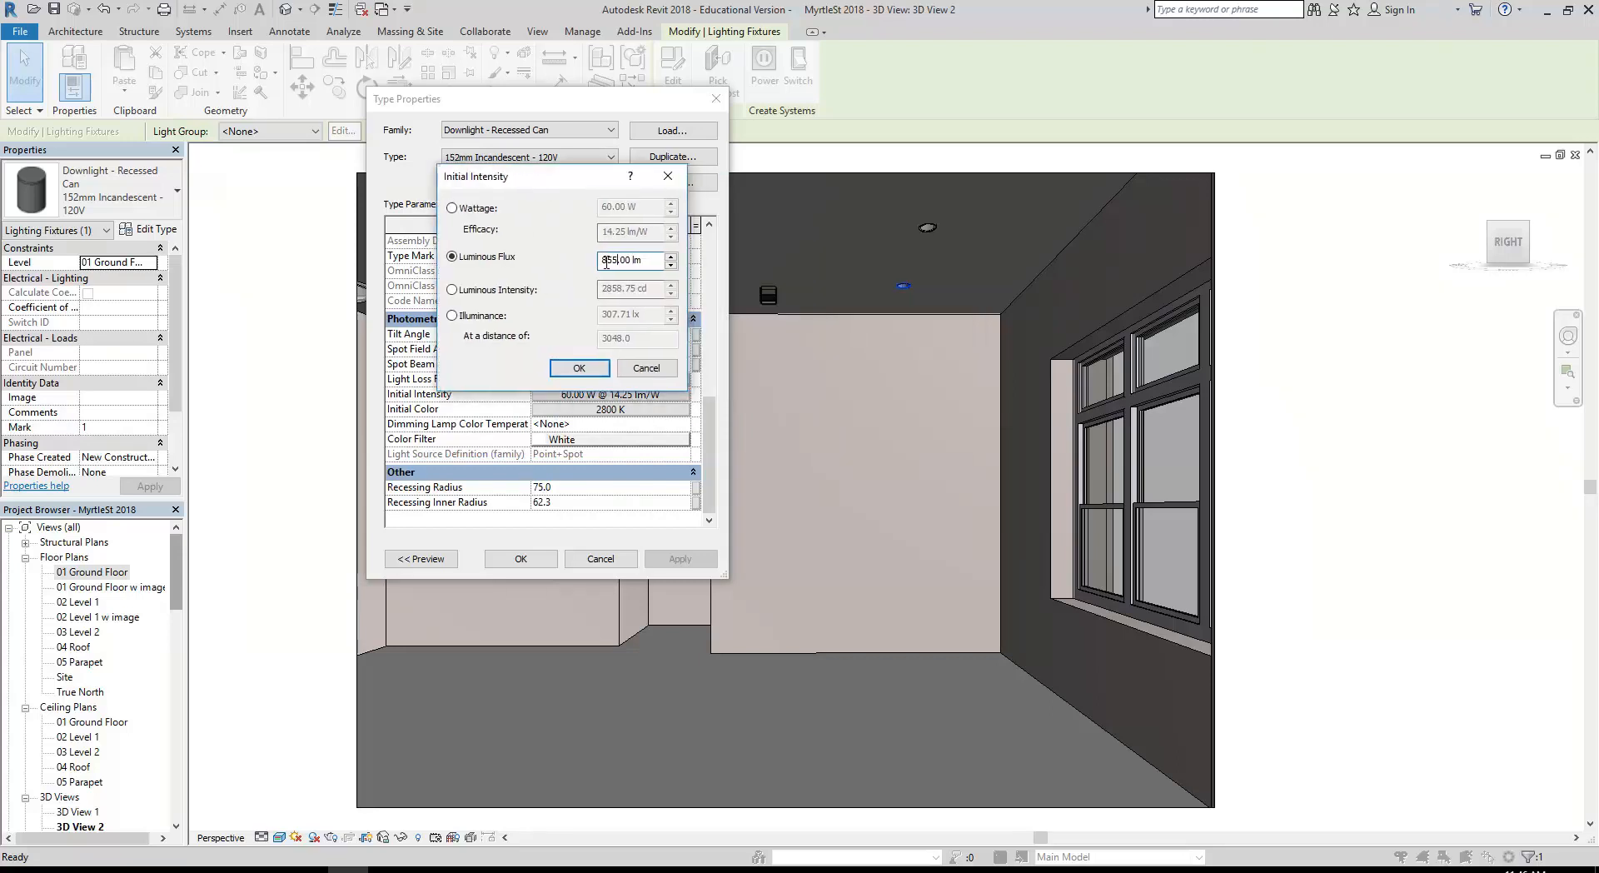
drag(607, 261, 593, 258)
text(2)
click(579, 367)
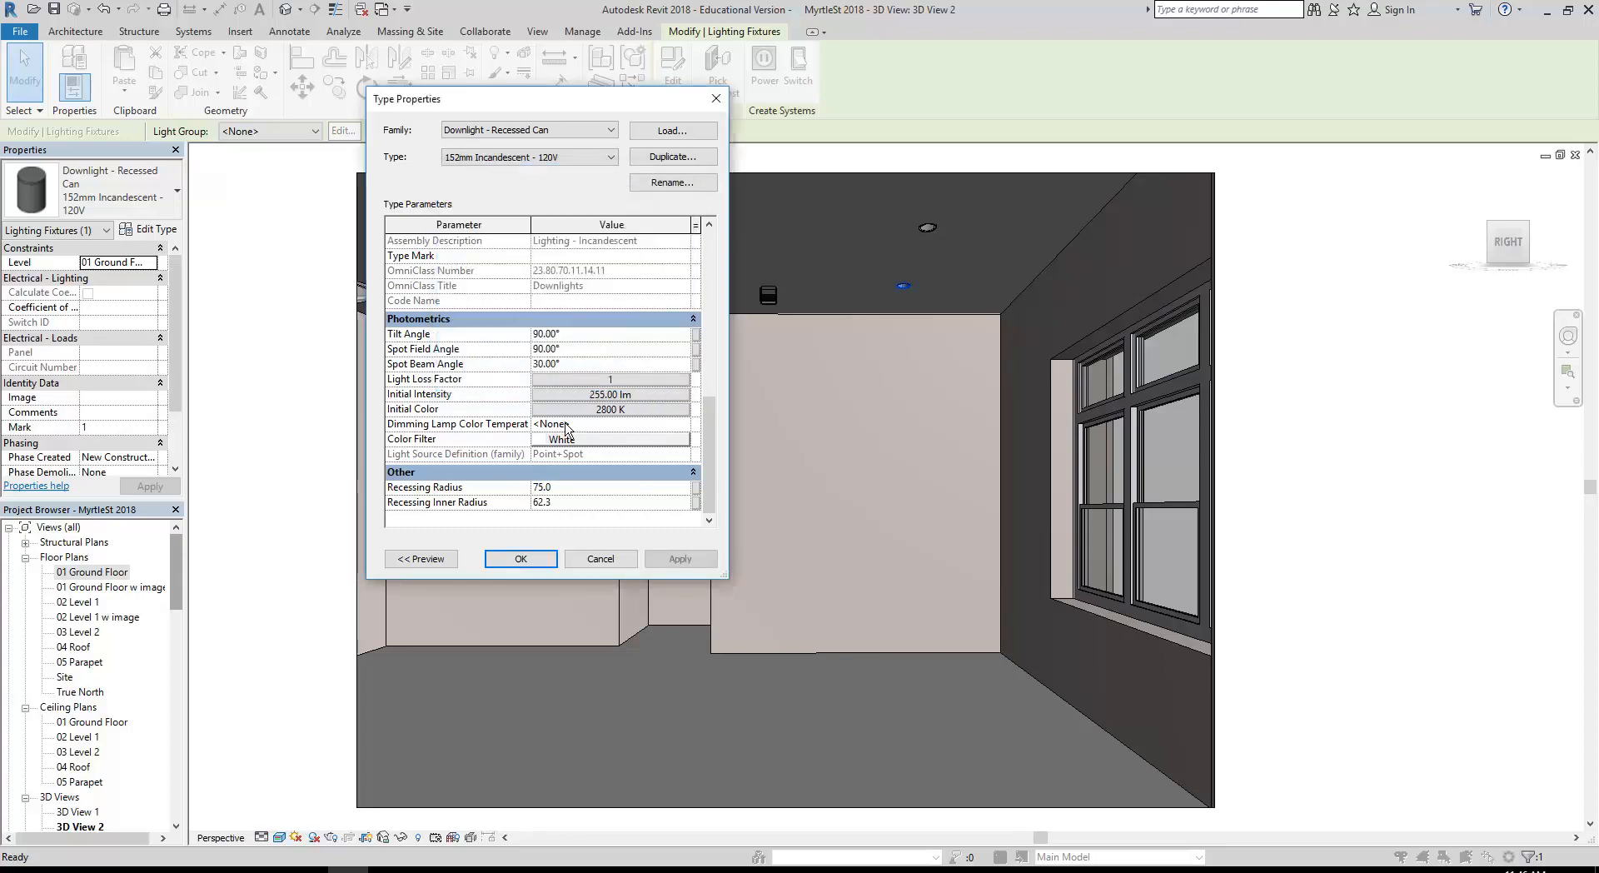
click(521, 558)
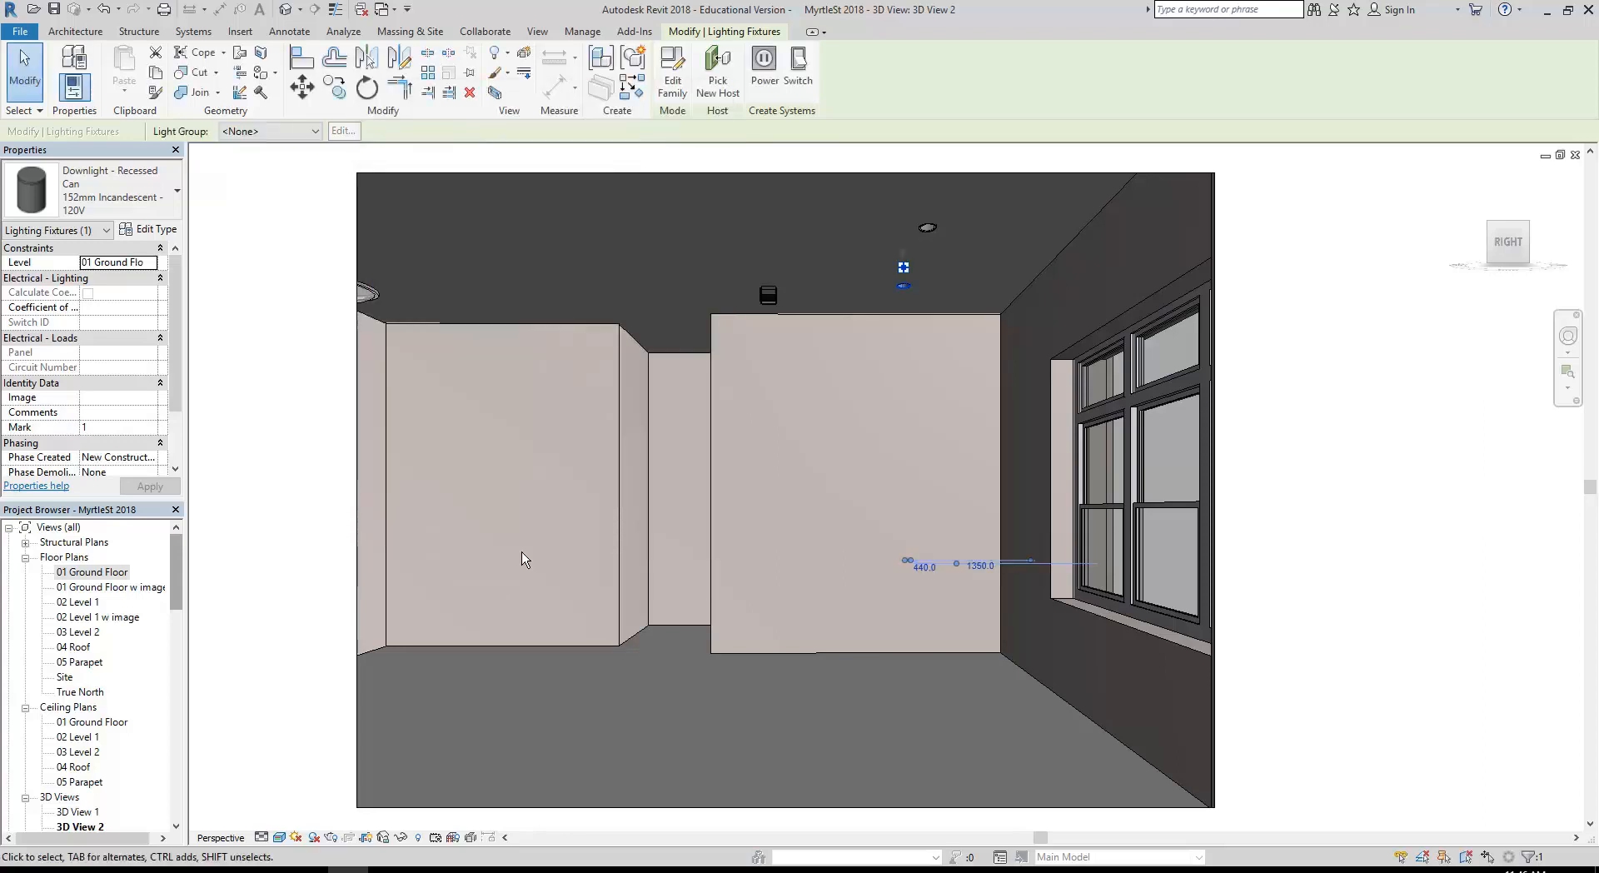
Test-render the camera view to check the dimmed downlights, stopping the render early and returning to the model
click(331, 837)
click(93, 93)
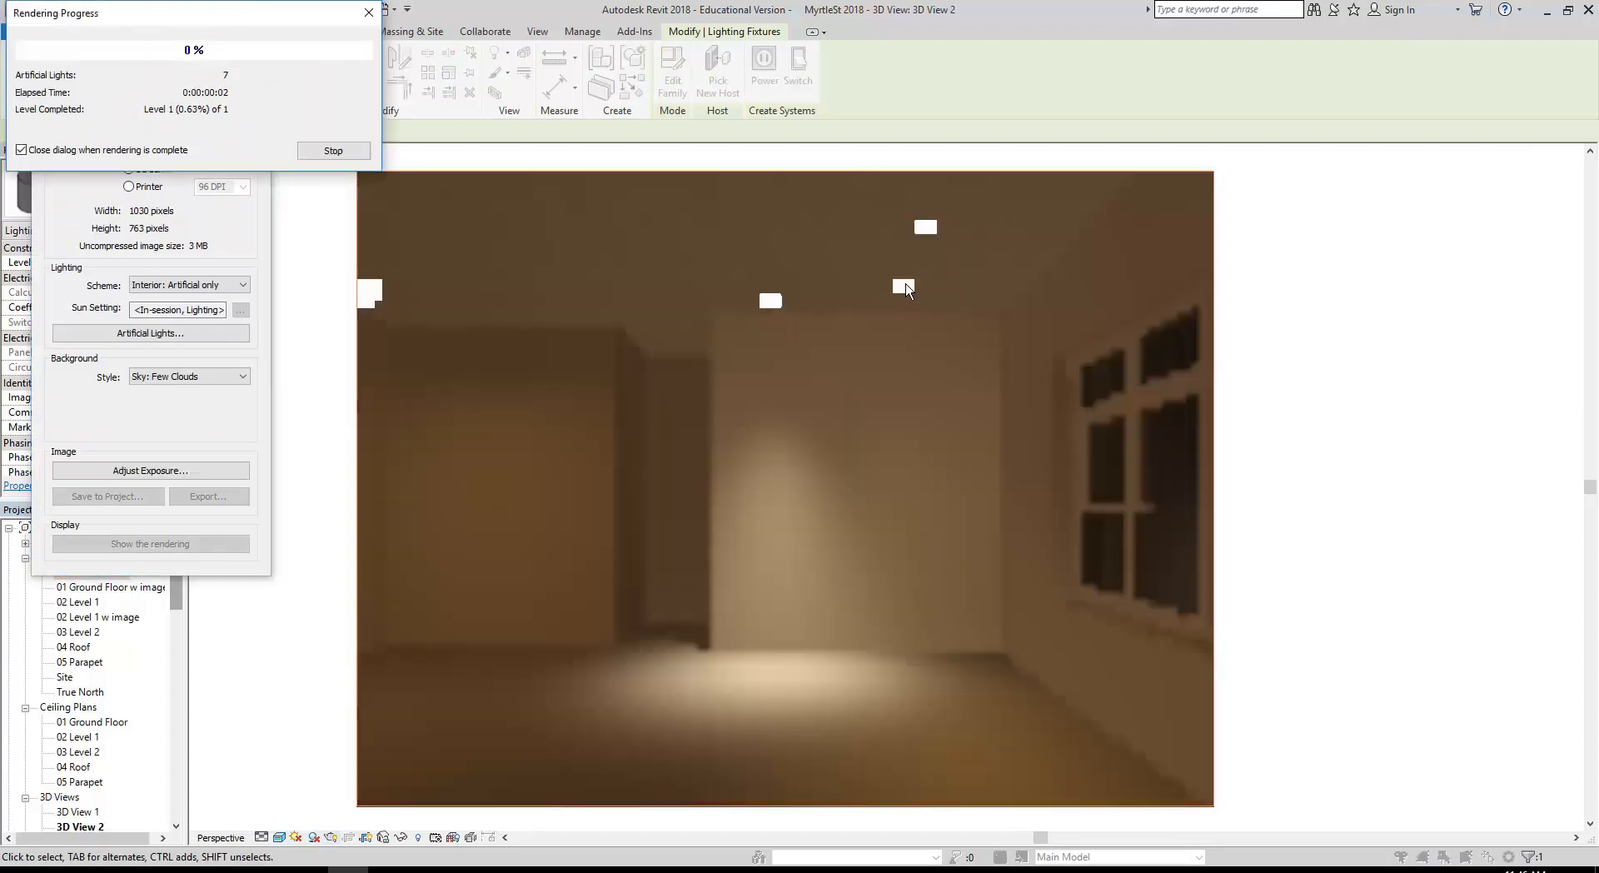
click(338, 152)
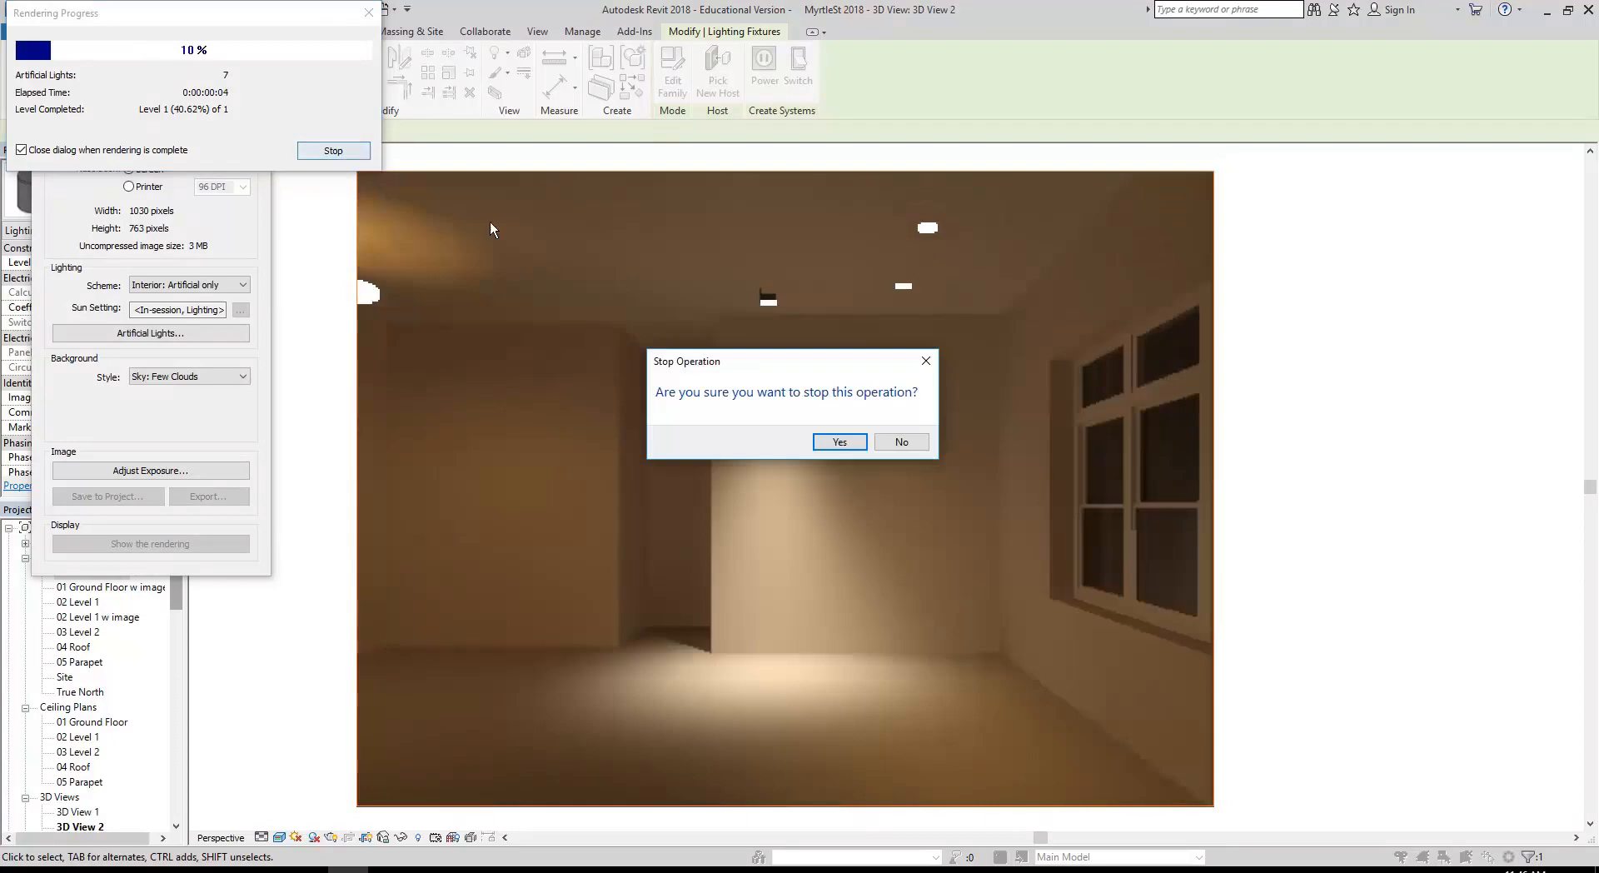
click(821, 441)
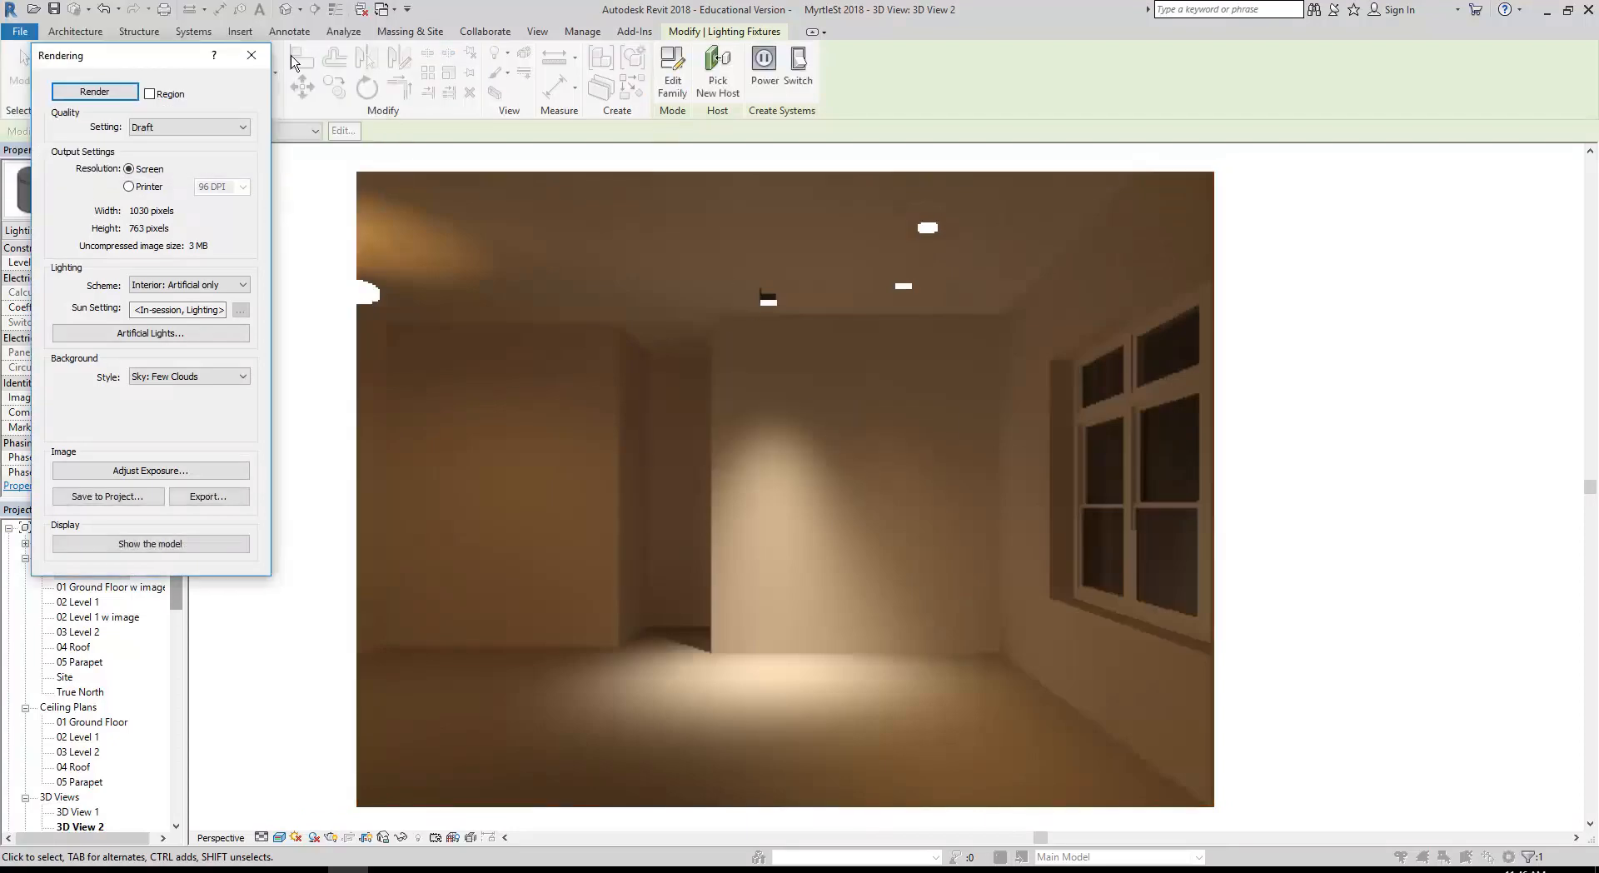
click(251, 55)
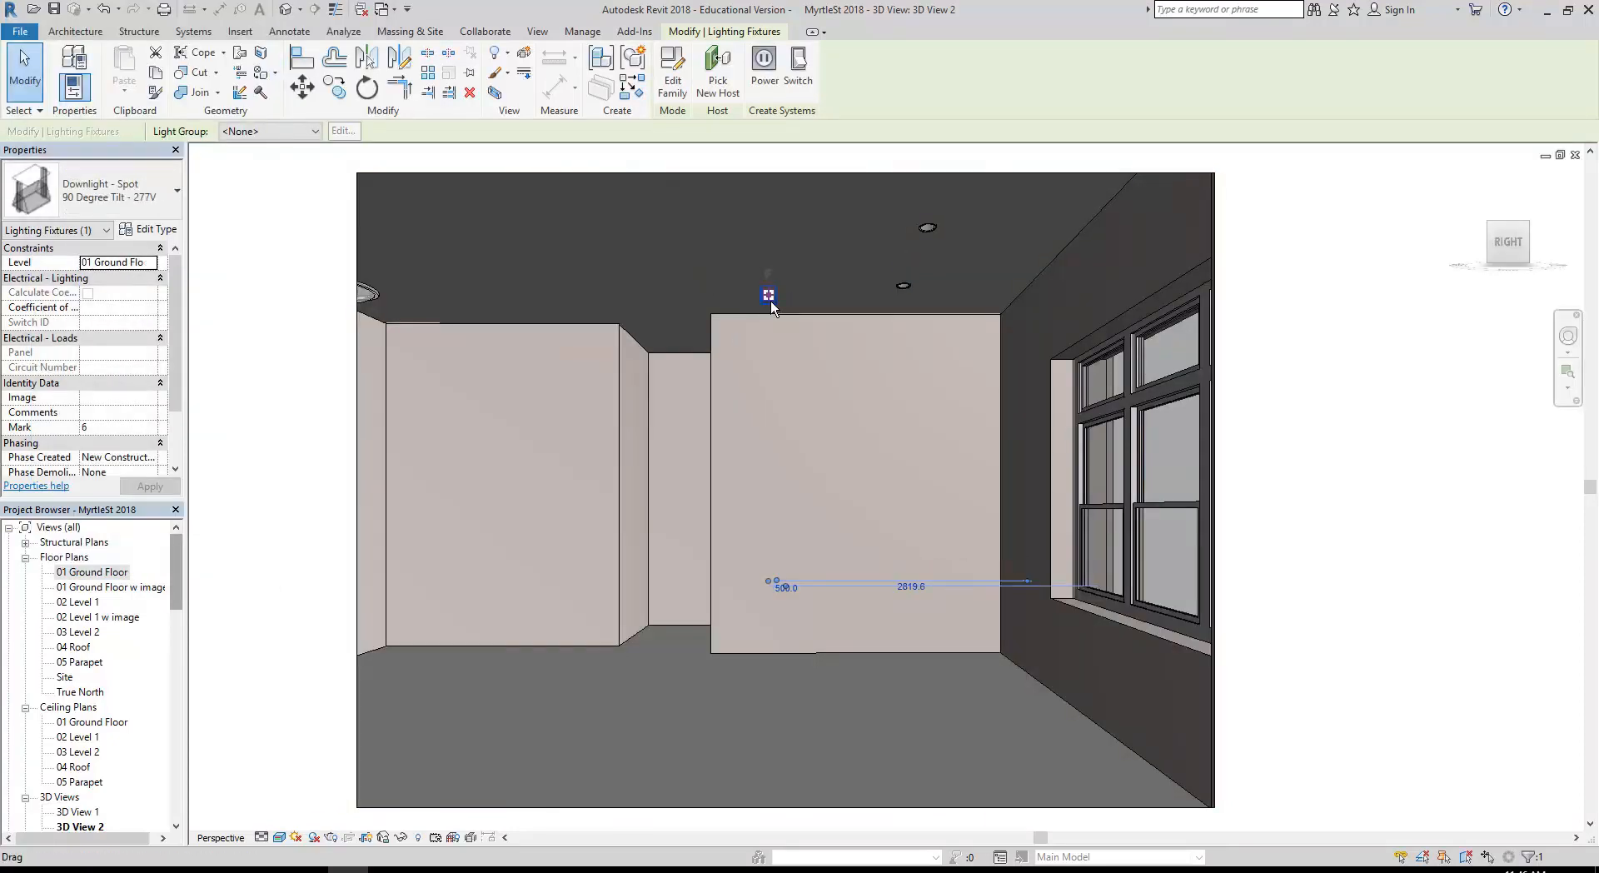
Delete the 90 Degree Tilt spot downlight from the ceiling and test-render the camera view, stopping the render early
key(Escape)
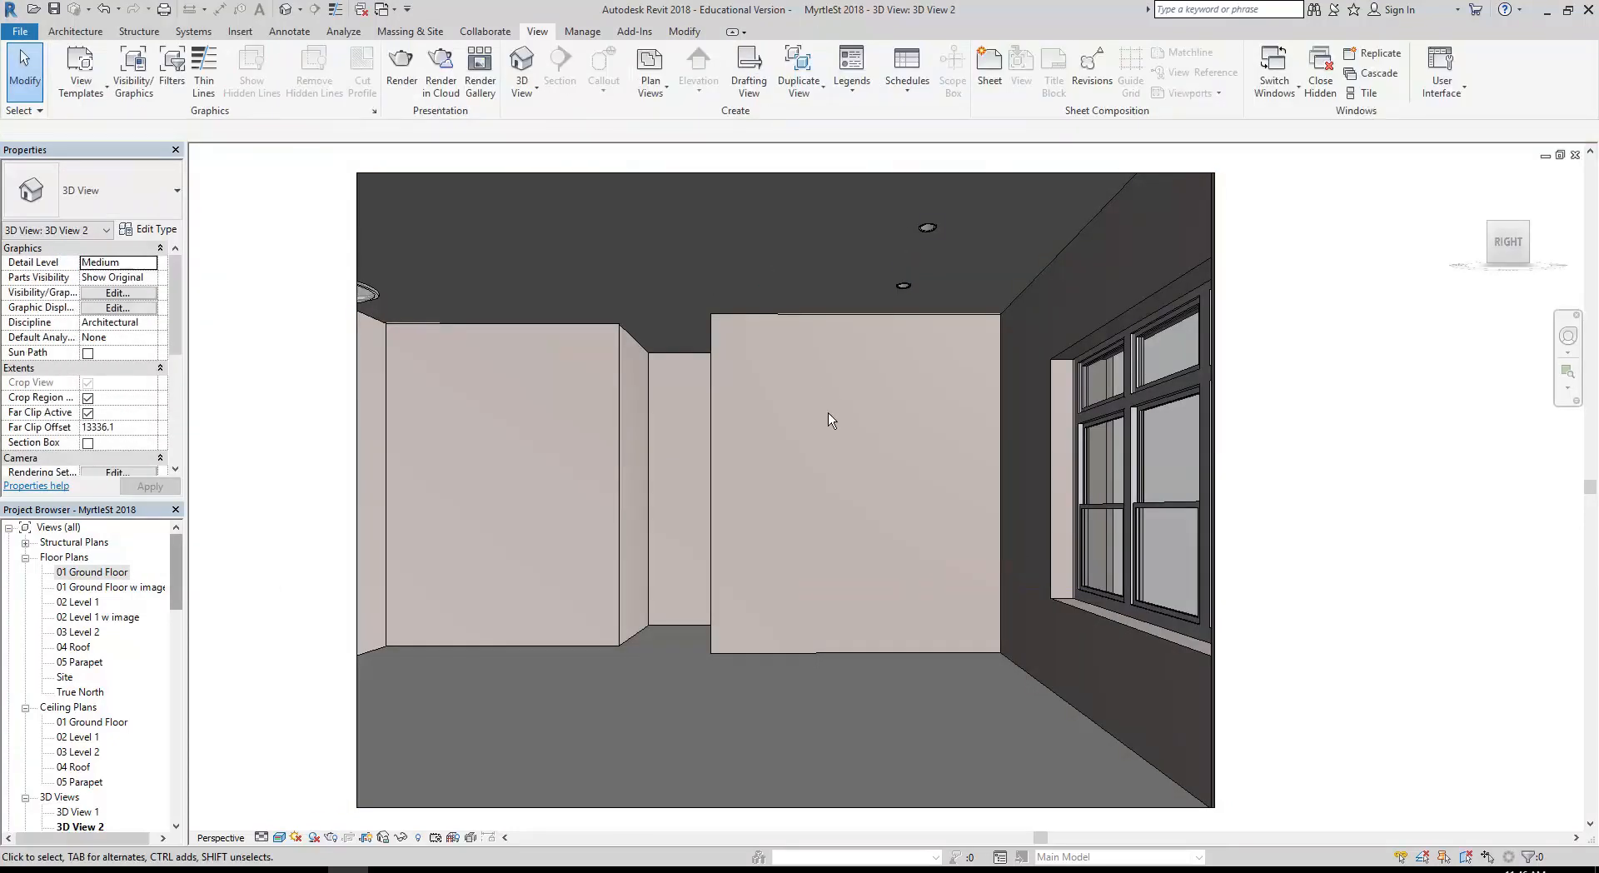
click(331, 838)
click(98, 95)
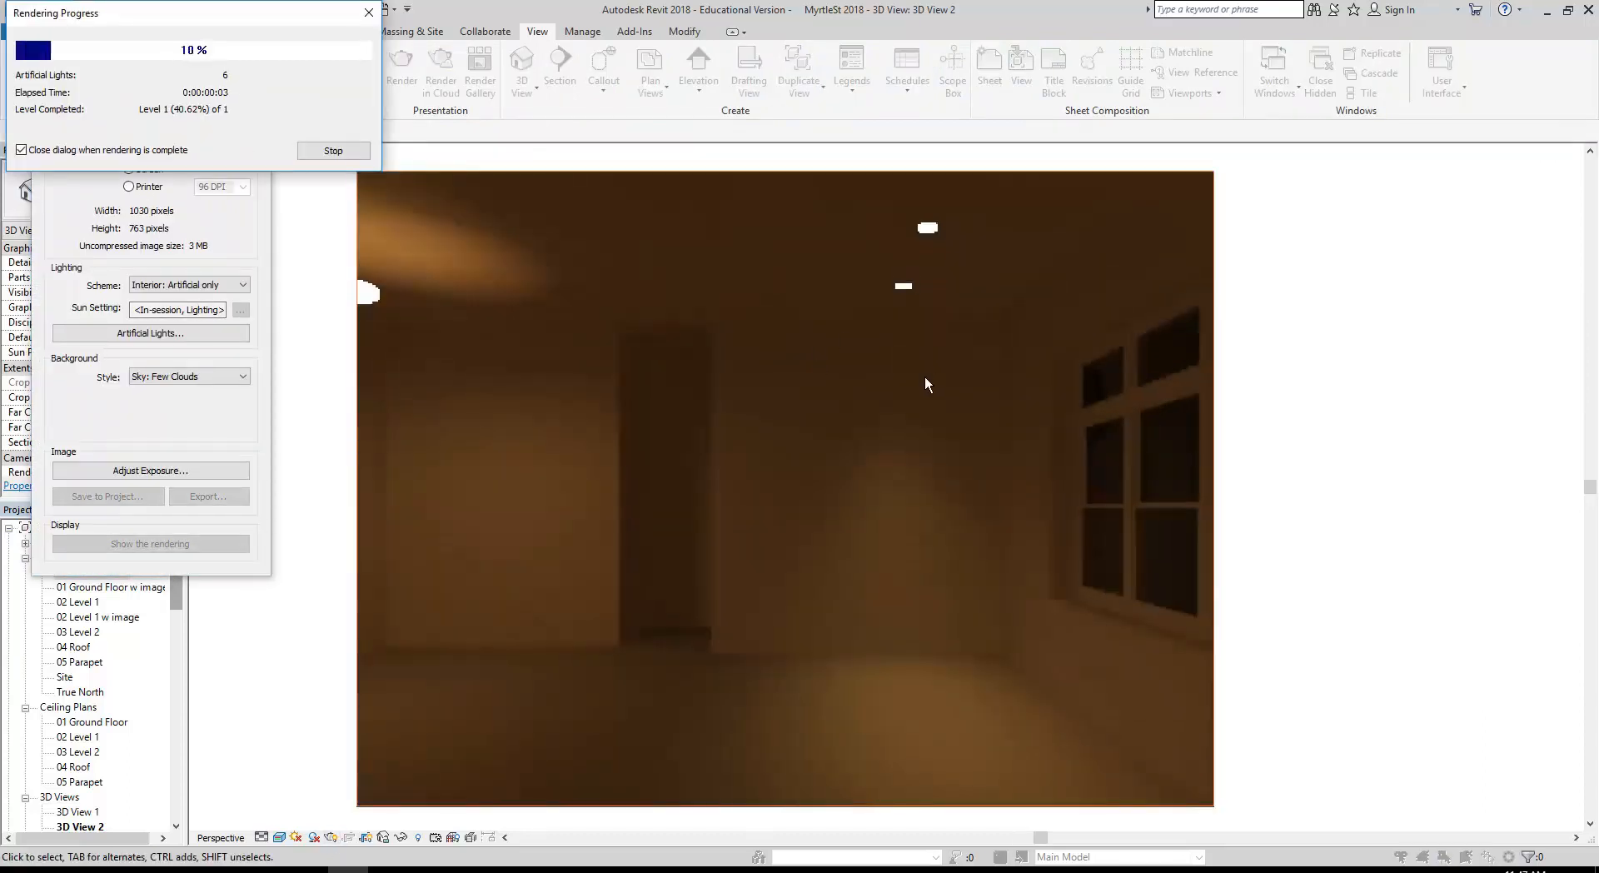
click(329, 151)
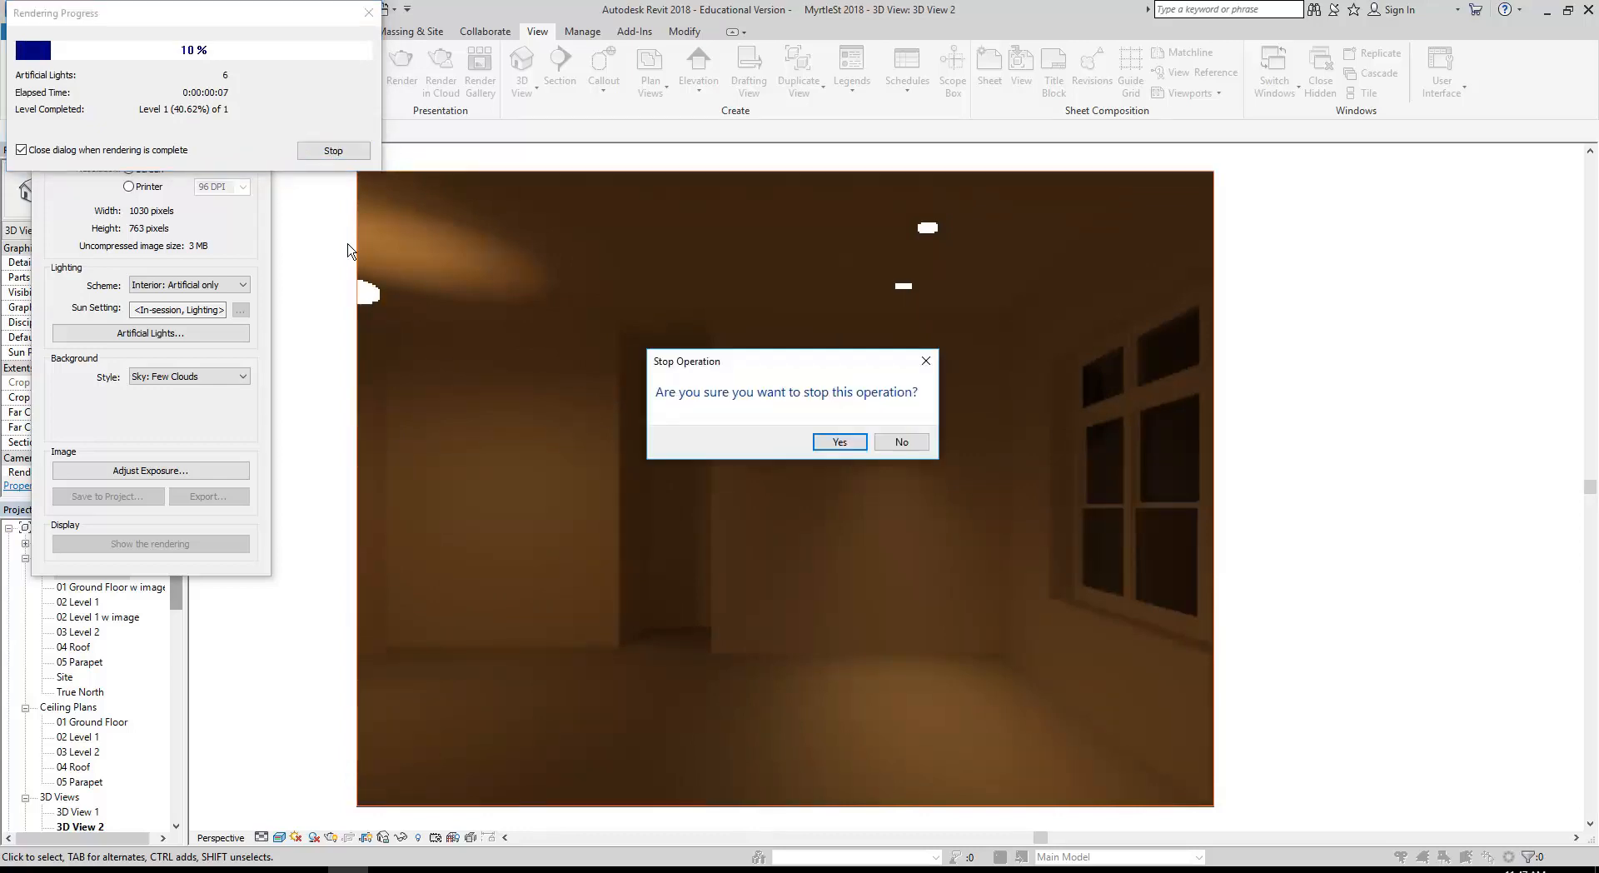
click(837, 441)
click(259, 51)
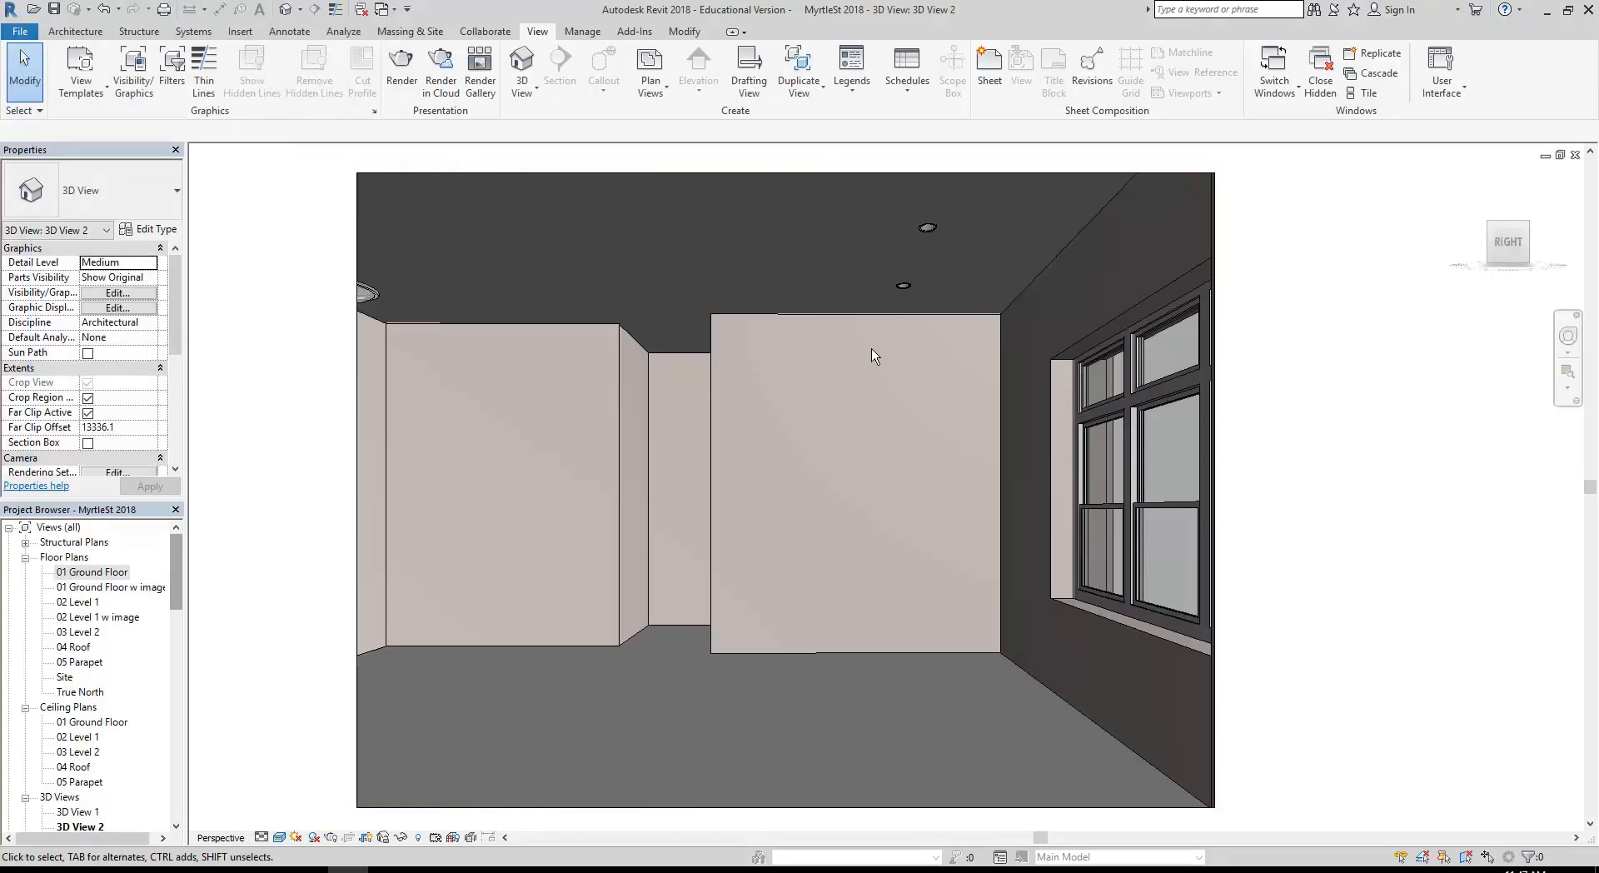
Increase the initial luminous flux of the recessed can downlight type by adding a digit to the value, and apply the type changes
click(904, 288)
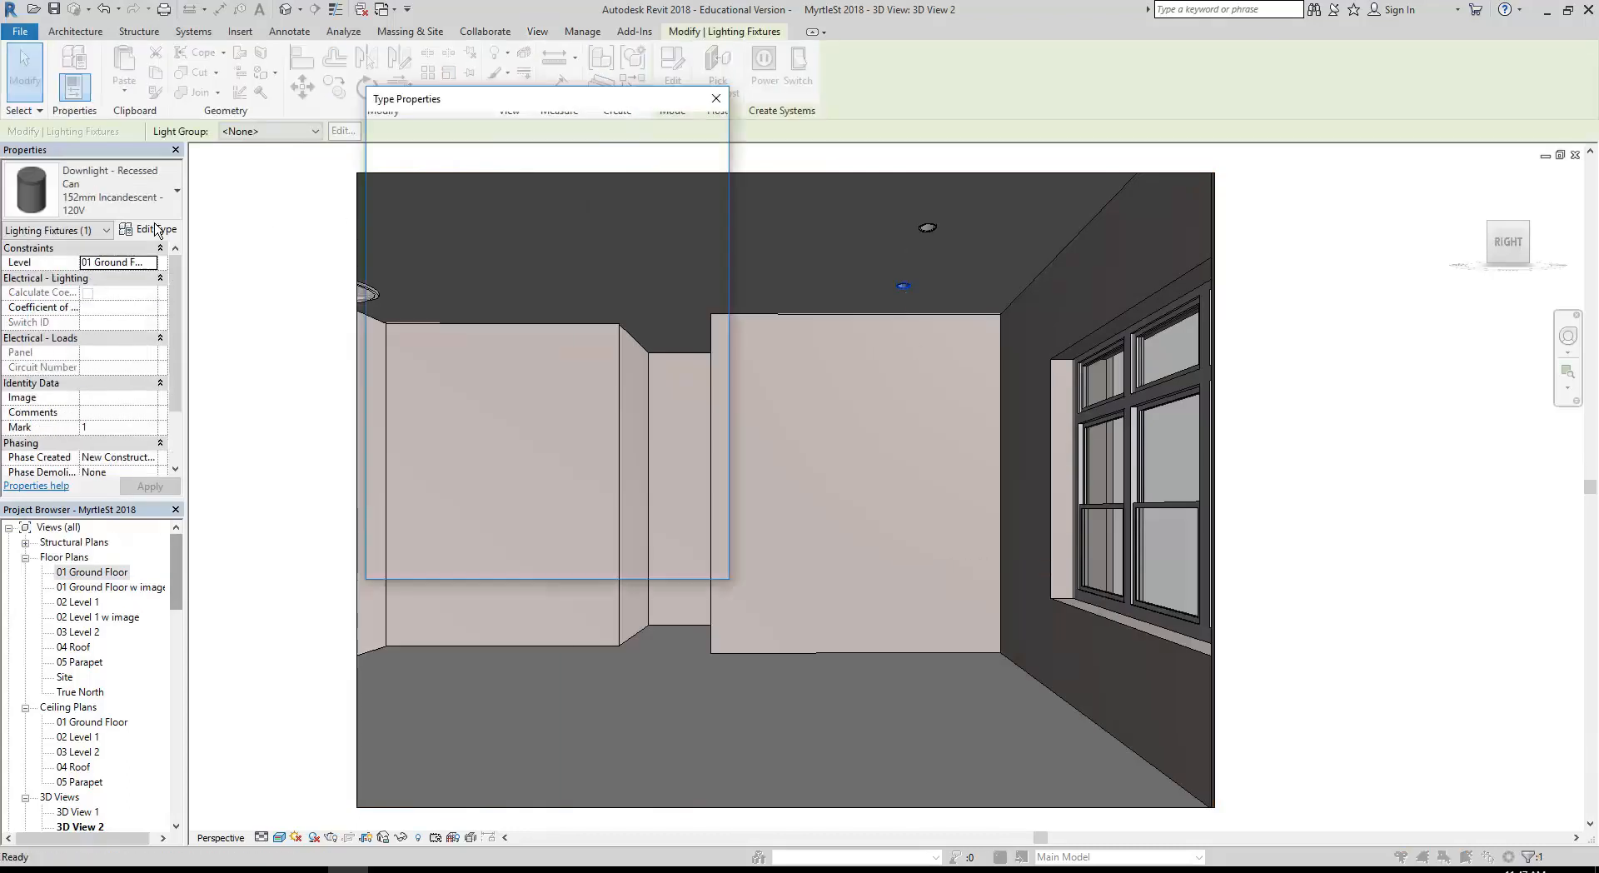
click(156, 230)
drag(709, 293, 707, 448)
click(611, 424)
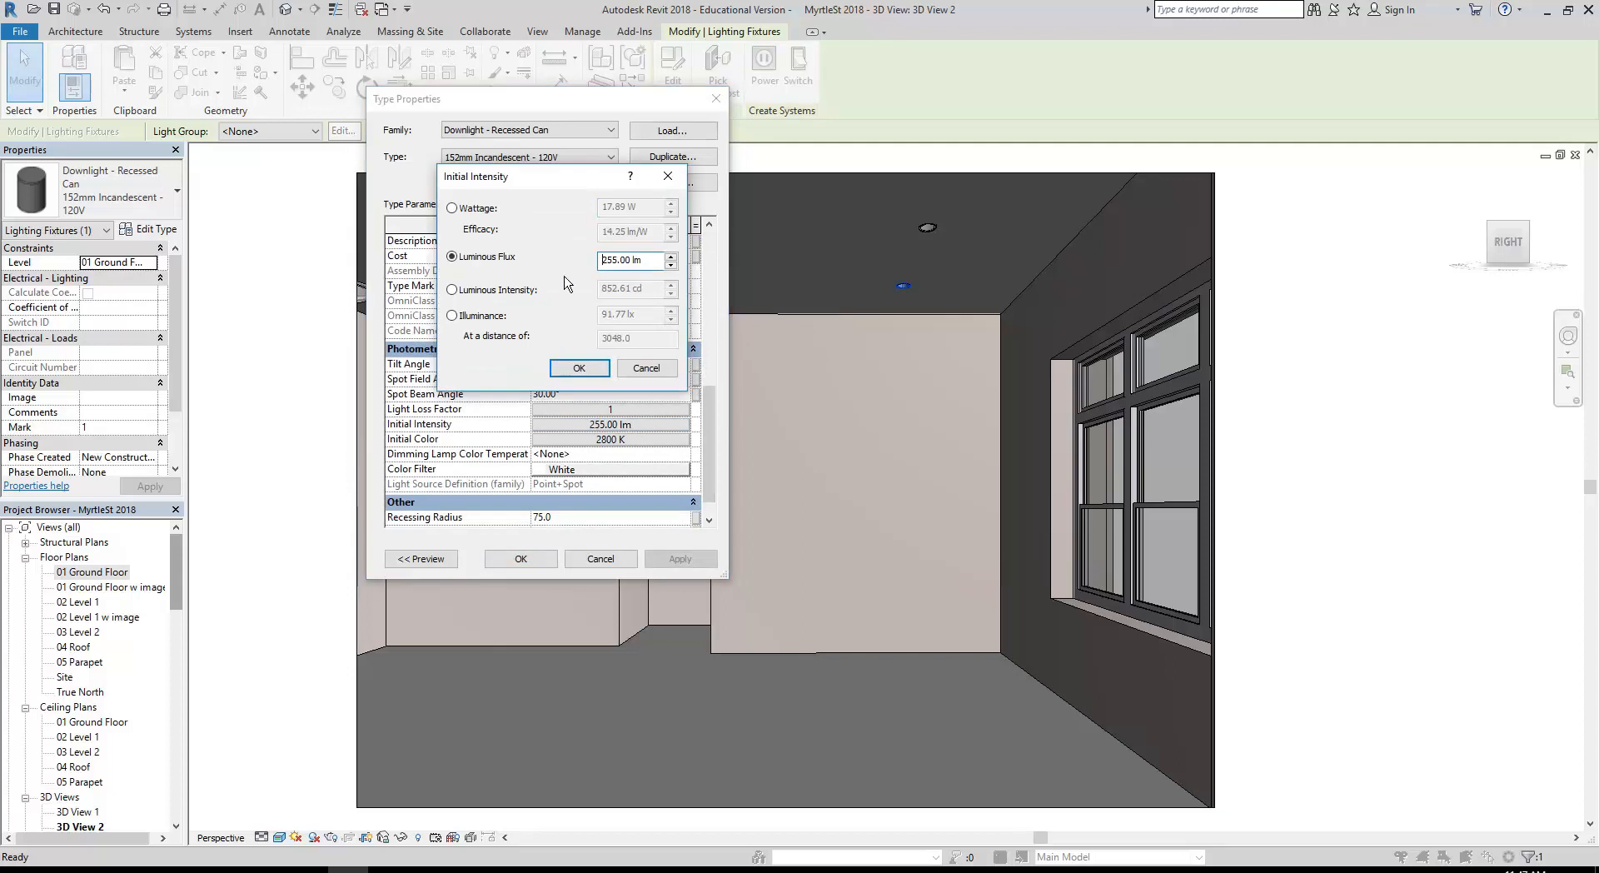
click(609, 263)
text(0)
click(579, 367)
click(521, 558)
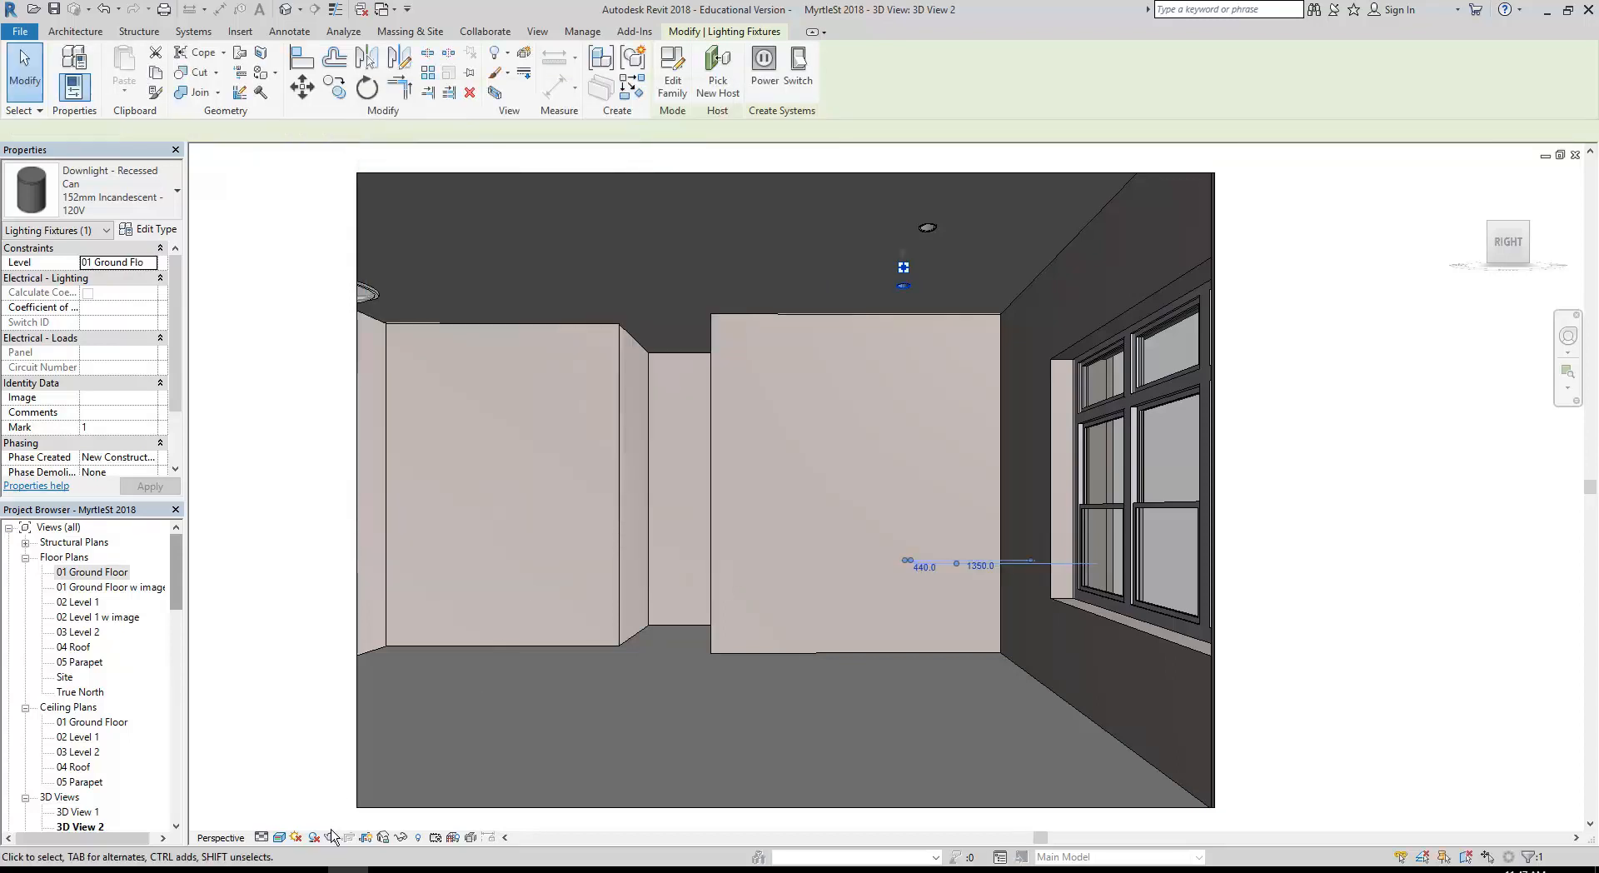
Render the camera view at Draft quality with the brighter downlights, then return to the model
key(r)
key(r)
click(94, 91)
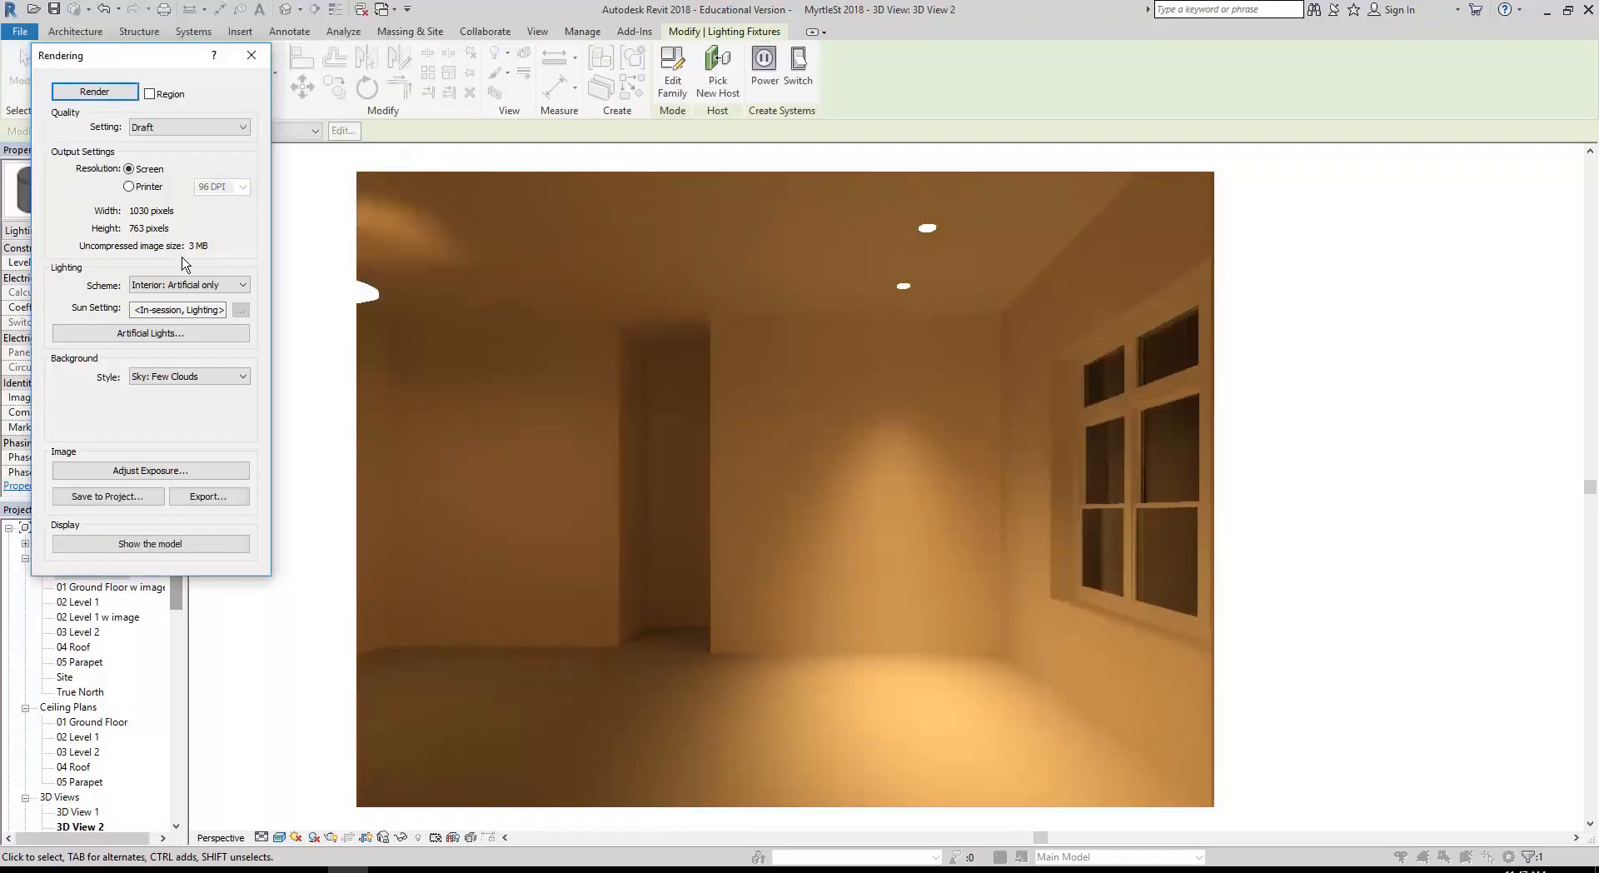
click(252, 56)
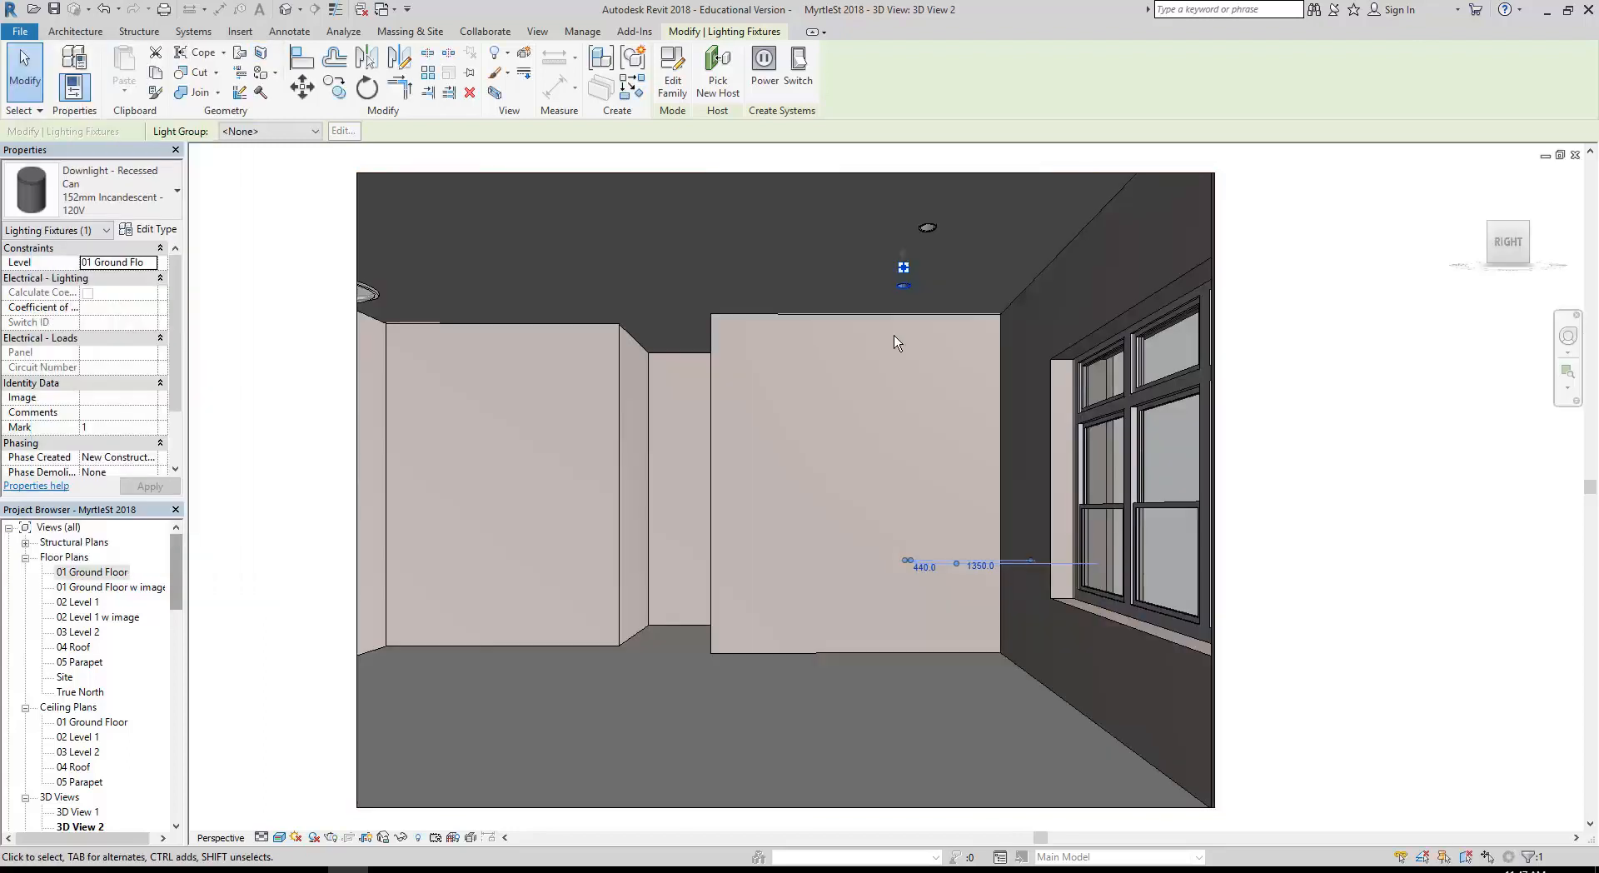
Open the initial color settings of the selected recessed can downlight's type
click(153, 230)
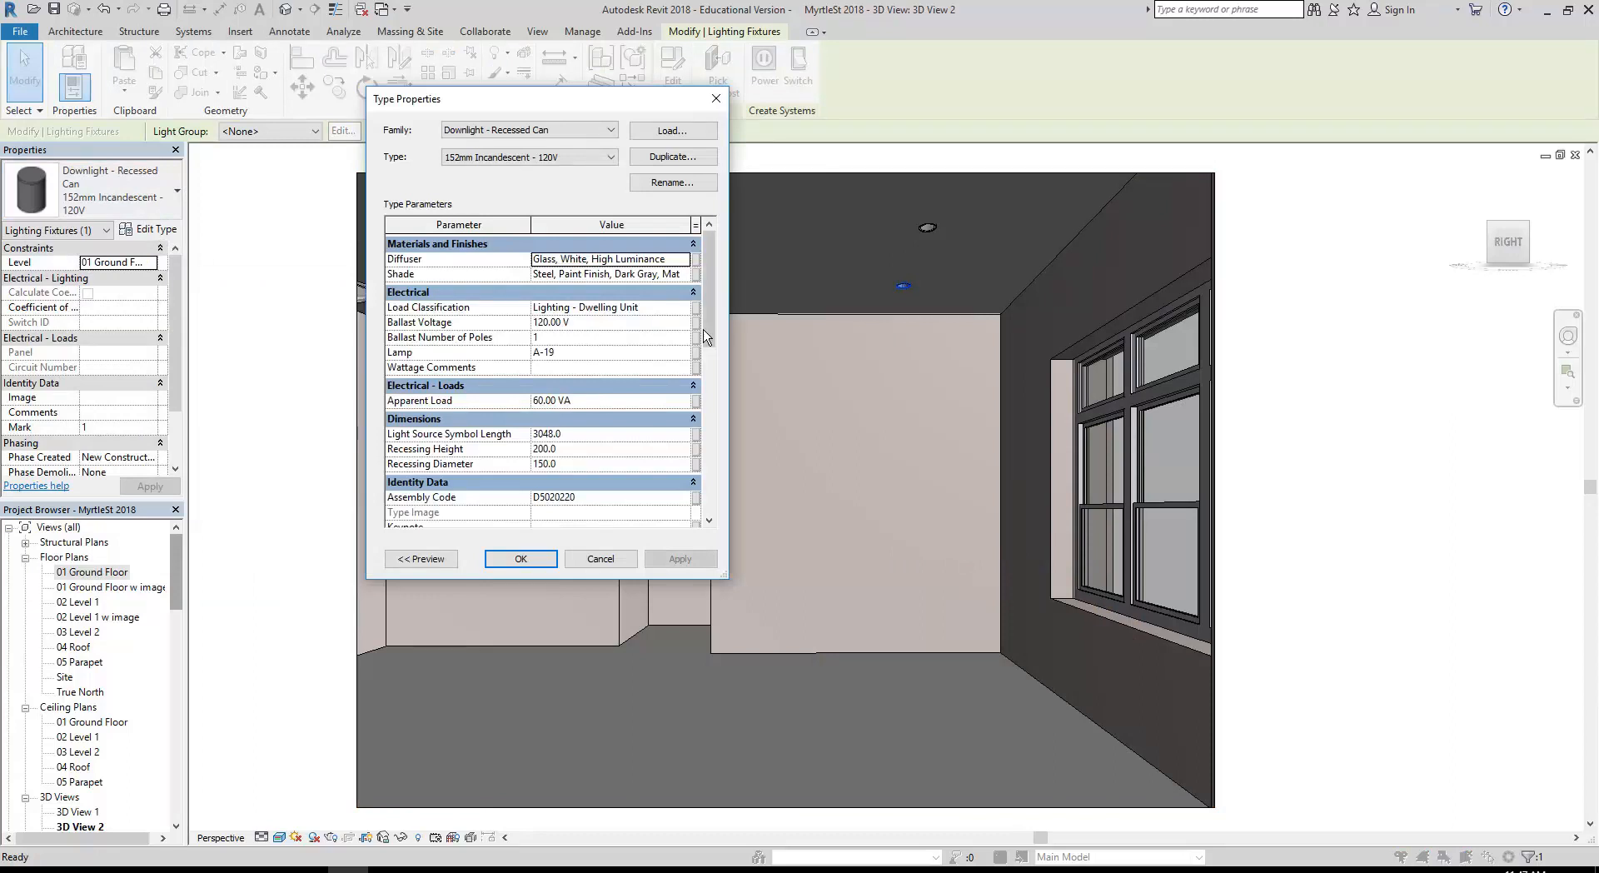
scroll(713, 454, down, 2)
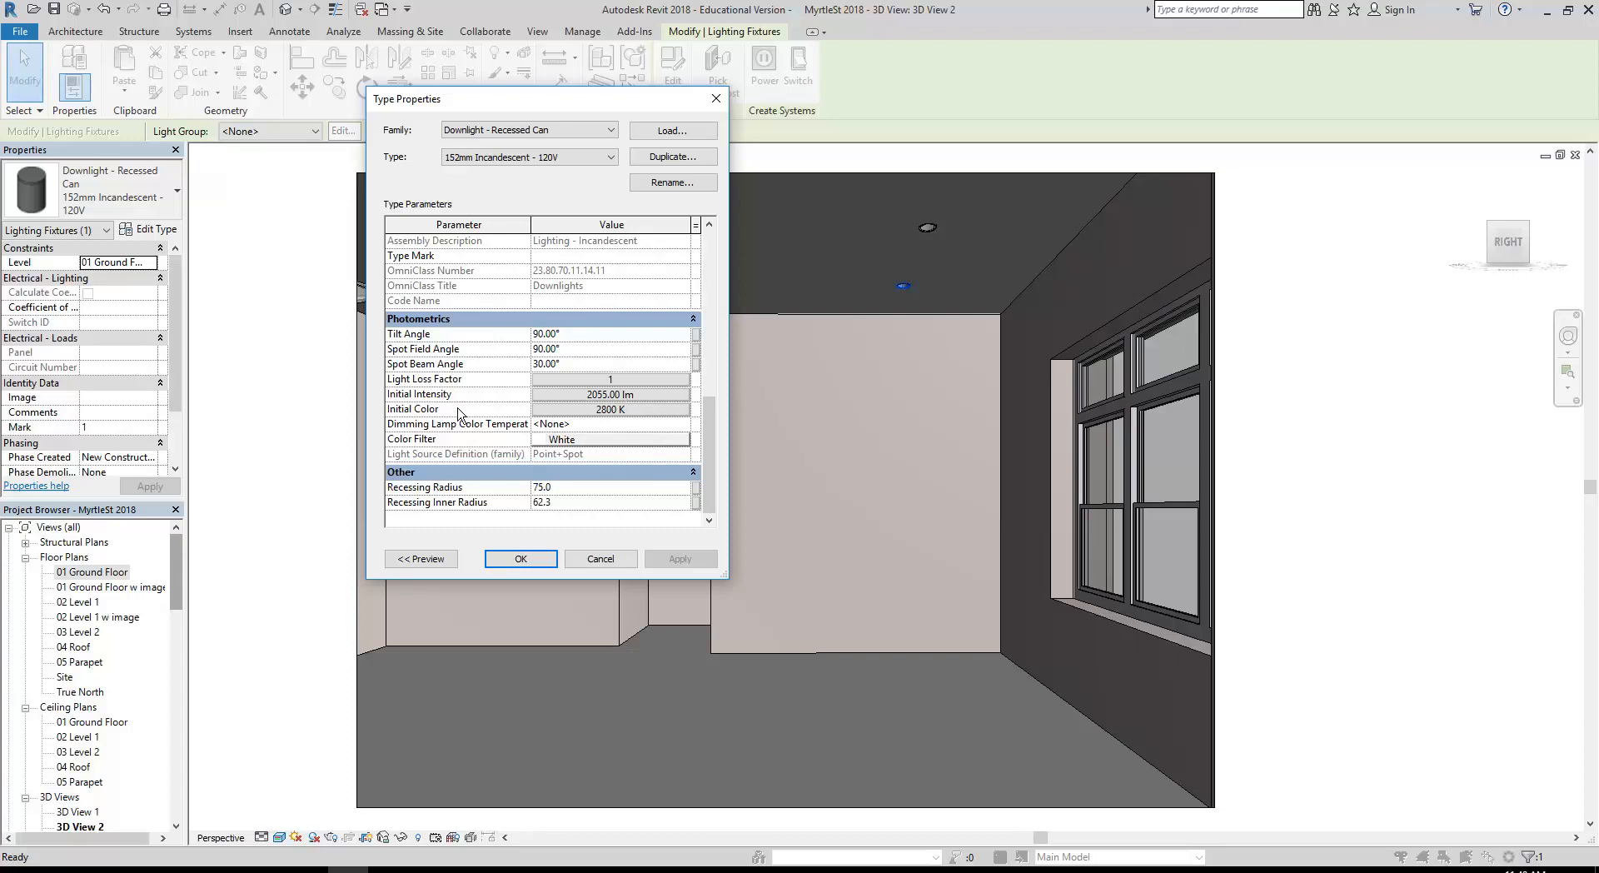
click(606, 411)
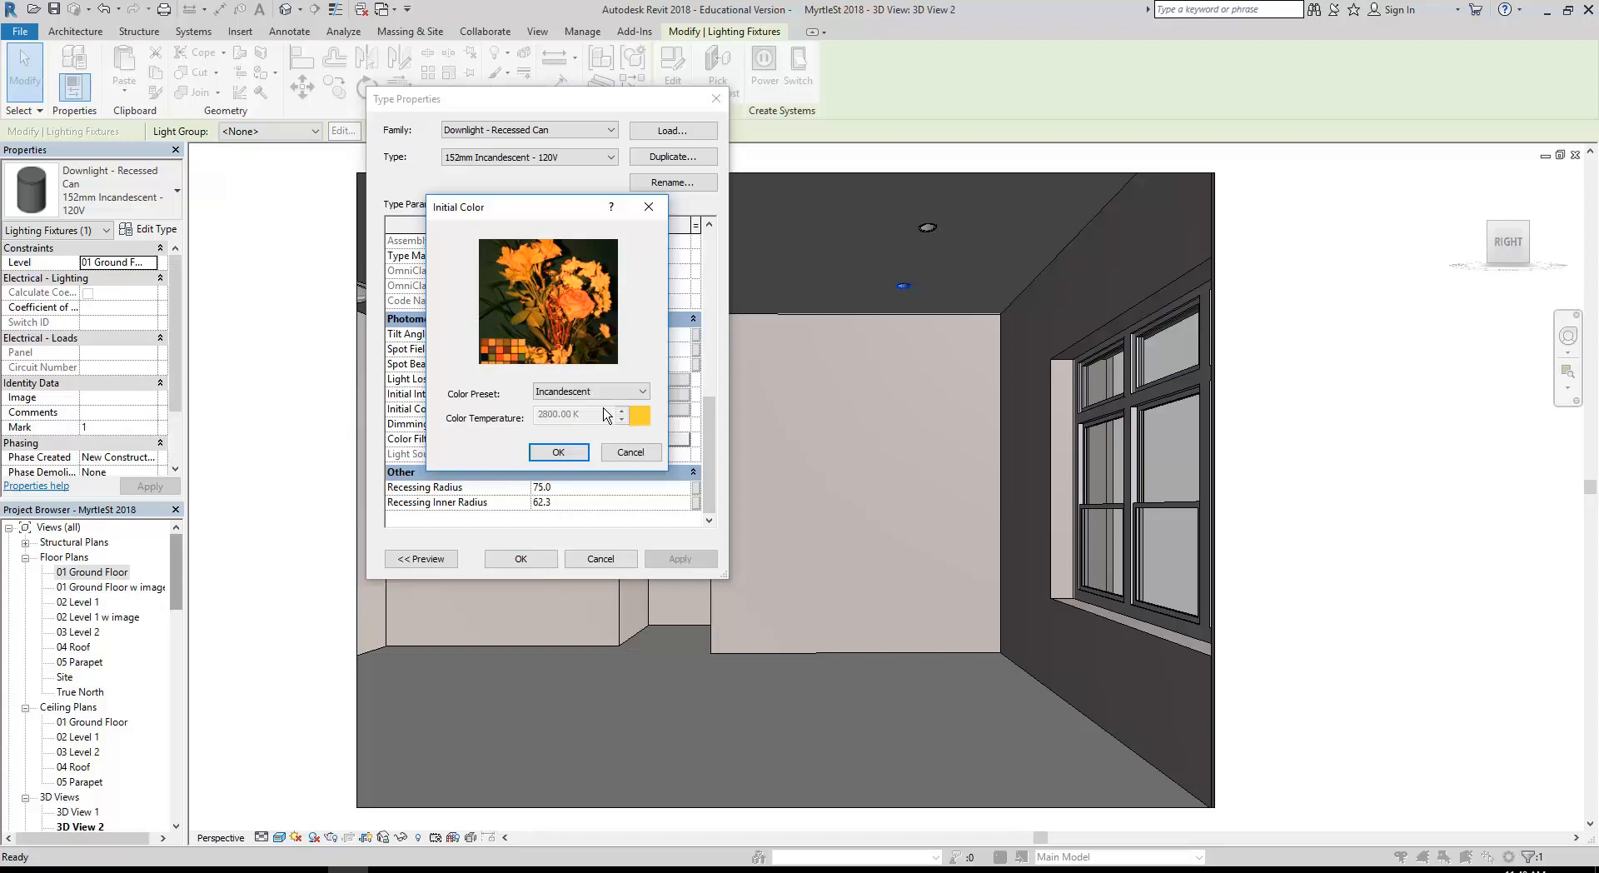
Try the D50 Reference White, D65 Reference White, Metal Halide and High Pressure Sodium color presets for the downlight's initial color
click(601, 391)
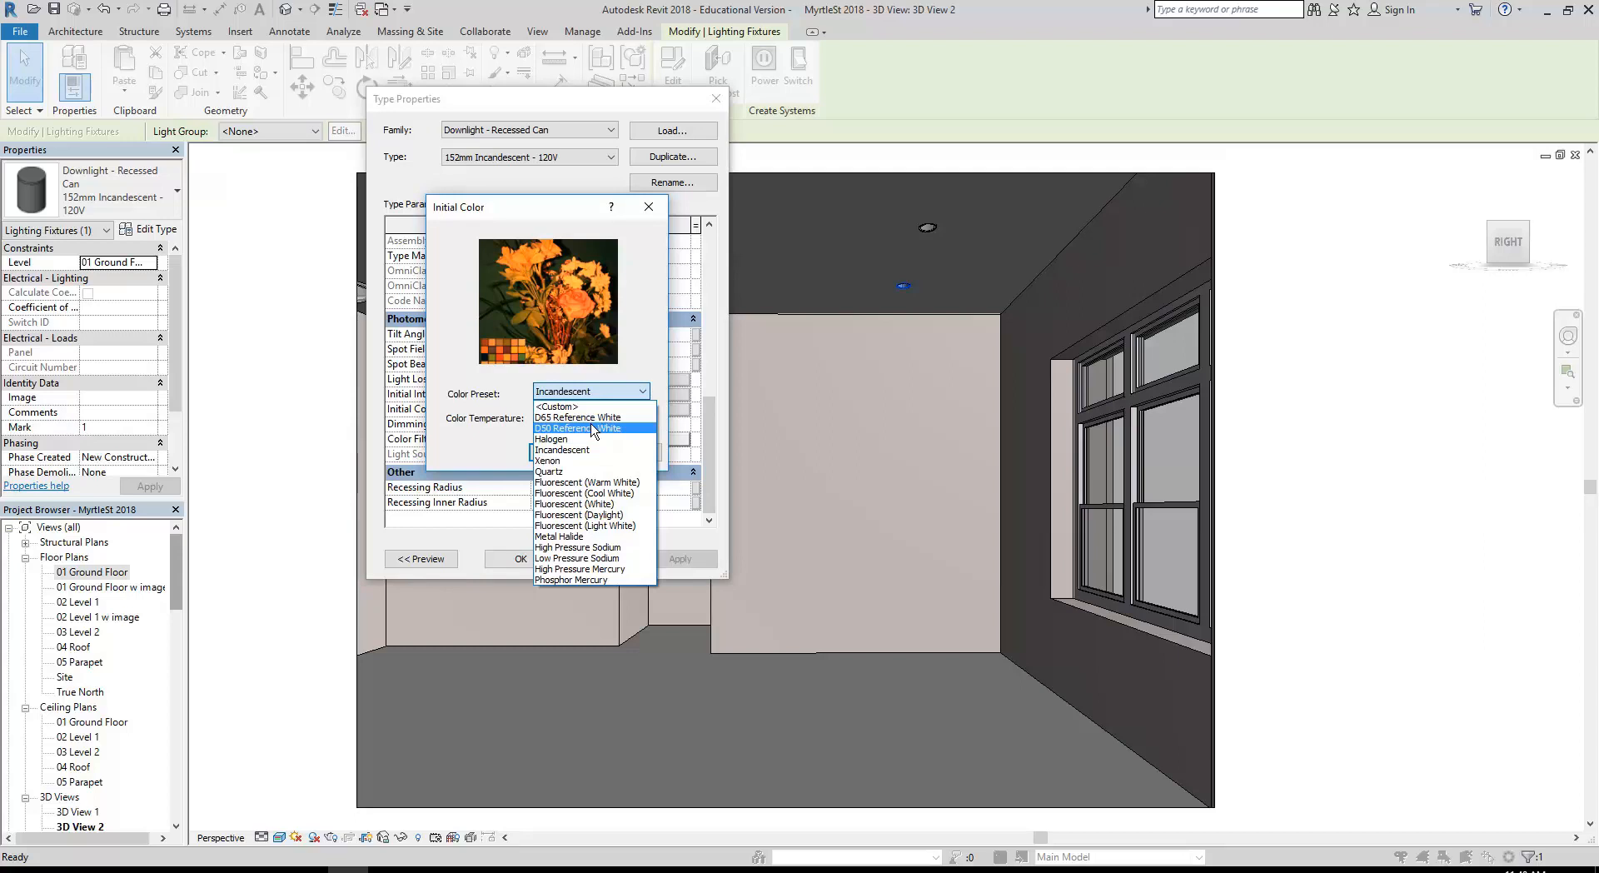
click(593, 428)
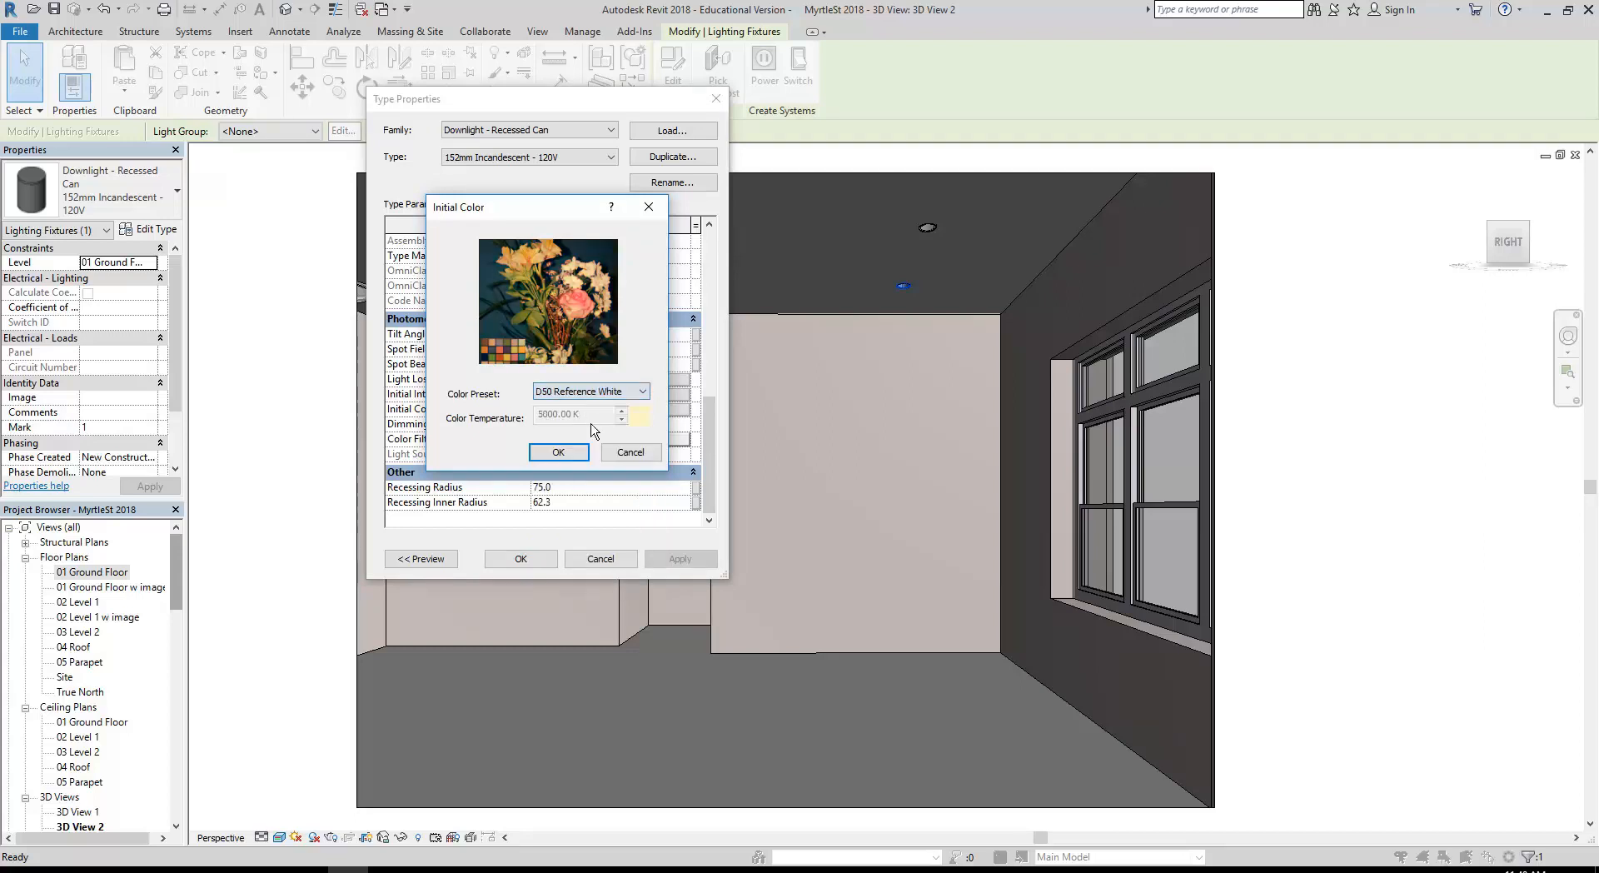
click(613, 394)
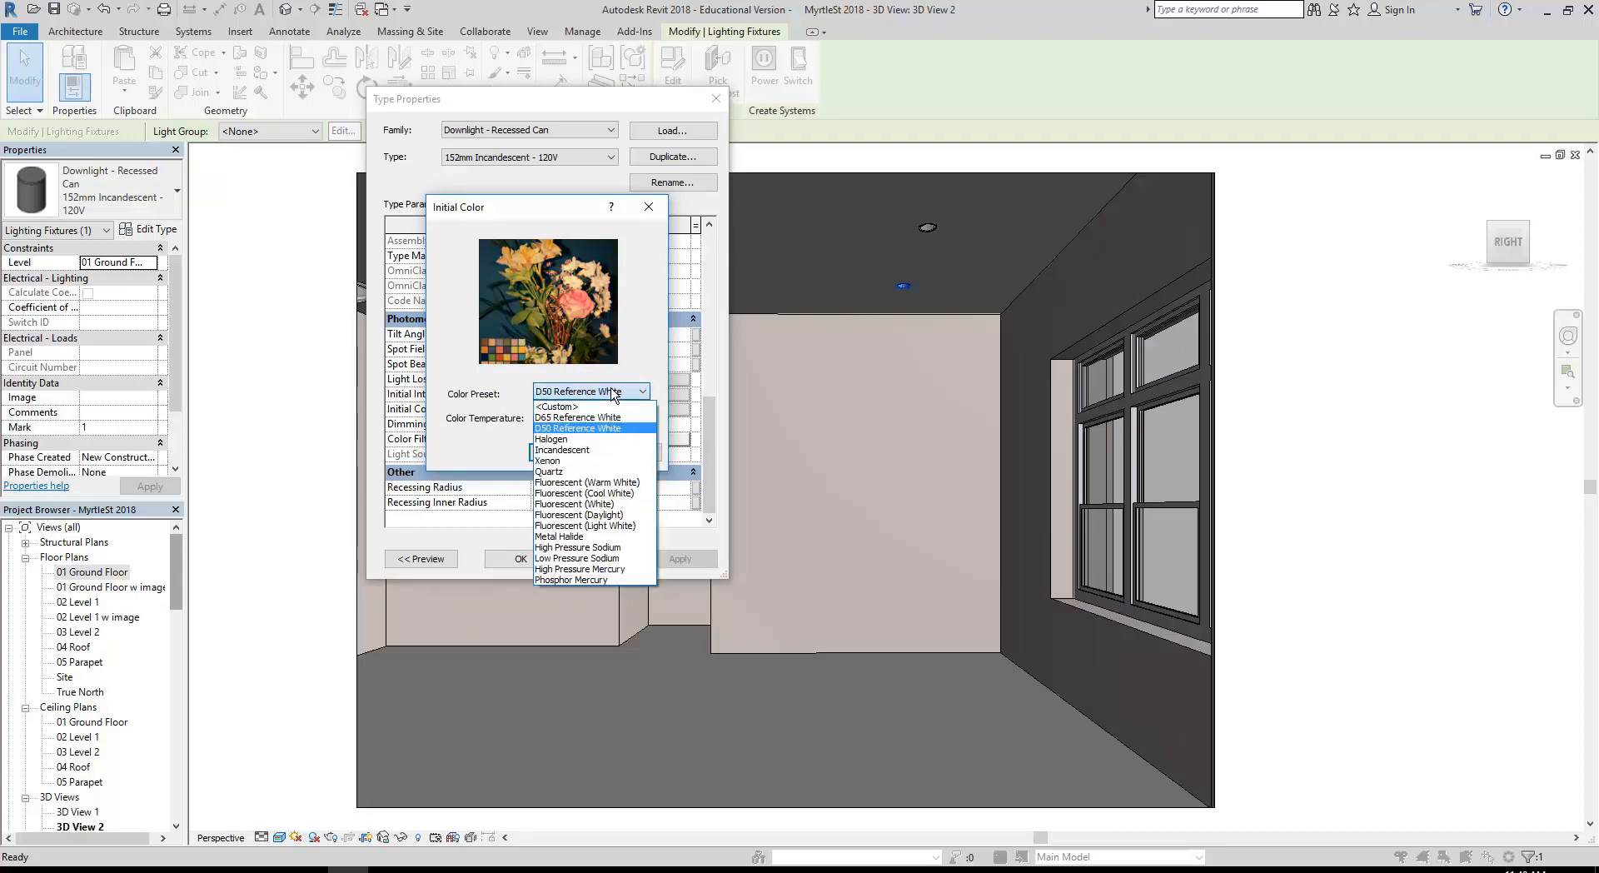
click(588, 429)
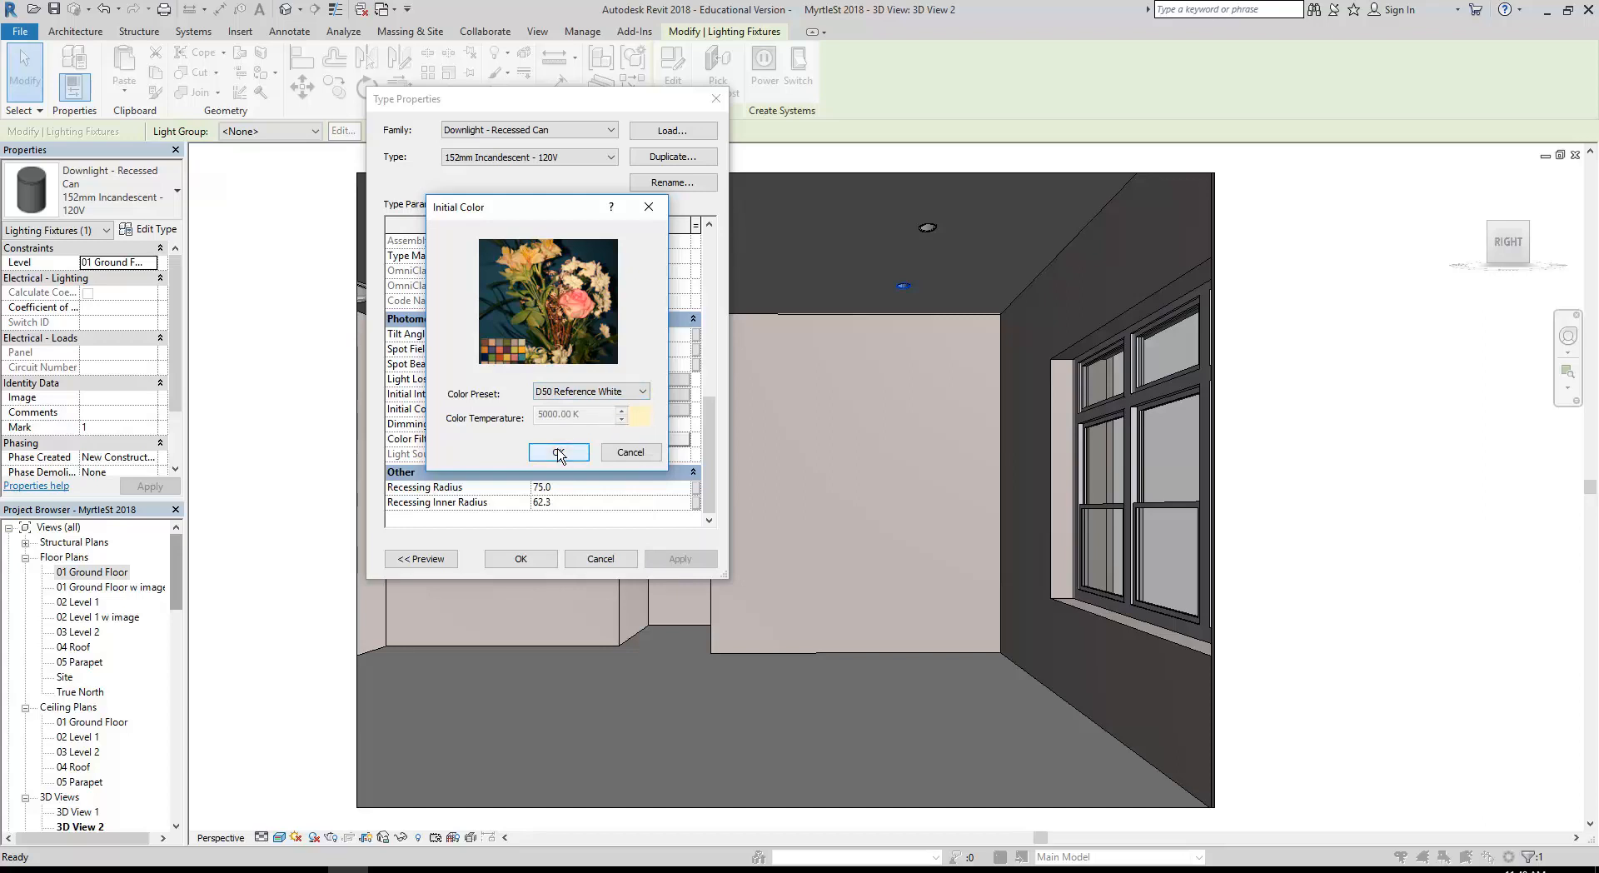
click(588, 393)
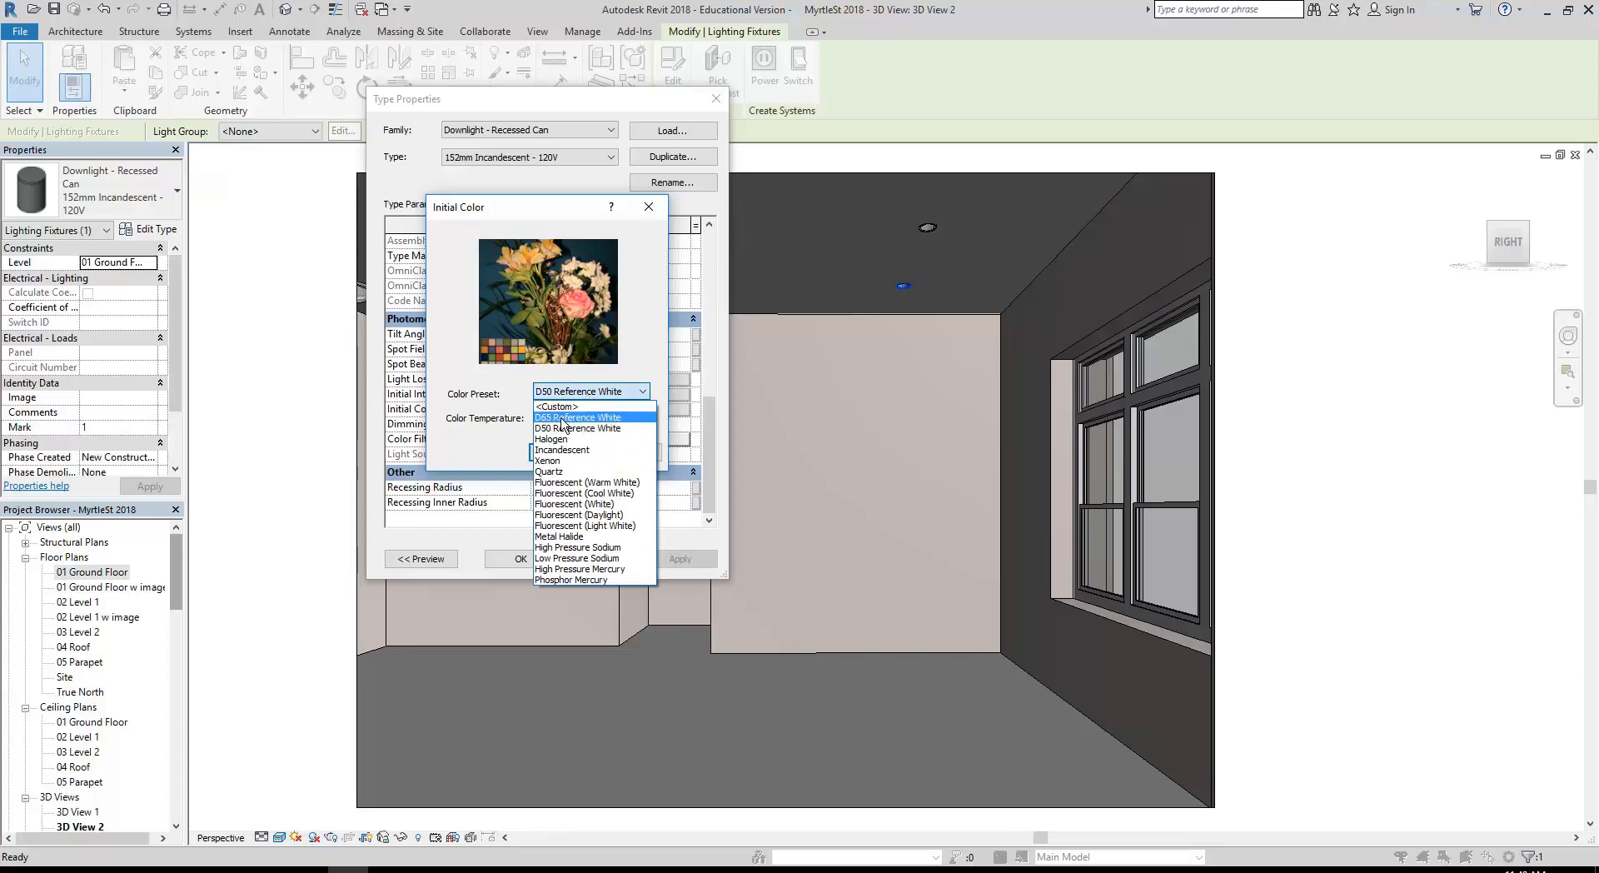
click(562, 417)
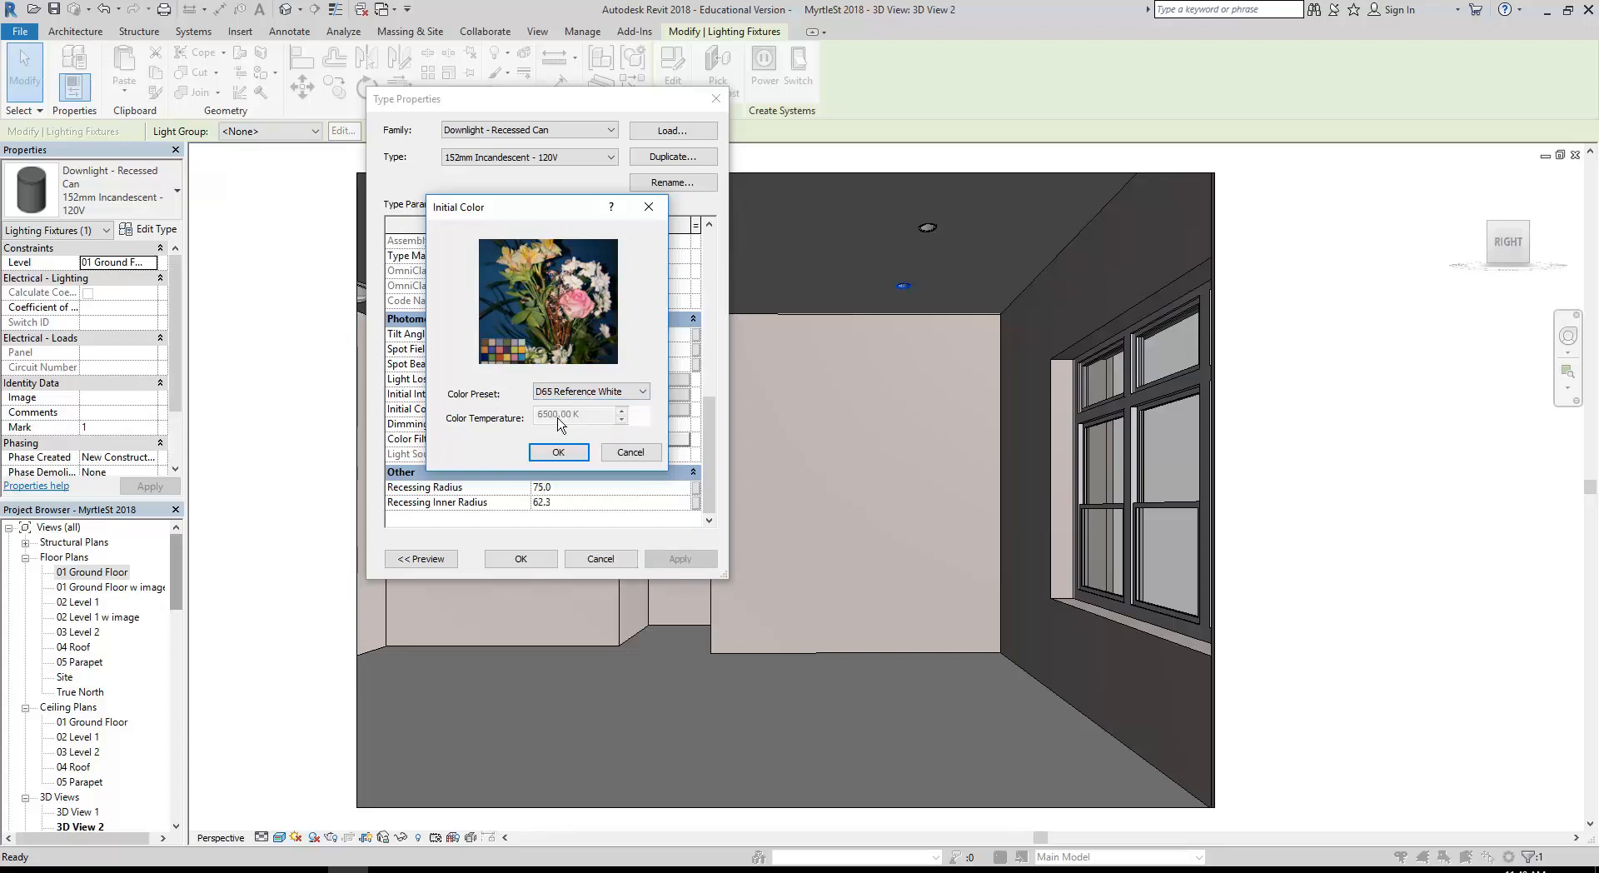
click(637, 396)
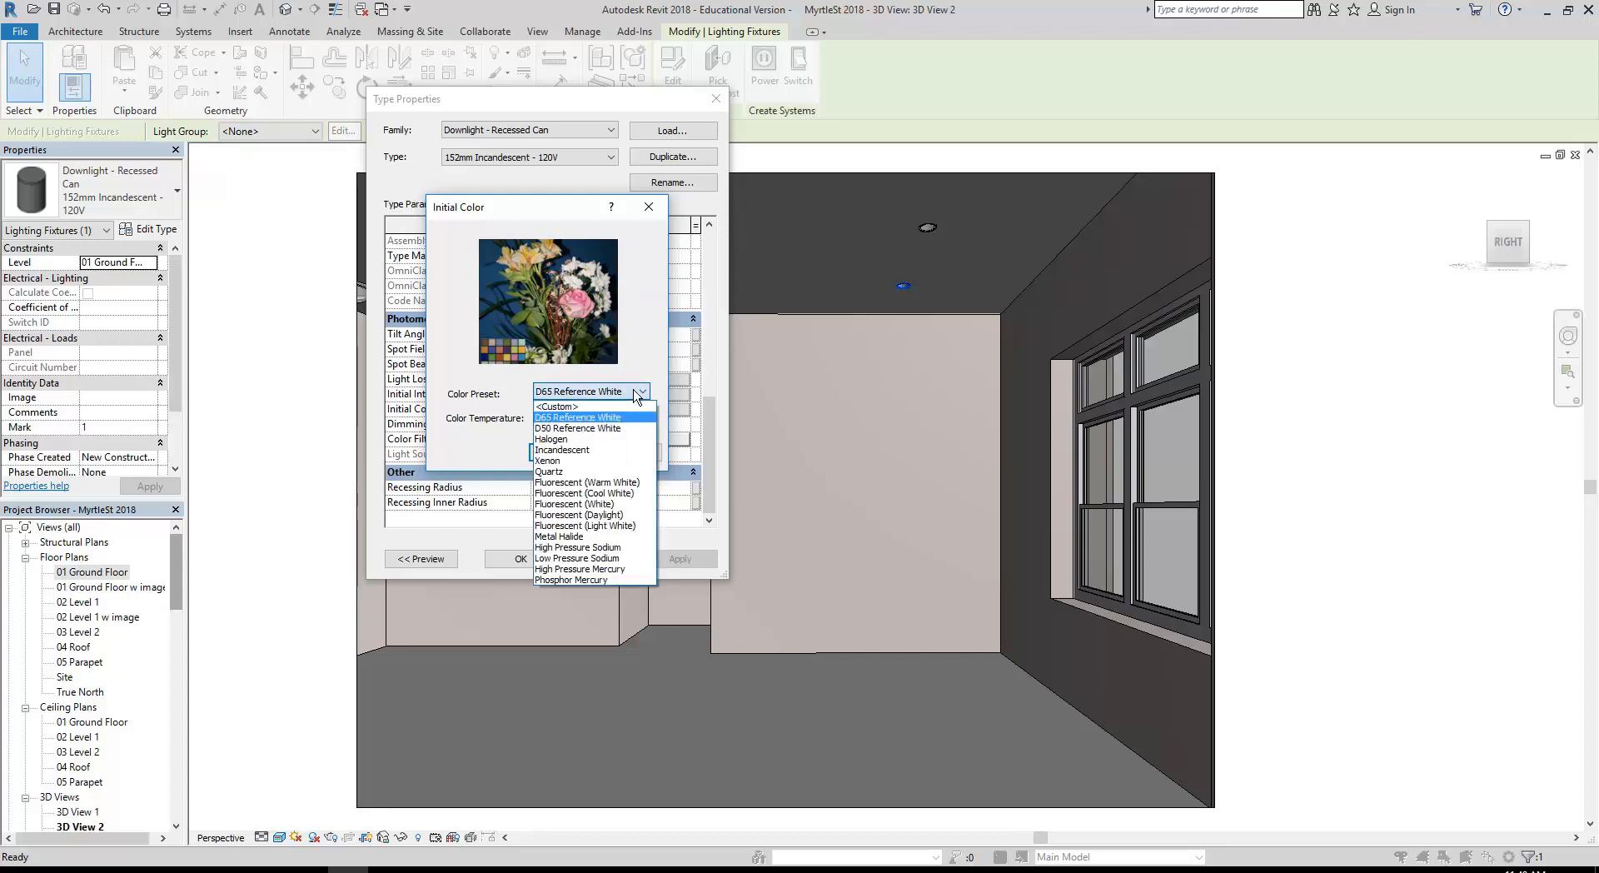
click(637, 397)
click(637, 397)
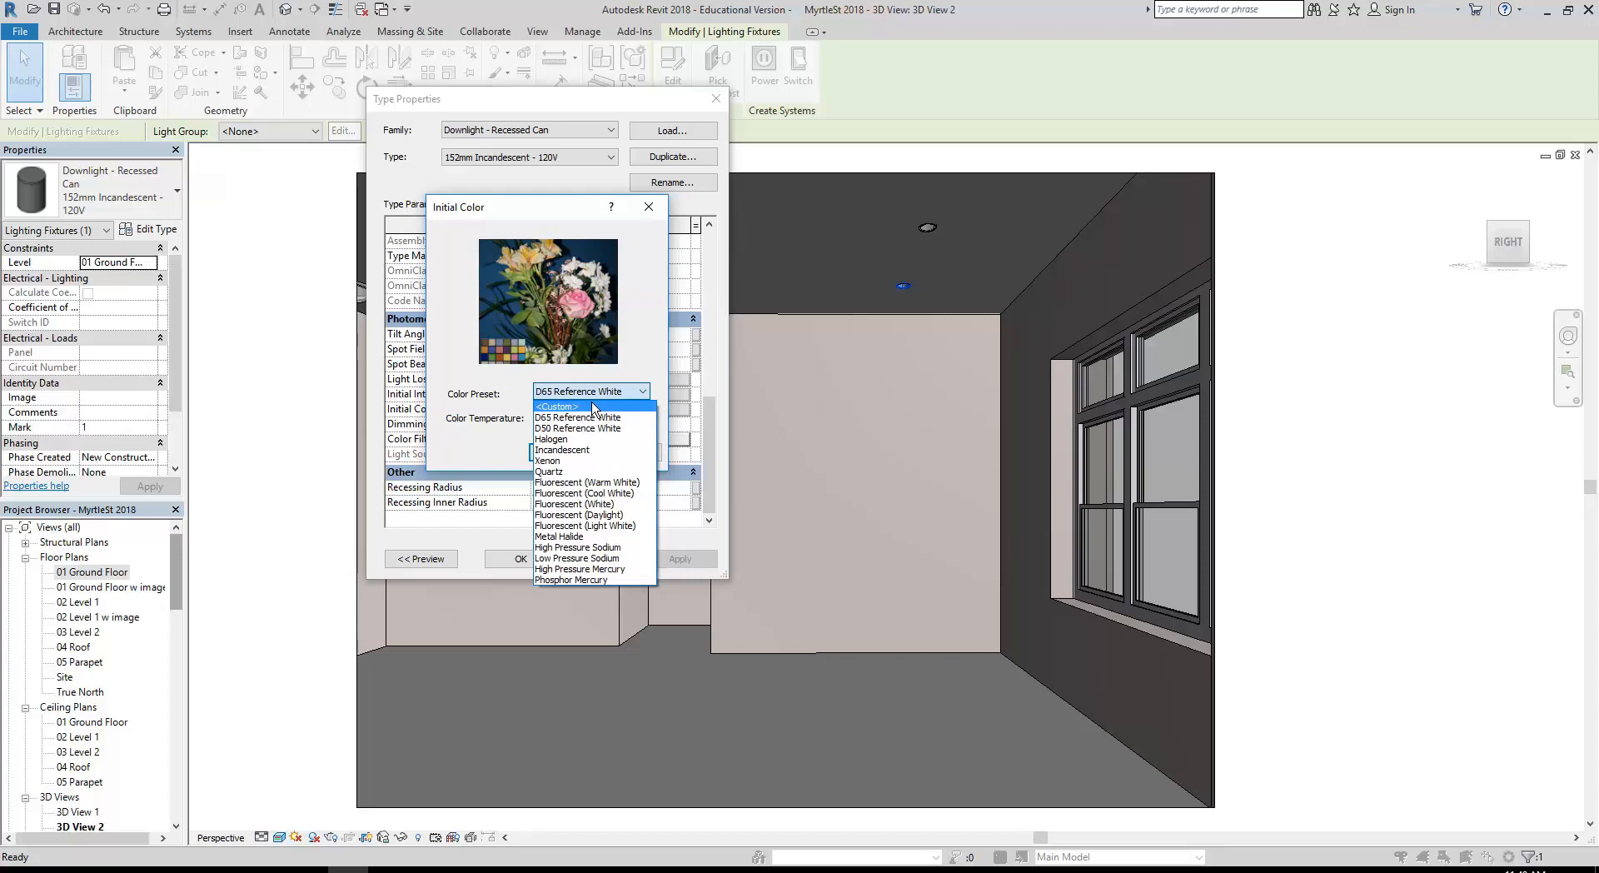
click(572, 537)
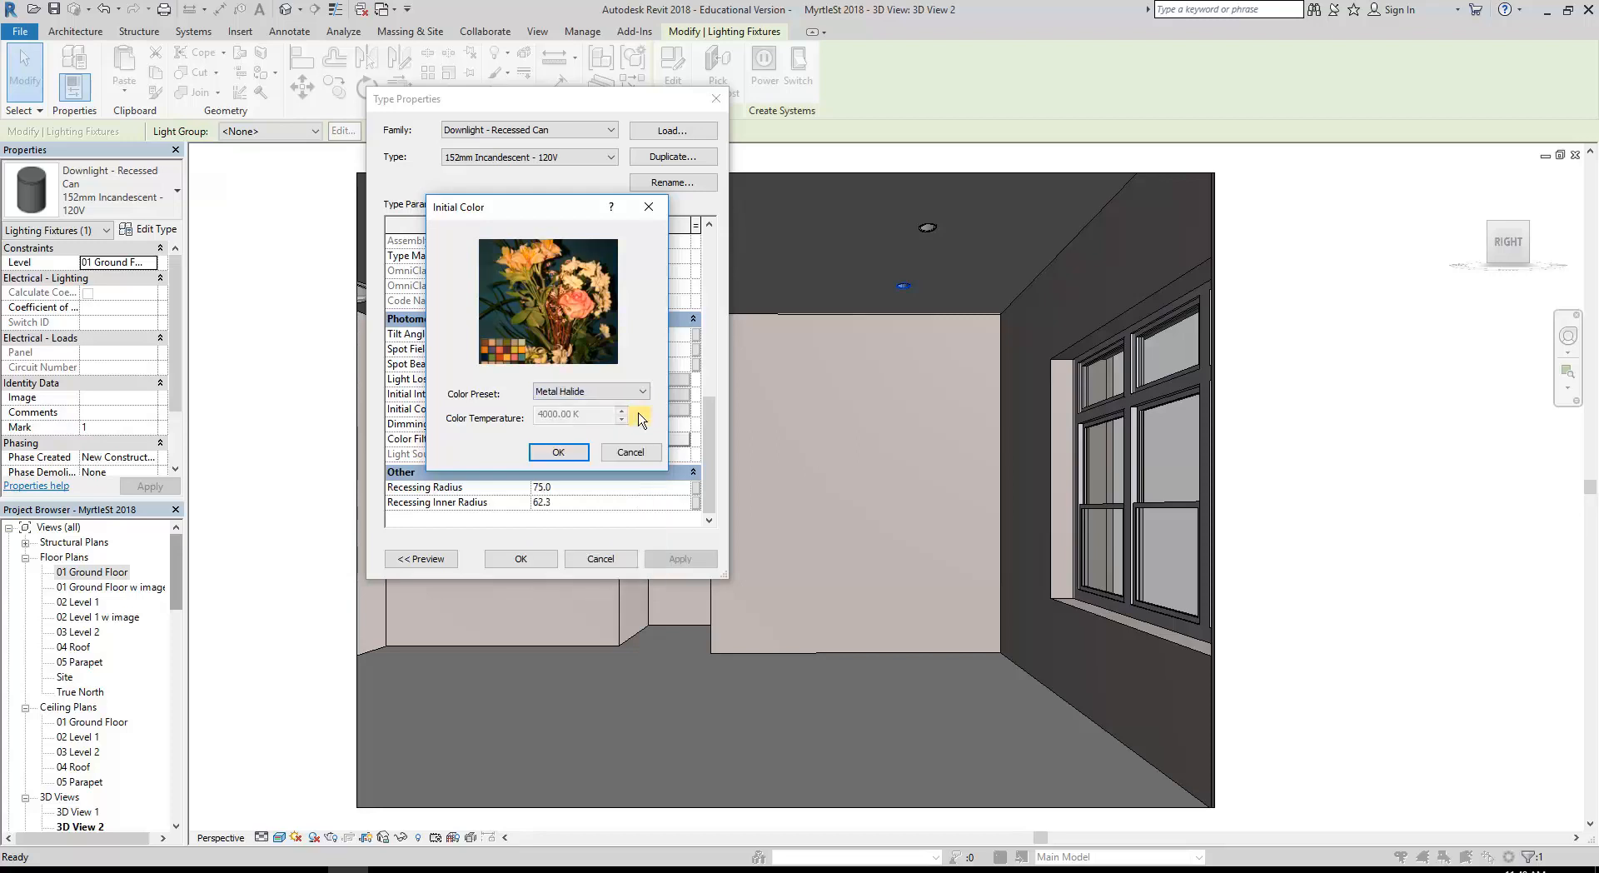
click(620, 392)
click(620, 398)
click(596, 398)
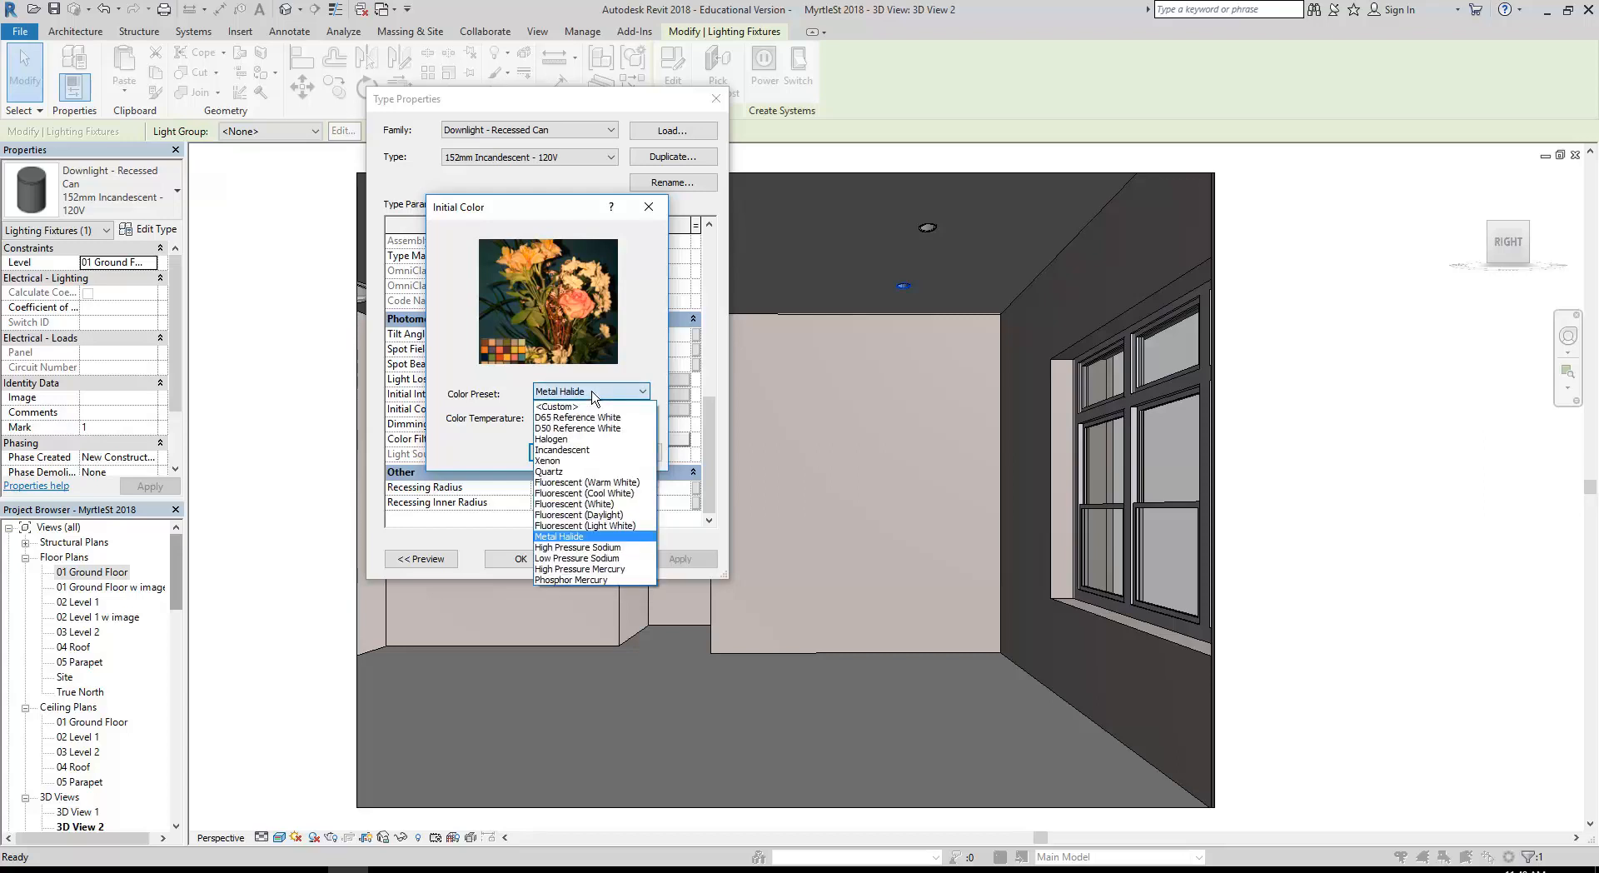
click(574, 548)
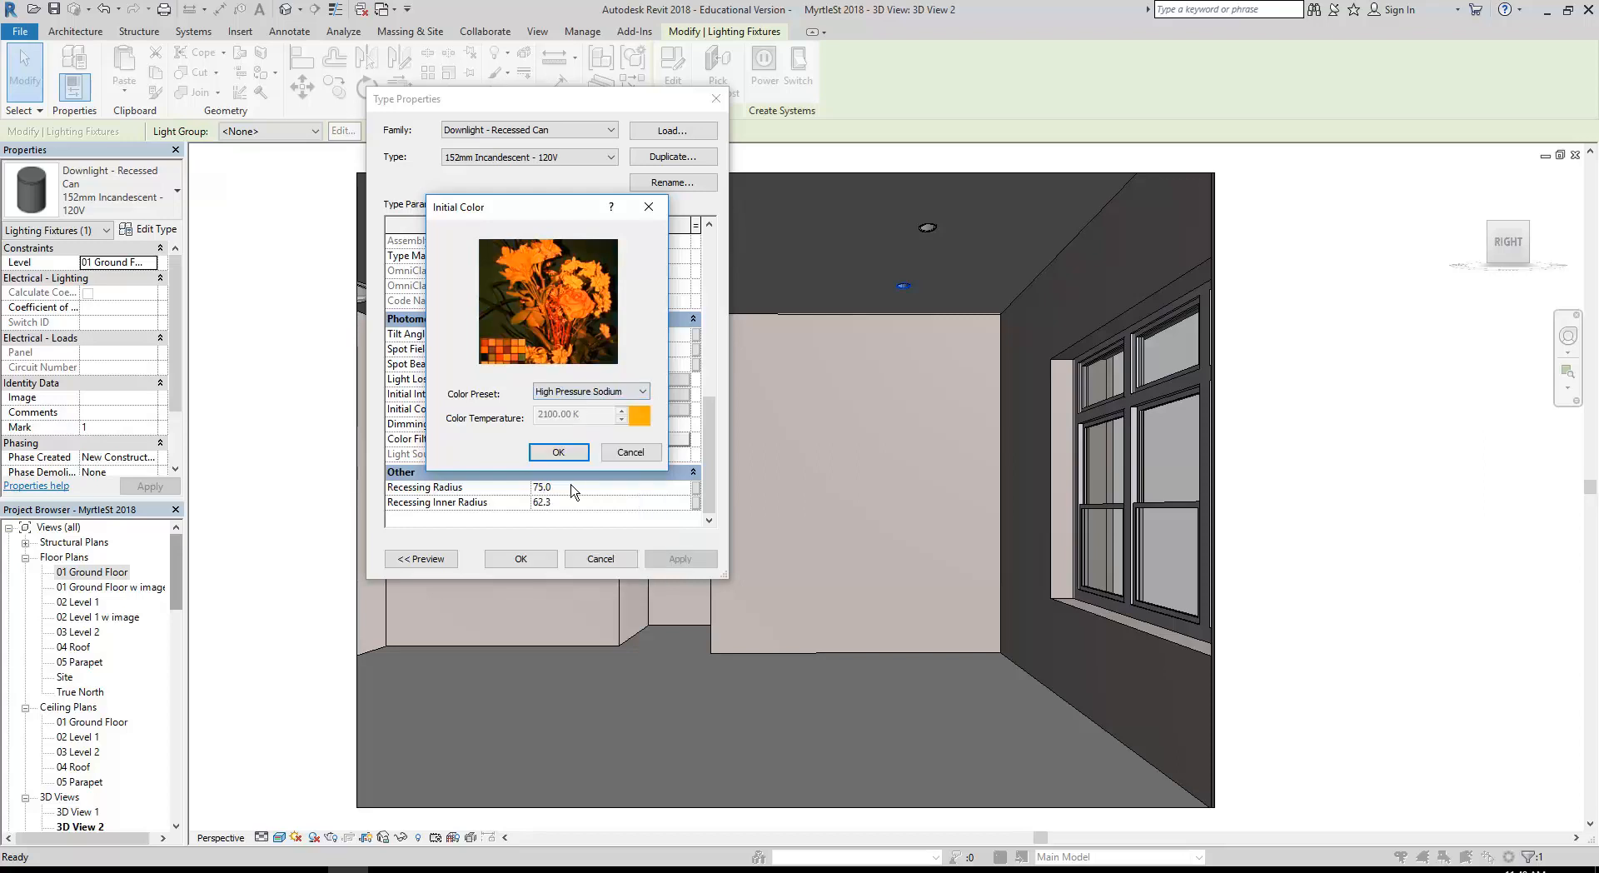
Set the downlight type's initial color to the Xenon preset and apply the type changes
click(588, 393)
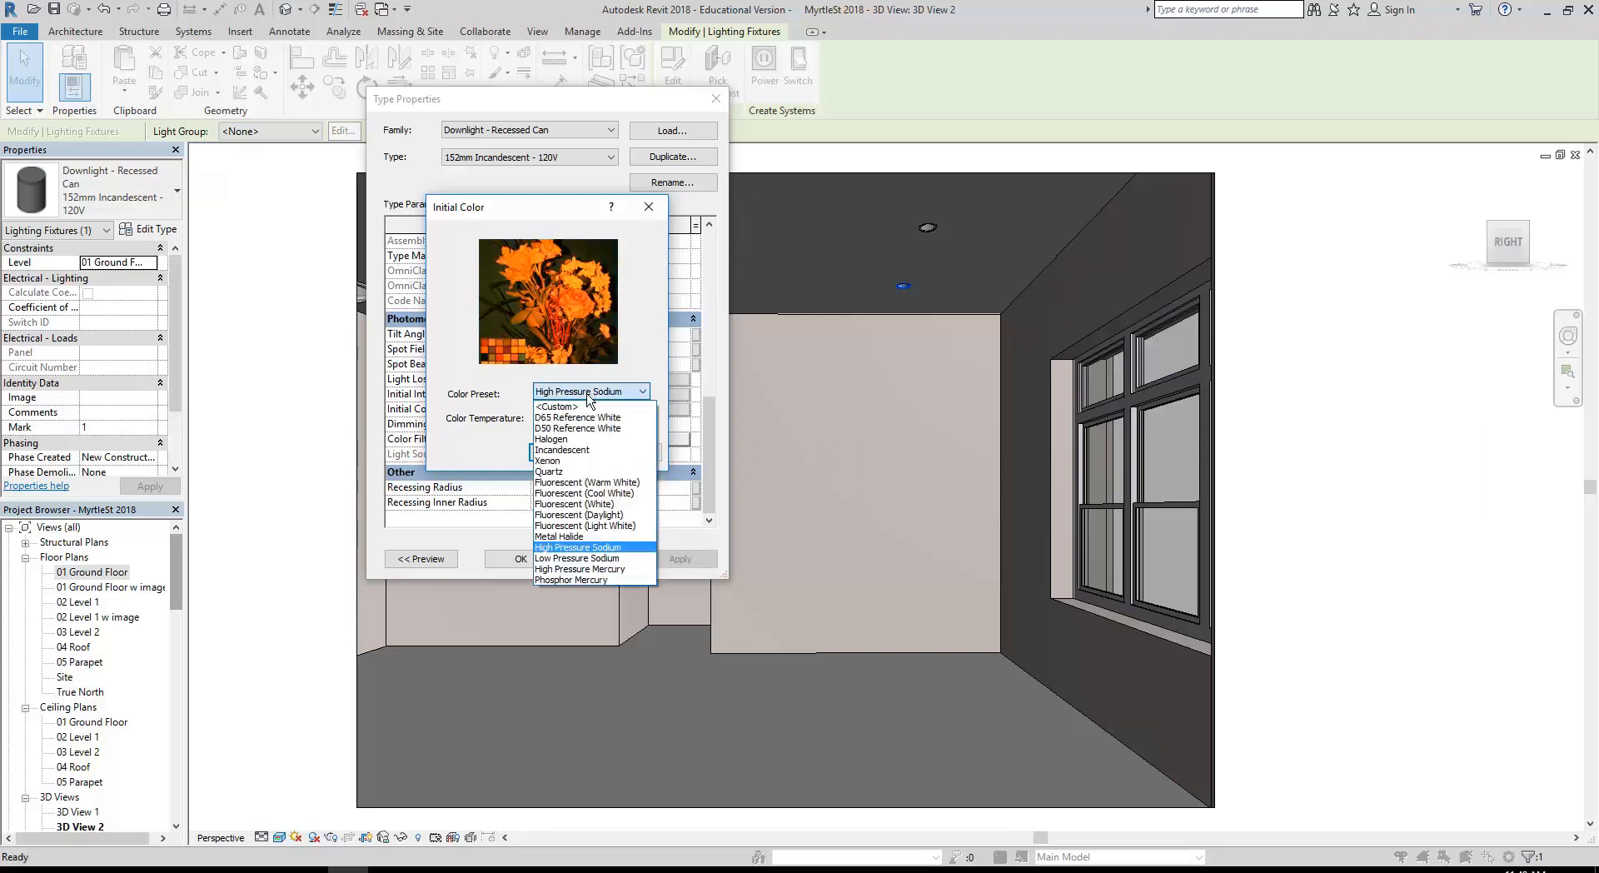
click(584, 463)
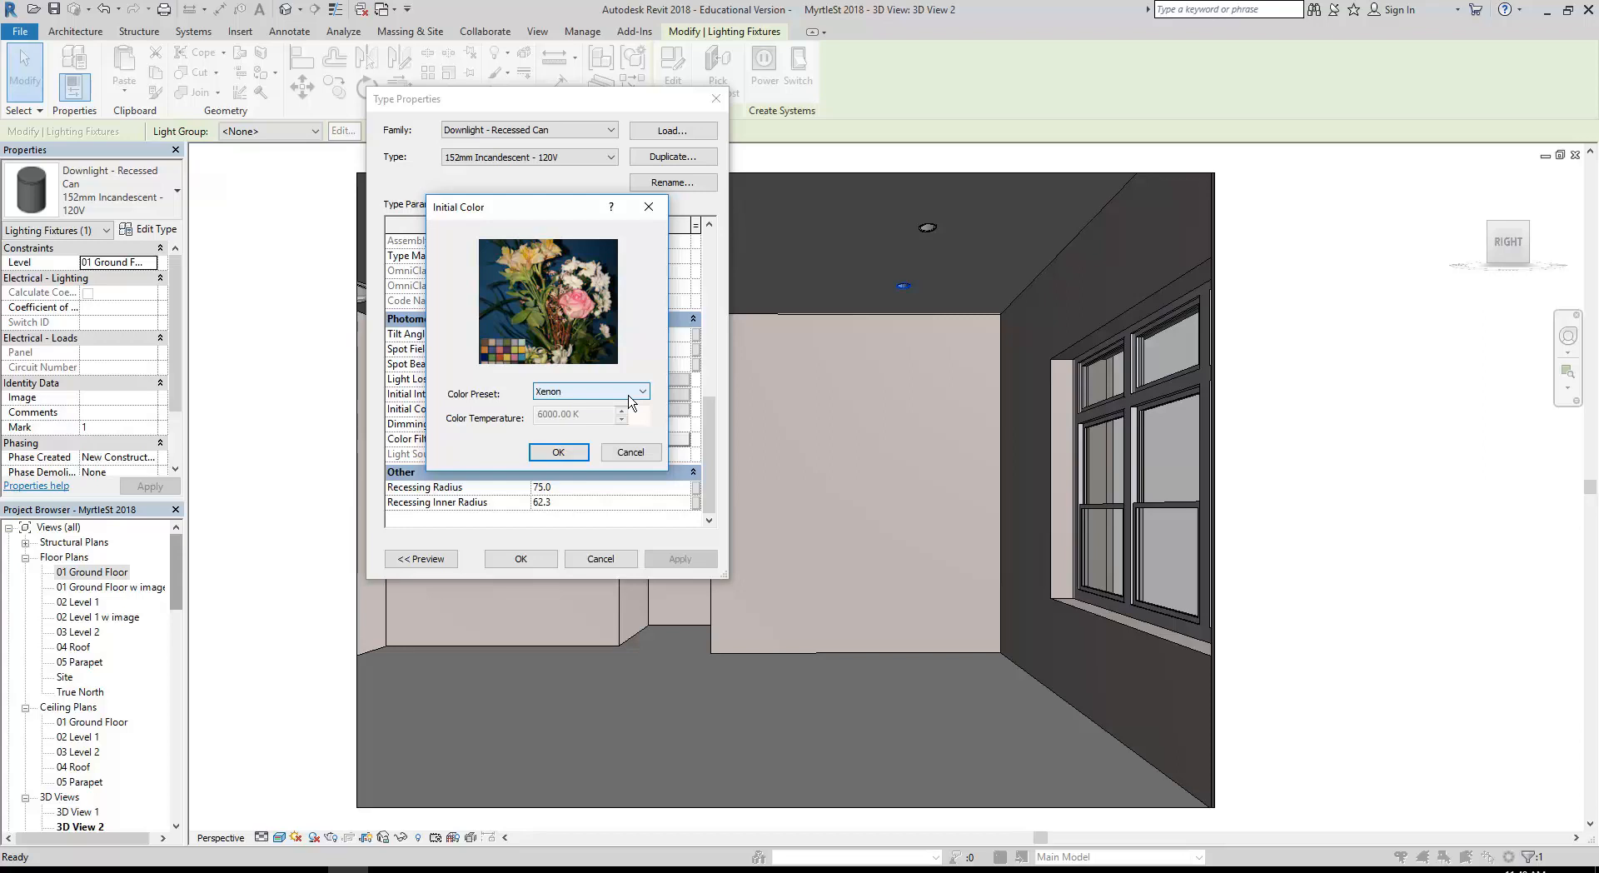
click(556, 452)
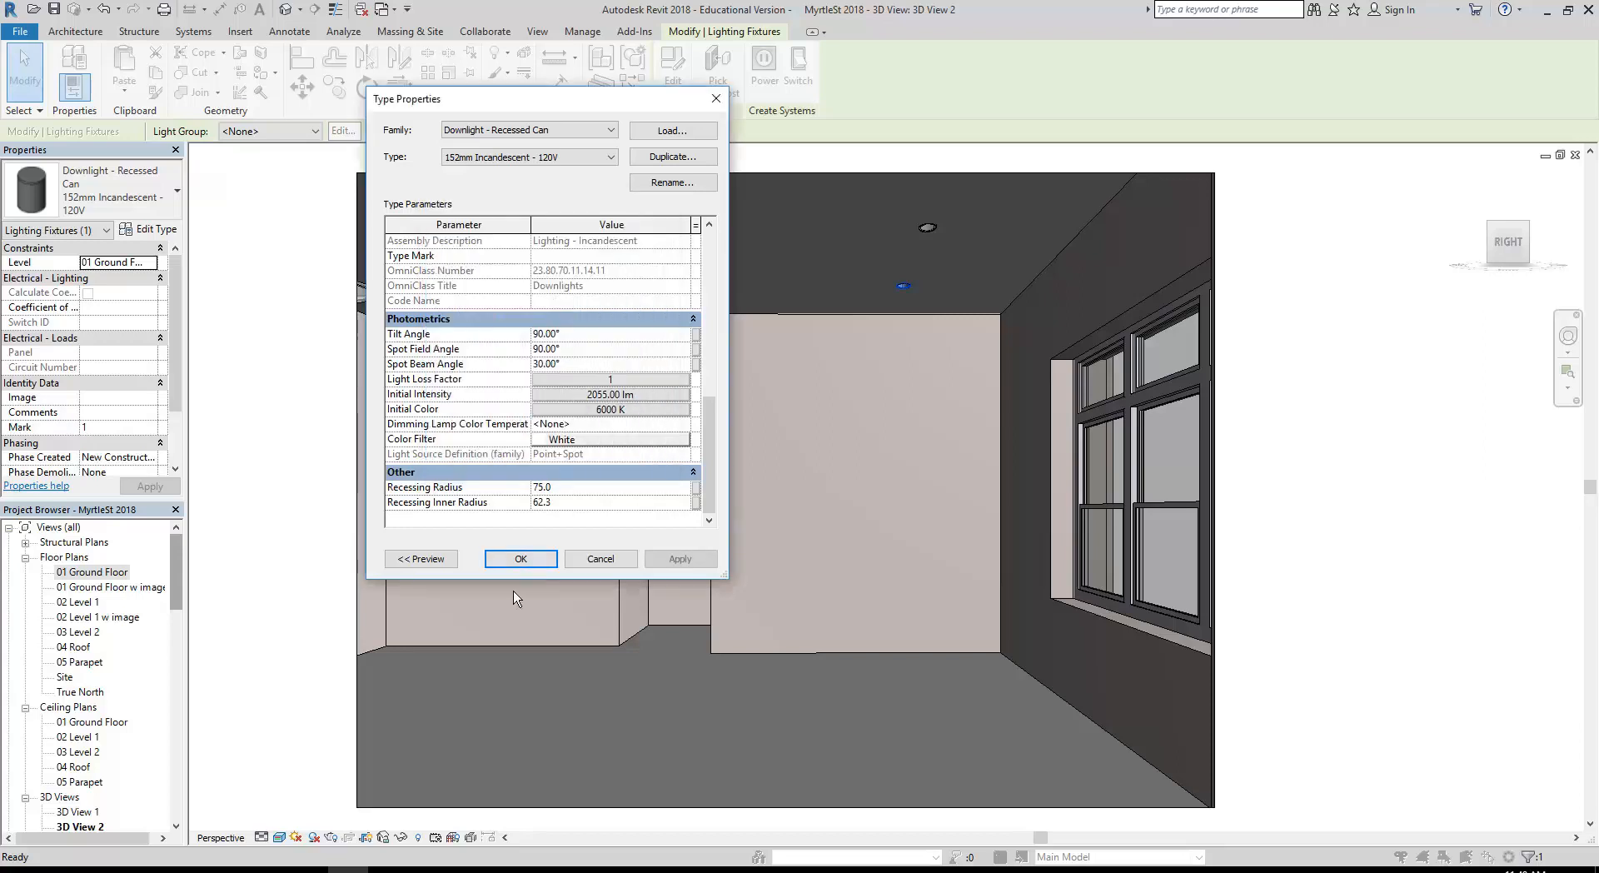
click(522, 559)
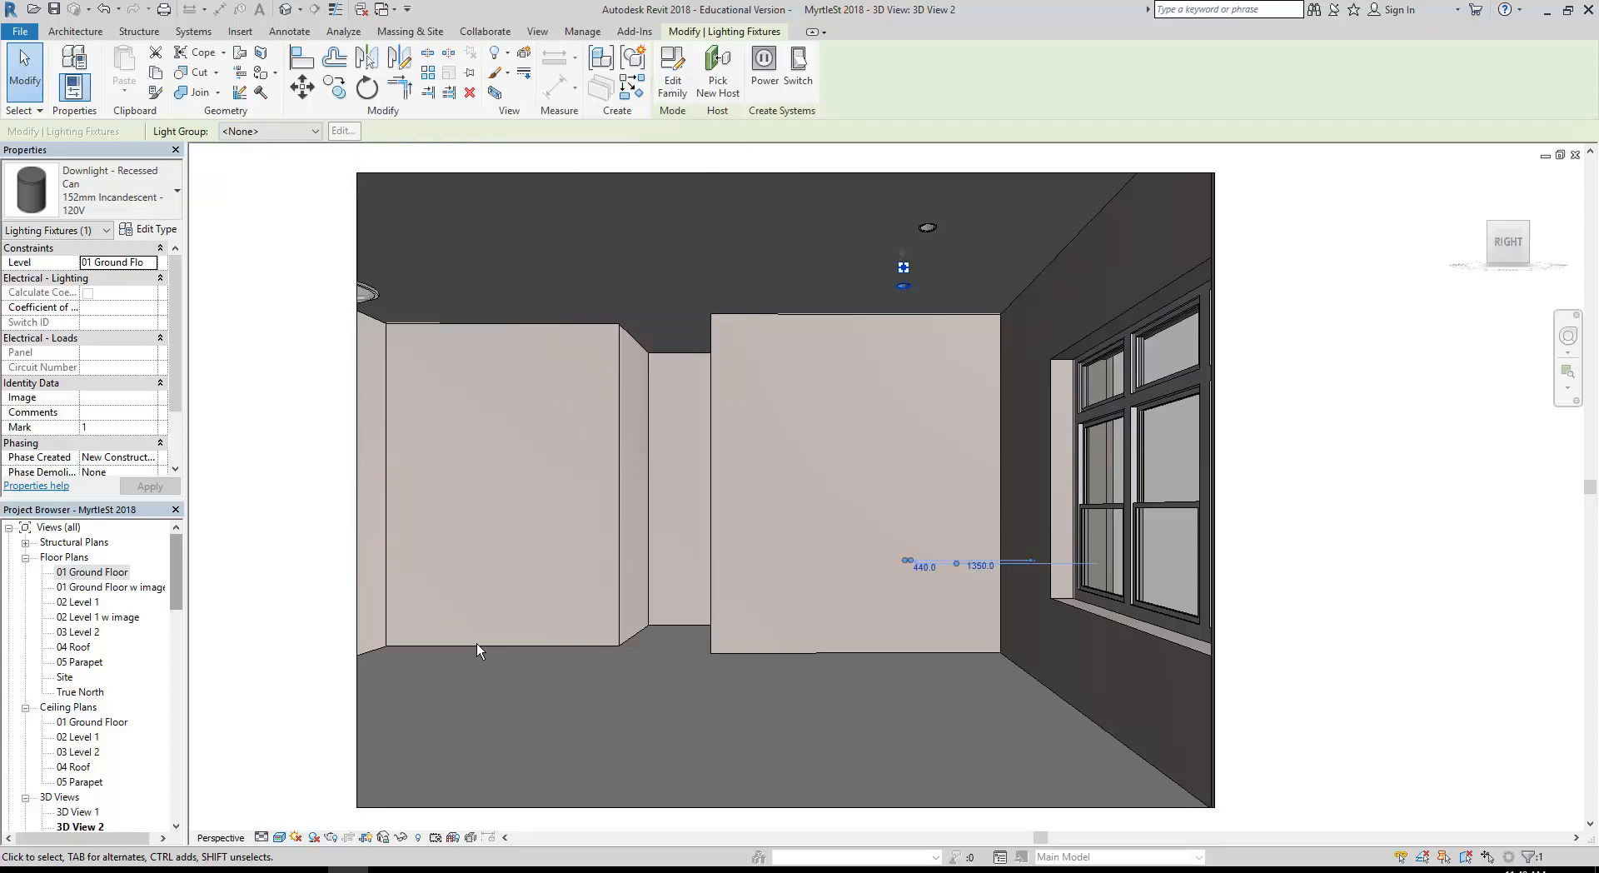
Render the camera view at Draft quality with the recolored downlights, then close the rendering settings
click(331, 837)
click(98, 92)
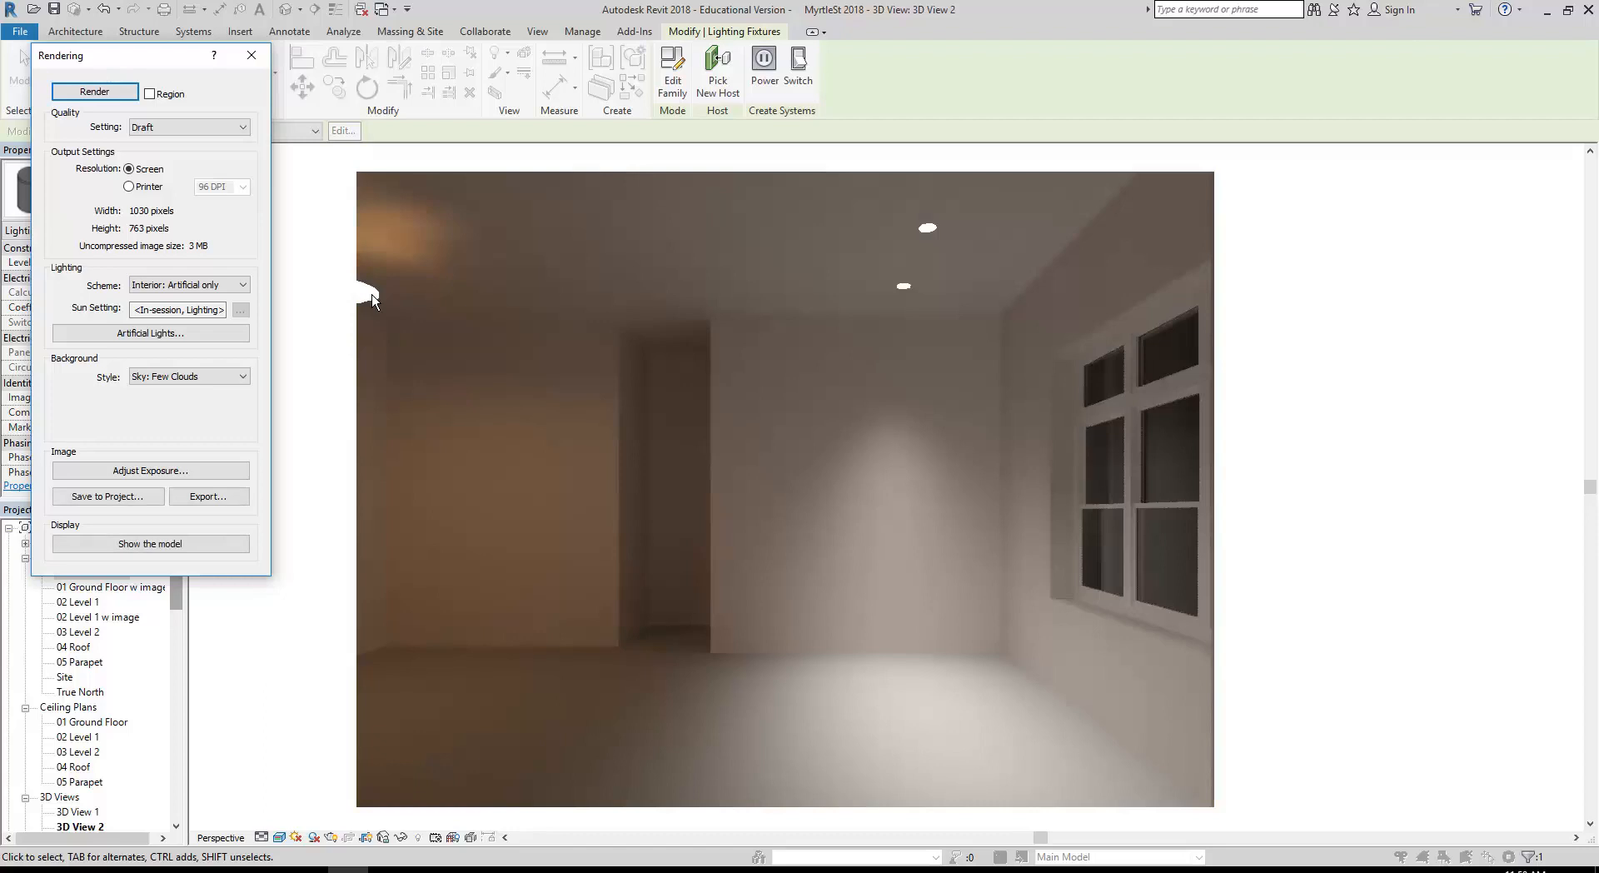
click(250, 54)
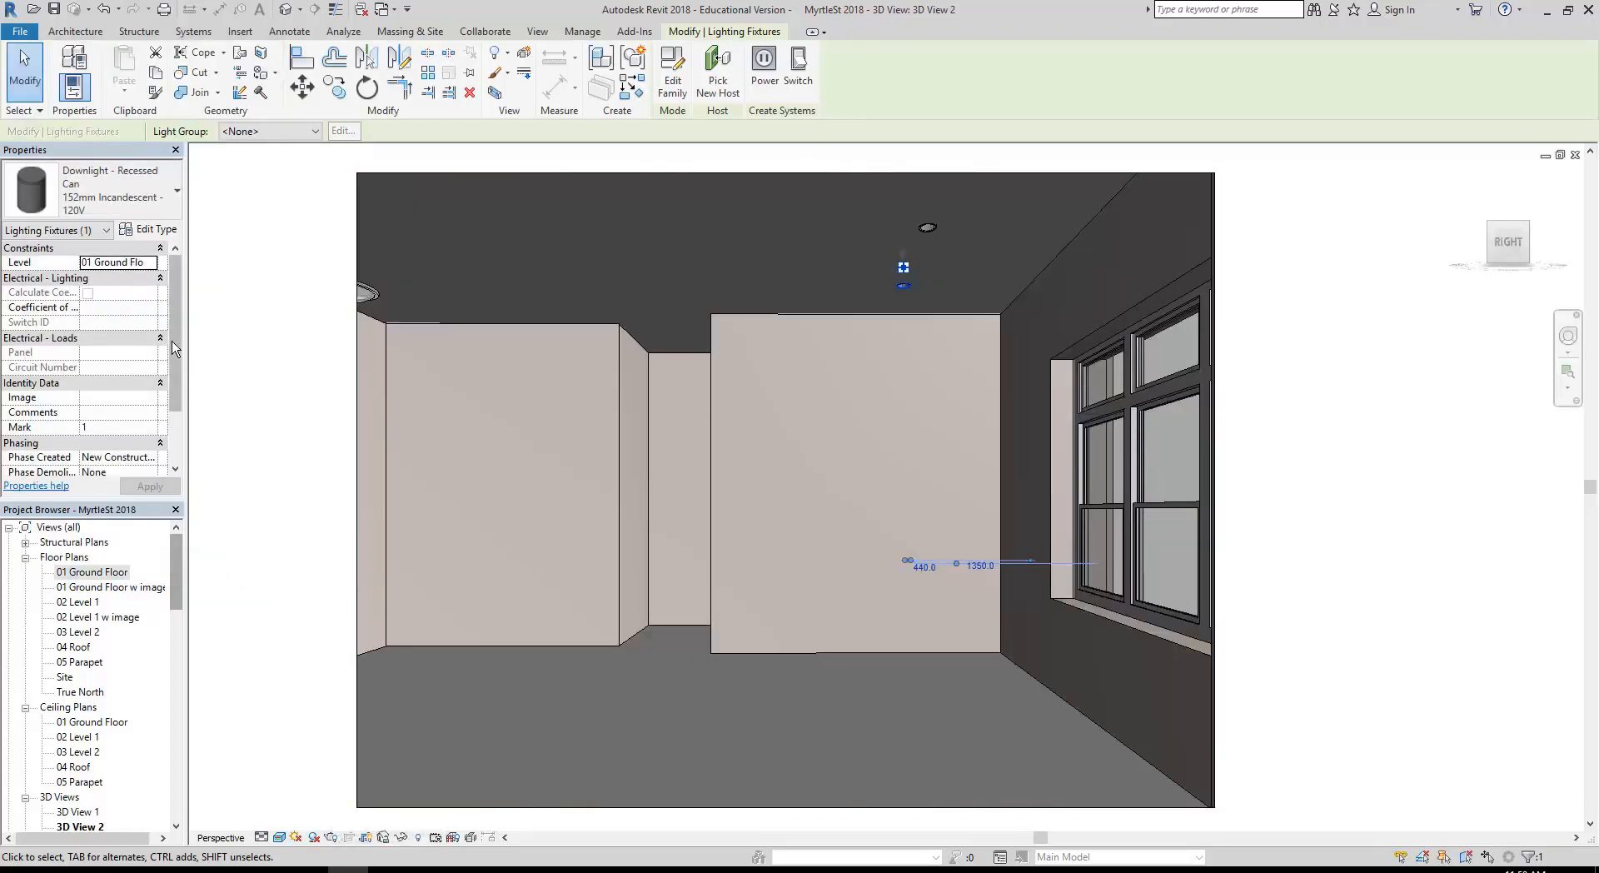
Examine the photometric parameters of the recessed can downlight type without changing them, then clear the fixture selection
drag(176, 332, 168, 284)
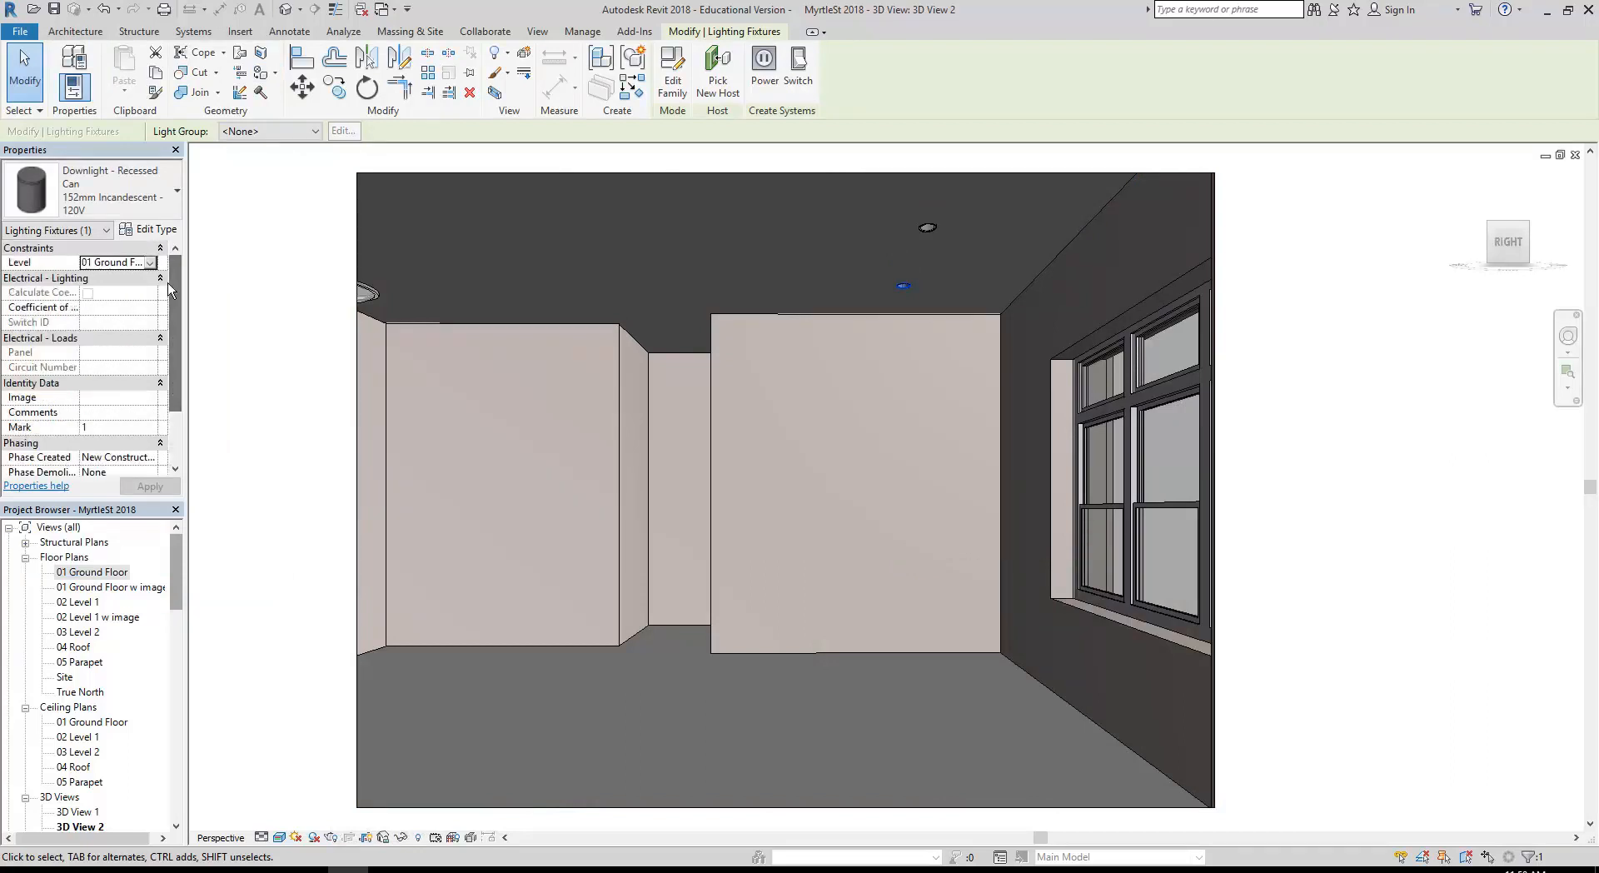
click(142, 229)
drag(713, 293, 708, 439)
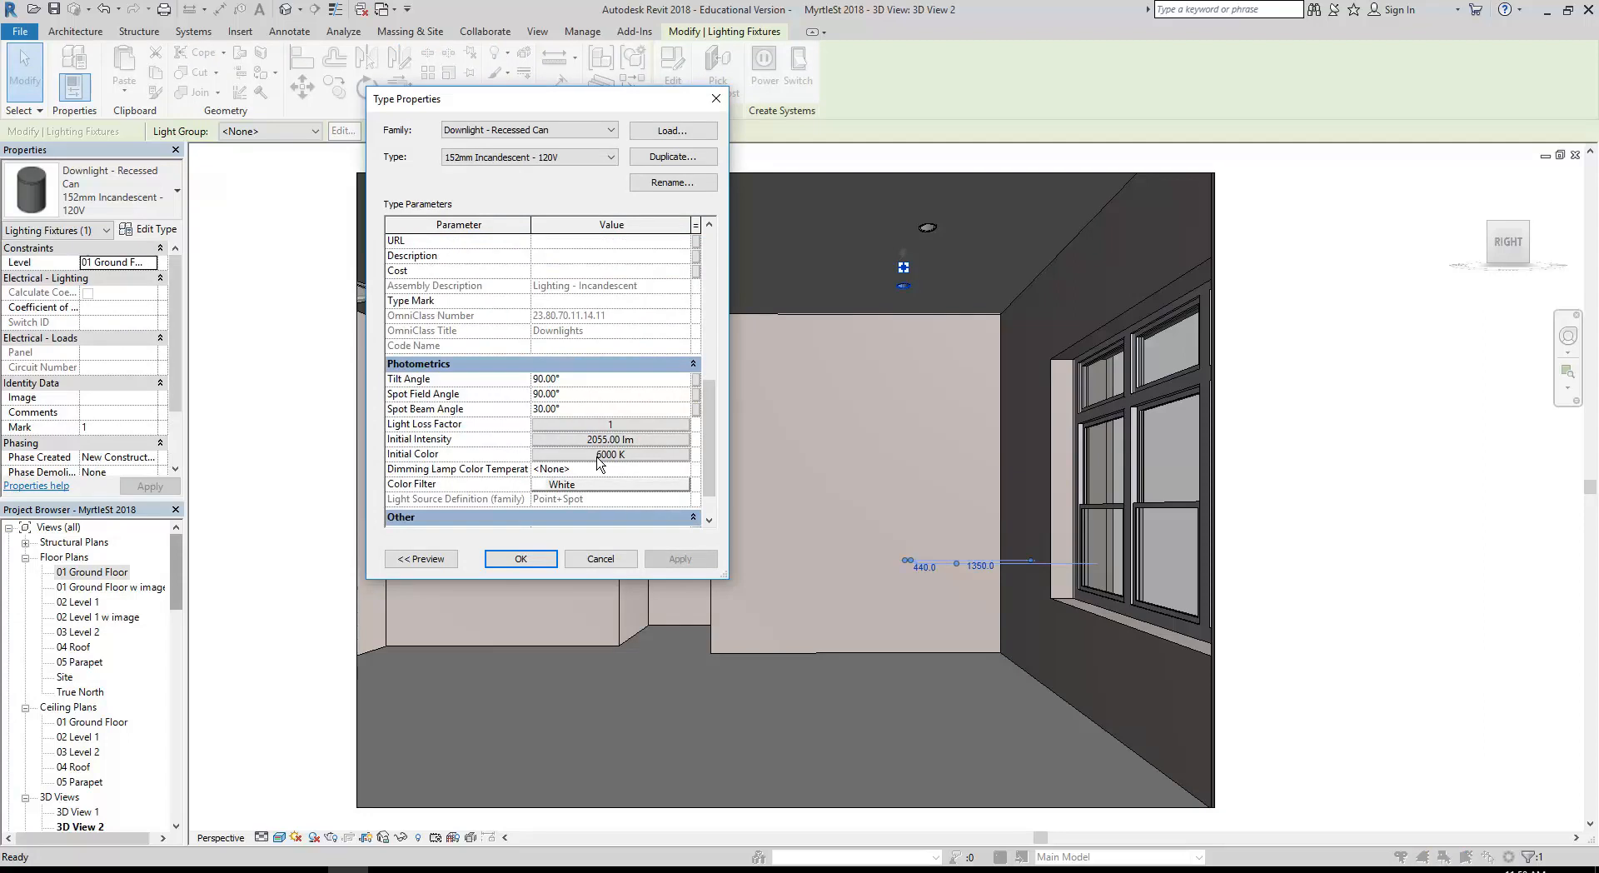
click(610, 560)
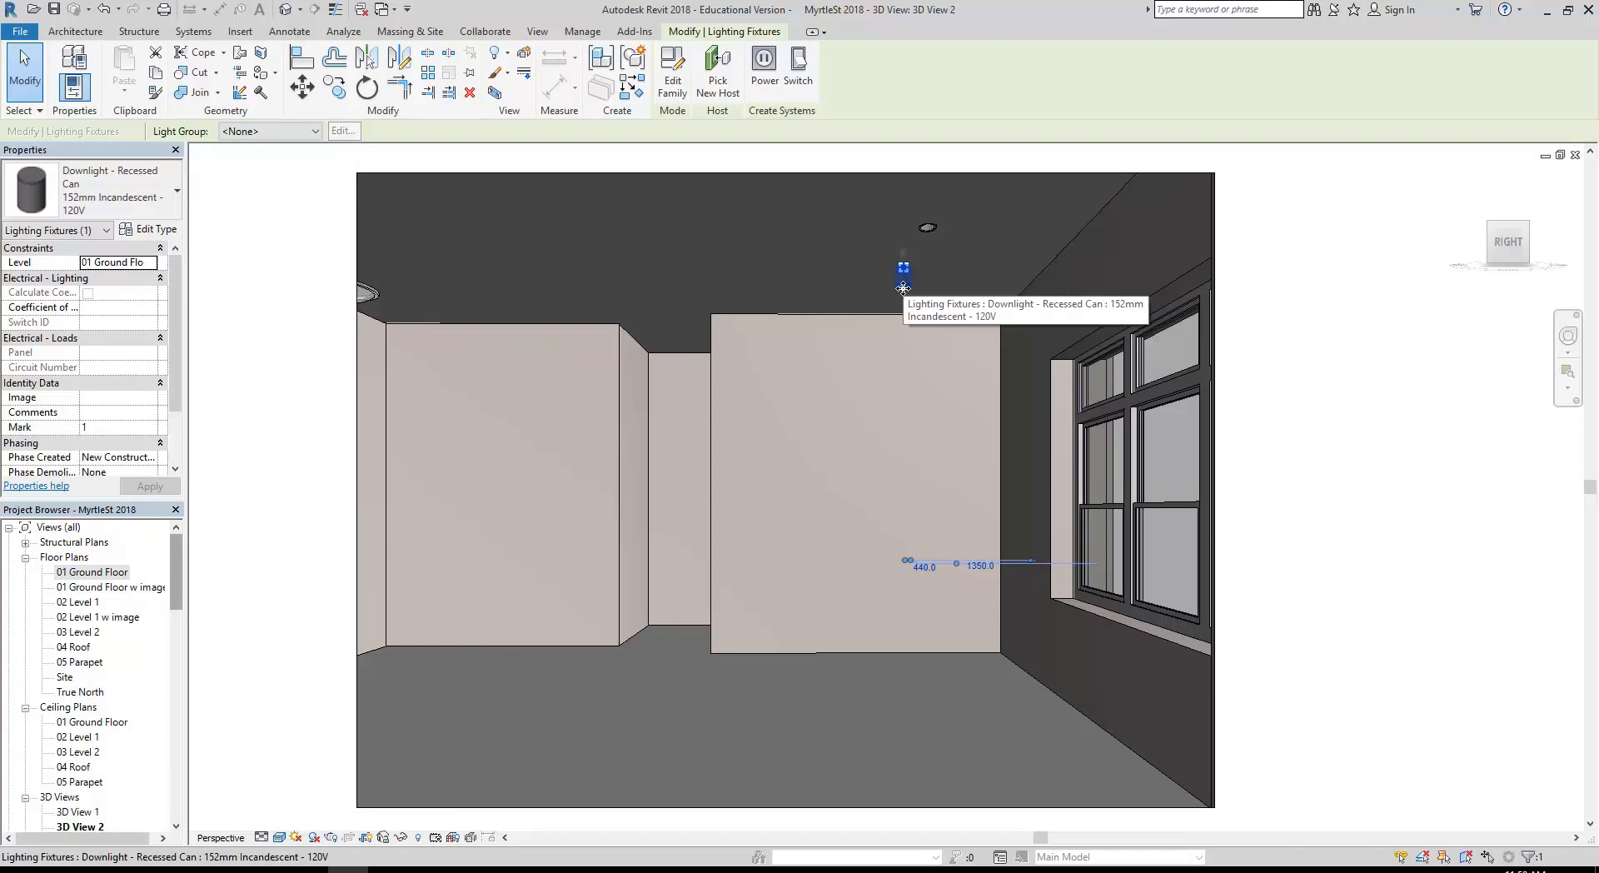
key(Escape)
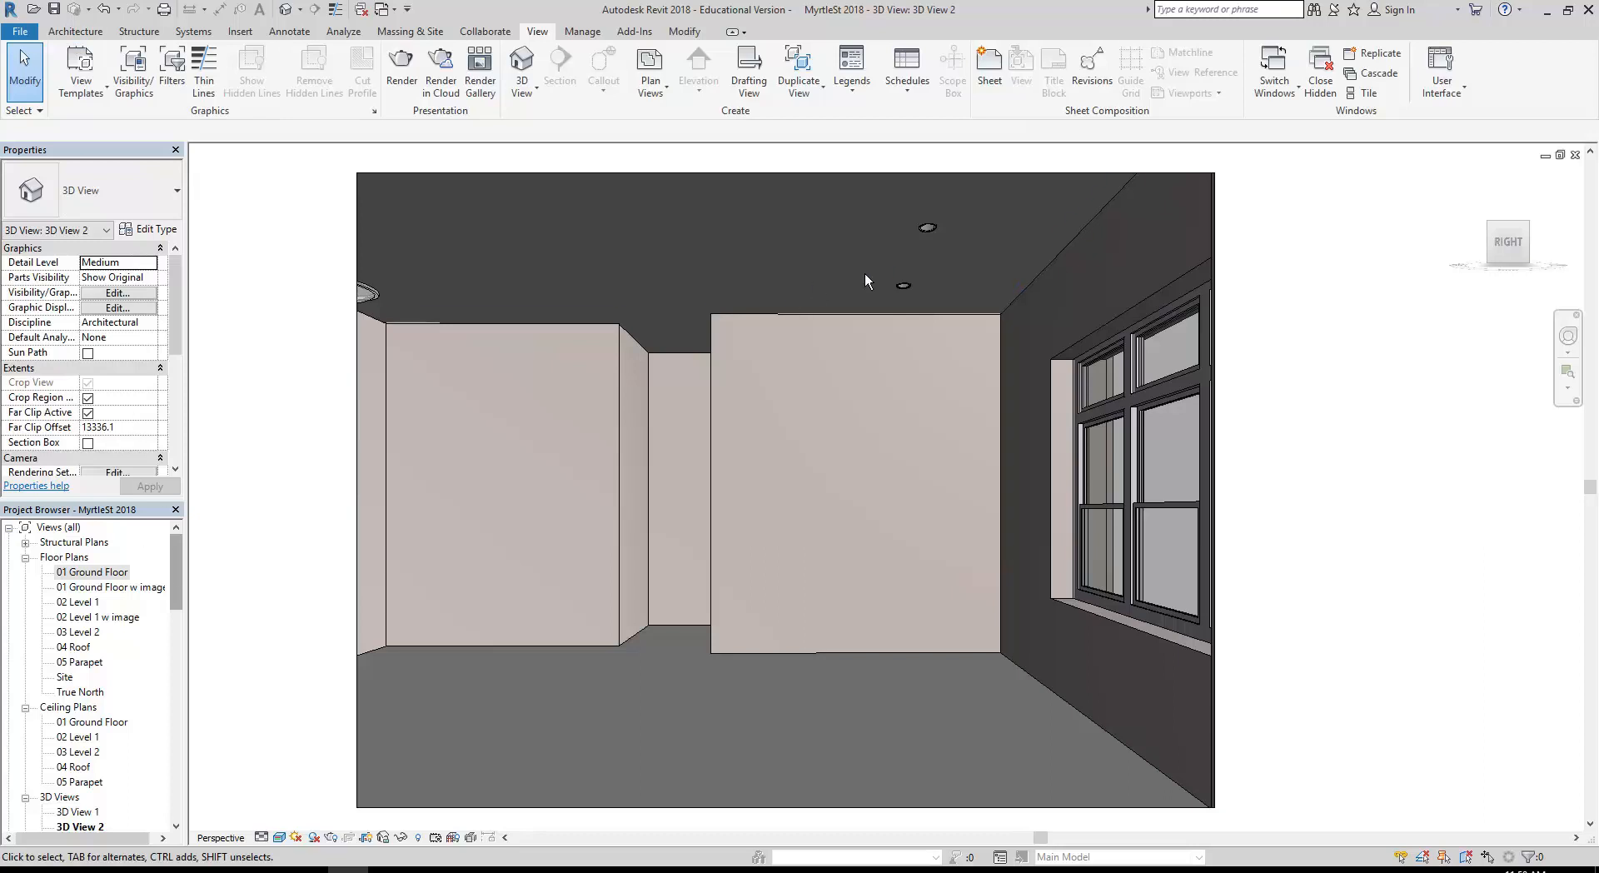
click(903, 291)
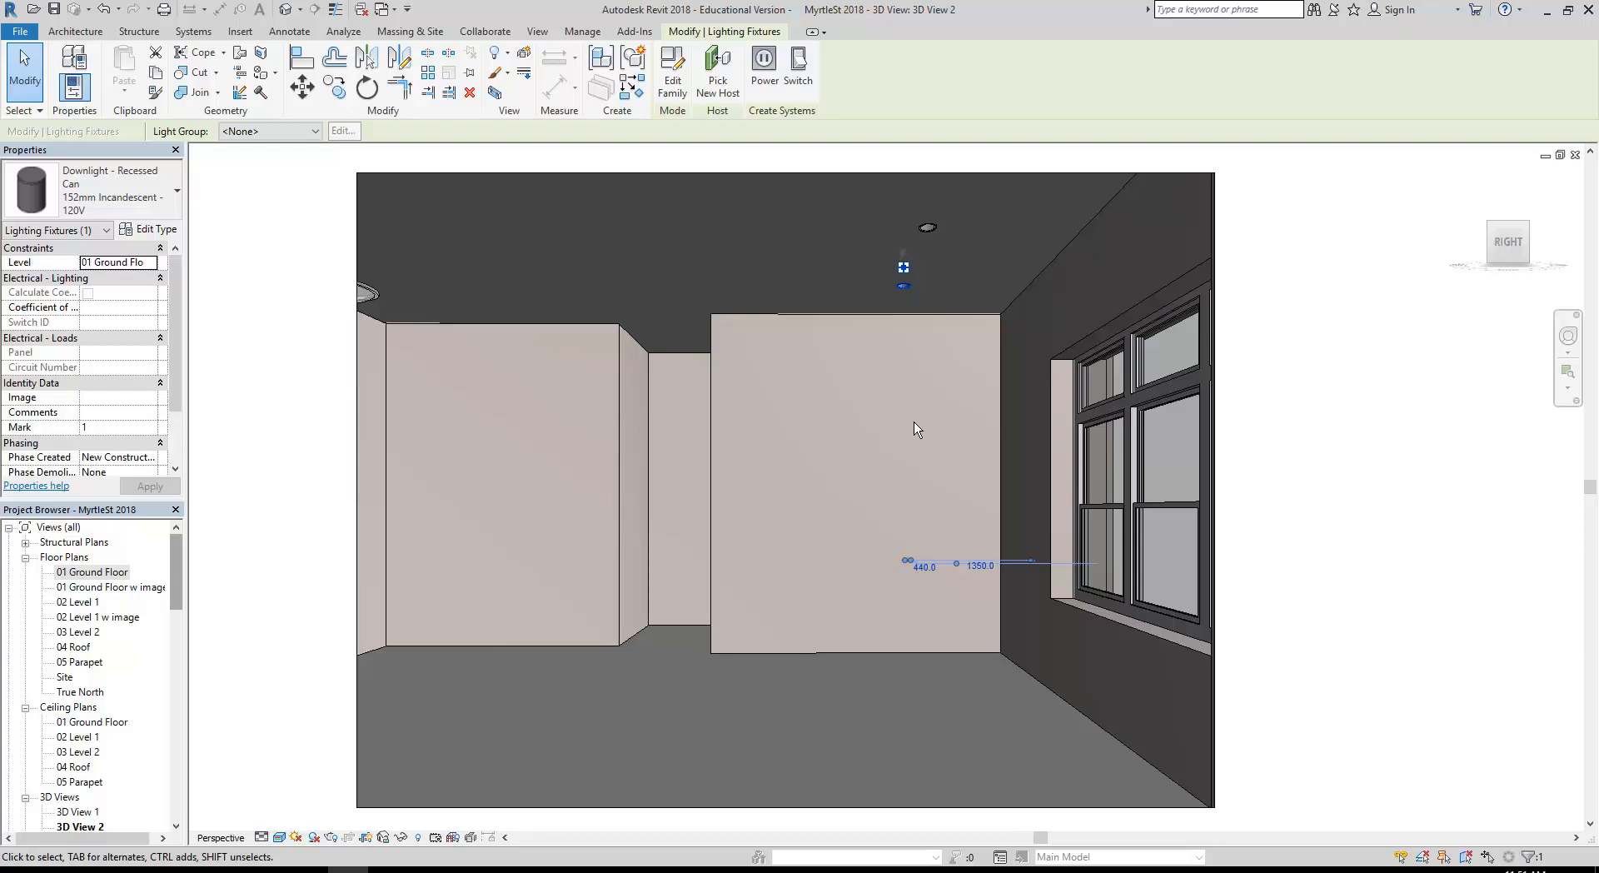
key(Escape)
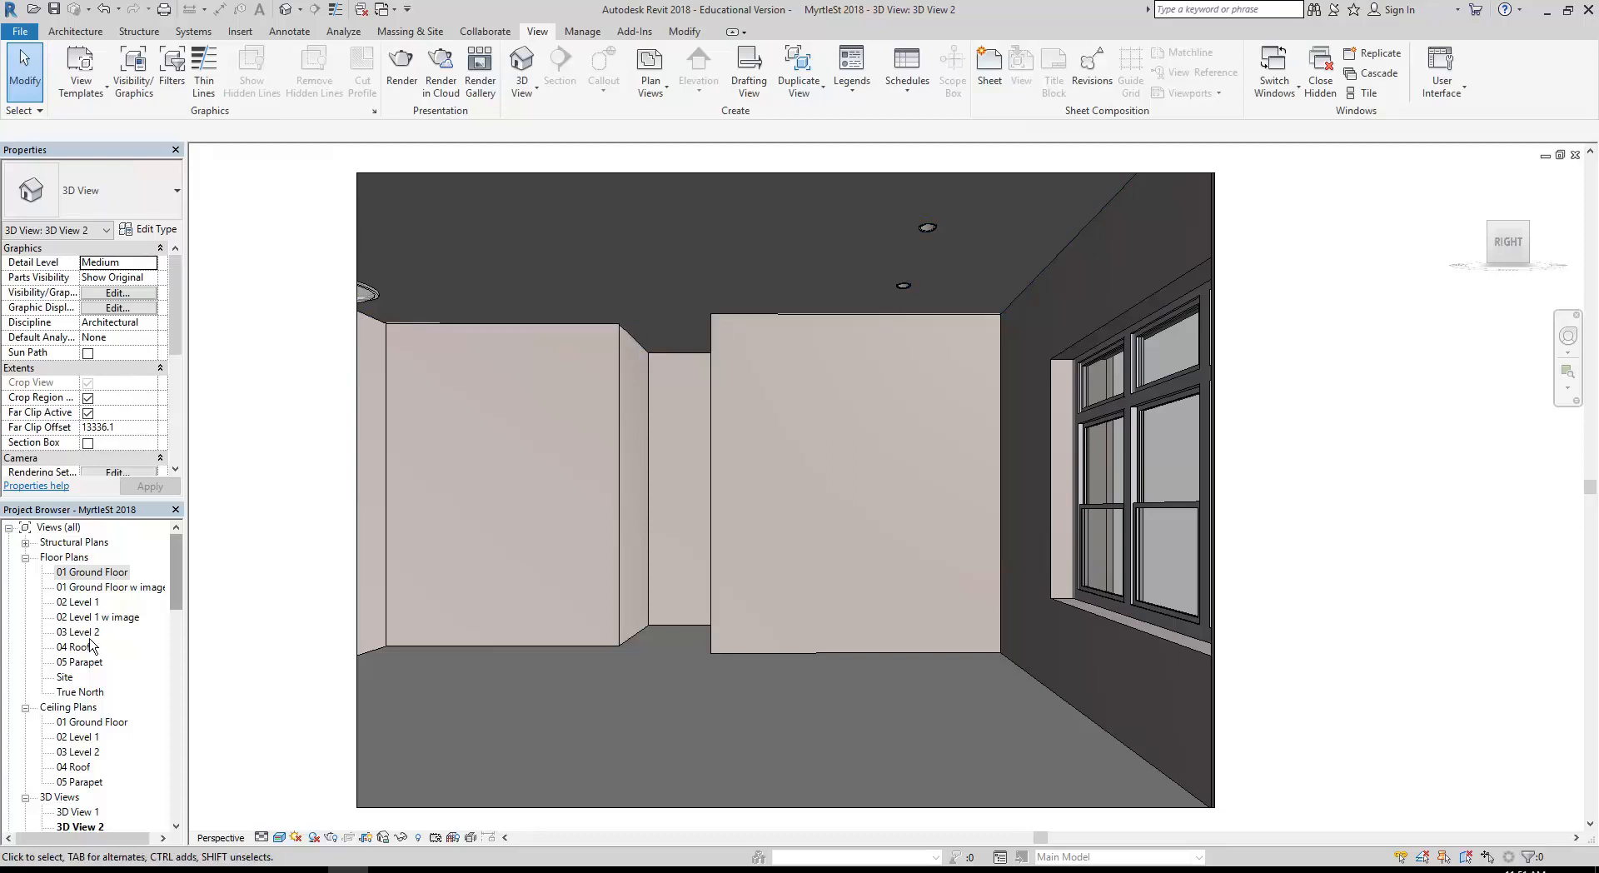
In the 01 Ground Floor ceiling plan, load the rectangular parabolic troffer light family from the library's internal architectural lighting folder
double_click(92, 721)
scroll(641, 425, up, 4)
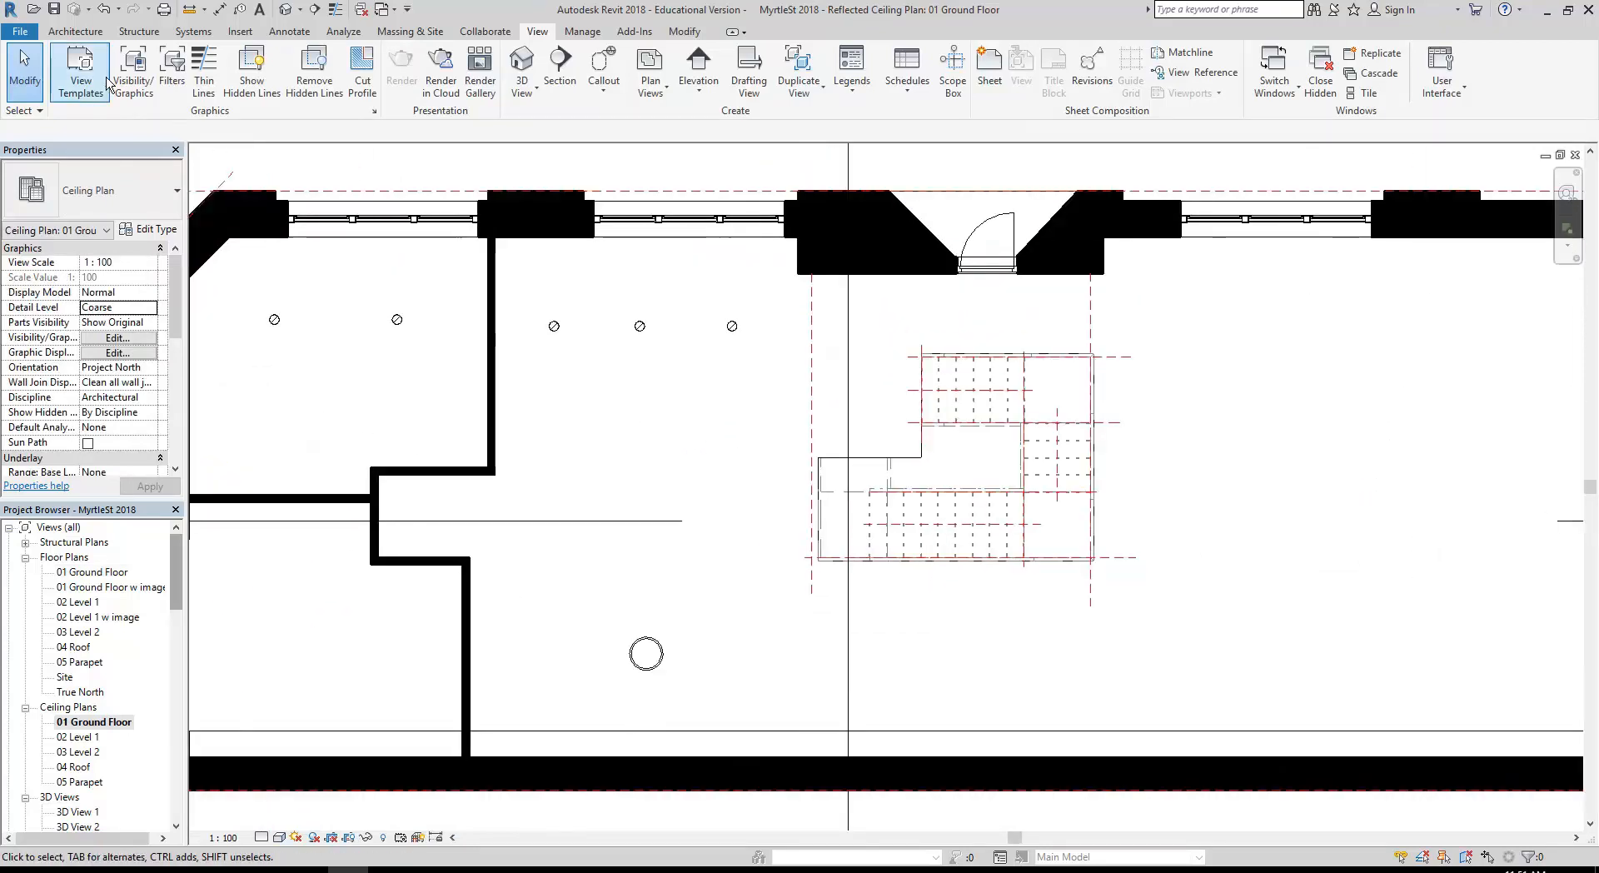
click(75, 31)
click(213, 60)
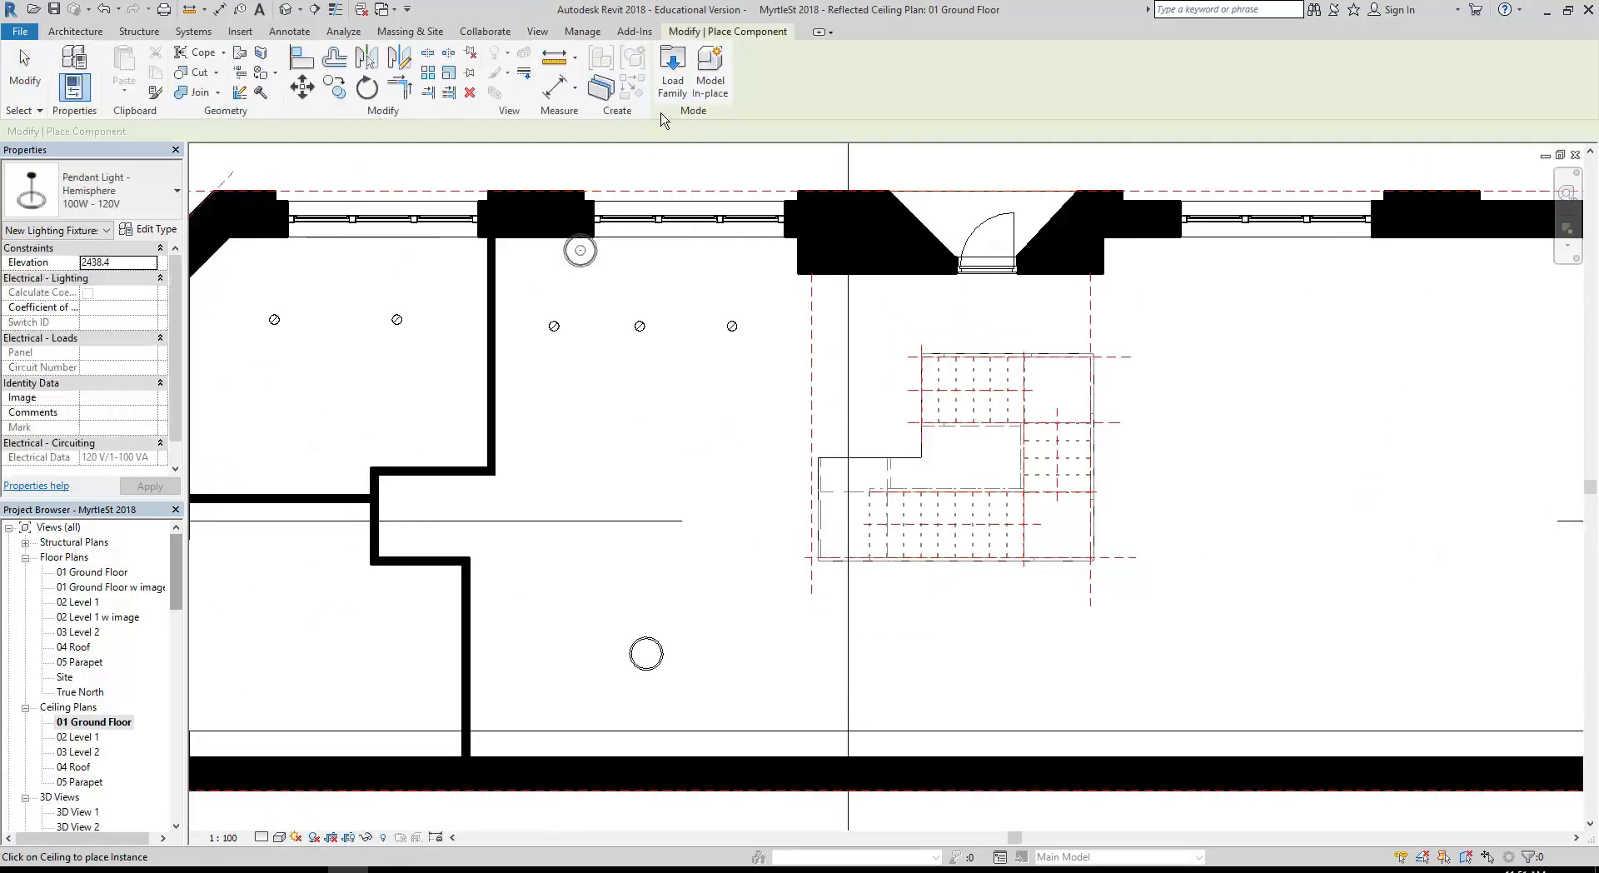
click(673, 70)
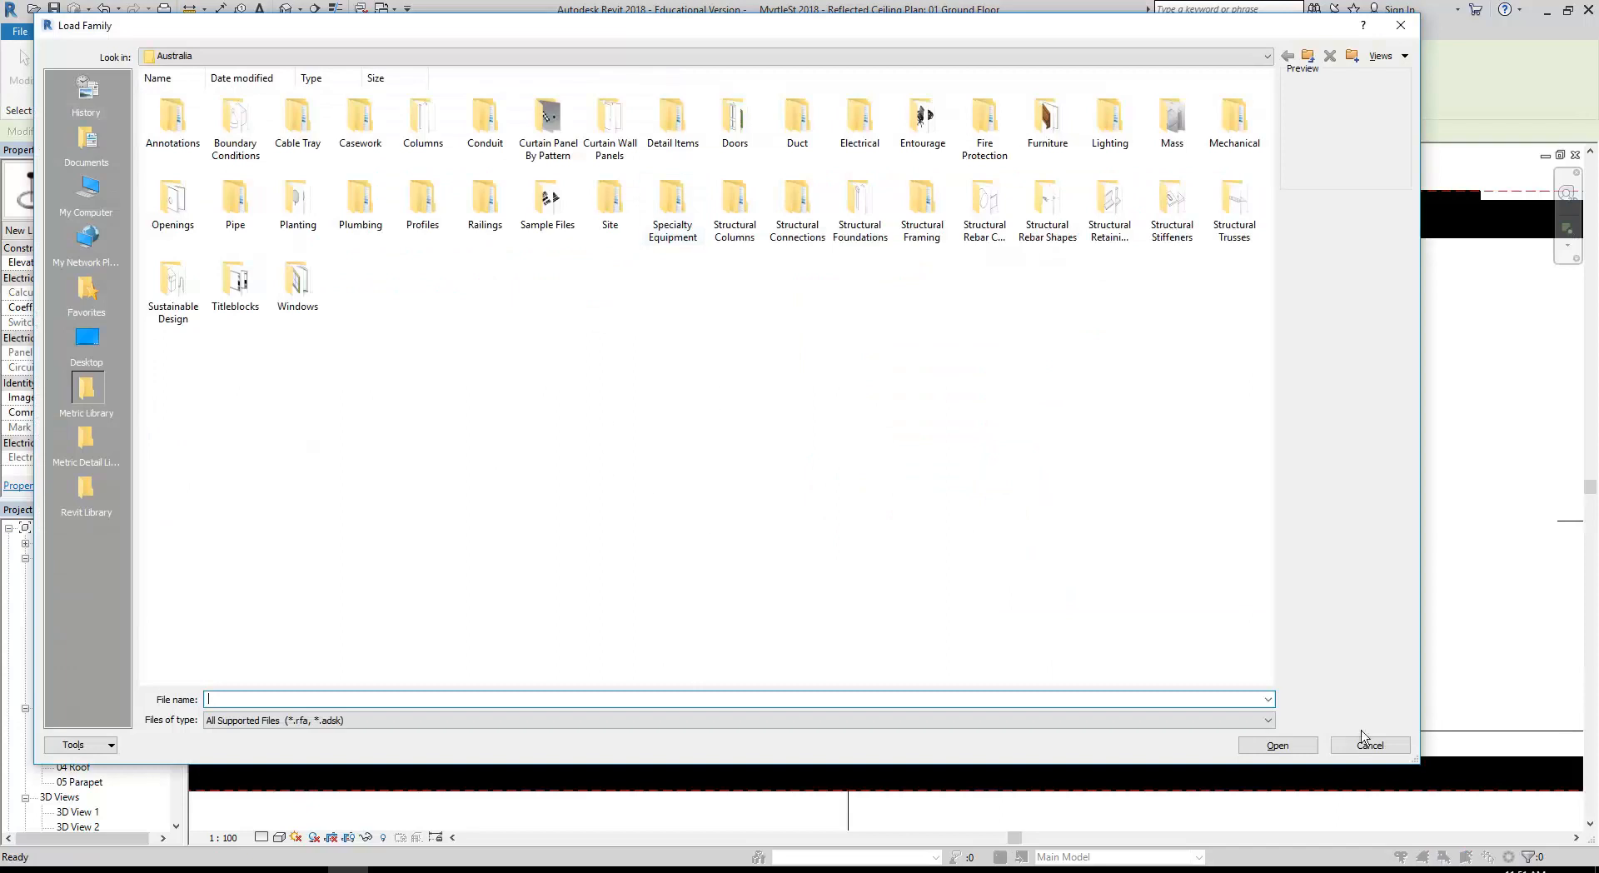
double_click(1108, 131)
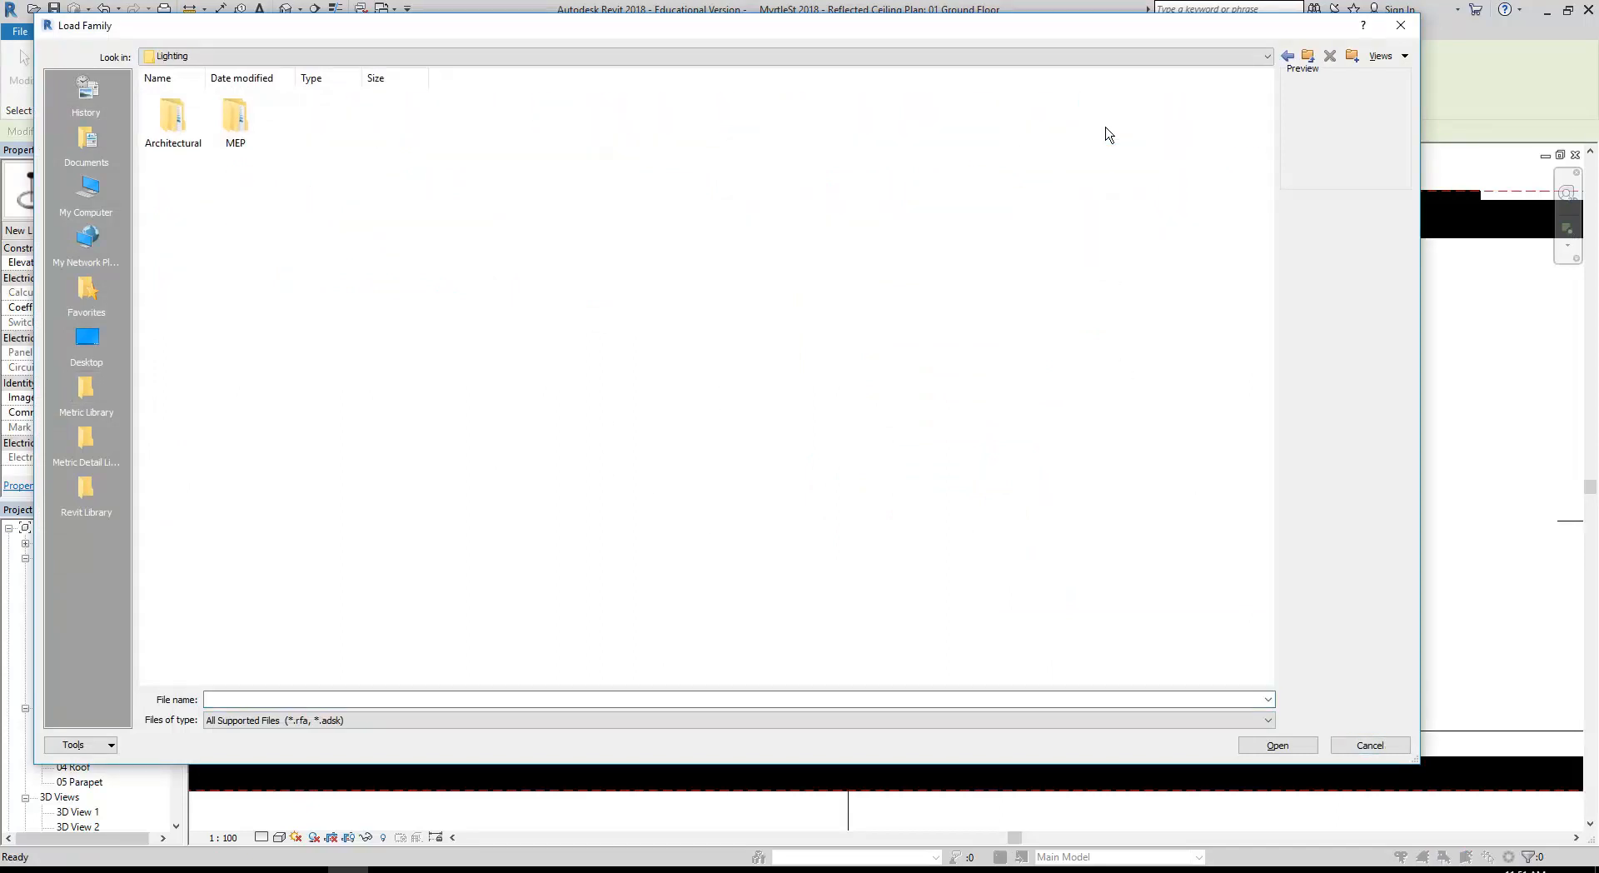
double_click(172, 117)
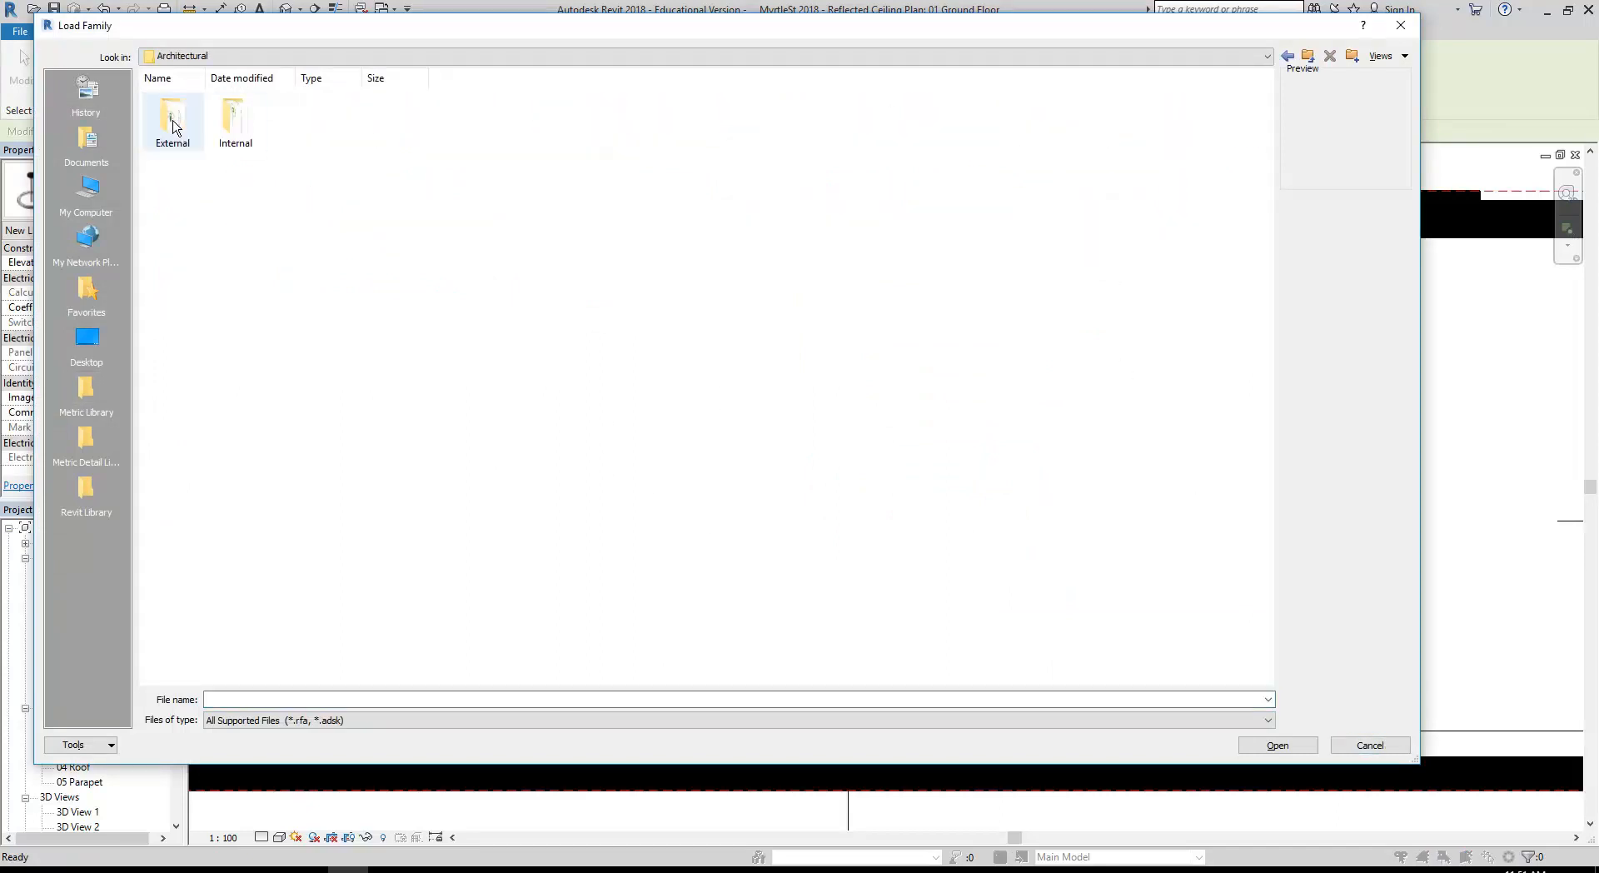
double_click(234, 114)
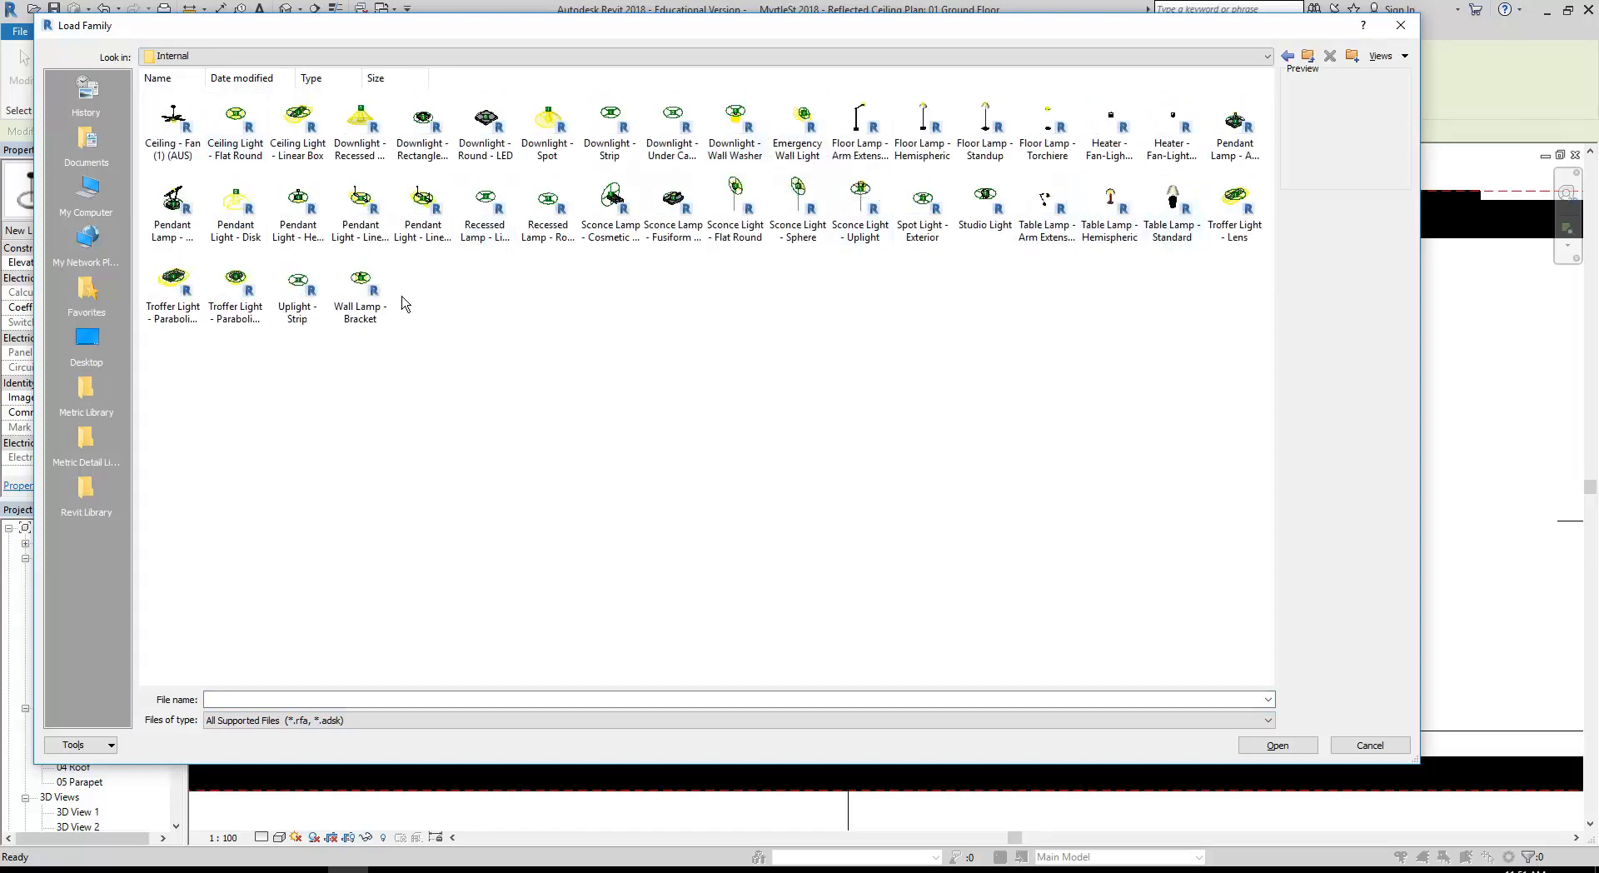
click(175, 287)
double_click(175, 287)
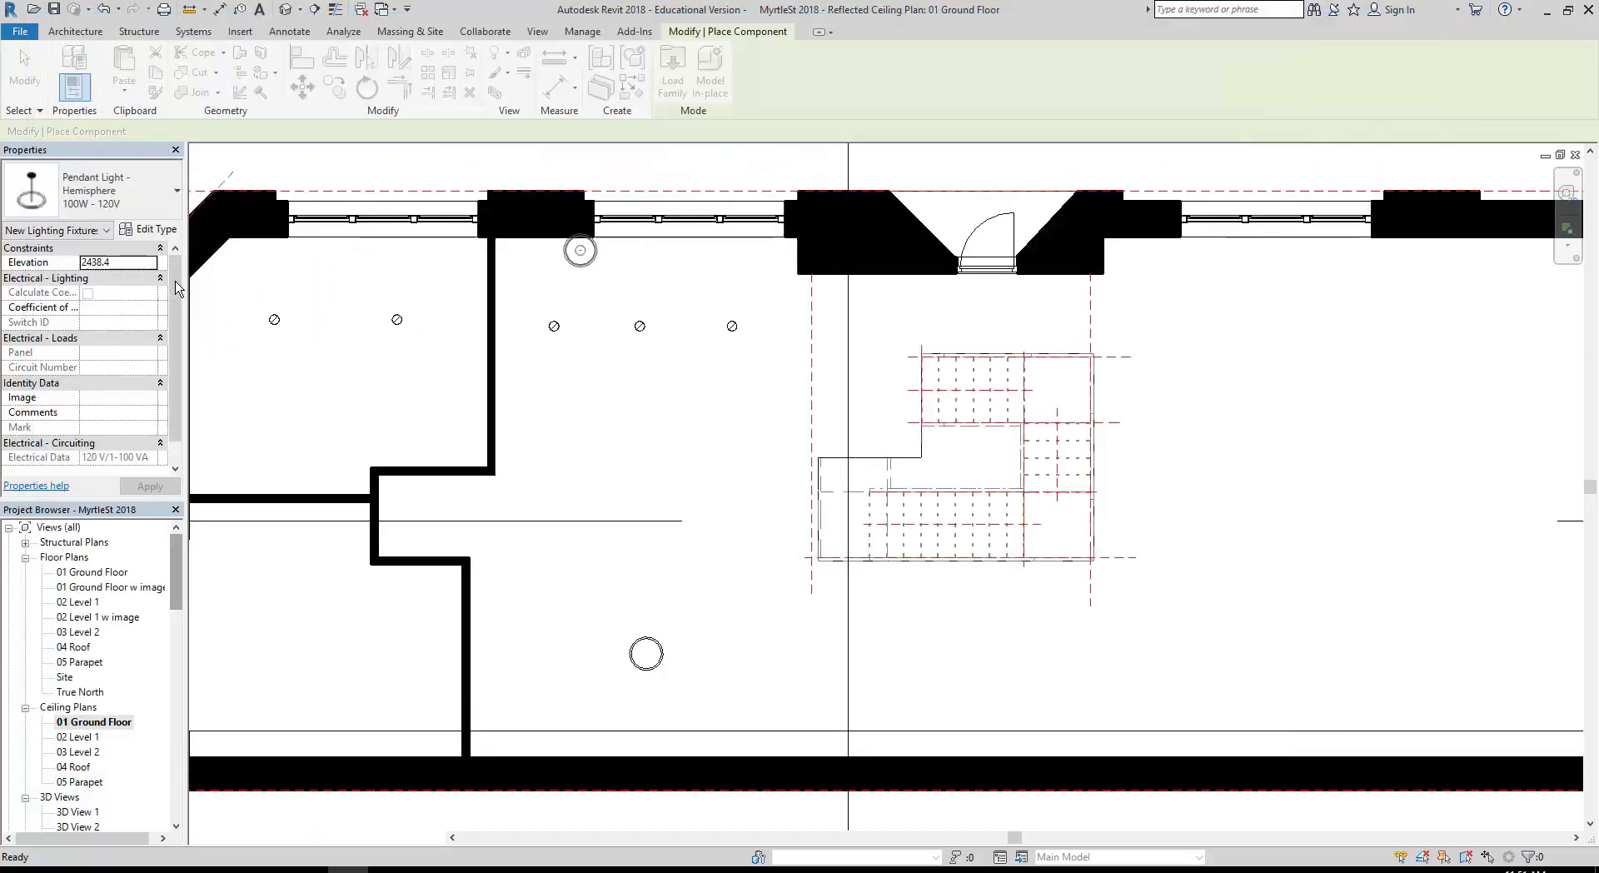
Place one 0600x1200mm(2 Lamp) - 120V troffer light just below the row of three downlights, about 1440 mm from the window wall, and end placement
scroll(599, 406, up, 3)
scroll(625, 409, up, 2)
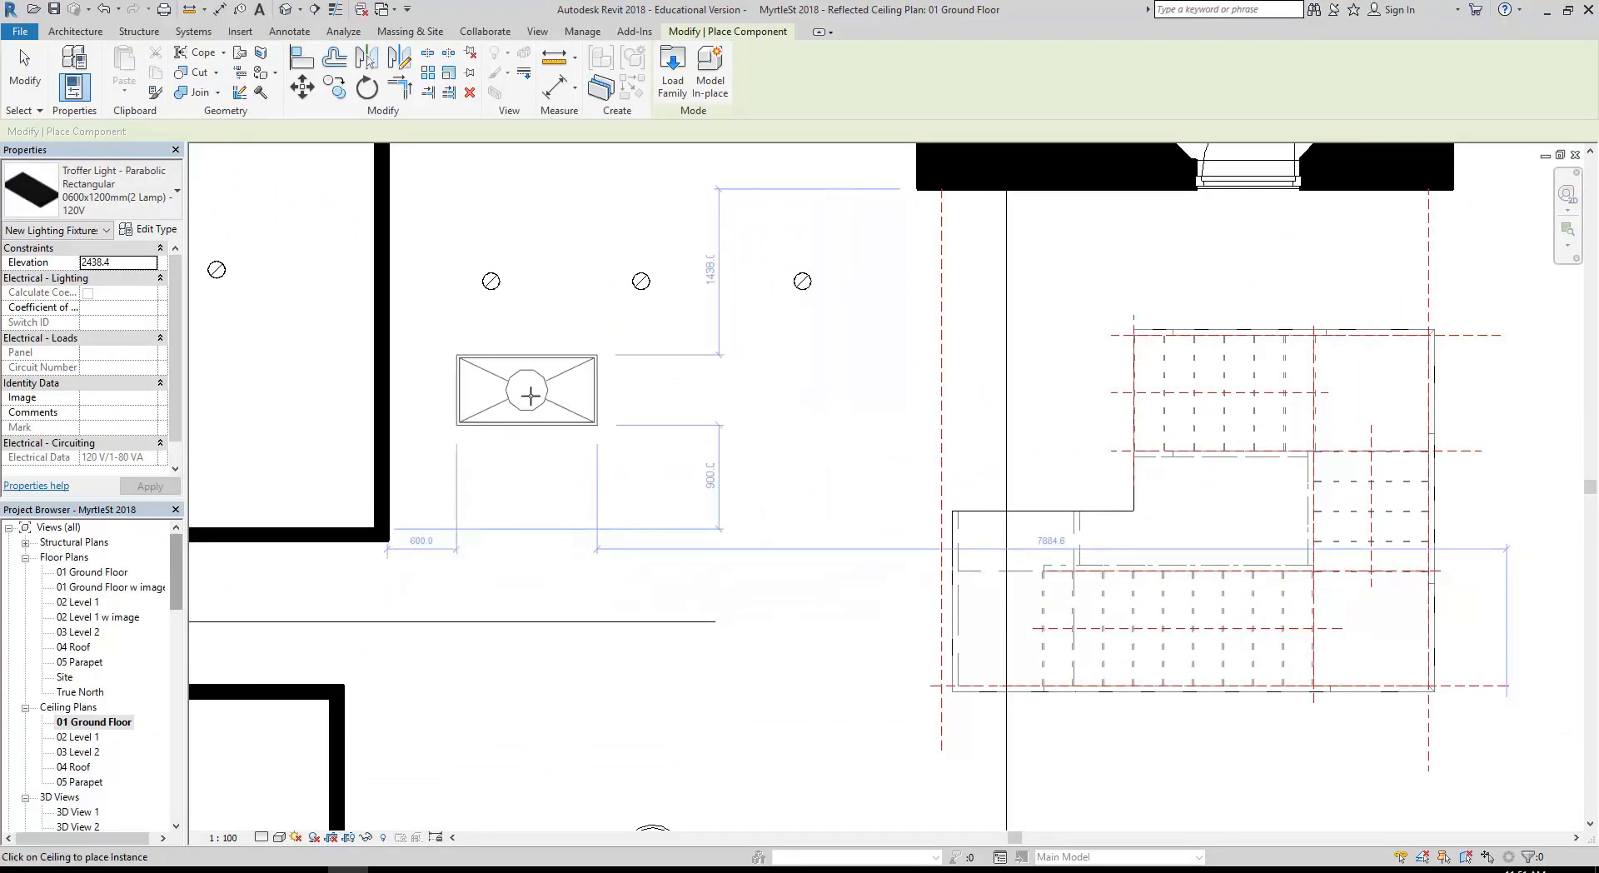
click(531, 396)
right_click(698, 421)
click(754, 459)
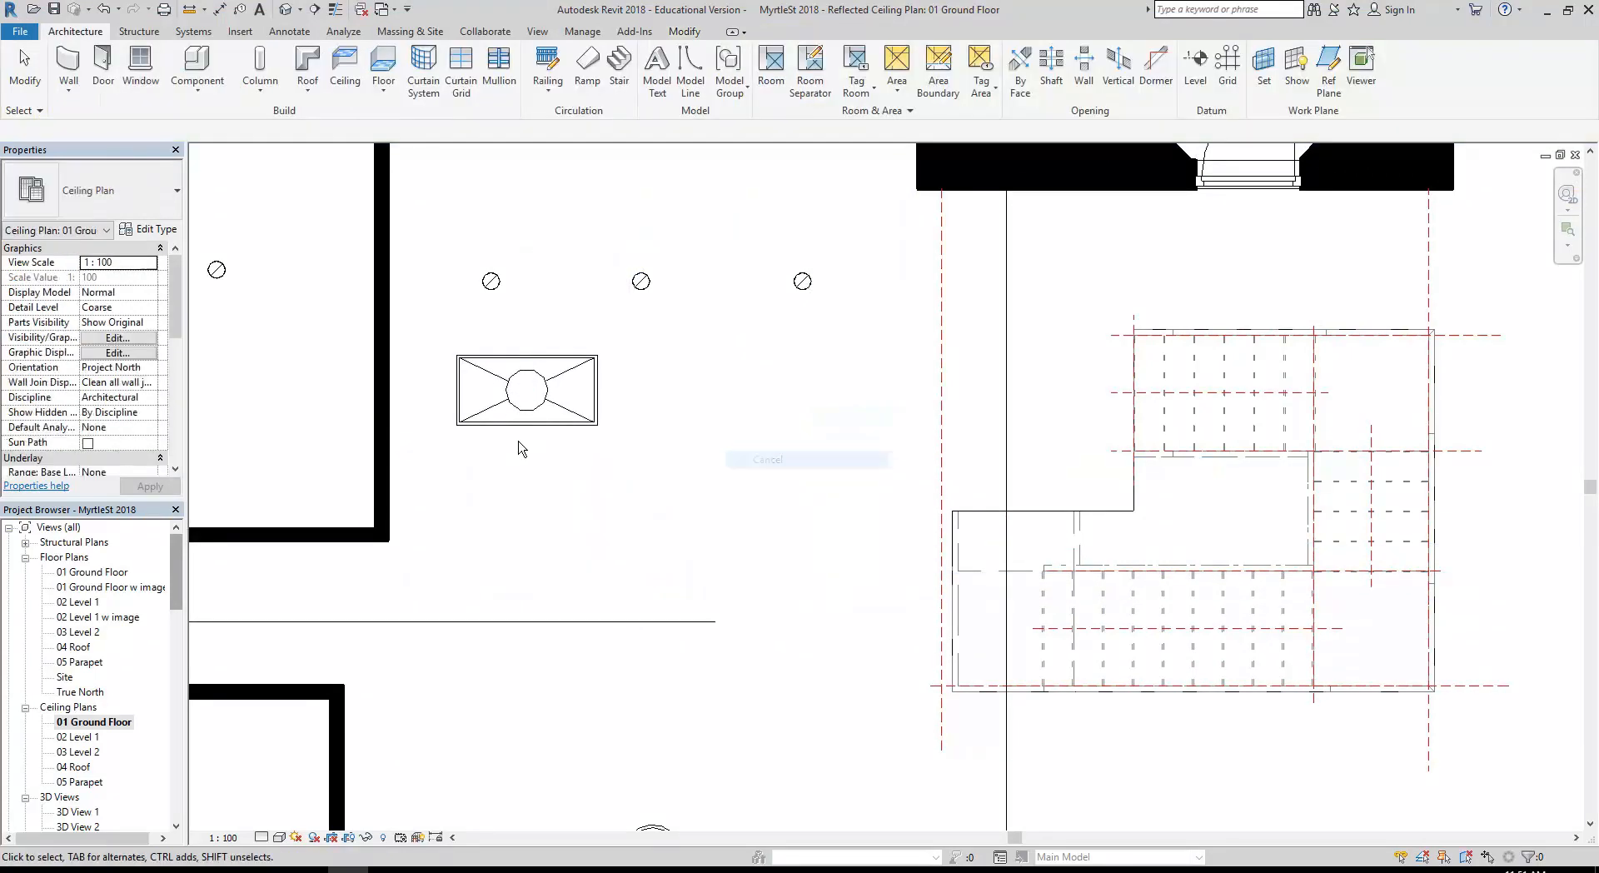
Move the troffer light farther into the room, to about 2320 mm from the window wall, and clear the selection
click(531, 405)
drag(531, 405, 563, 441)
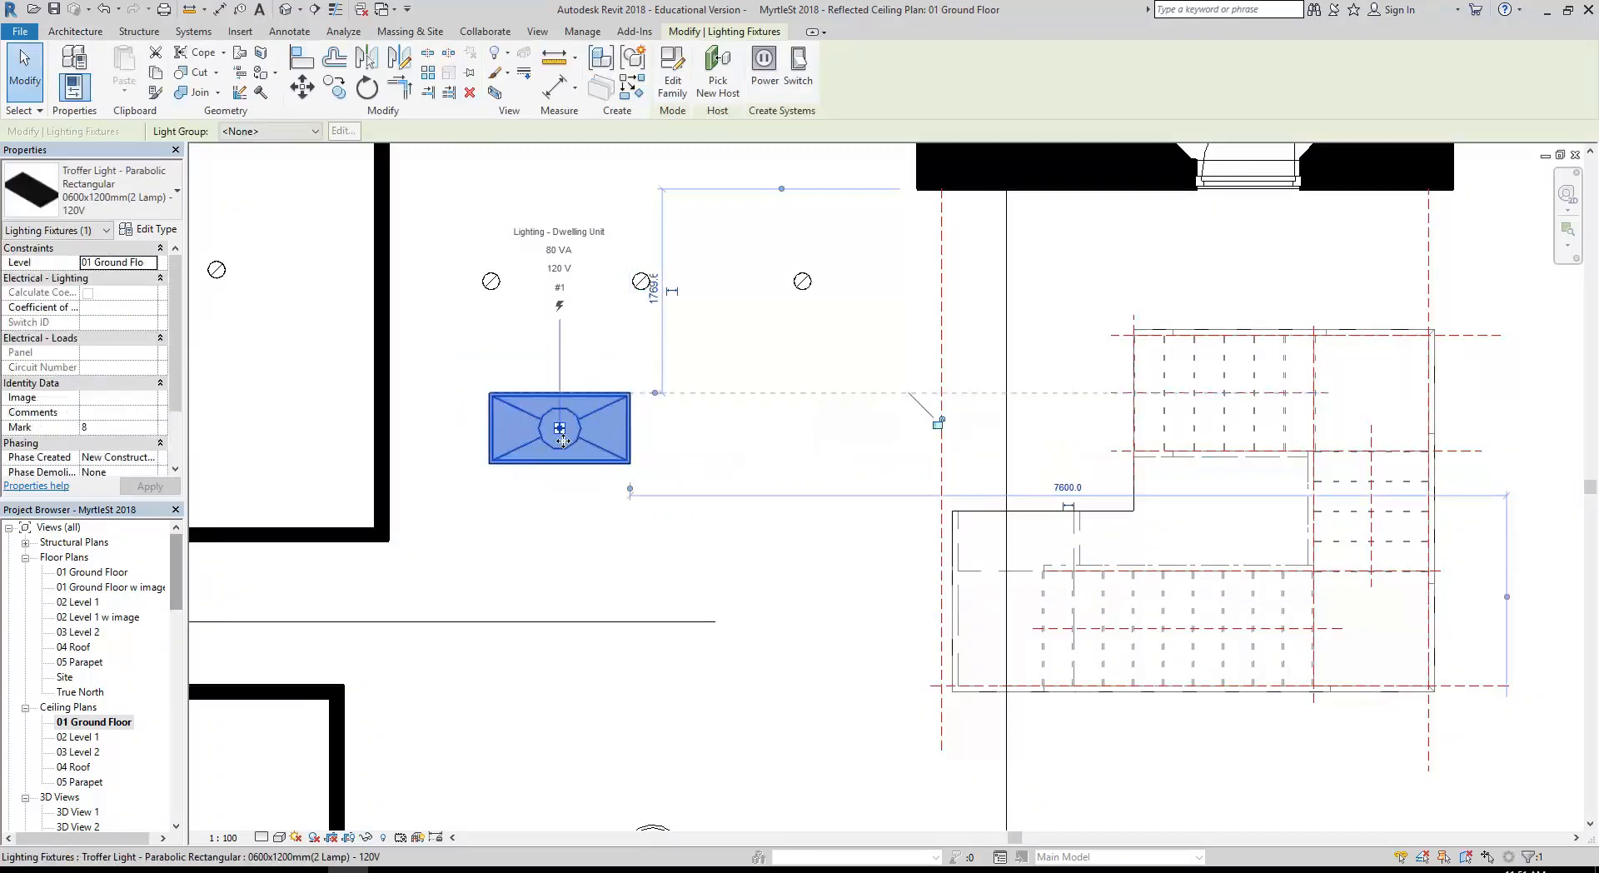
scroll(546, 528, down, 2)
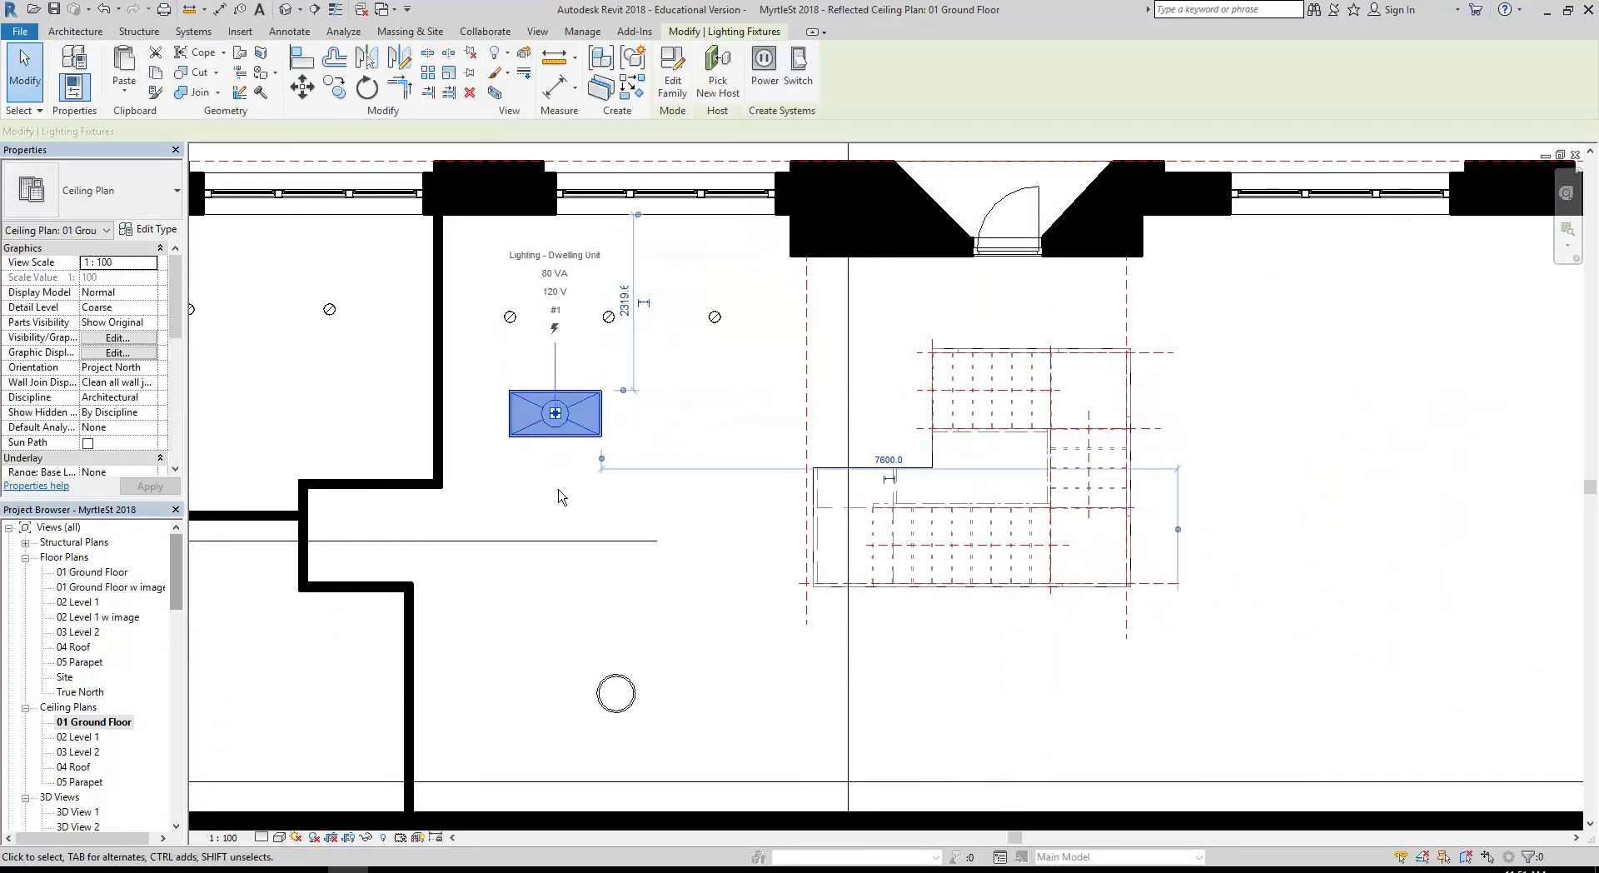
middle_drag(553, 491, 546, 467)
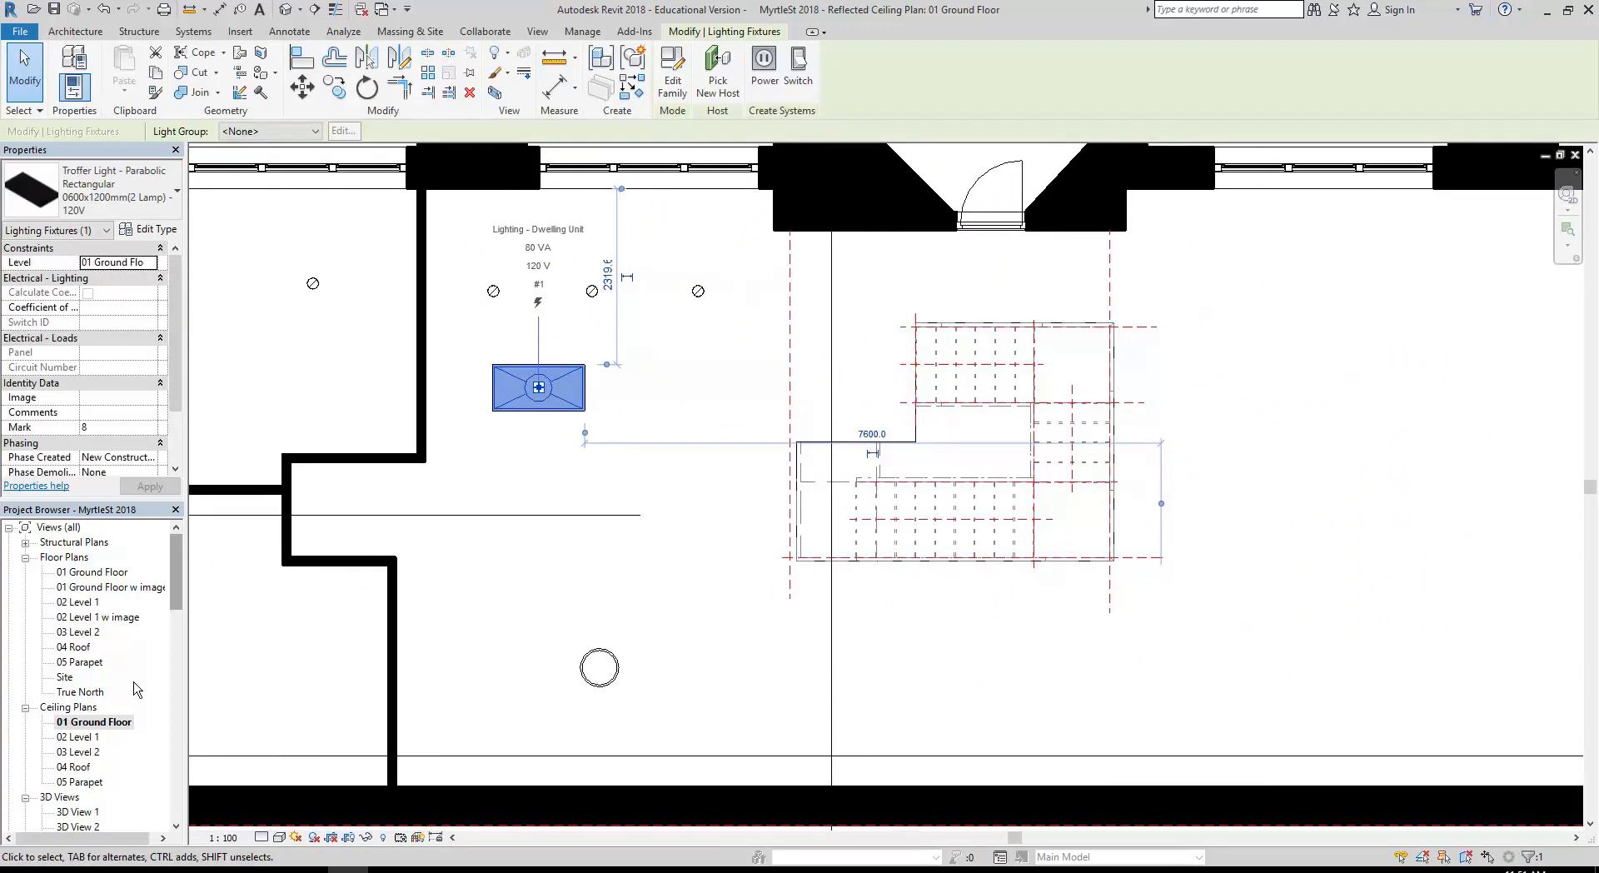
click(533, 492)
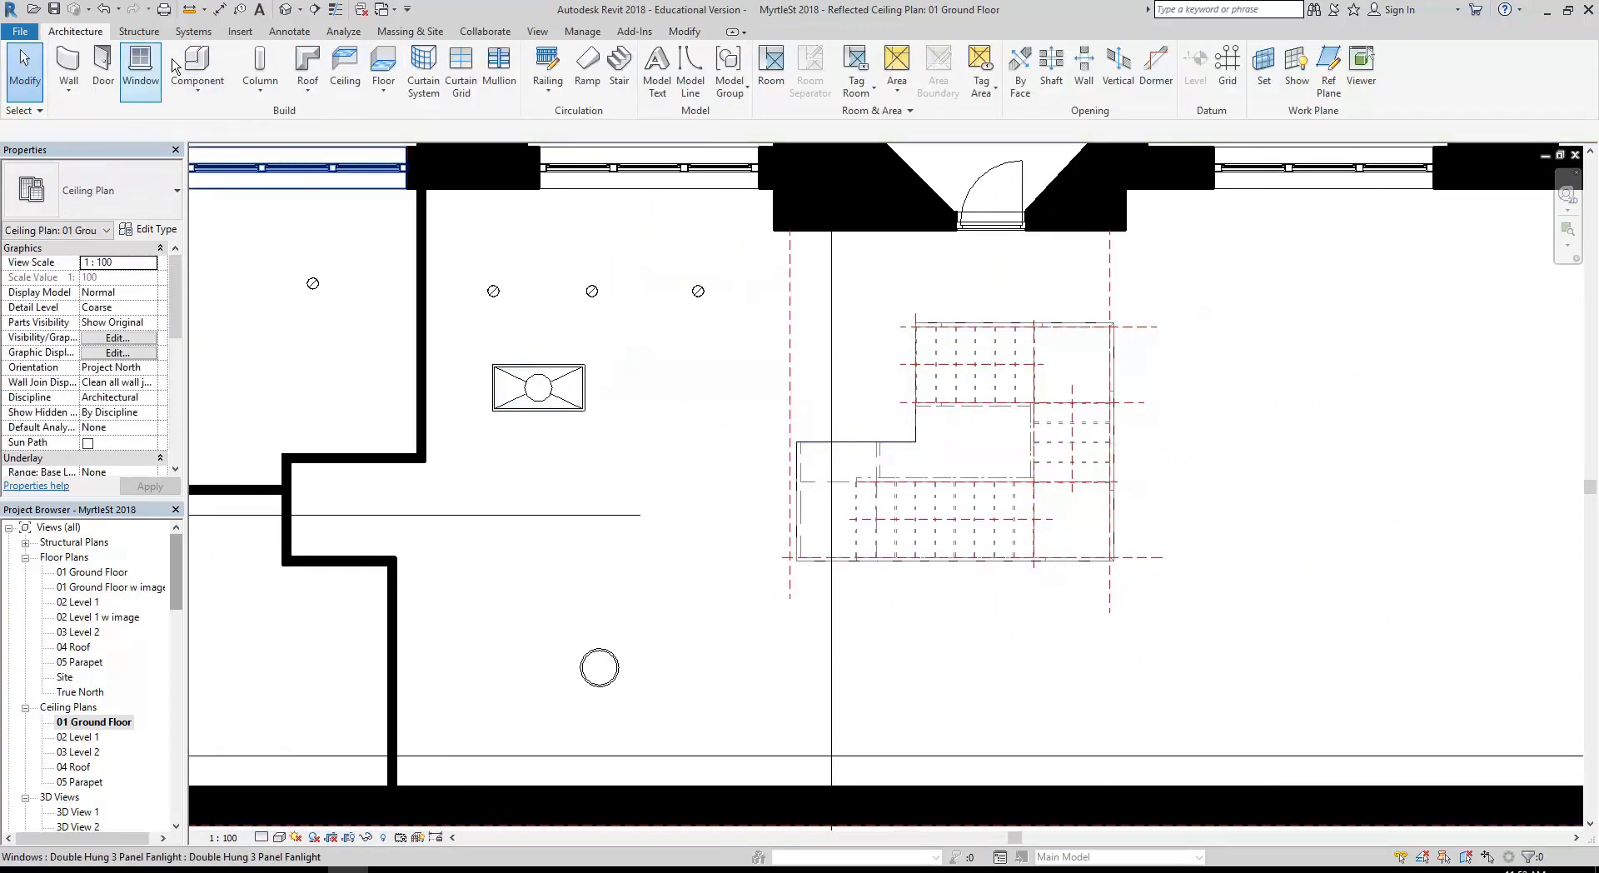
Load the Studio Light family from the metric library's internal architectural lighting folder
click(197, 62)
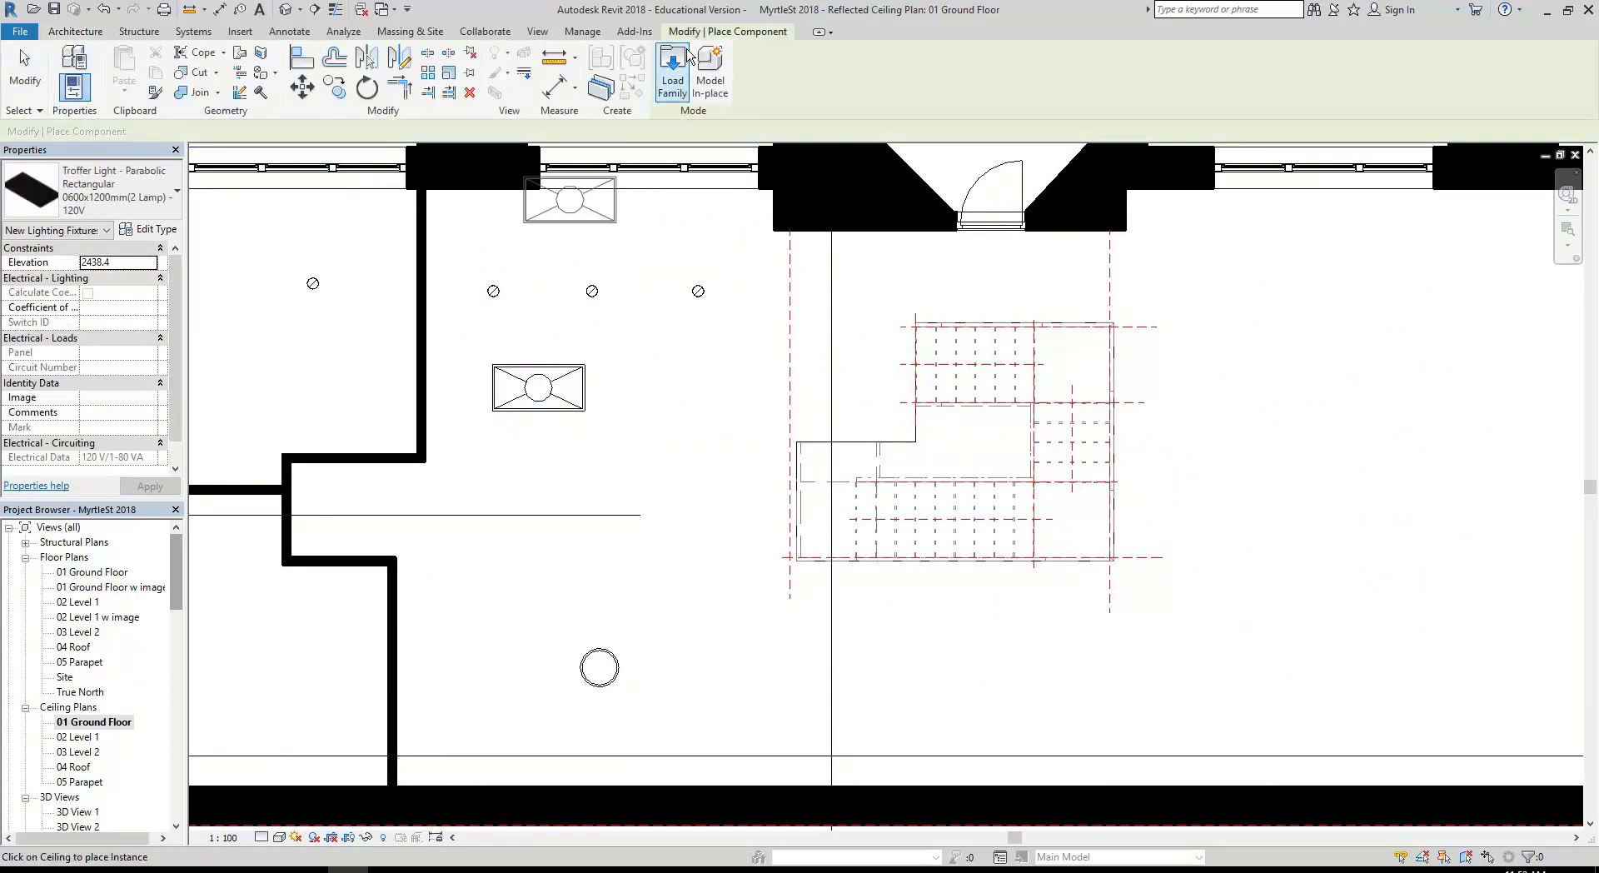
click(684, 60)
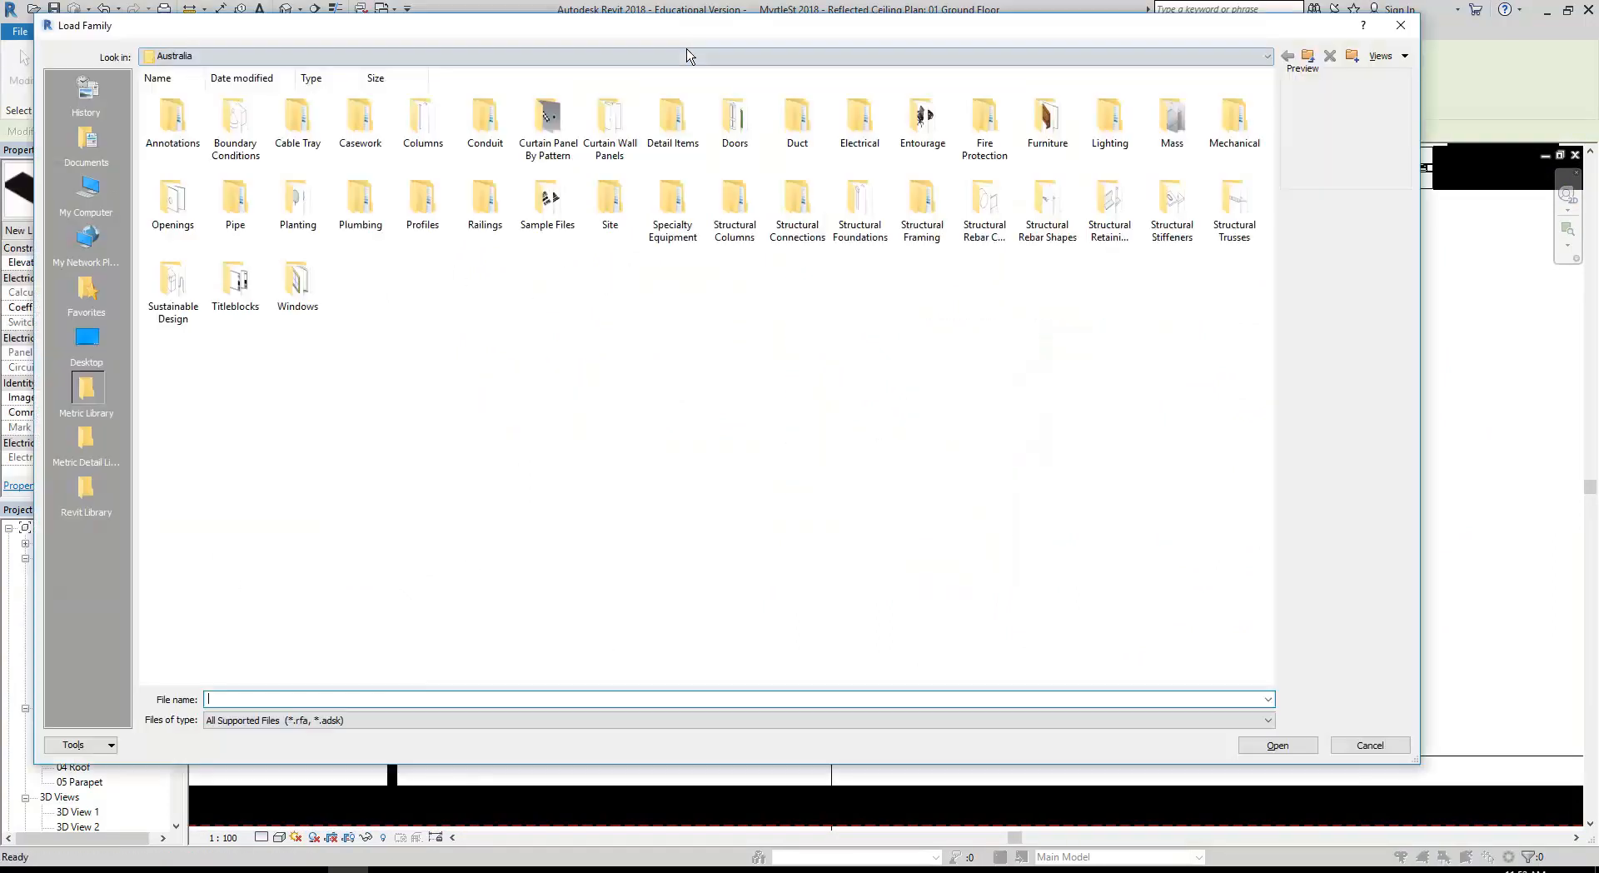
double_click(1124, 131)
double_click(175, 117)
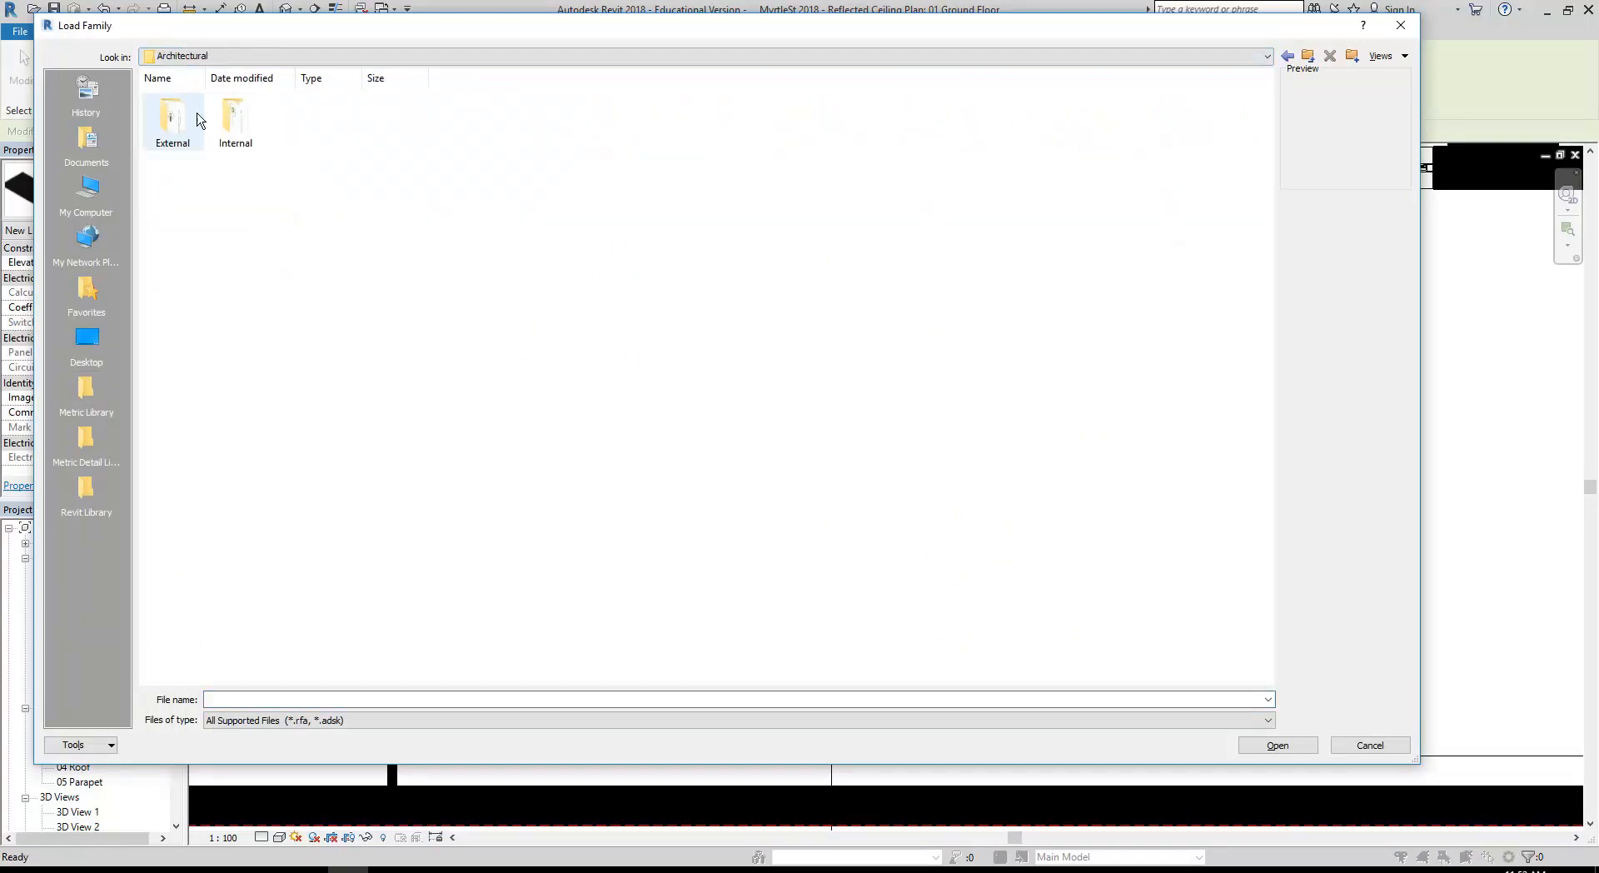
double_click(234, 119)
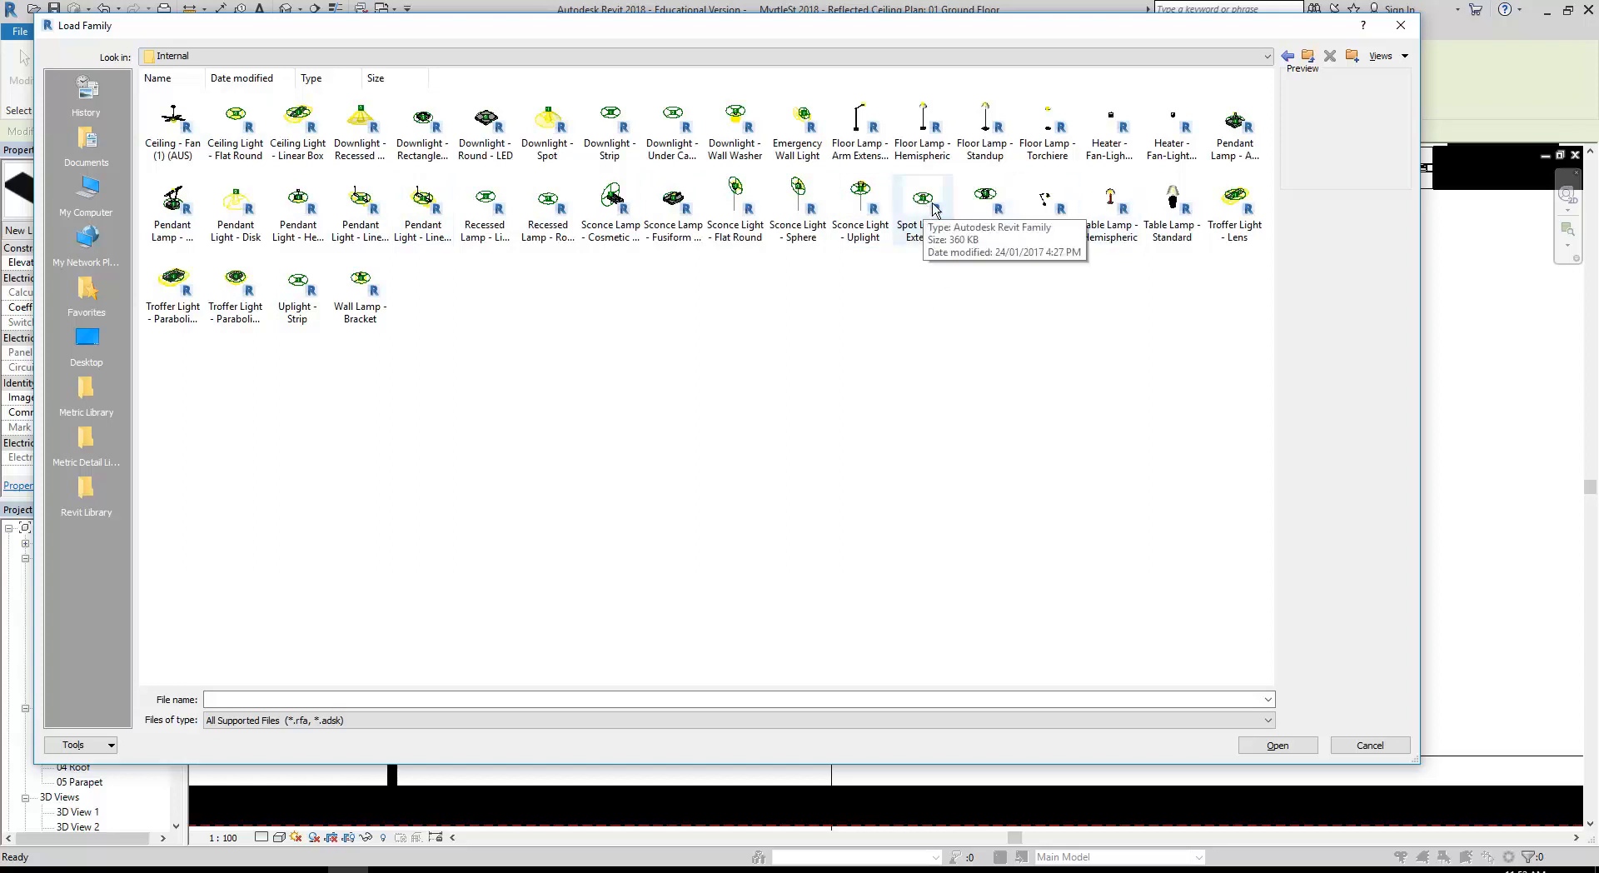
click(985, 200)
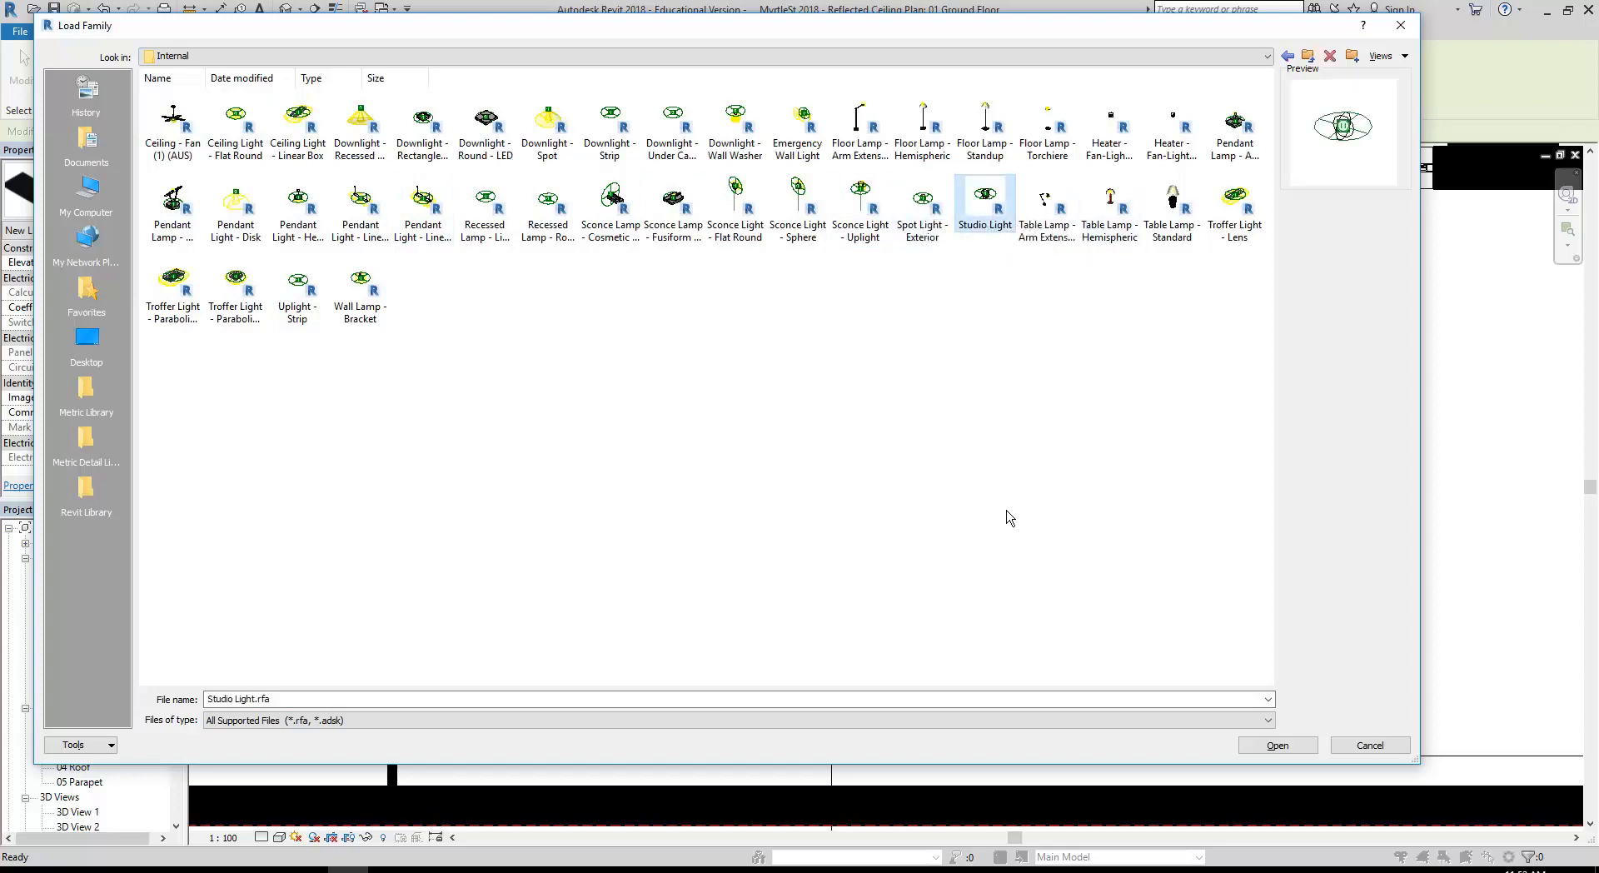
double_click(986, 198)
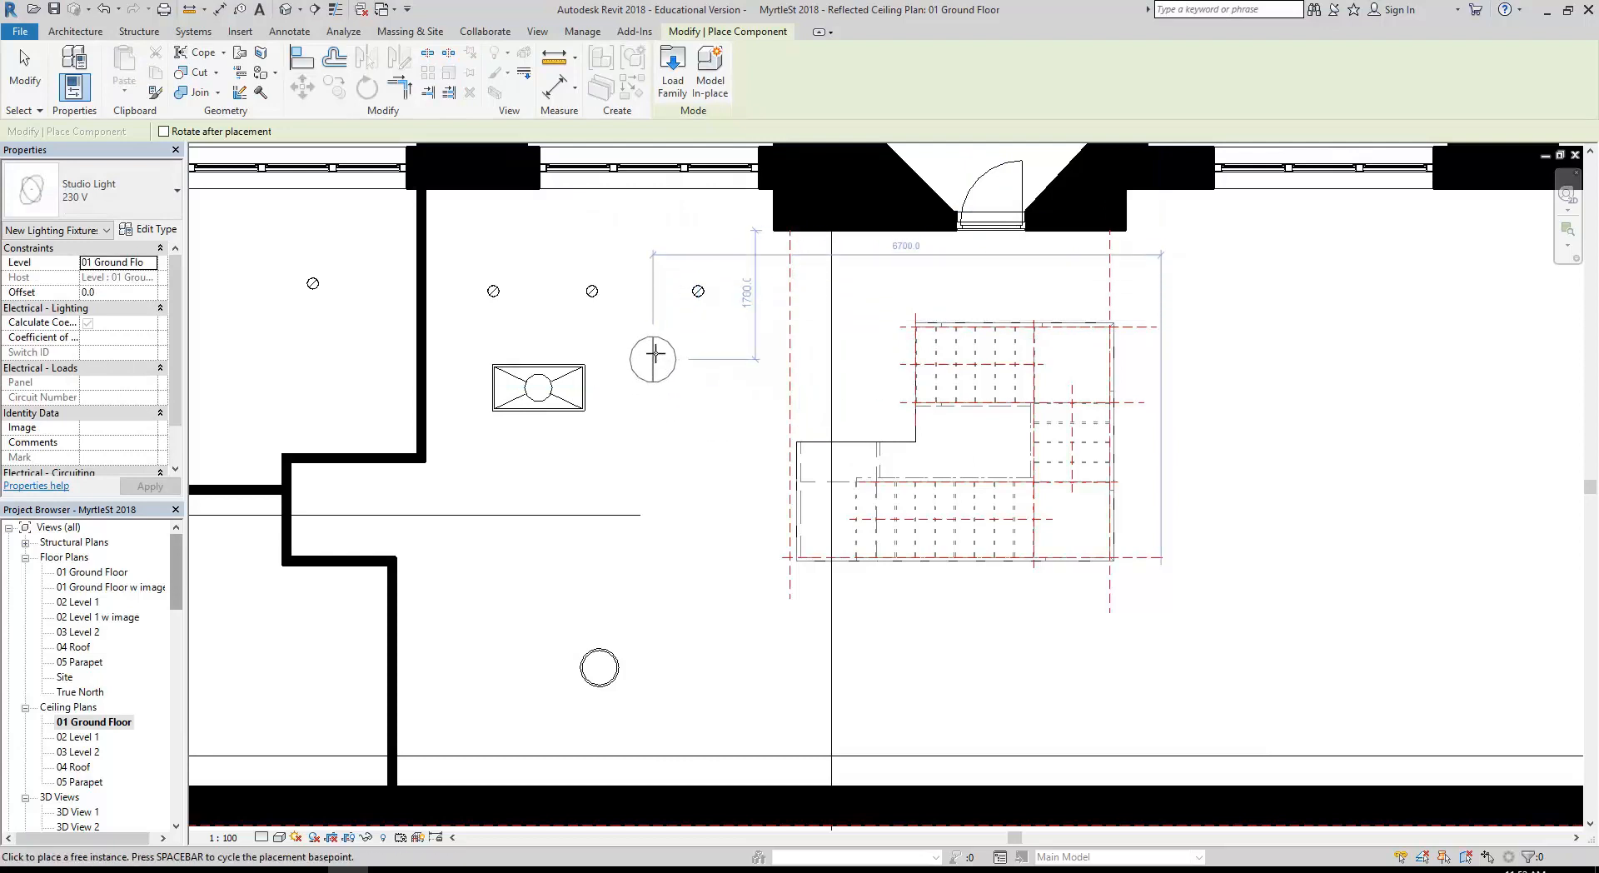
Place one Studio Light 230 V between the troffer light and the stair, about 1600 mm from the entrance wall, and end placement
click(653, 351)
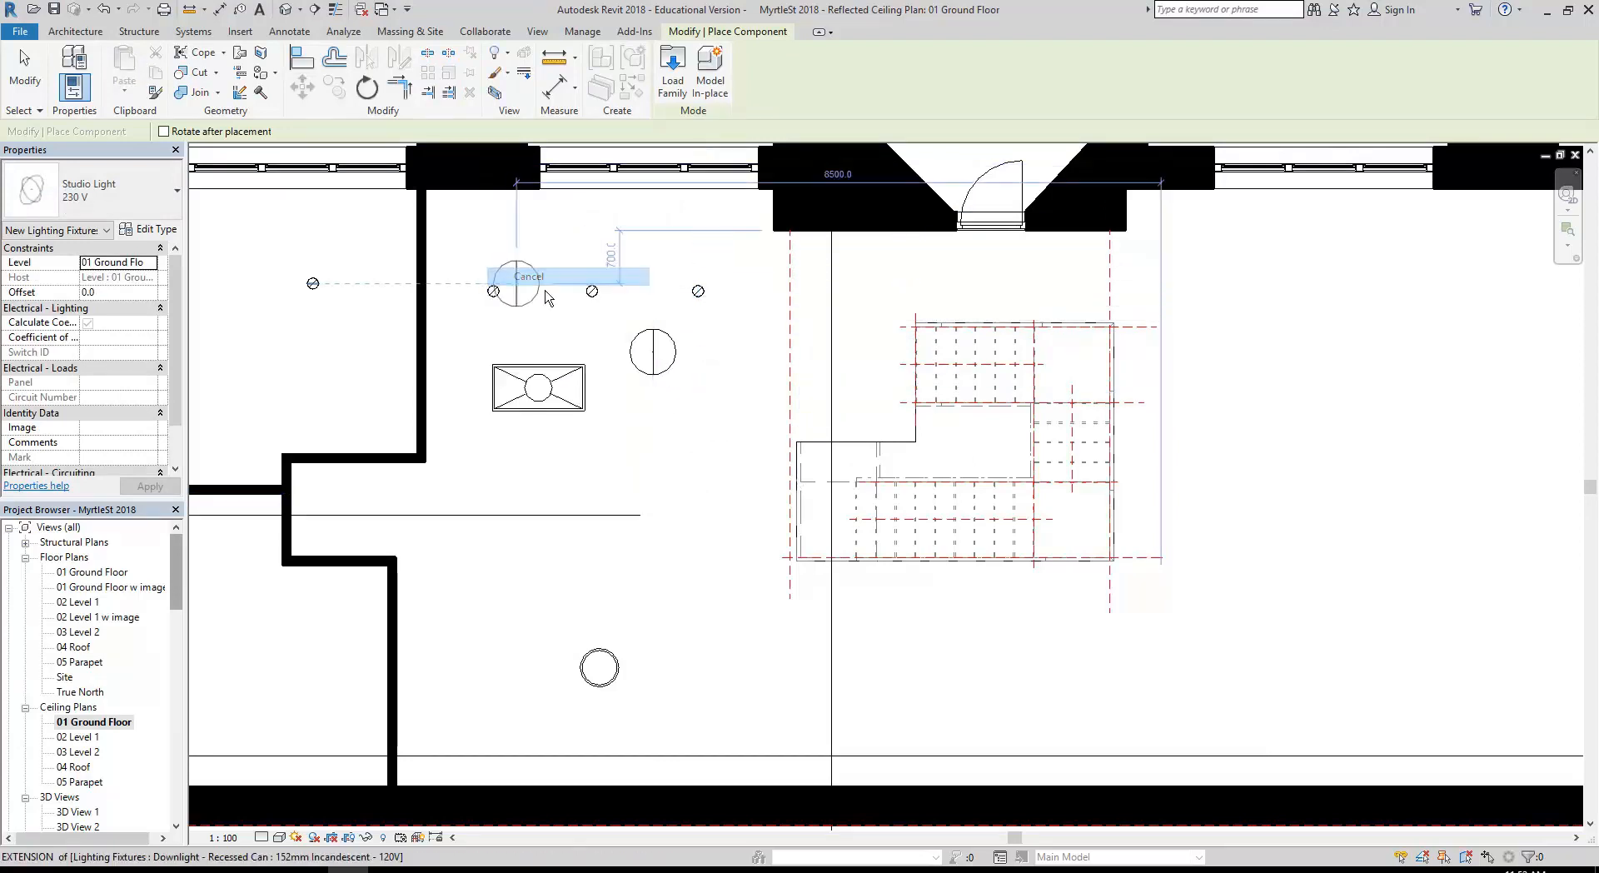
key(Escape)
key(Escape)
Render 3D View 2 at Draft quality with the Interior: Artificial only scheme, then close the rendering settings
drag(177, 563, 177, 603)
double_click(77, 676)
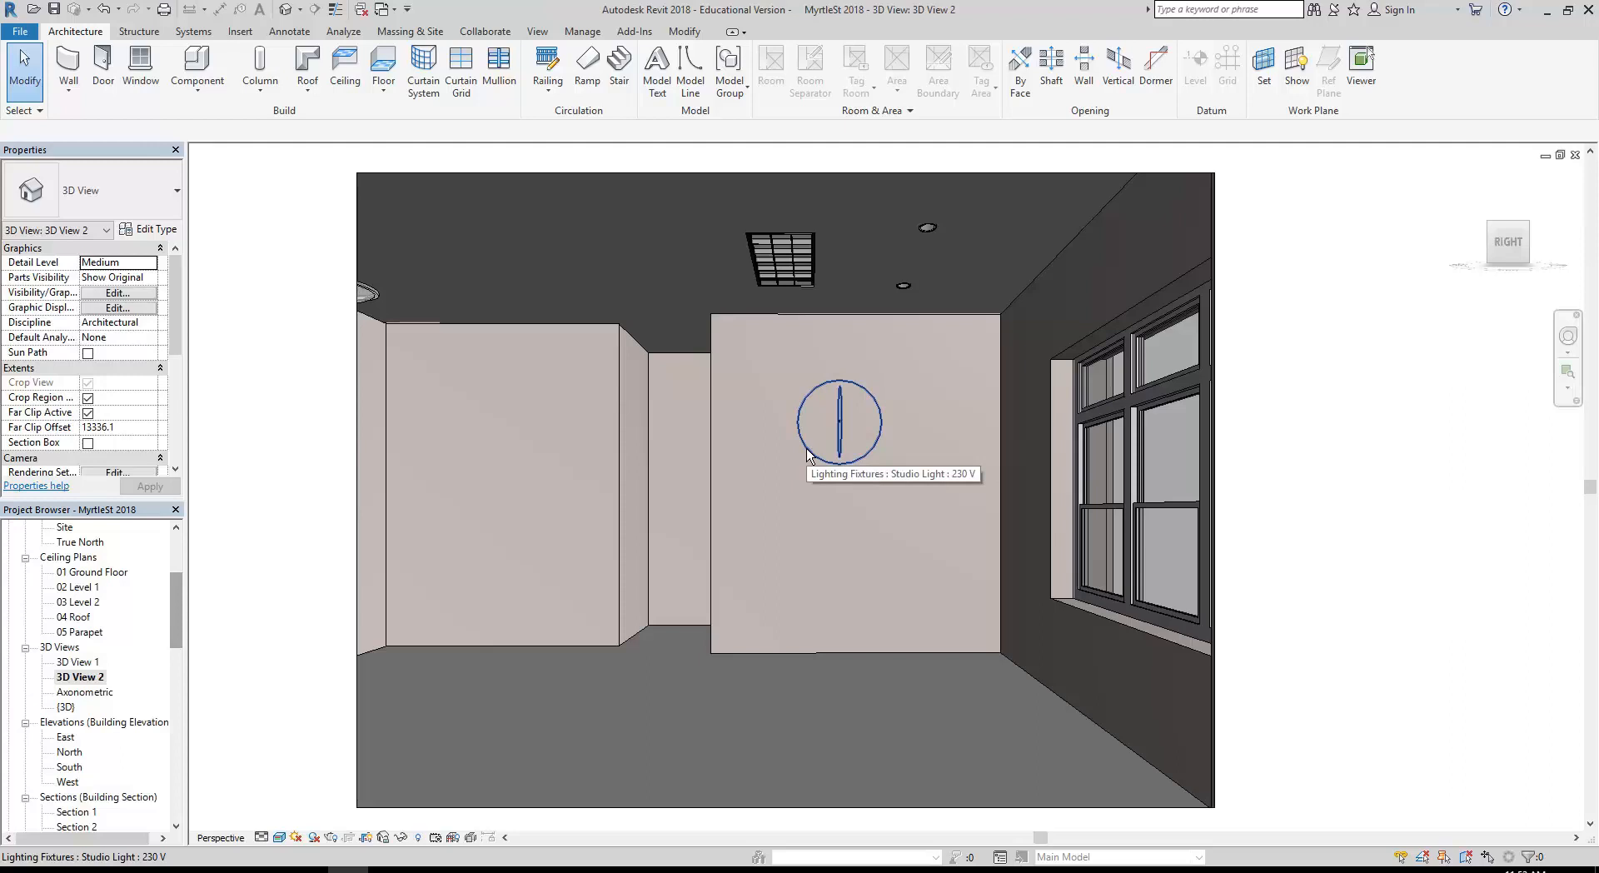
click(331, 837)
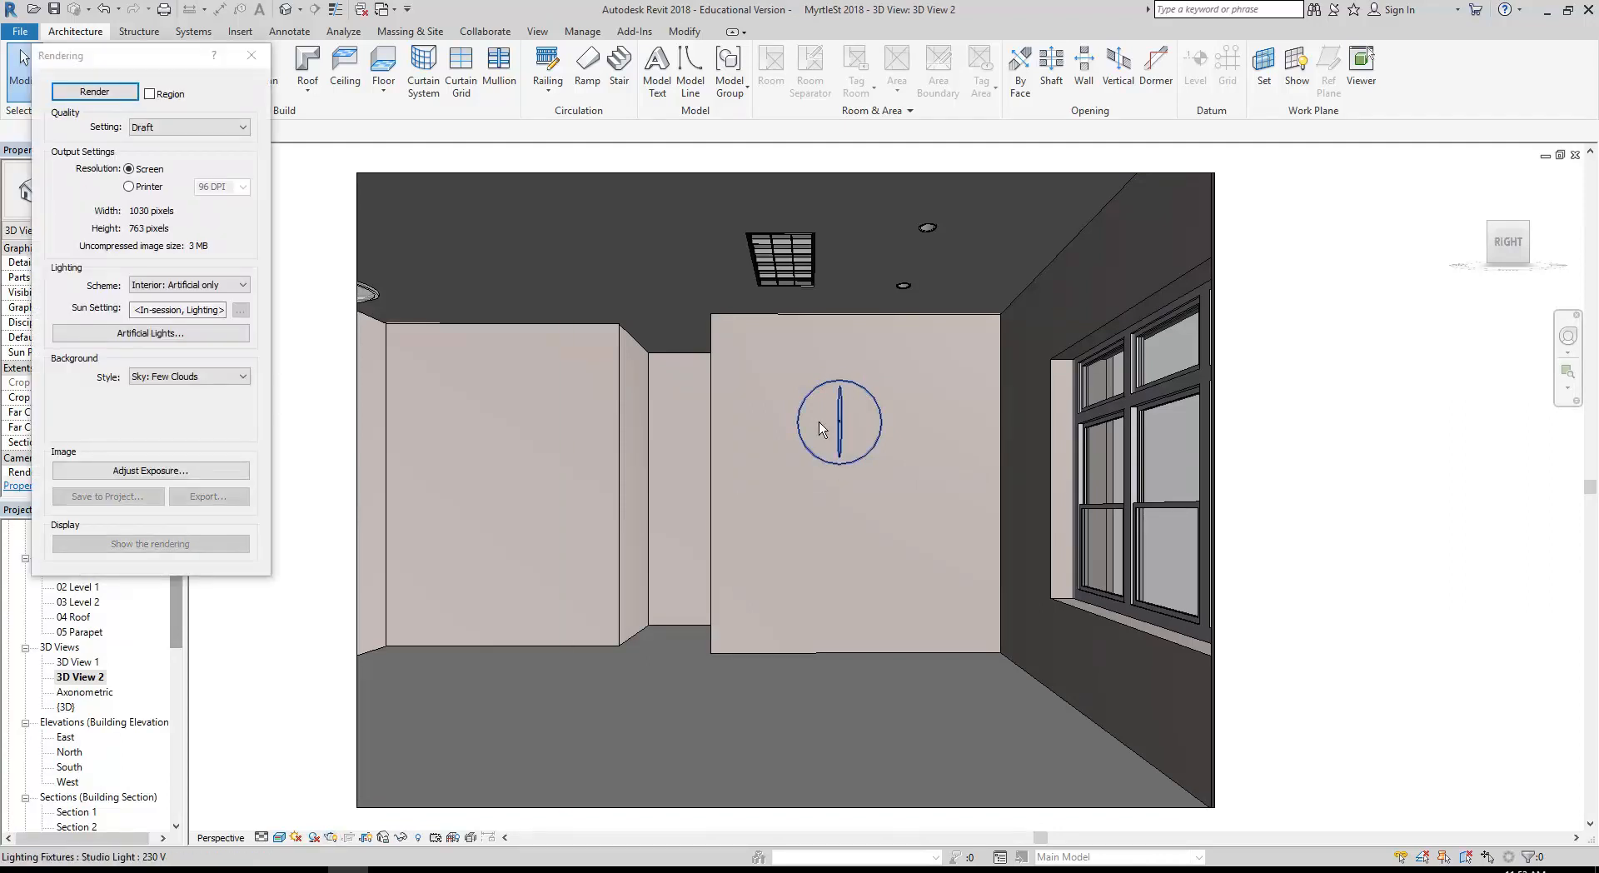
click(97, 93)
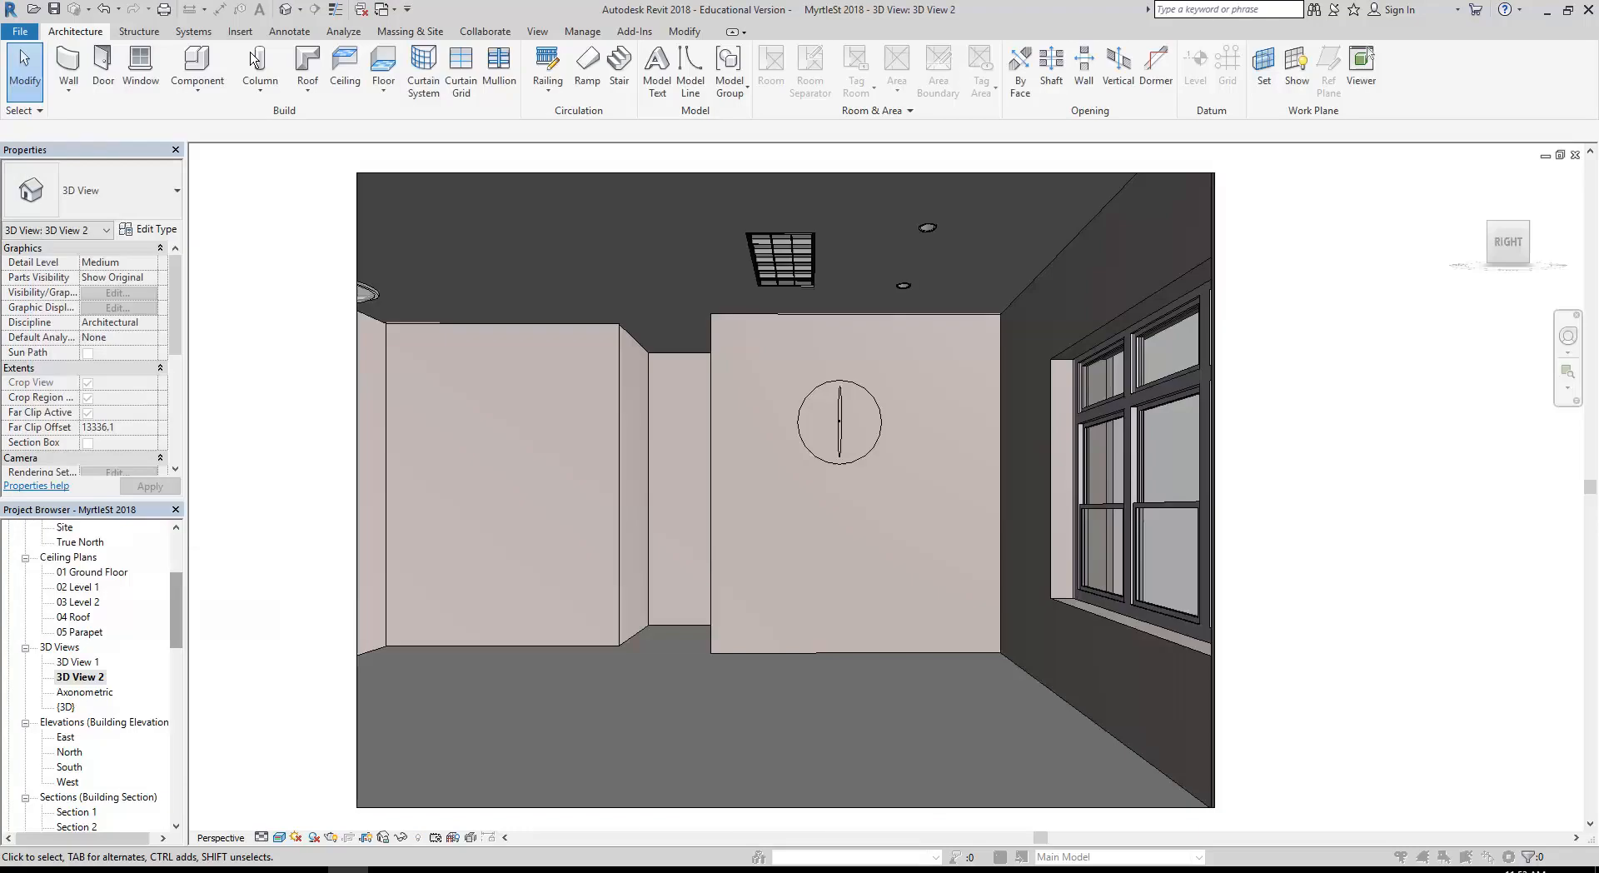
click(251, 55)
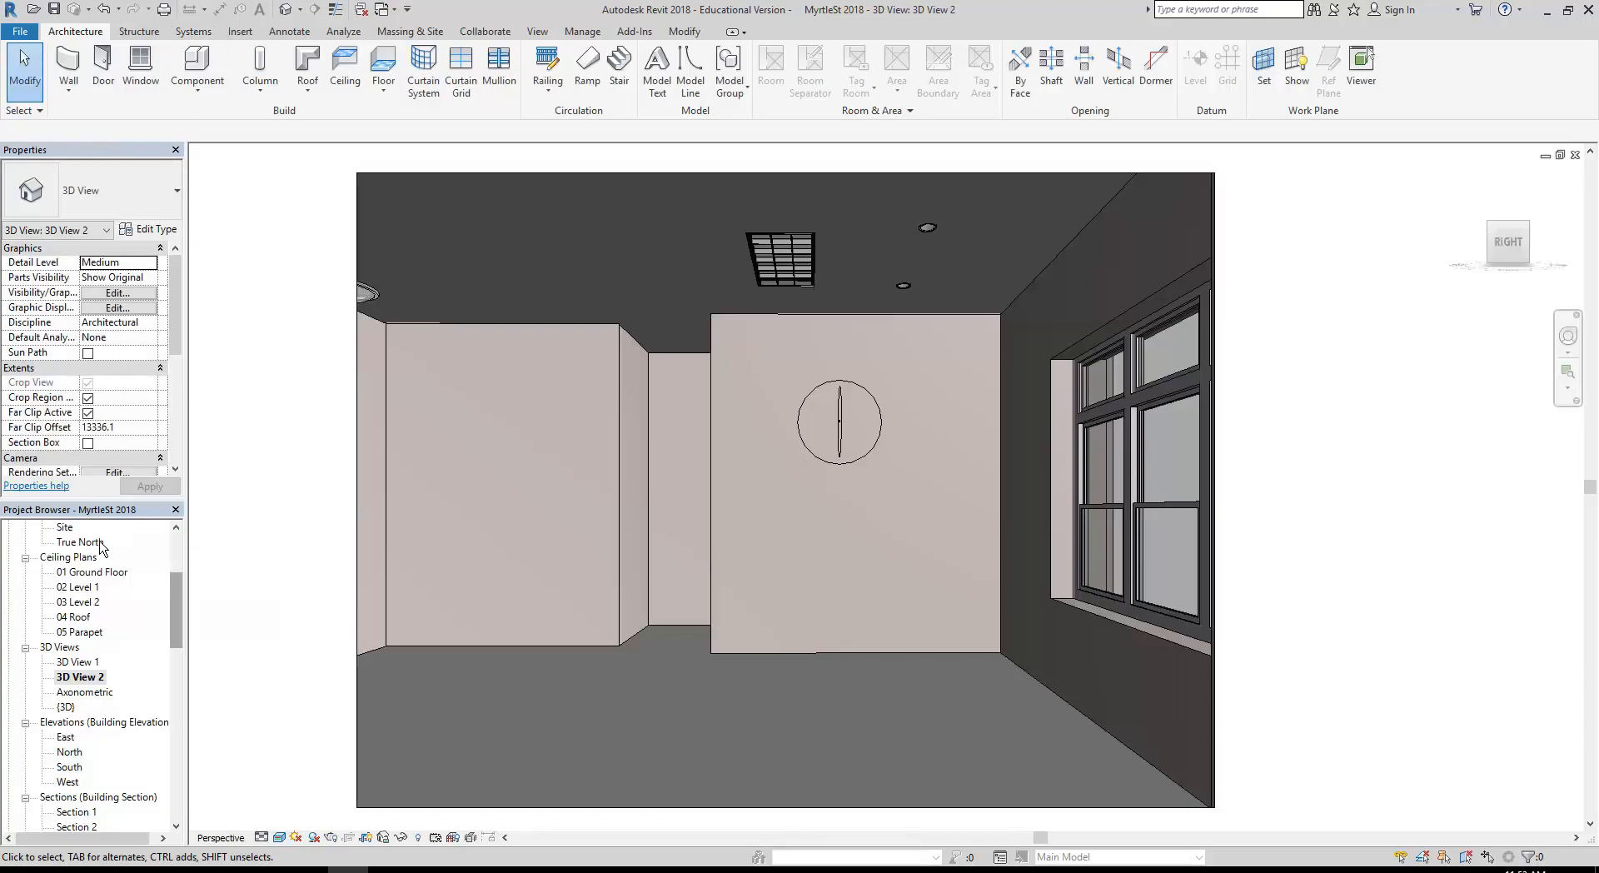
Examine the 01 Ground Floor floor plan around the room left of the stair without placing any component
scroll(173, 588, up, 3)
click(97, 586)
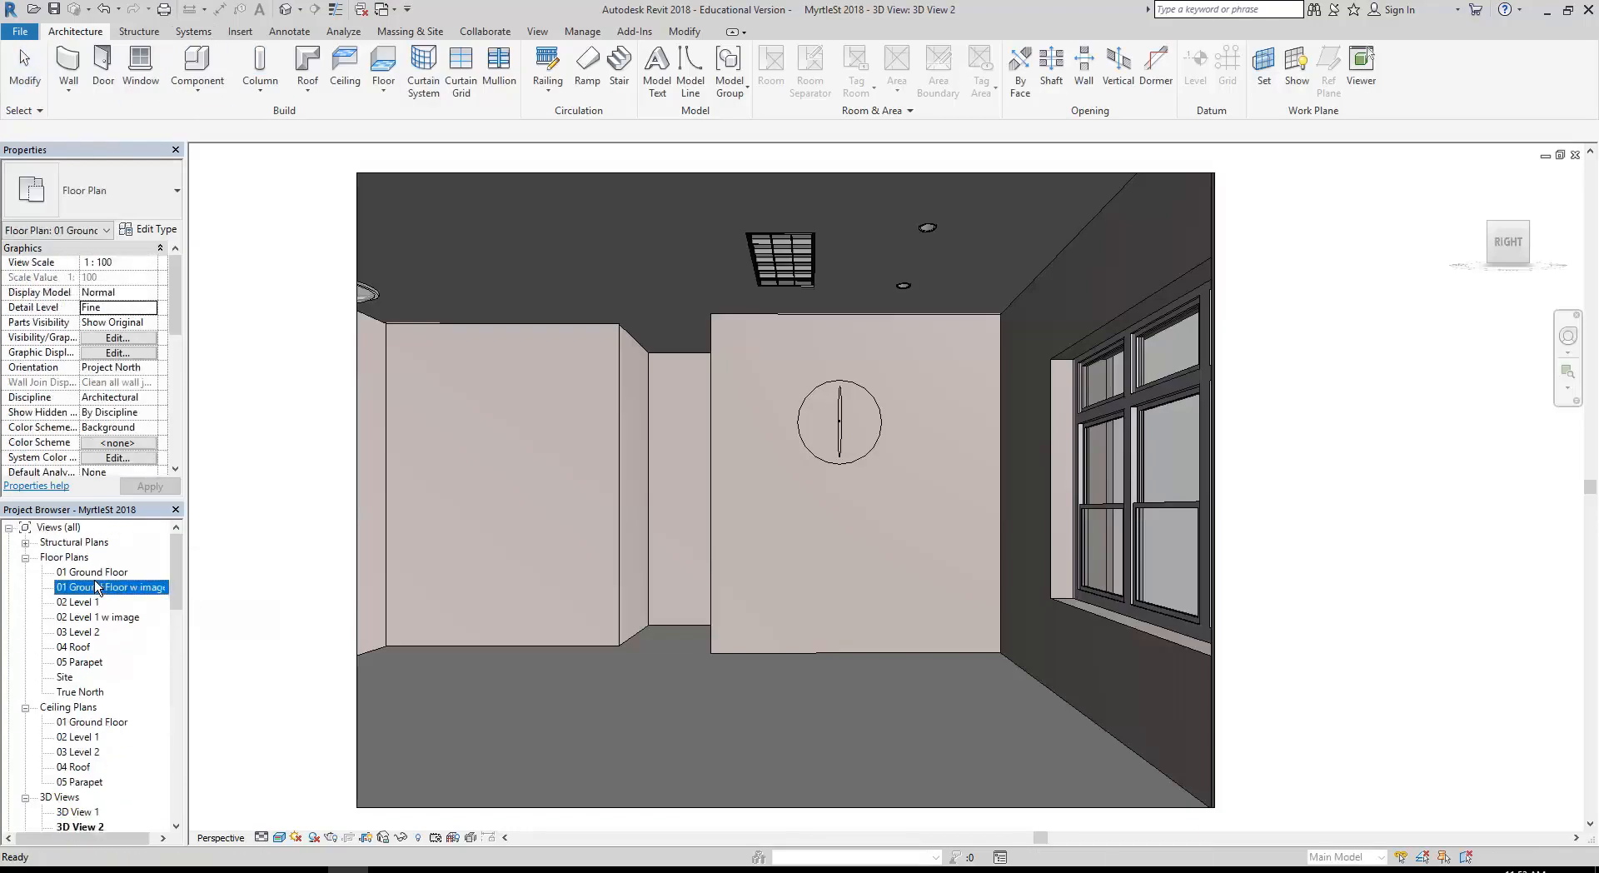
double_click(96, 587)
double_click(94, 571)
click(185, 72)
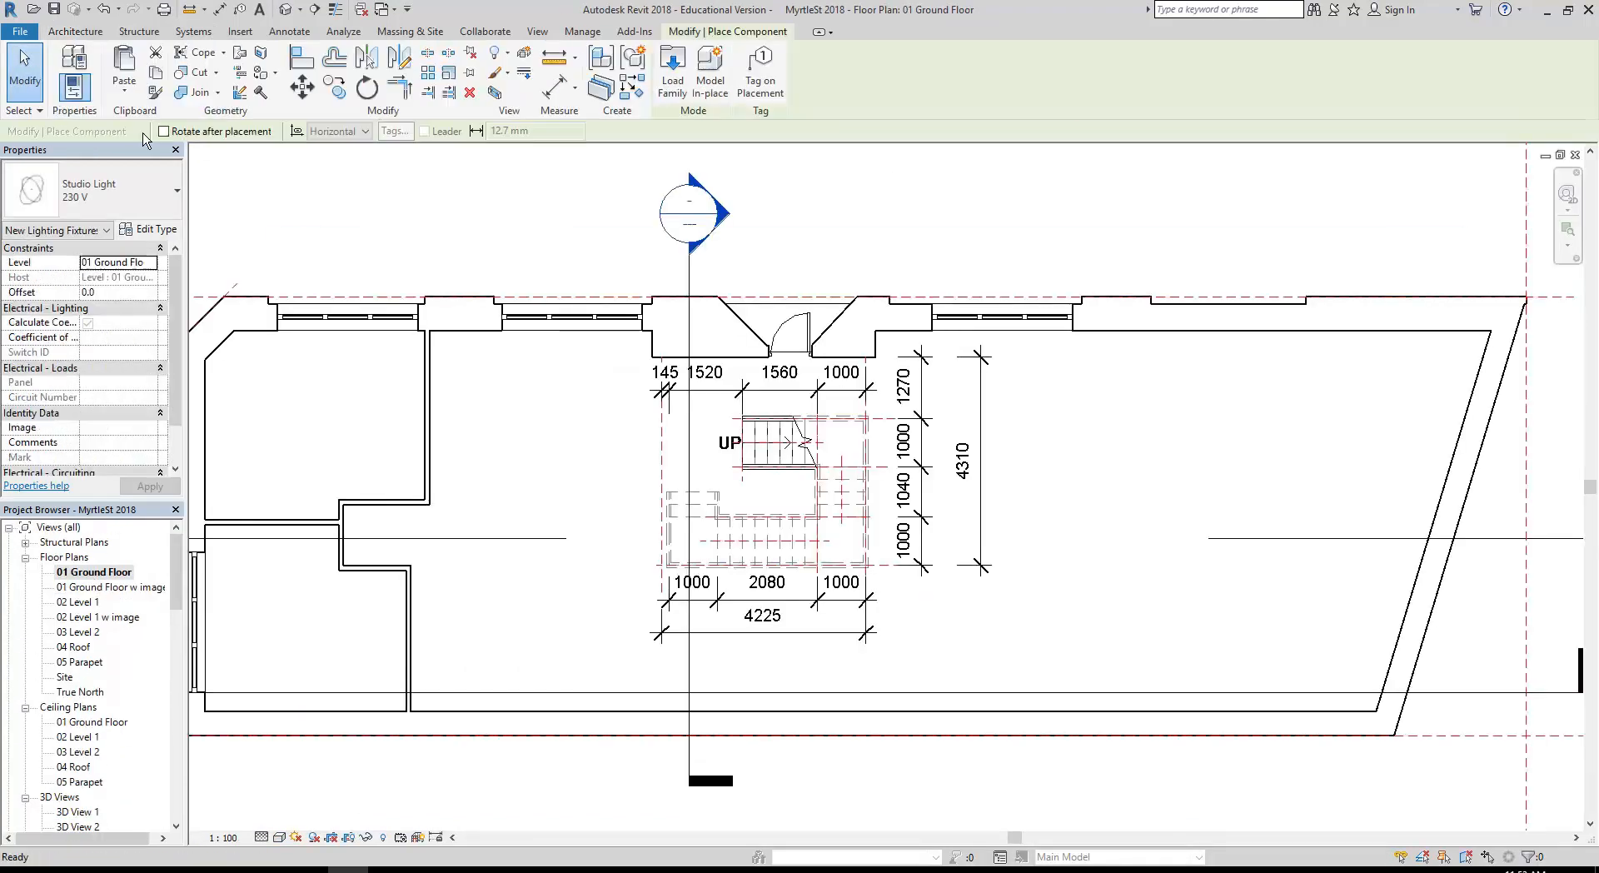
right_click(512, 448)
click(541, 454)
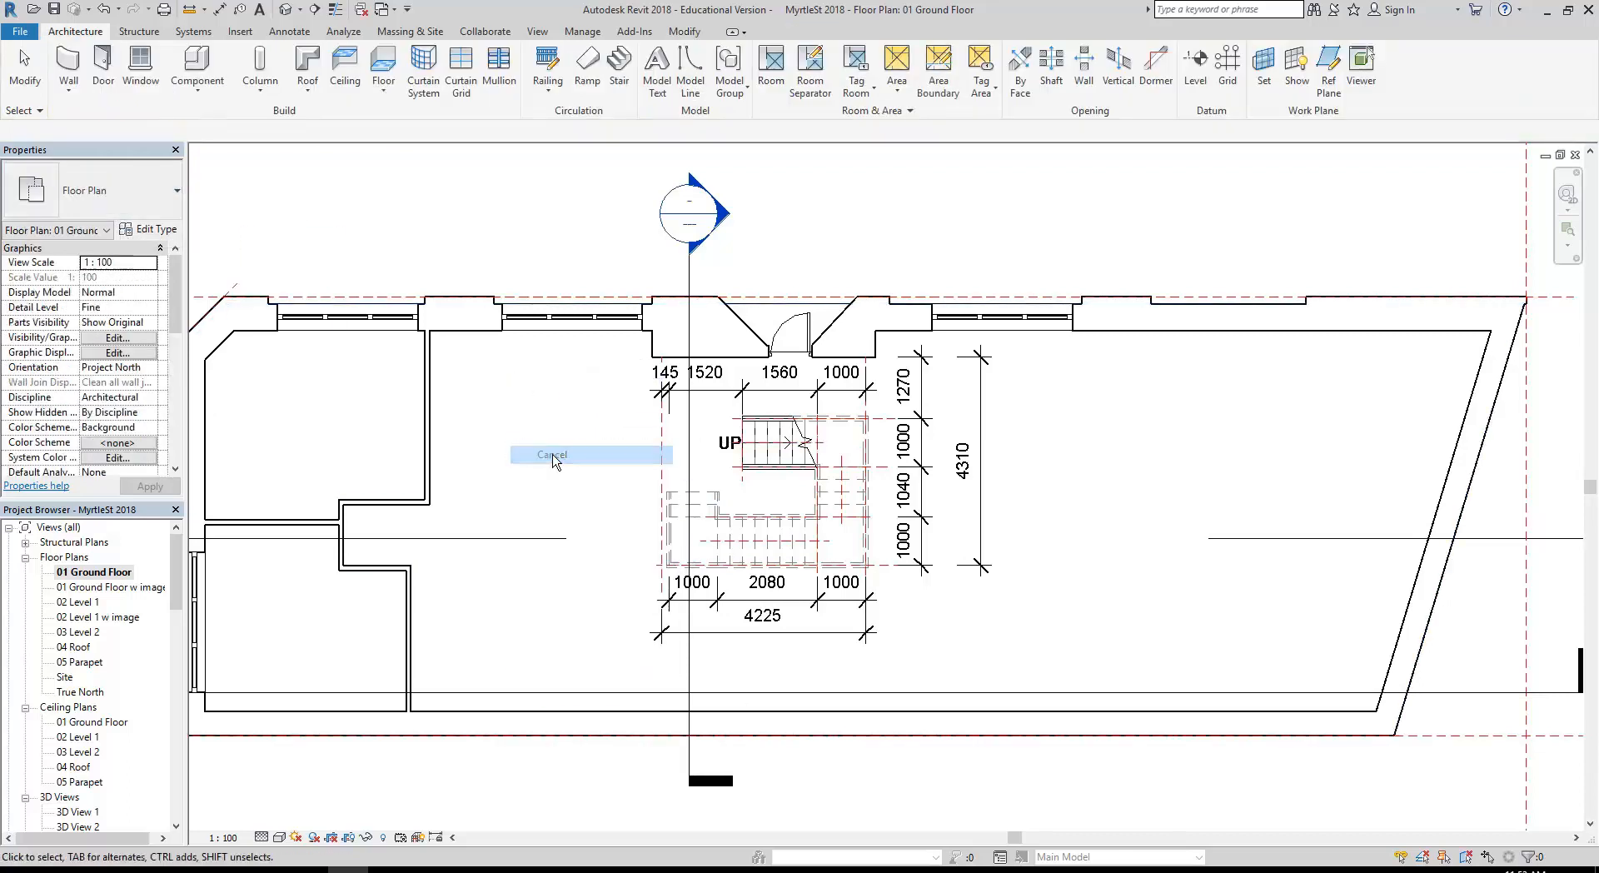
scroll(631, 393, up, 1)
scroll(632, 425, up, 2)
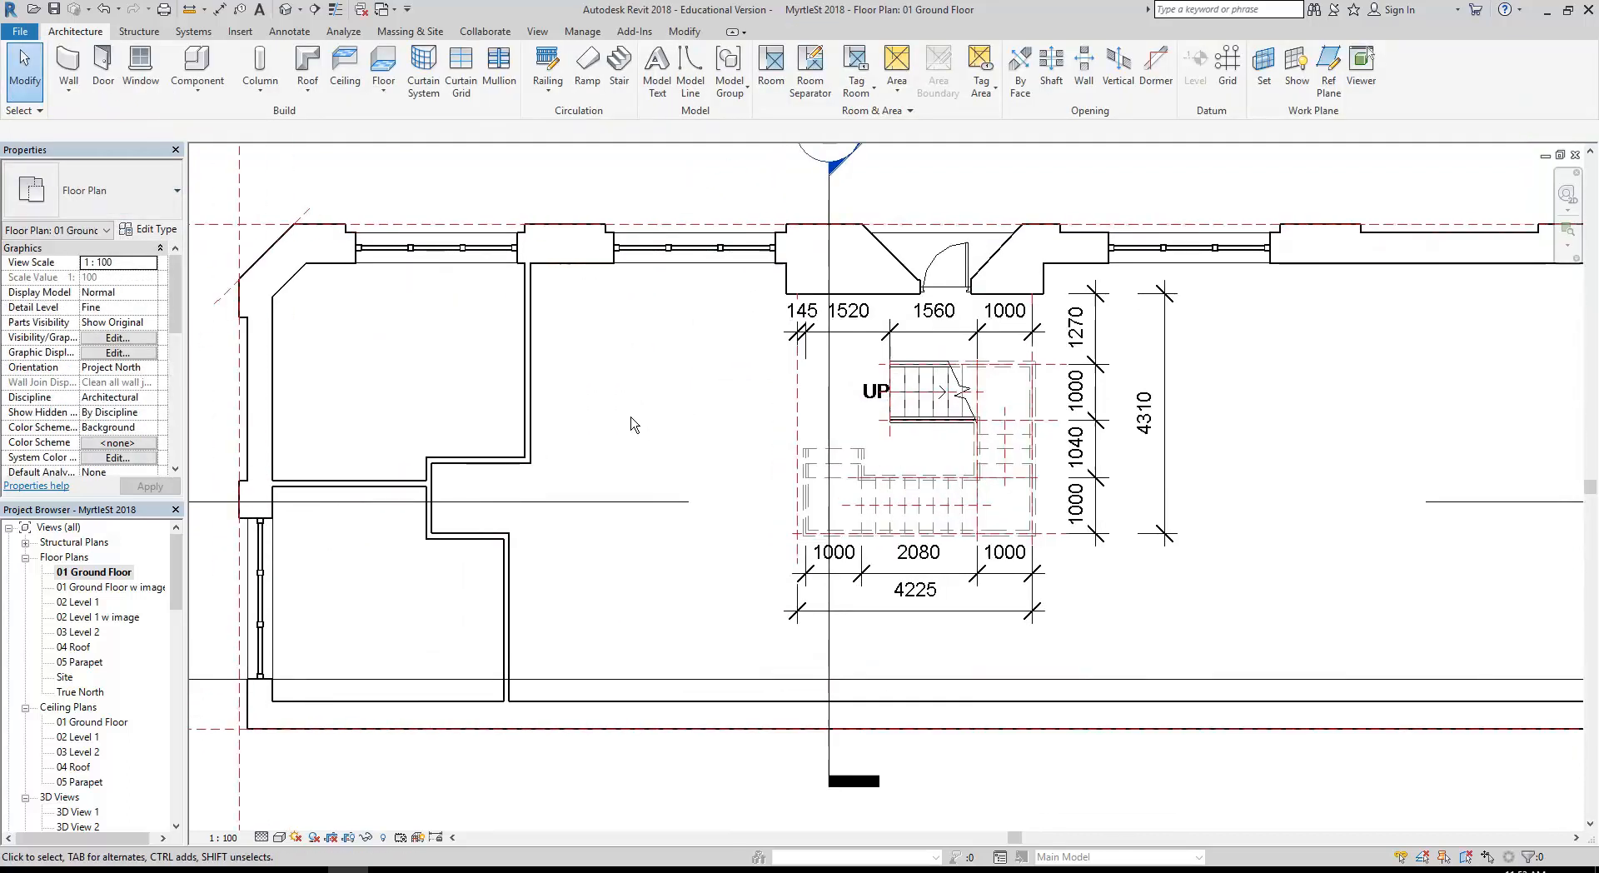
scroll(179, 587, down, 2)
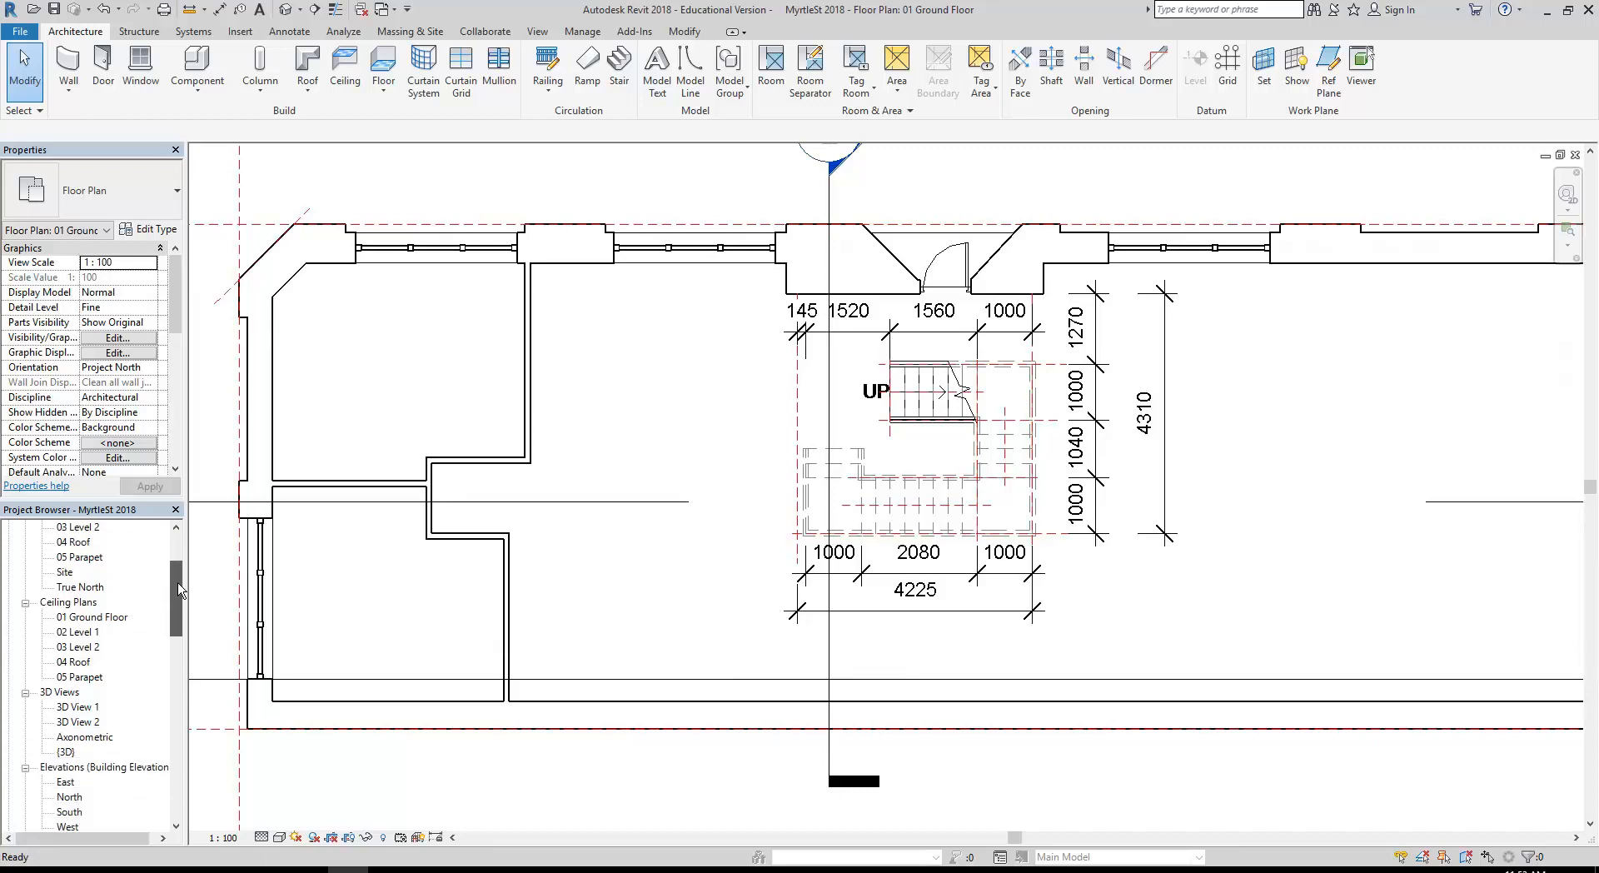
scroll(179, 588, down, 1)
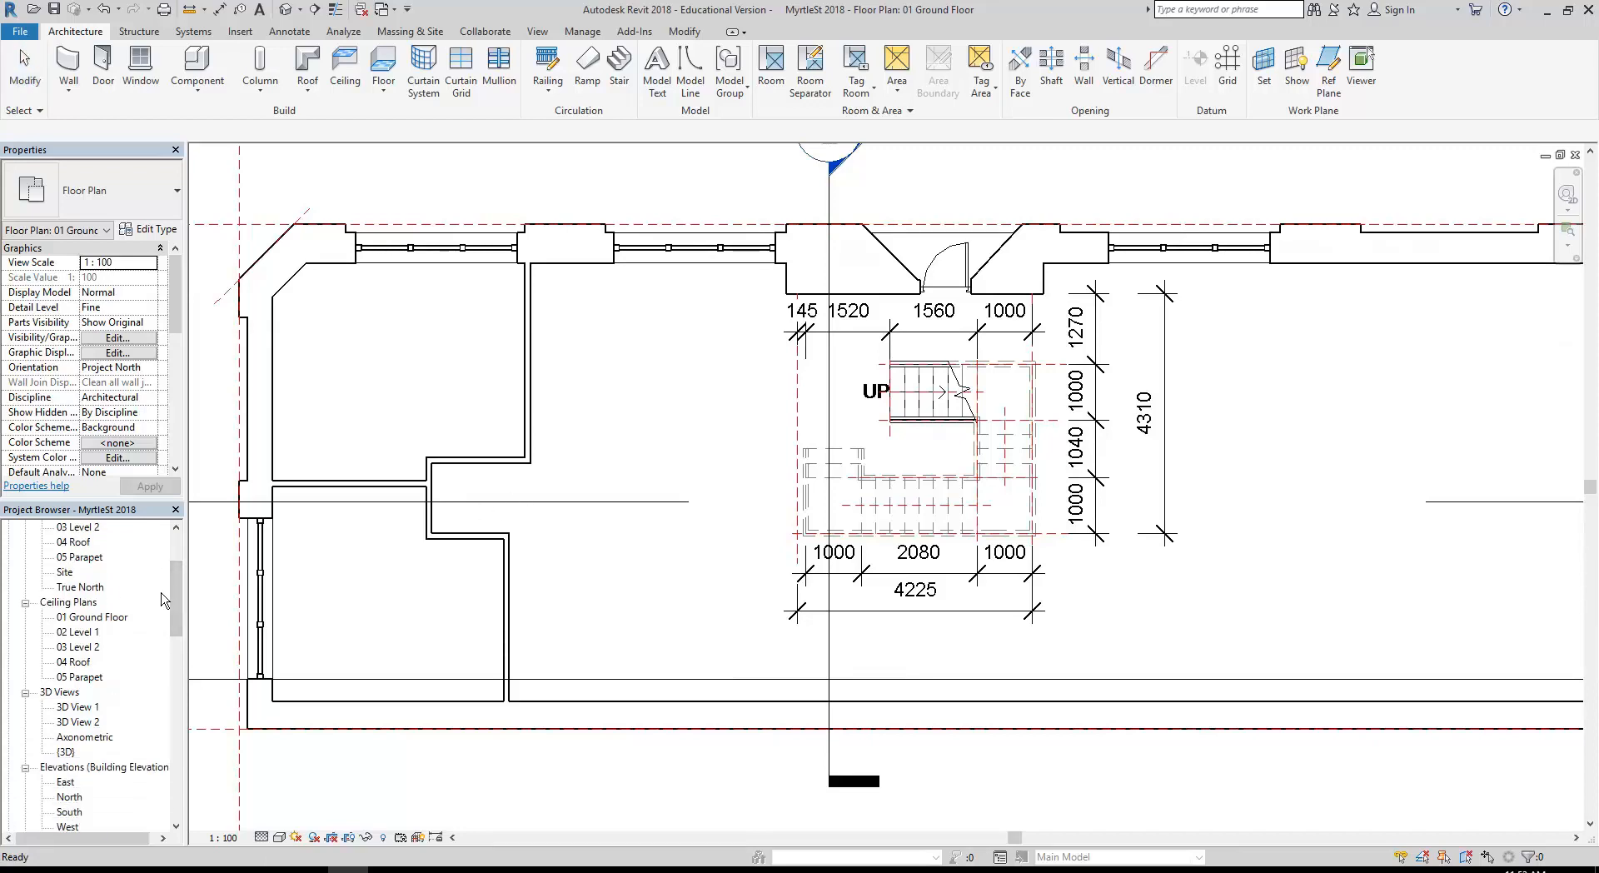
scroll(177, 591, up, 3)
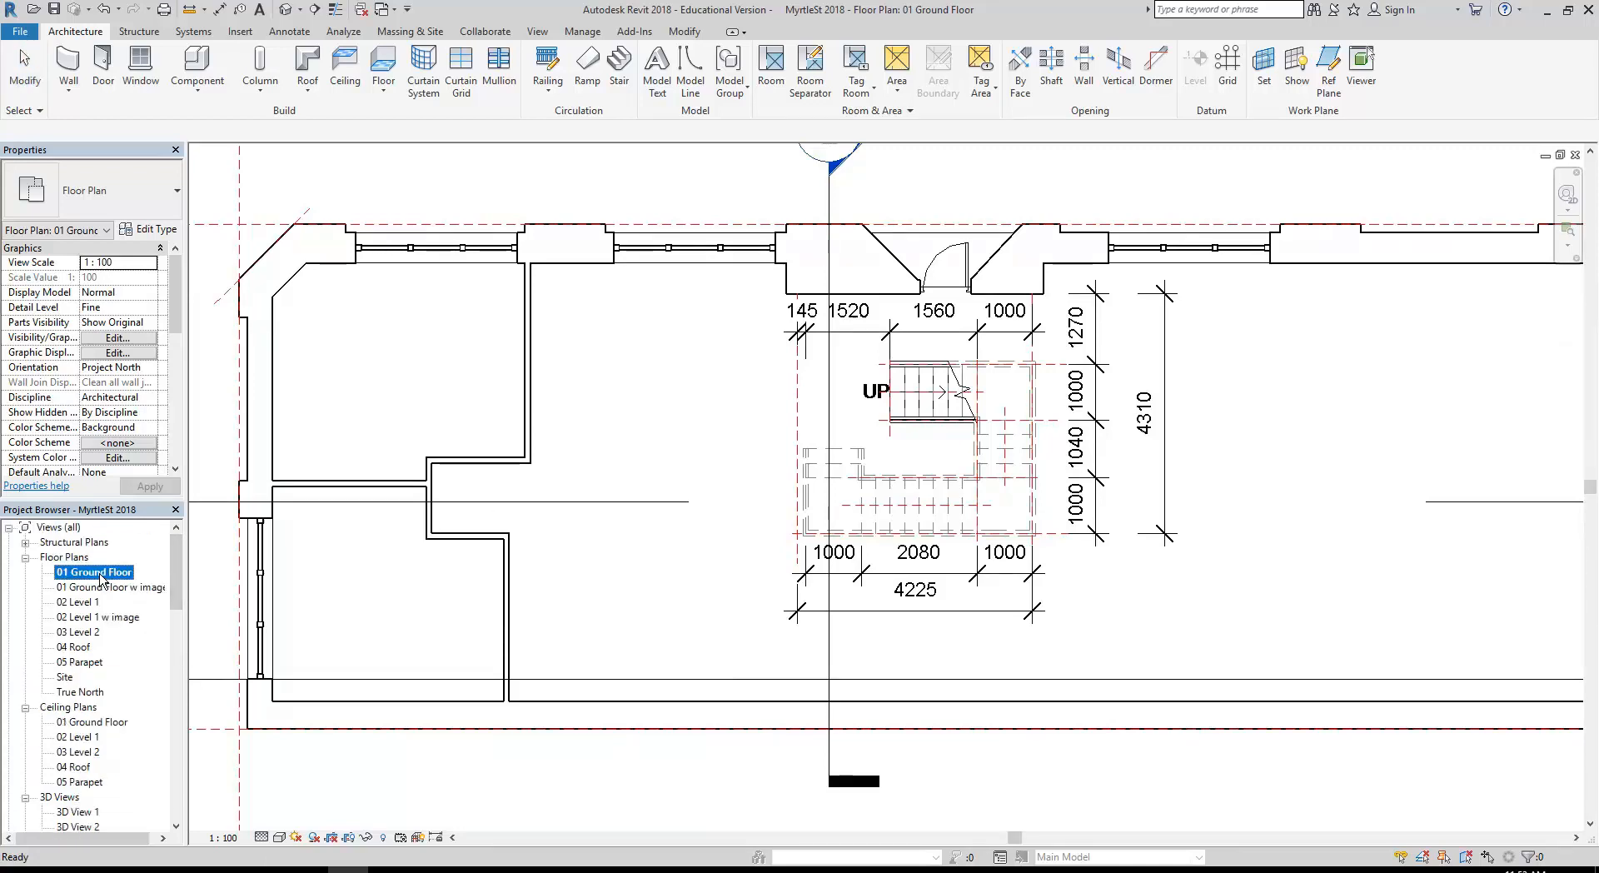
Review the placed fixtures in the 01 Ground Floor ceiling plan, then return to the 3D View 2 camera view
double_click(86, 721)
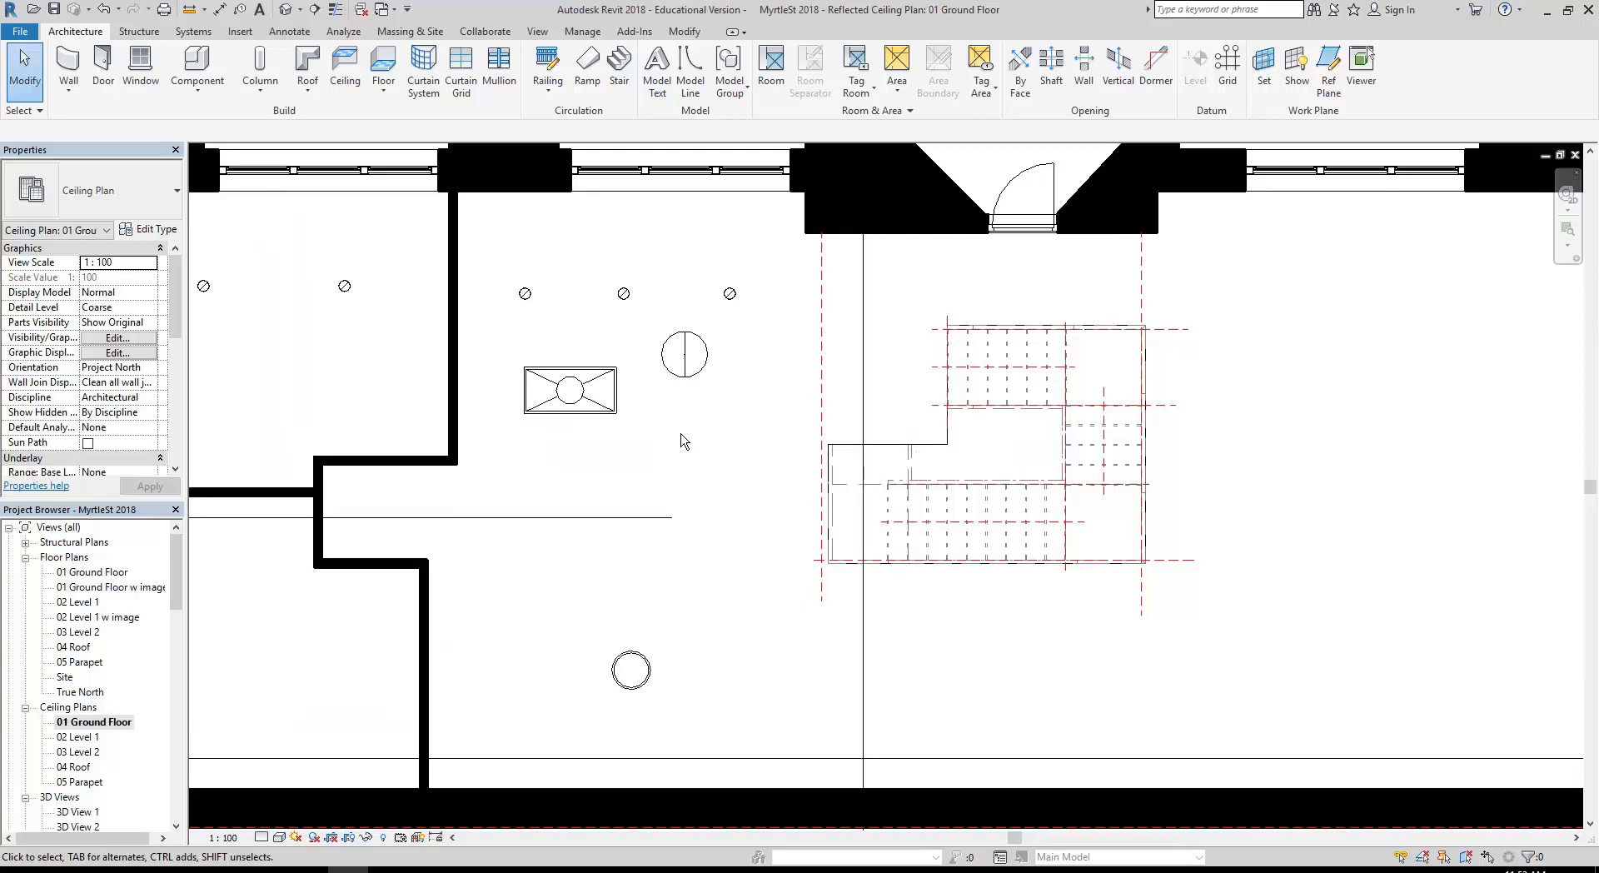
drag(180, 555, 180, 602)
double_click(81, 632)
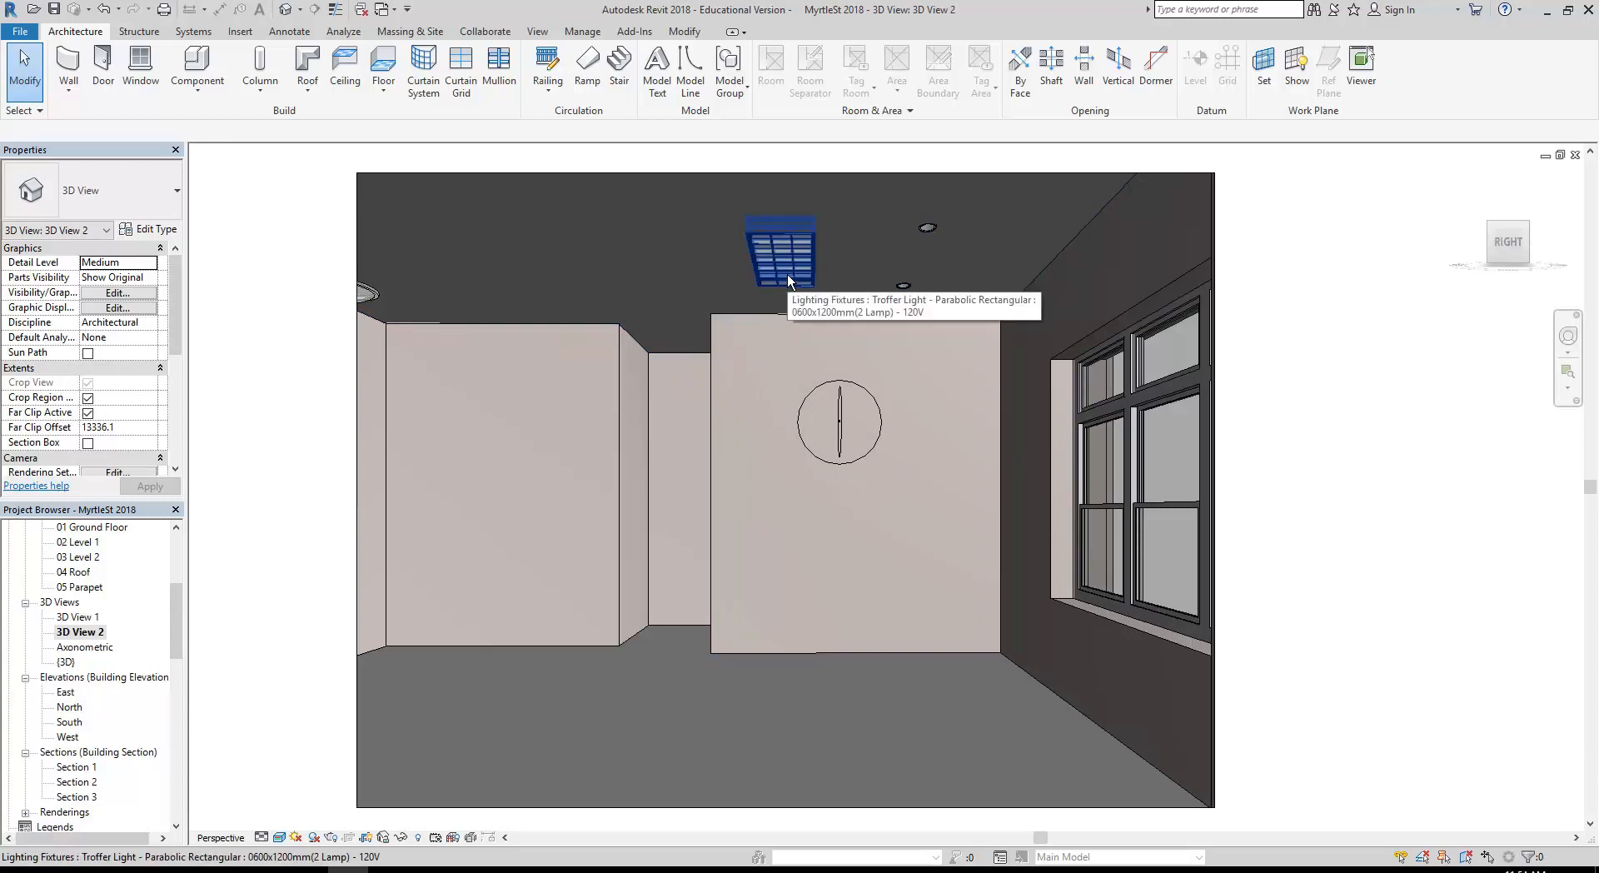
Try moving the studio light within the camera view, then undo the move
mouse_move(835, 458)
mouse_down()
mouse_move(468, 475)
mouse_move(867, 475)
mouse_move(845, 448)
mouse_up()
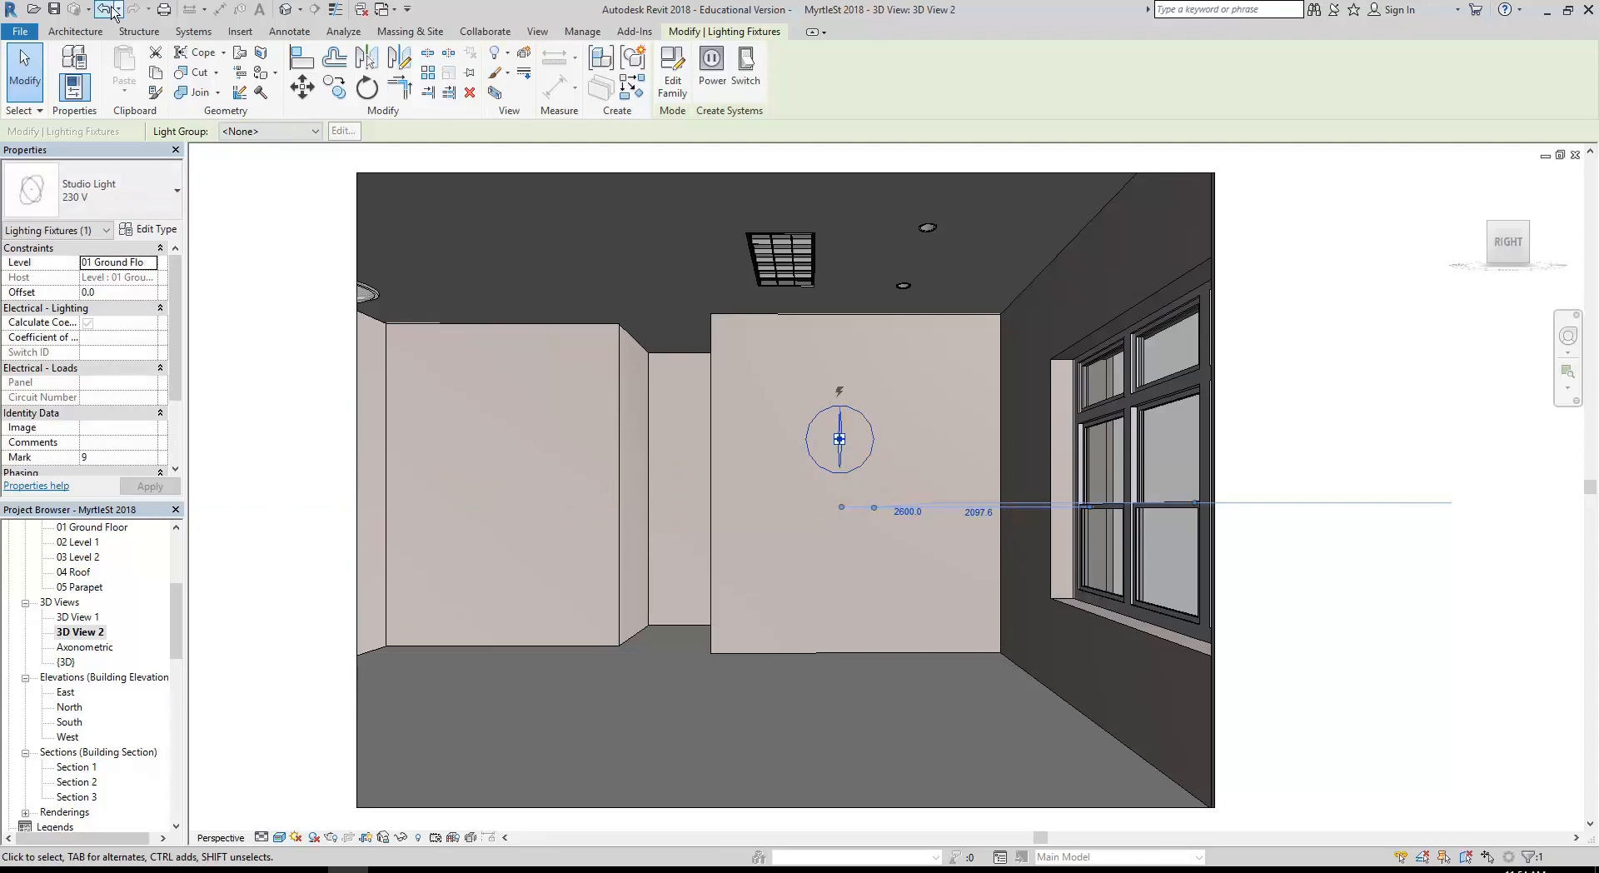
click(104, 10)
click(105, 10)
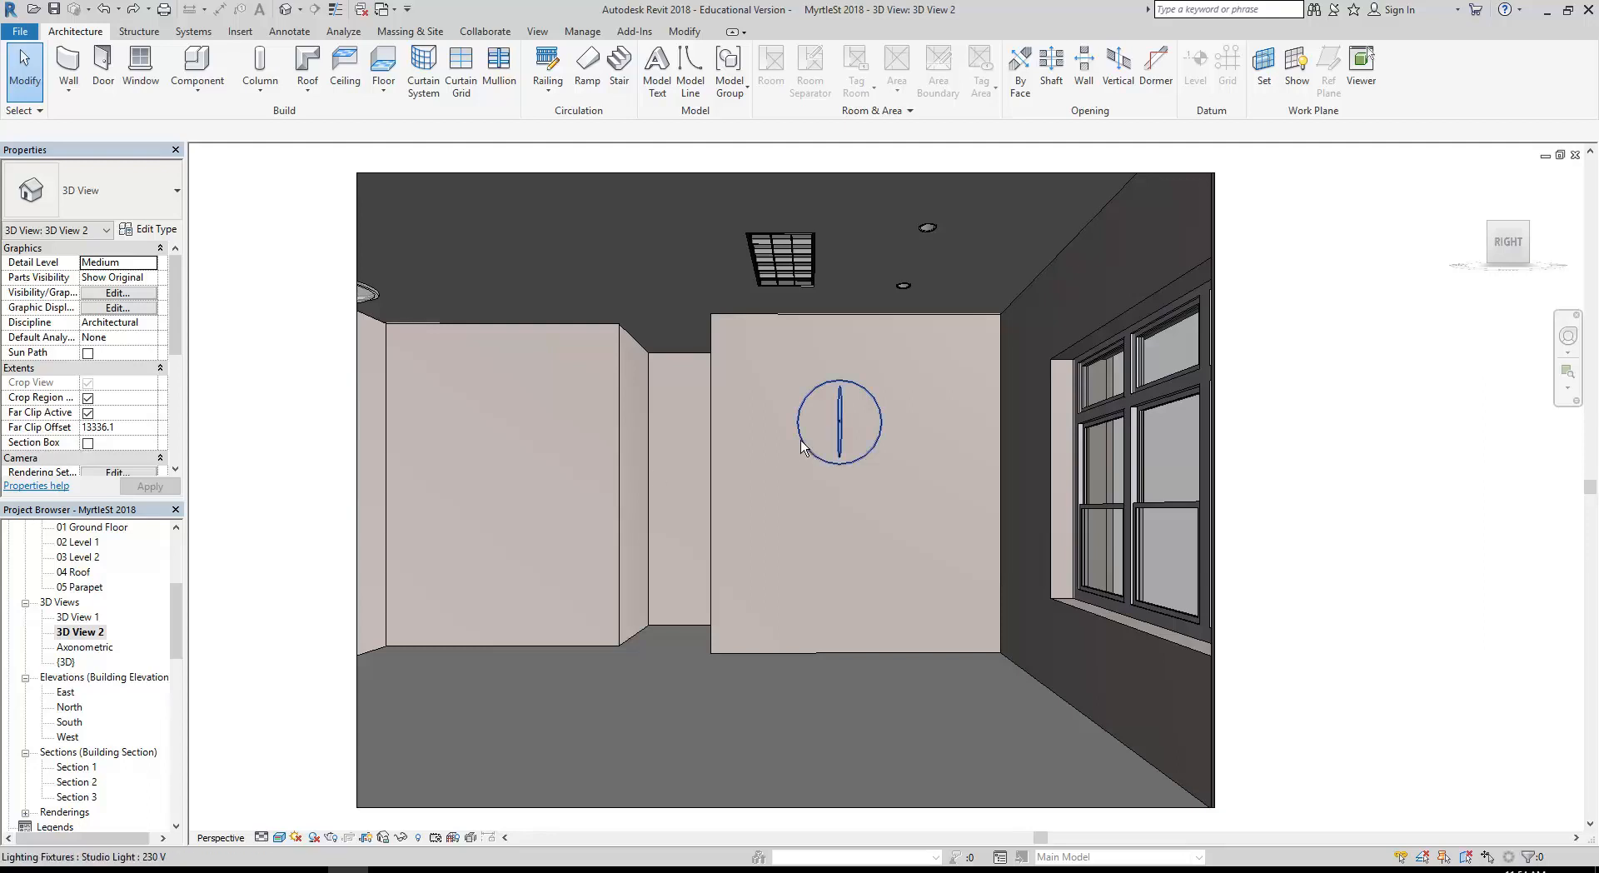
Examine the photometric type parameters of the Studio Light 230 V without changing them, then clear the fixture selection
click(837, 428)
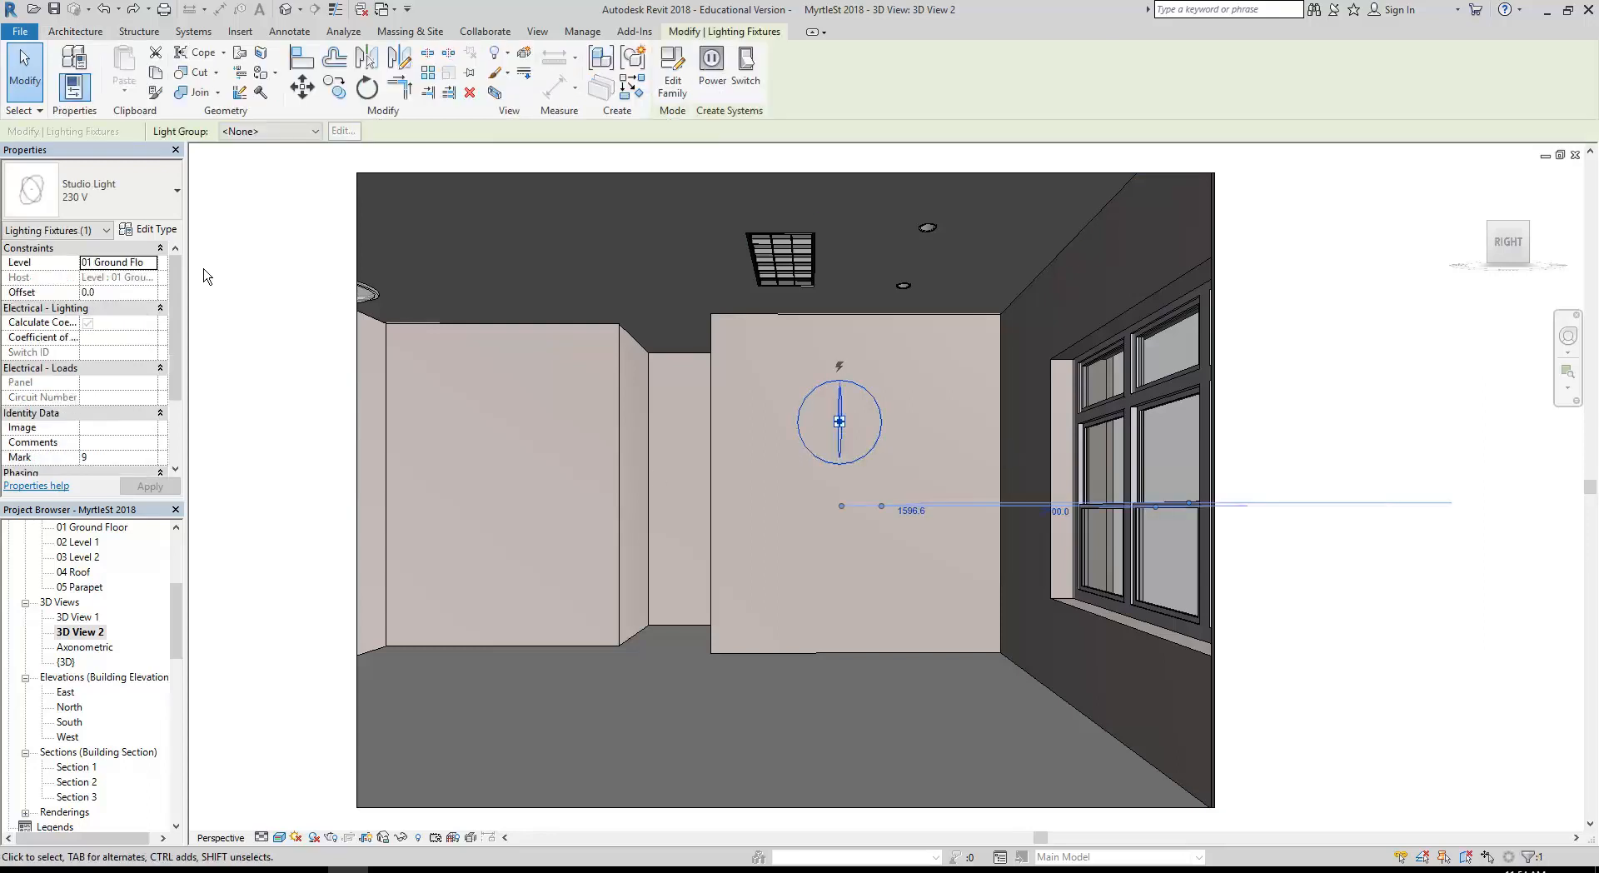
click(147, 232)
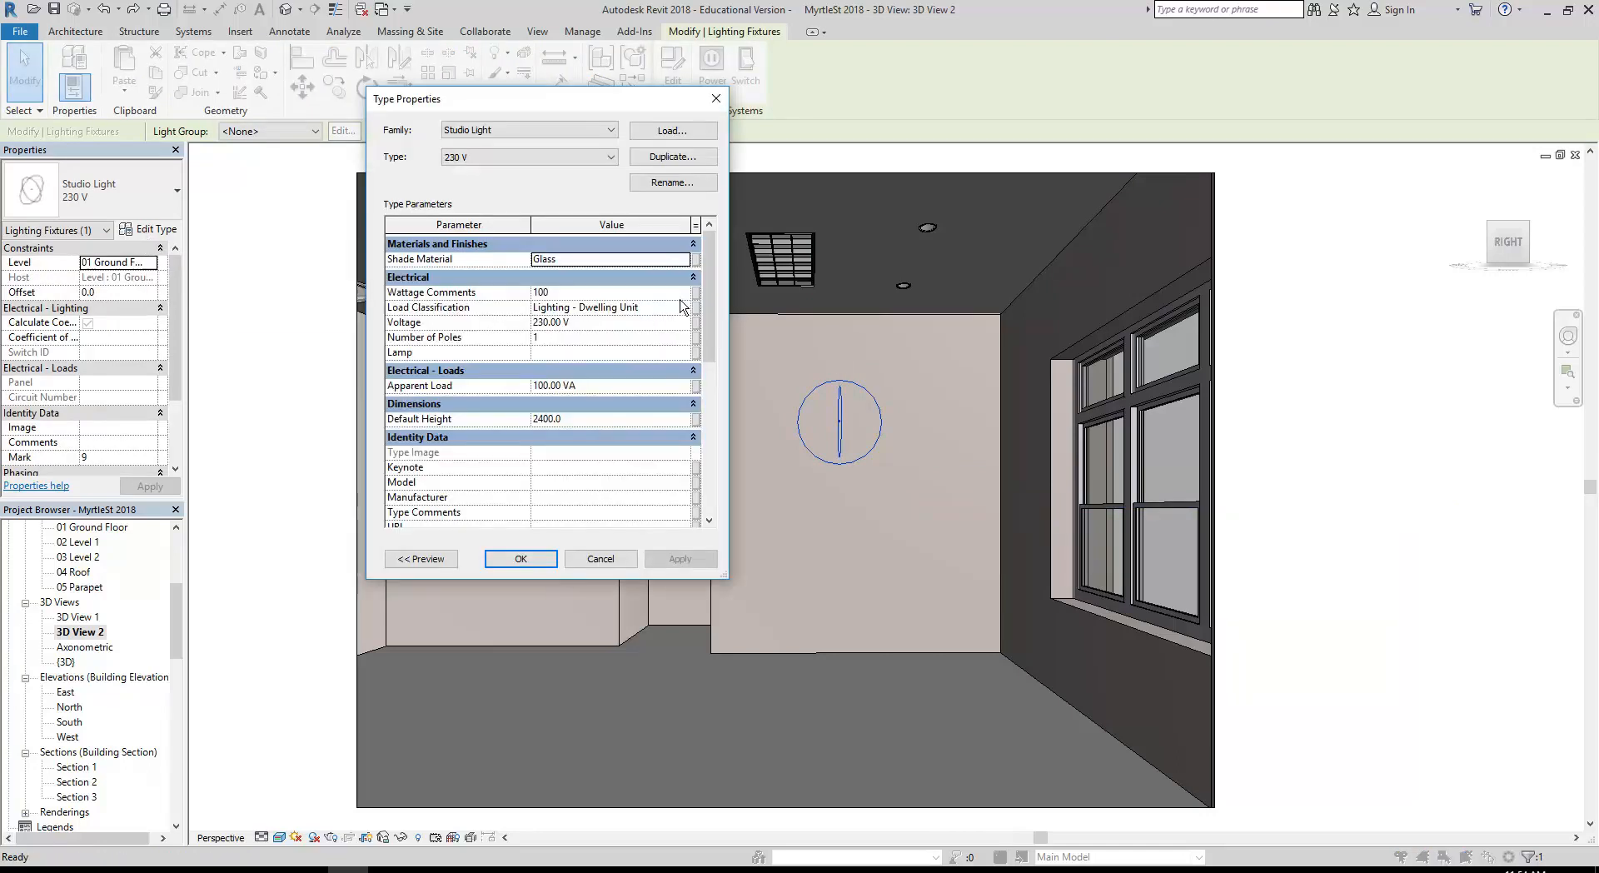
drag(705, 285, 708, 434)
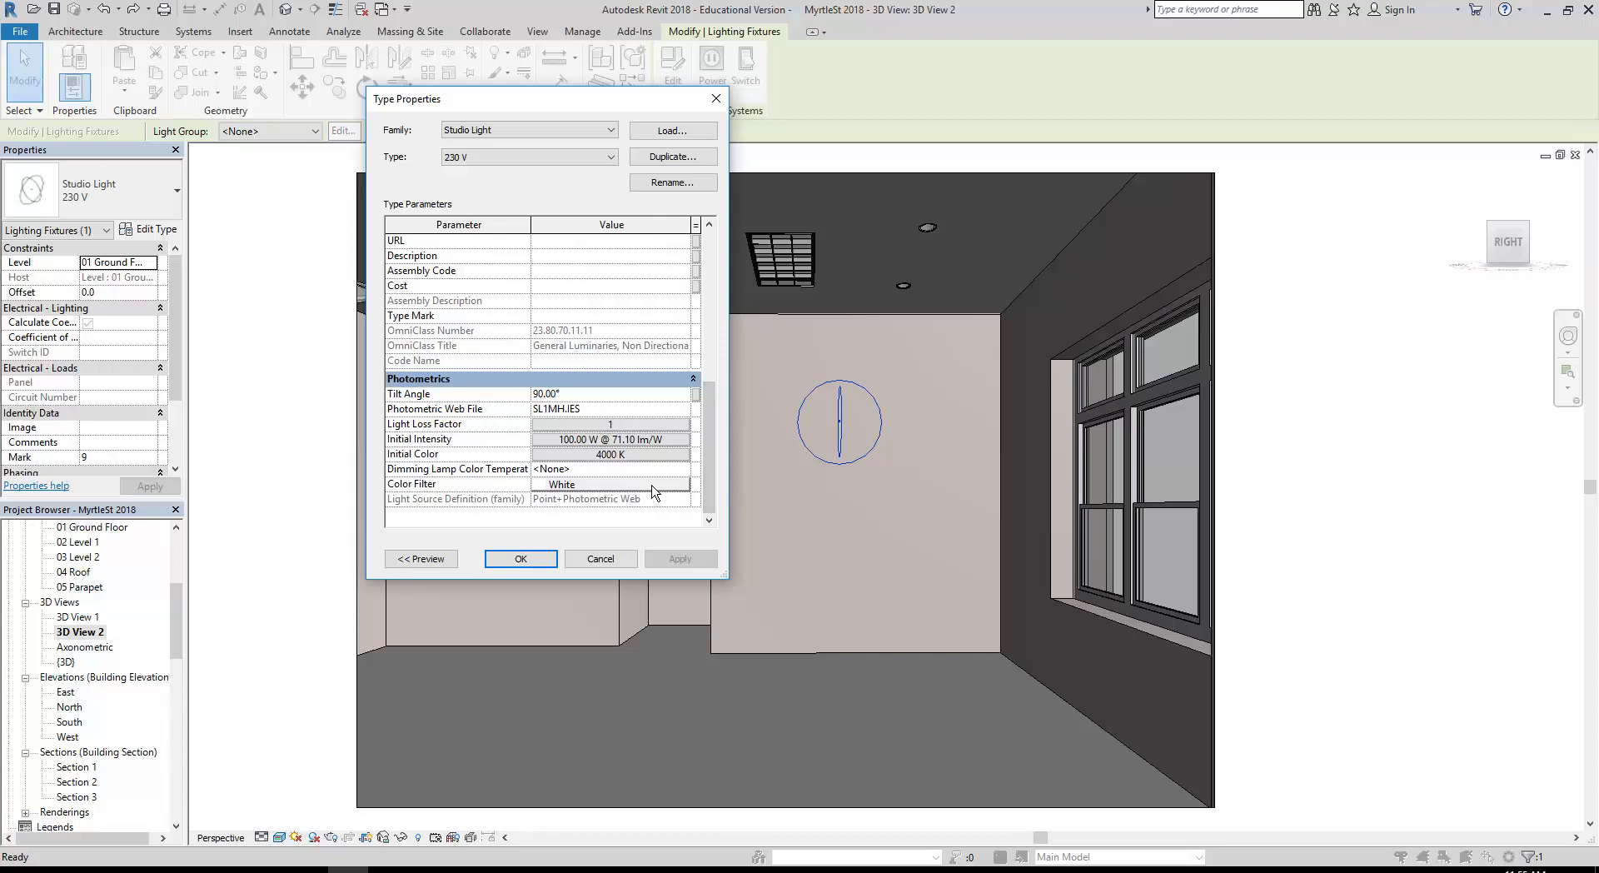
click(520, 559)
key(Escape)
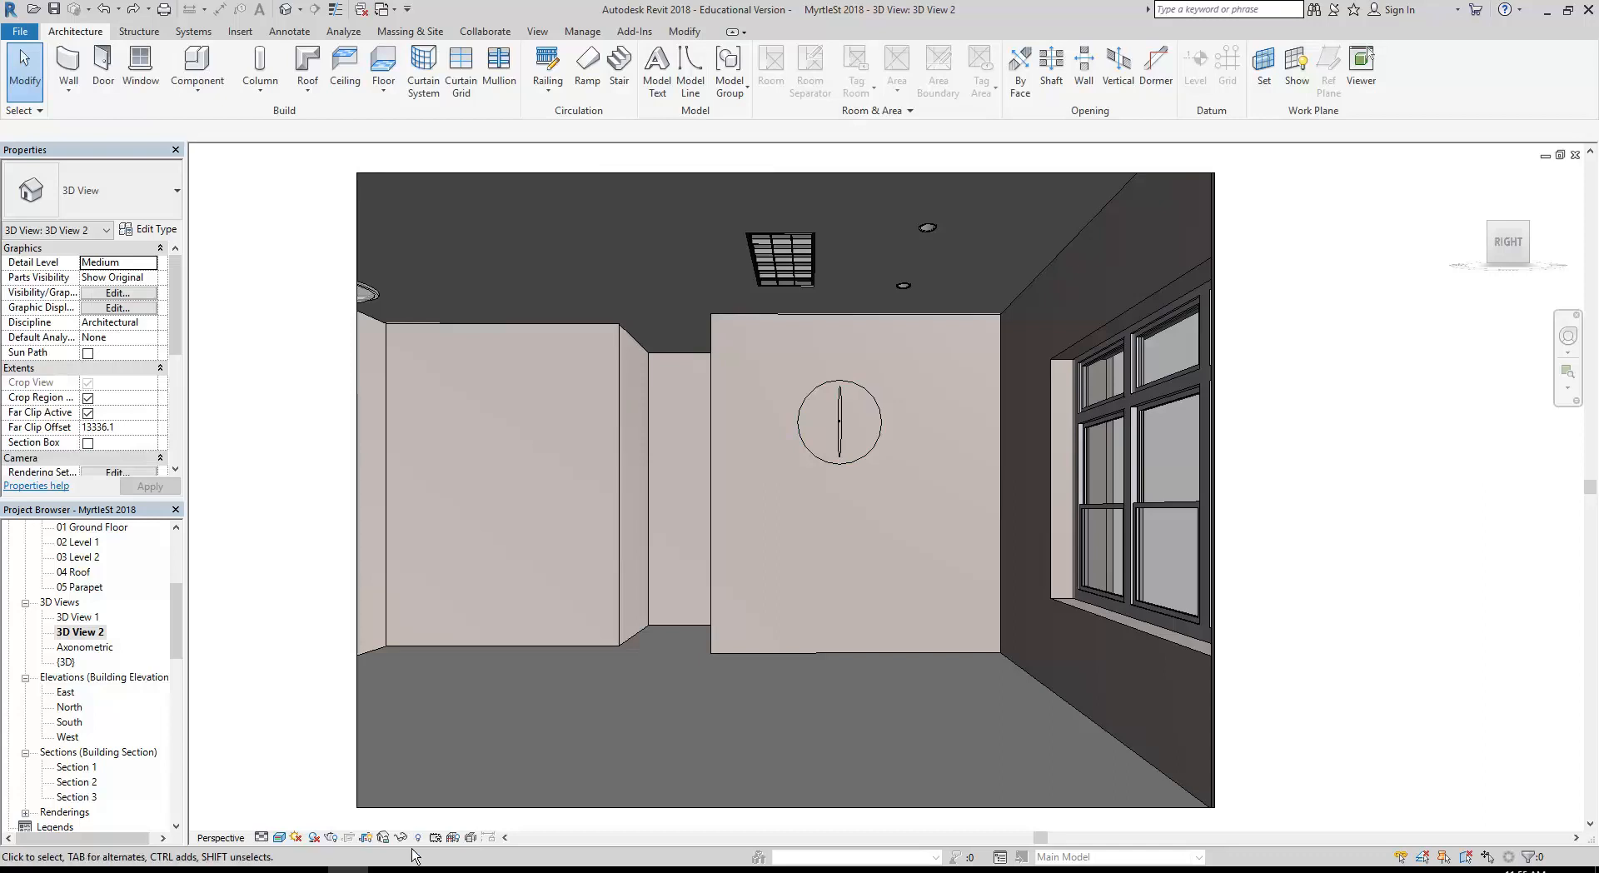
mouse_move(429, 870)
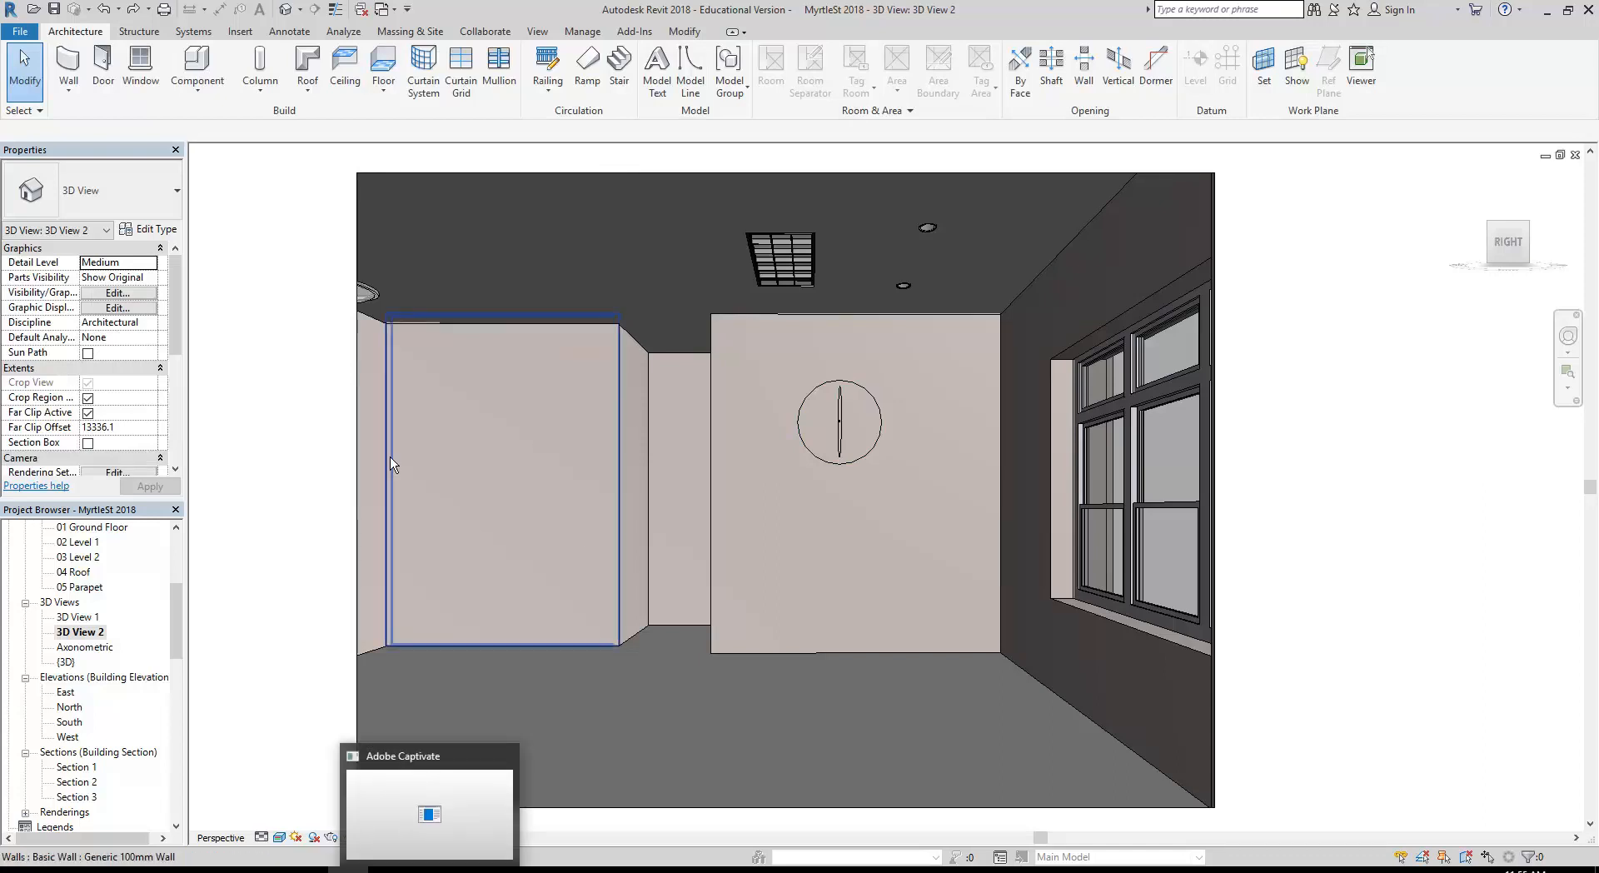